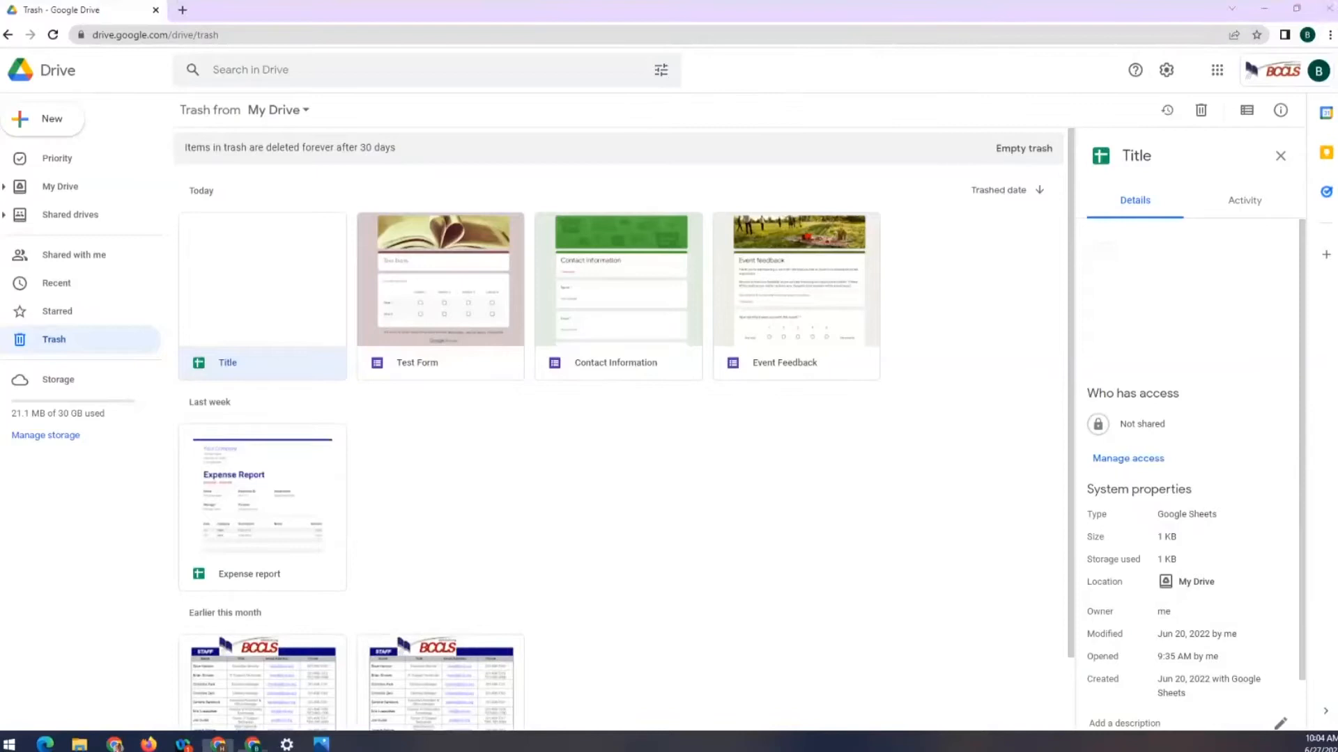
Load forms.google.com in a new tab, then return to the Drive Trash tab
left_click(182, 10)
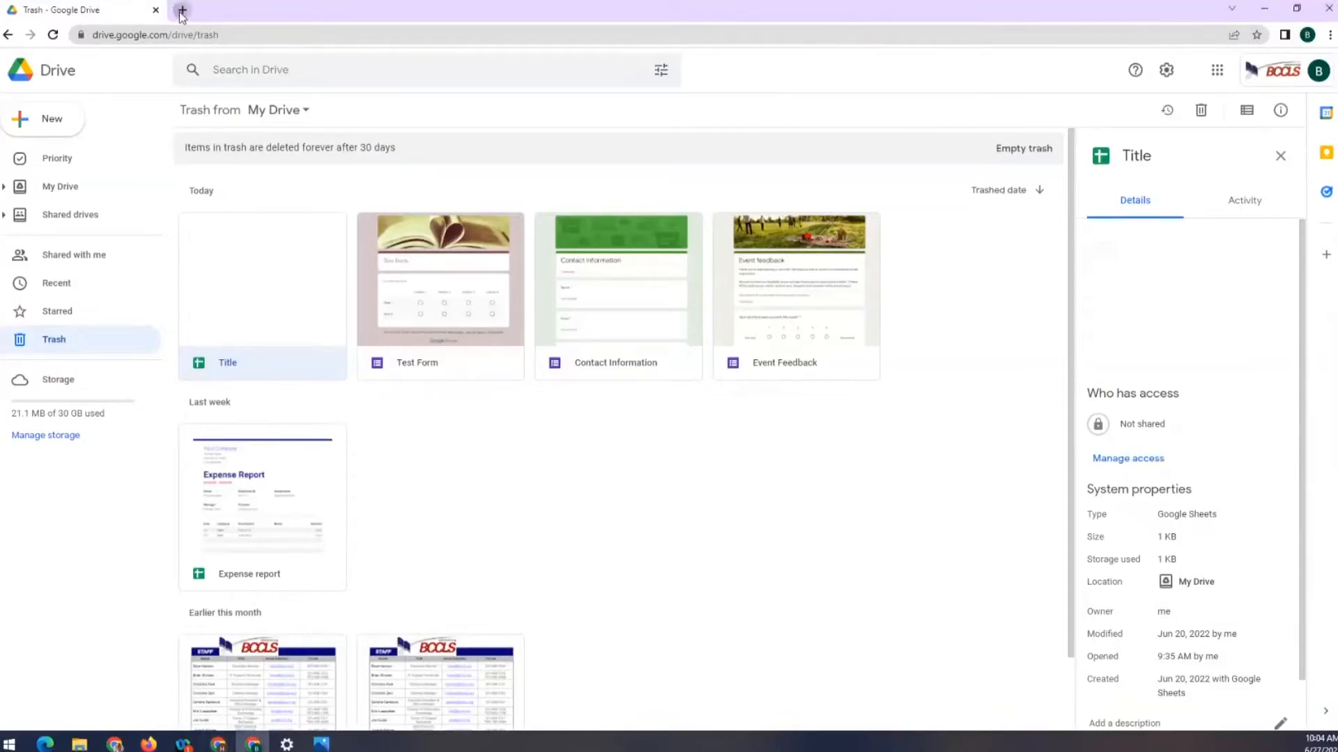
type("forms.")
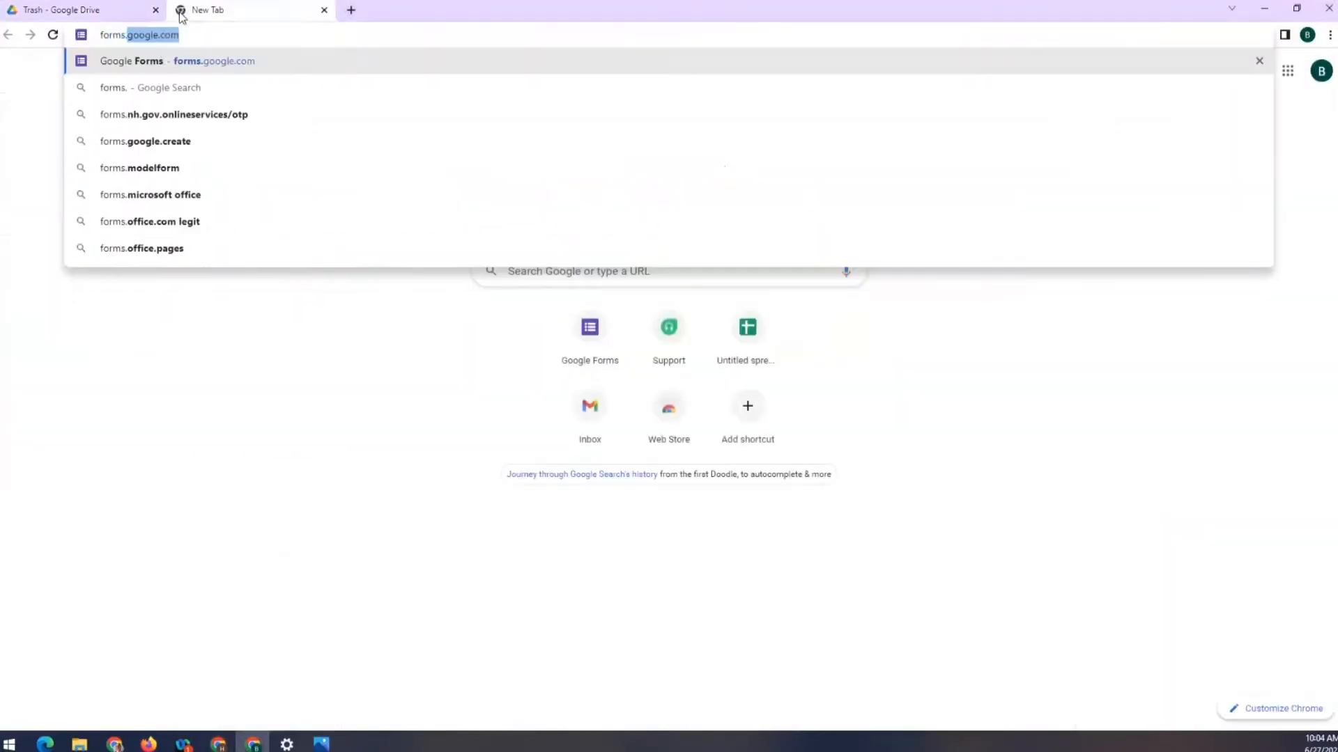
key("Return")
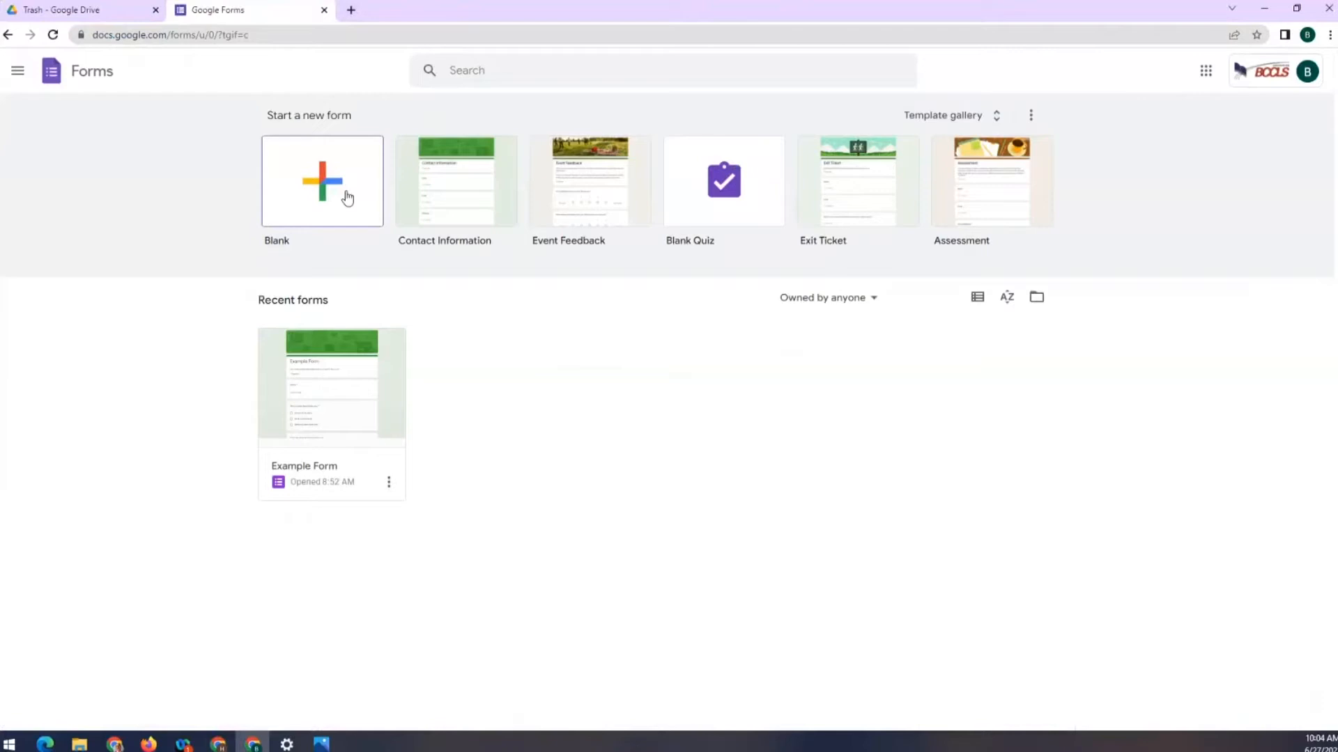
left_click(93, 8)
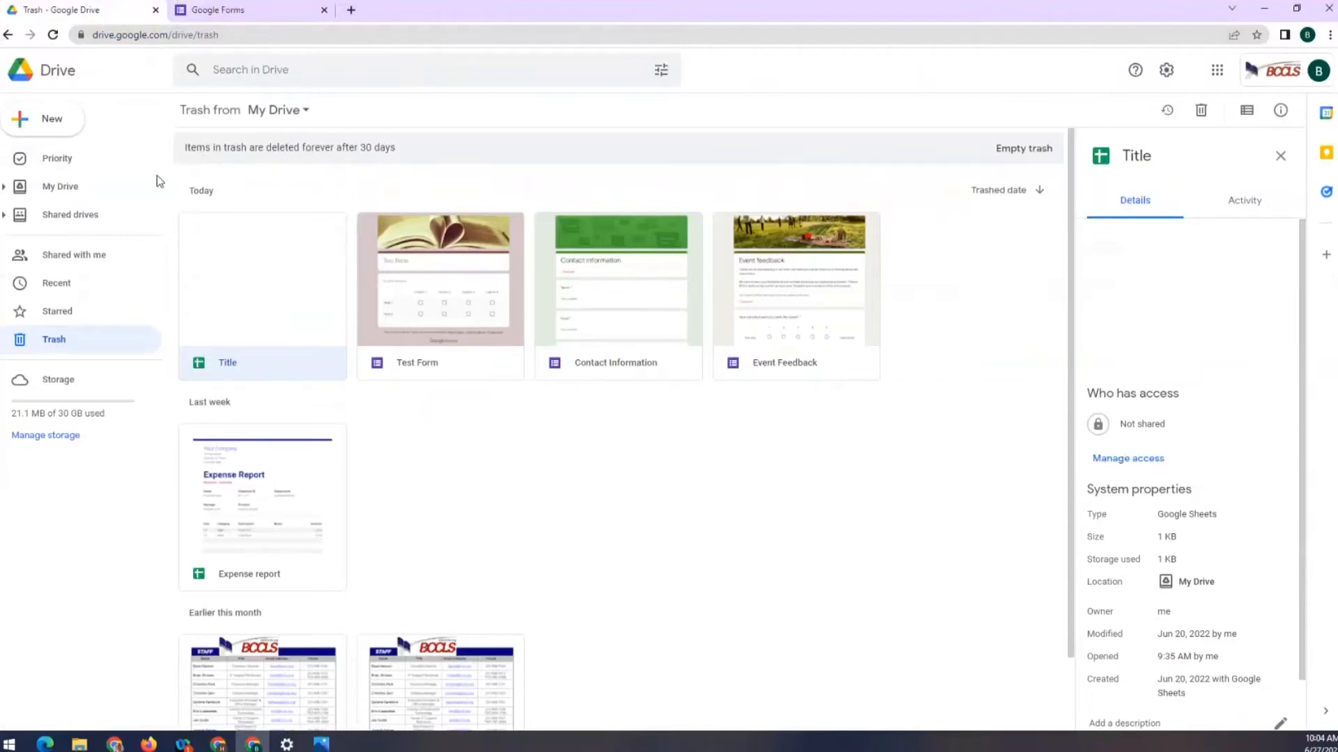
Create a blank Google Form from Drive's New > Google Forms menu
left_click(65, 124)
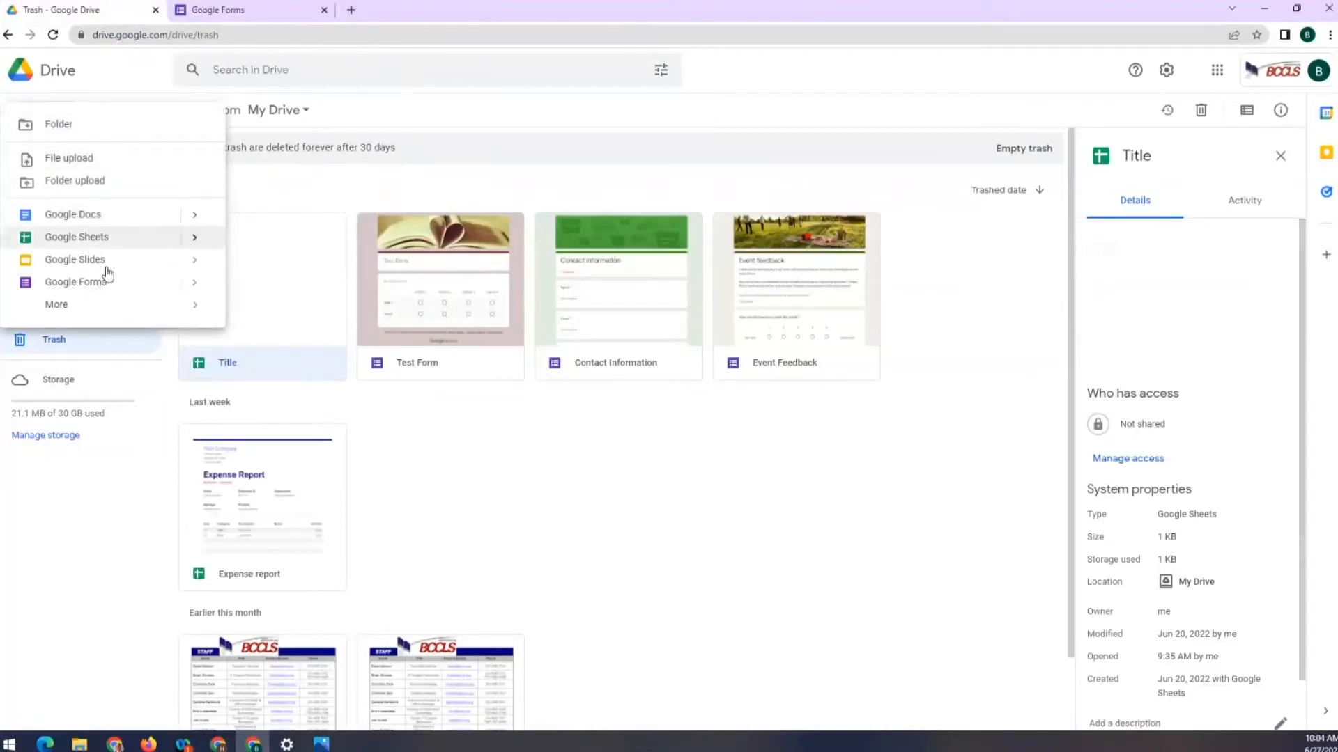
left_click(194, 283)
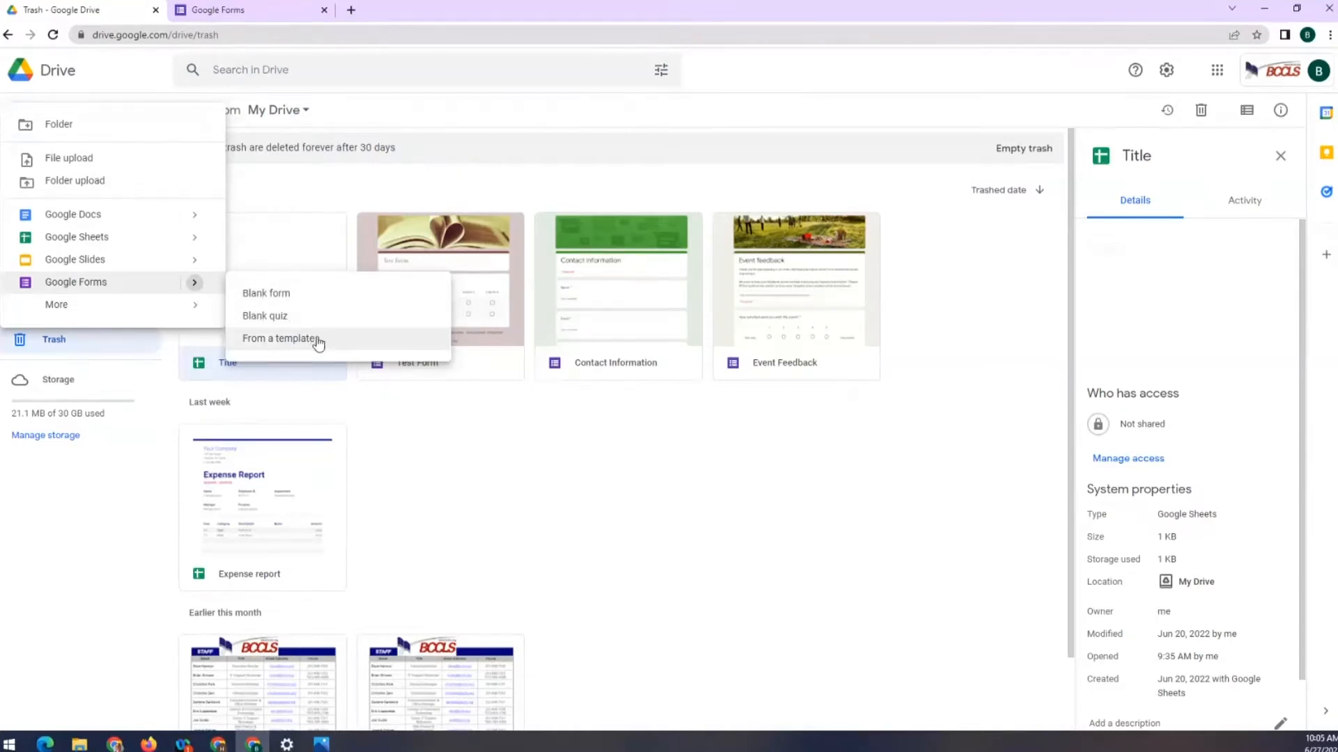
left_click(283, 300)
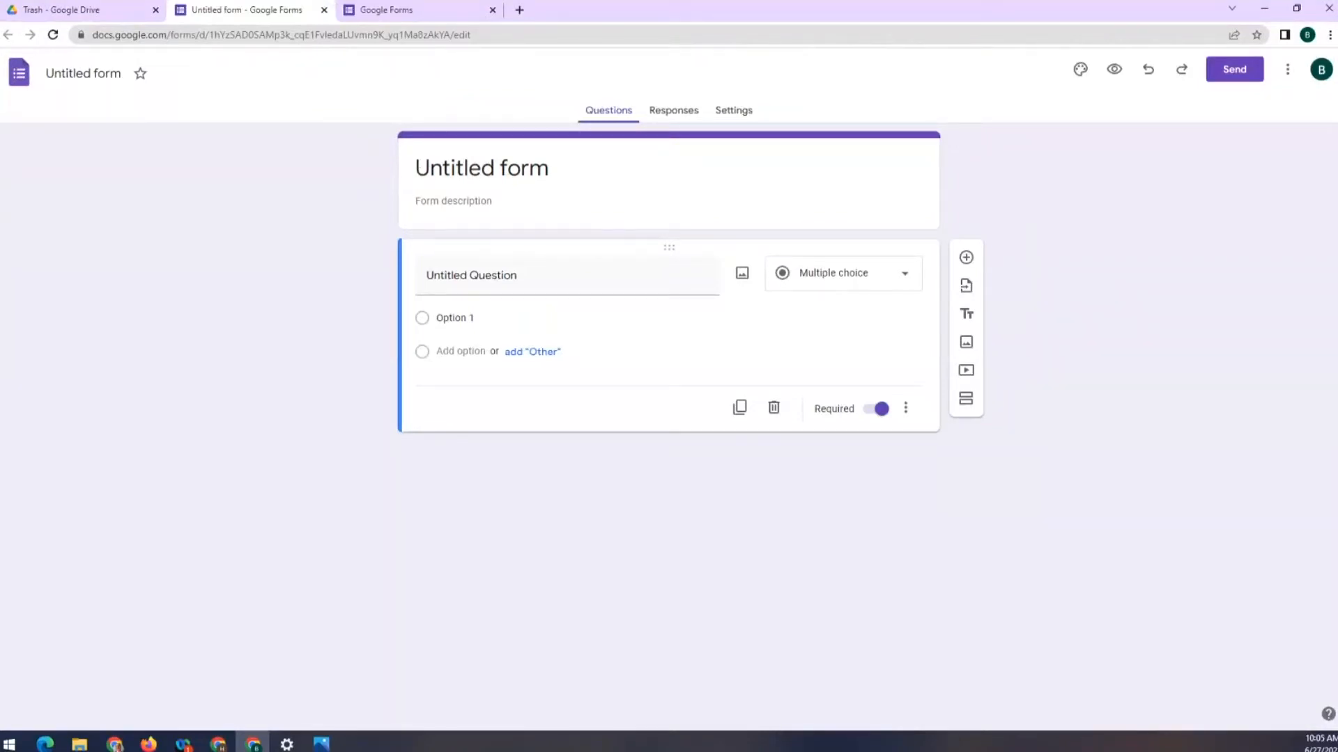
Rename the form from 'Untitled form' to 'Title'
left_click(77, 74)
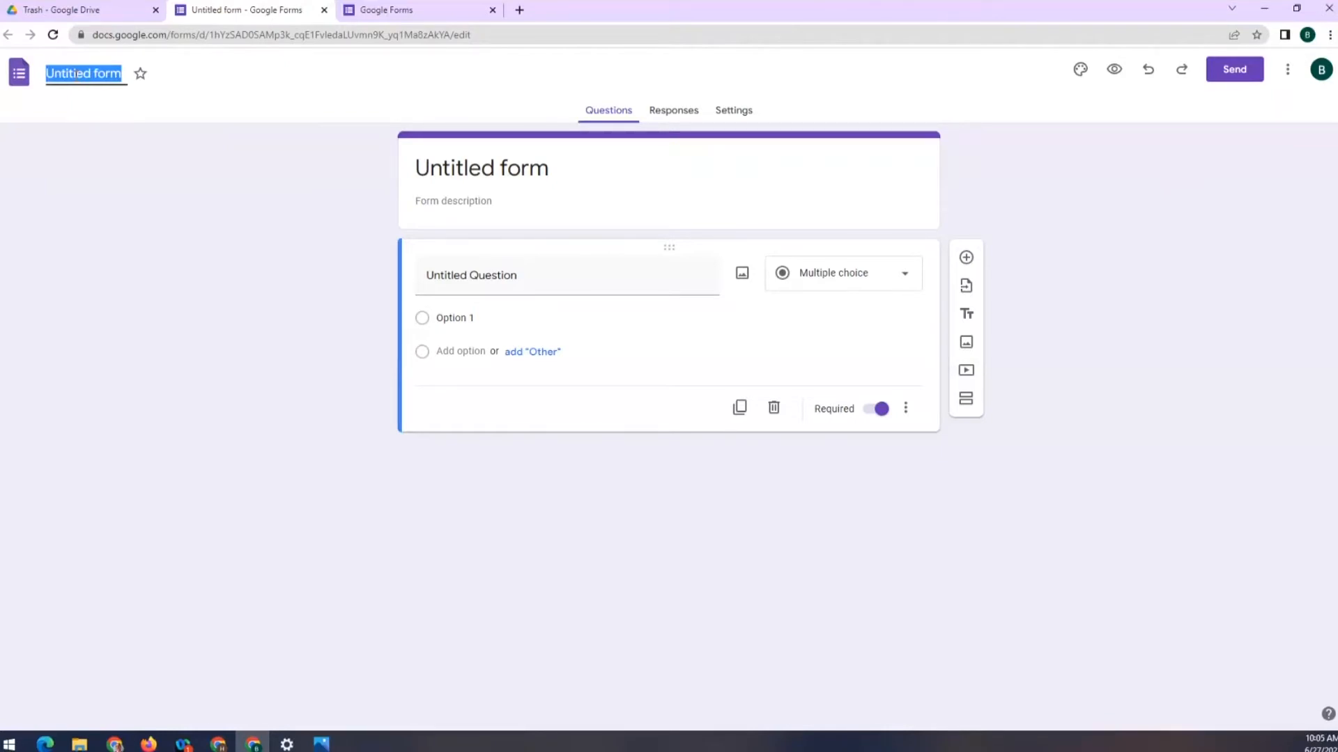
type("Titl")
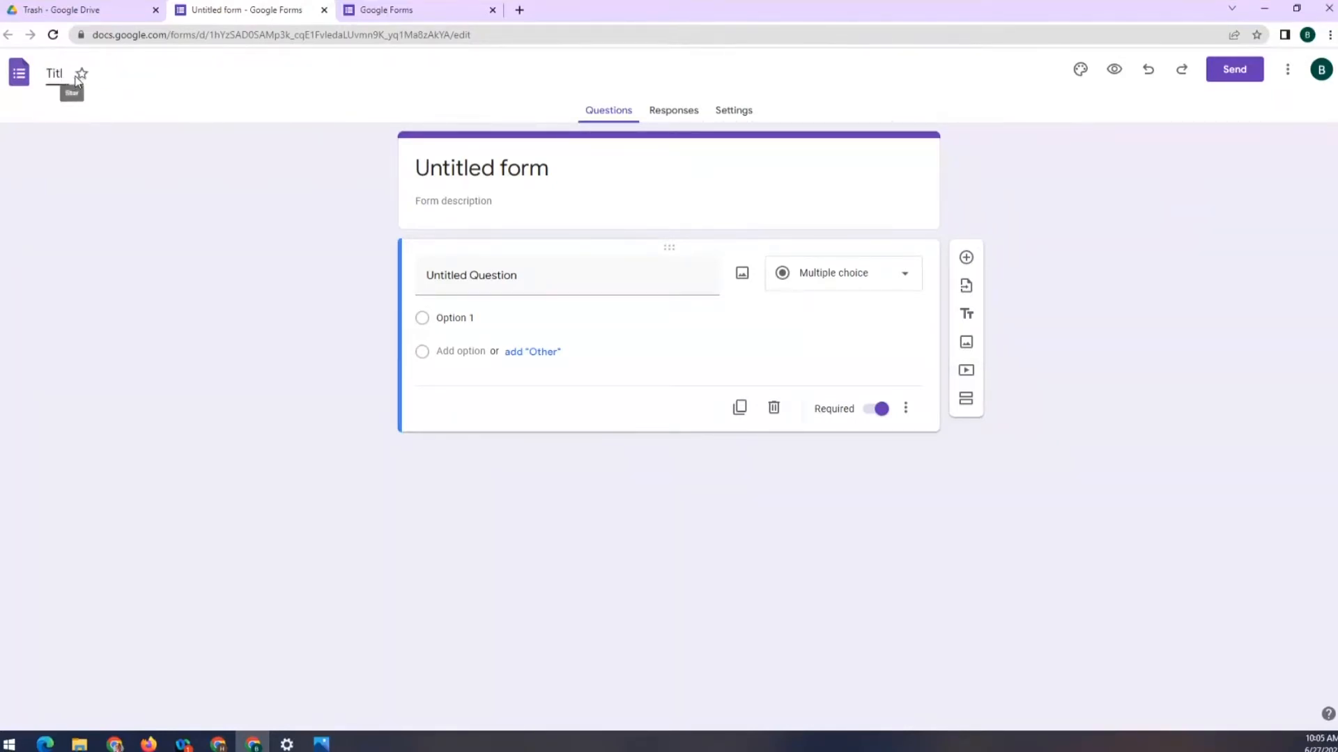
type("e")
left_click(210, 201)
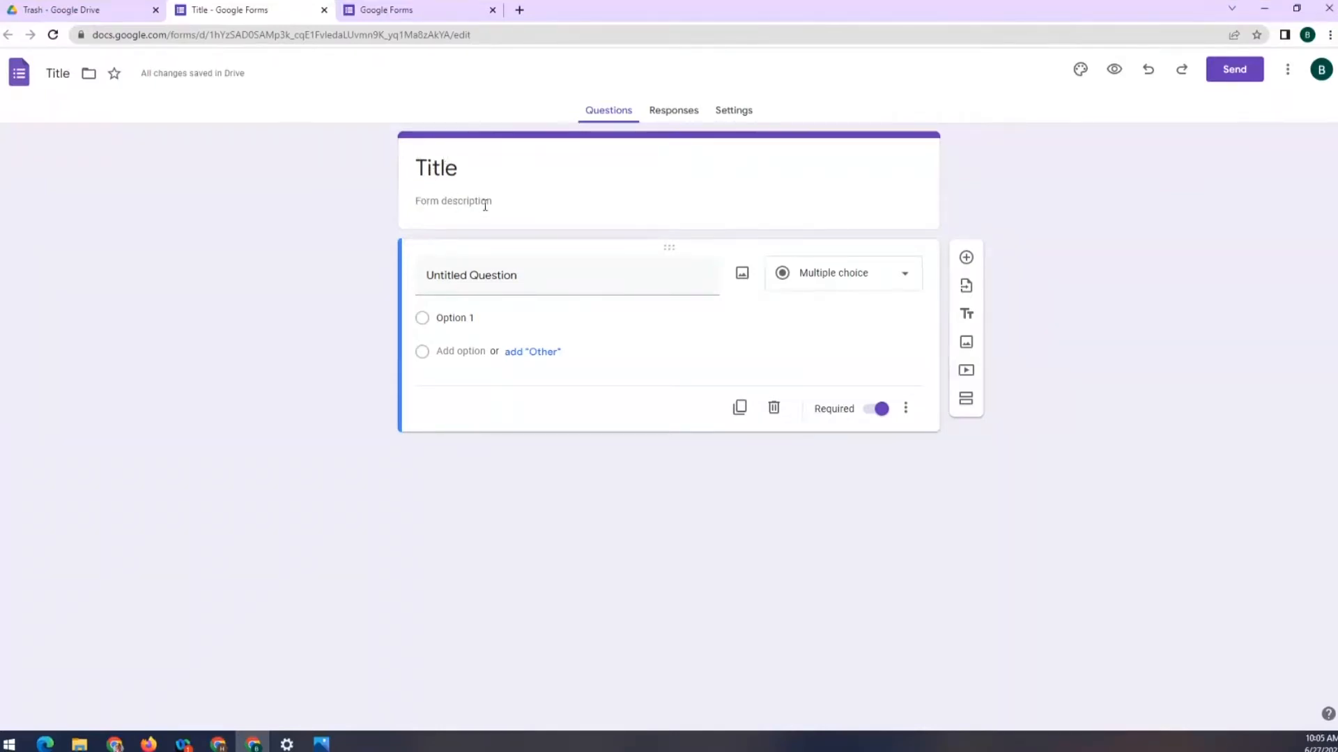
left_click(432, 202)
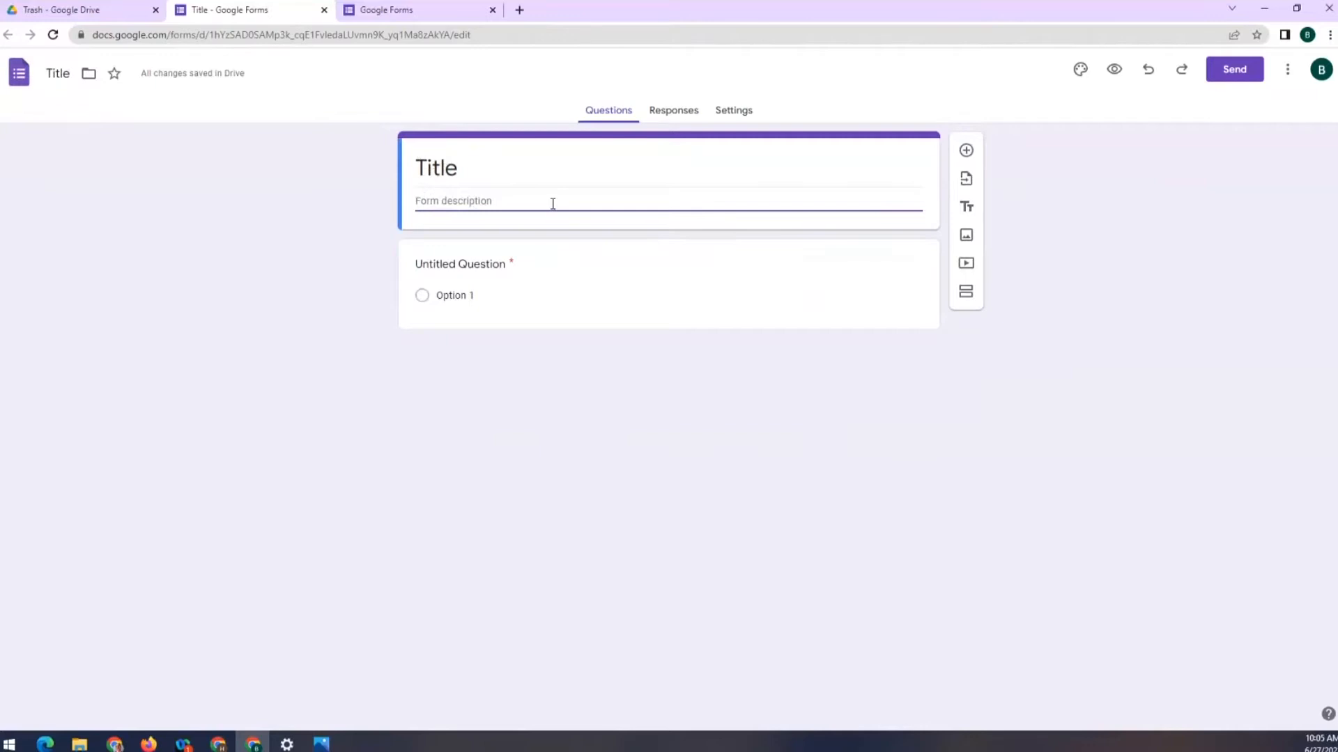
left_click(577, 274)
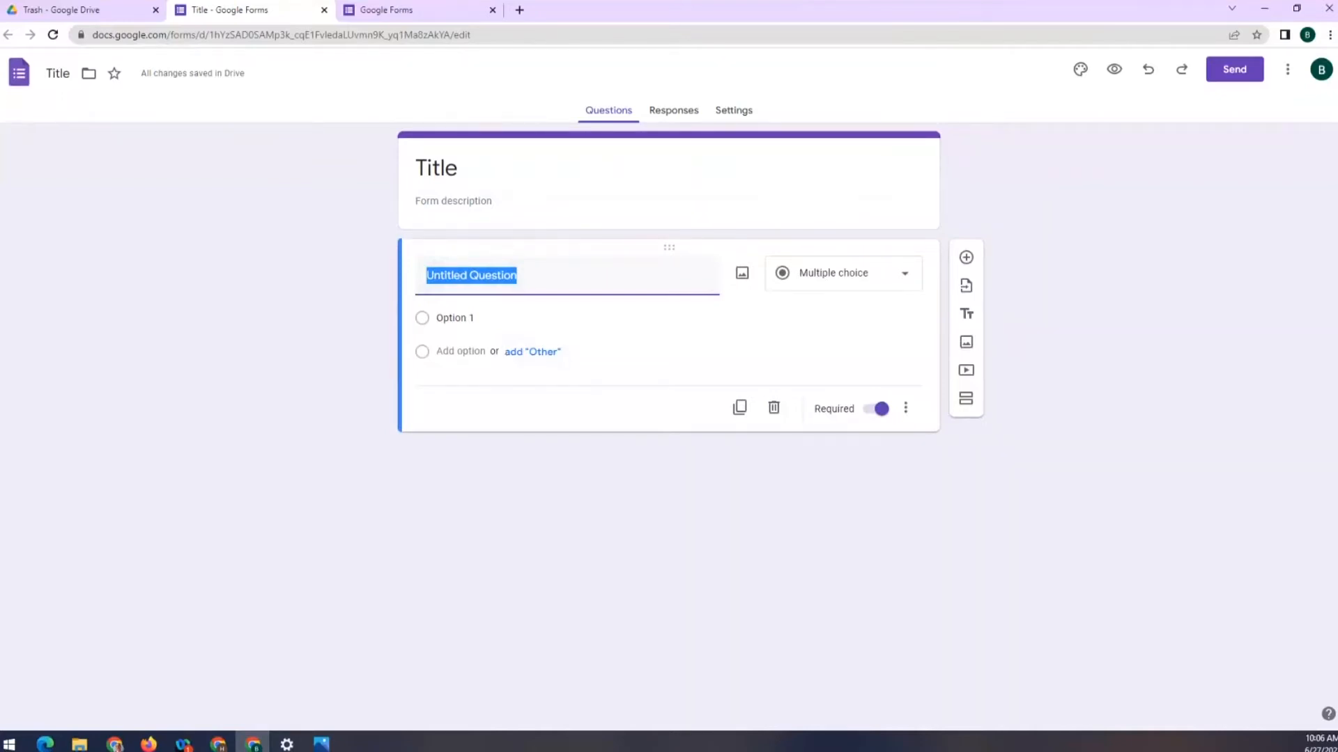
Show the question-type list for the first multiple-choice question
left_click(865, 280)
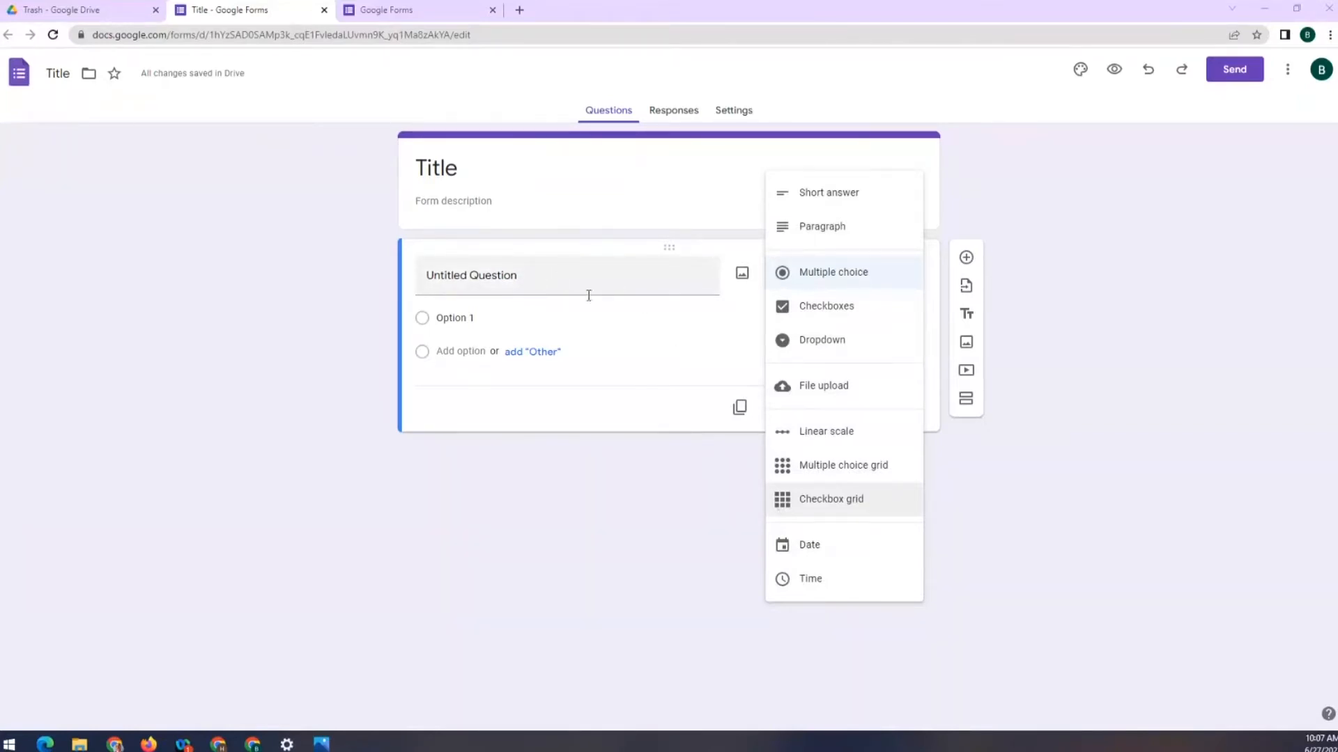
Title the first question 'Name', keep it required, and add a description line
left_click(563, 284)
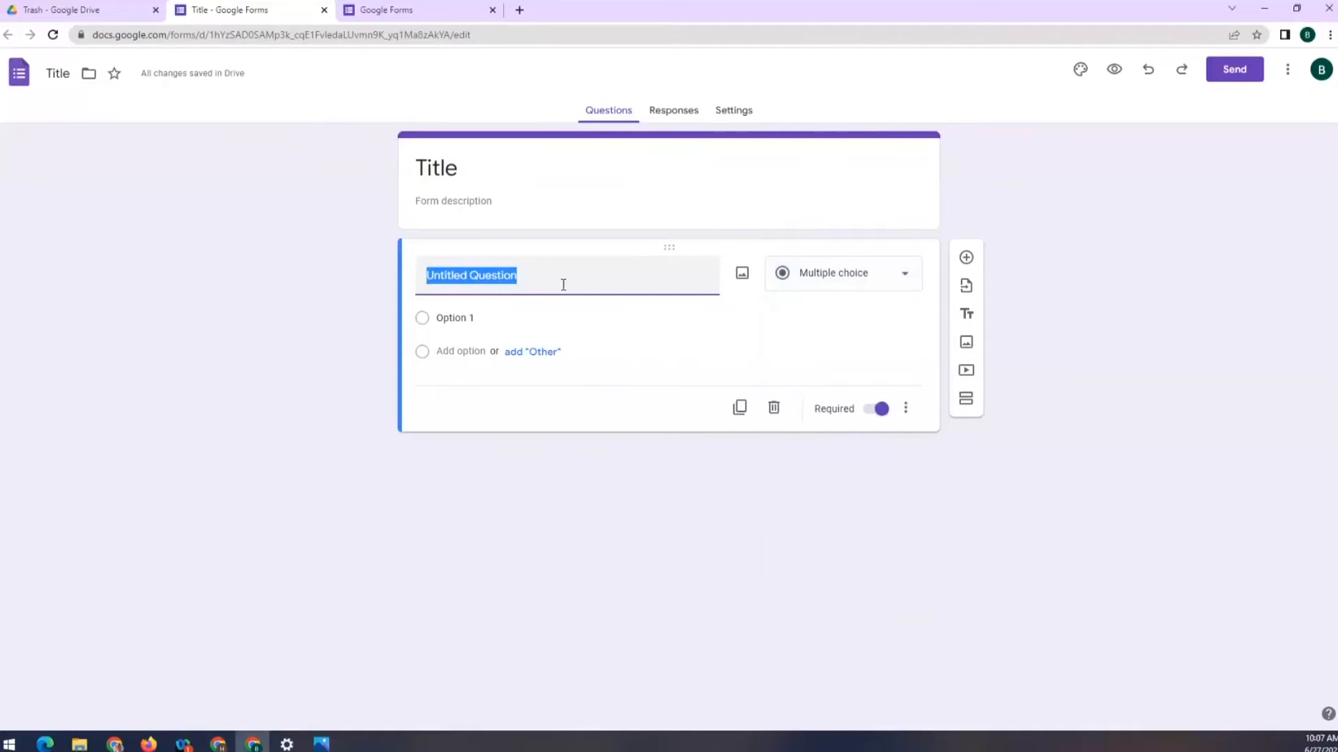
type("Name")
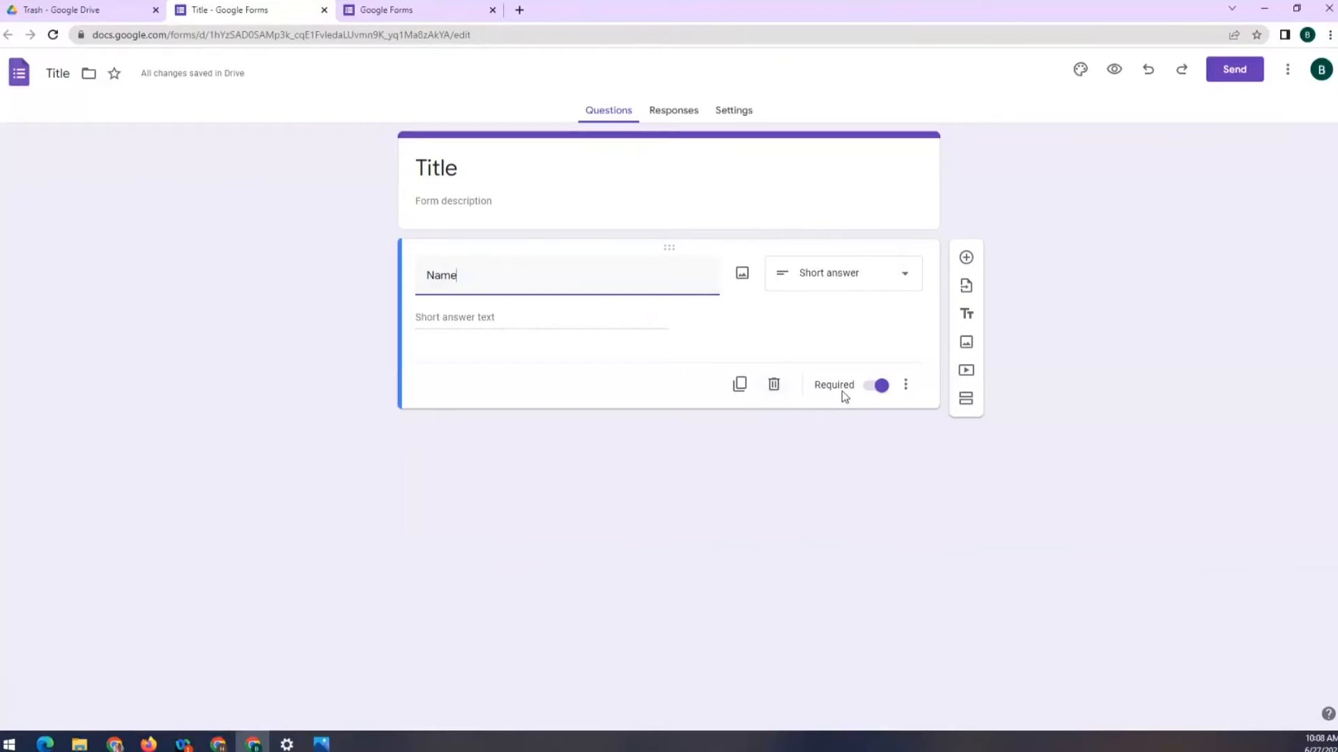
left_click(878, 387)
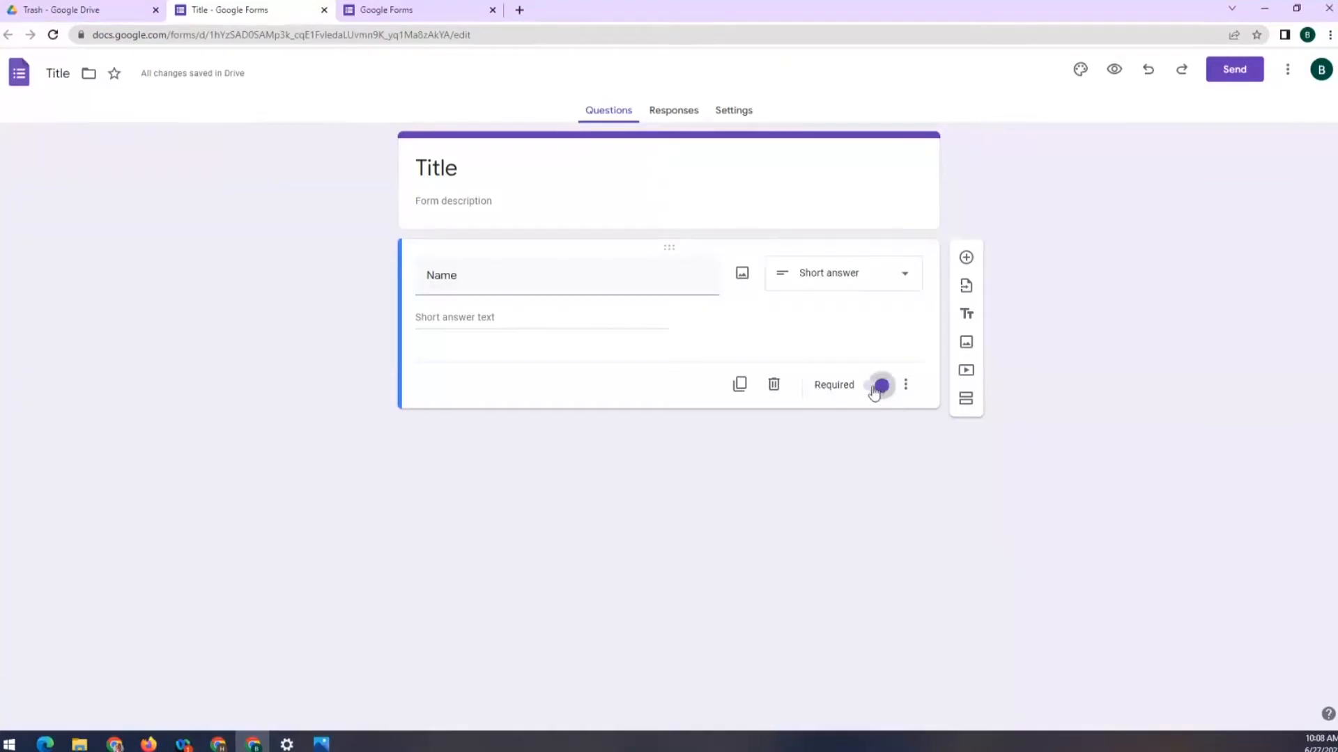
left_click(878, 388)
left_click(908, 387)
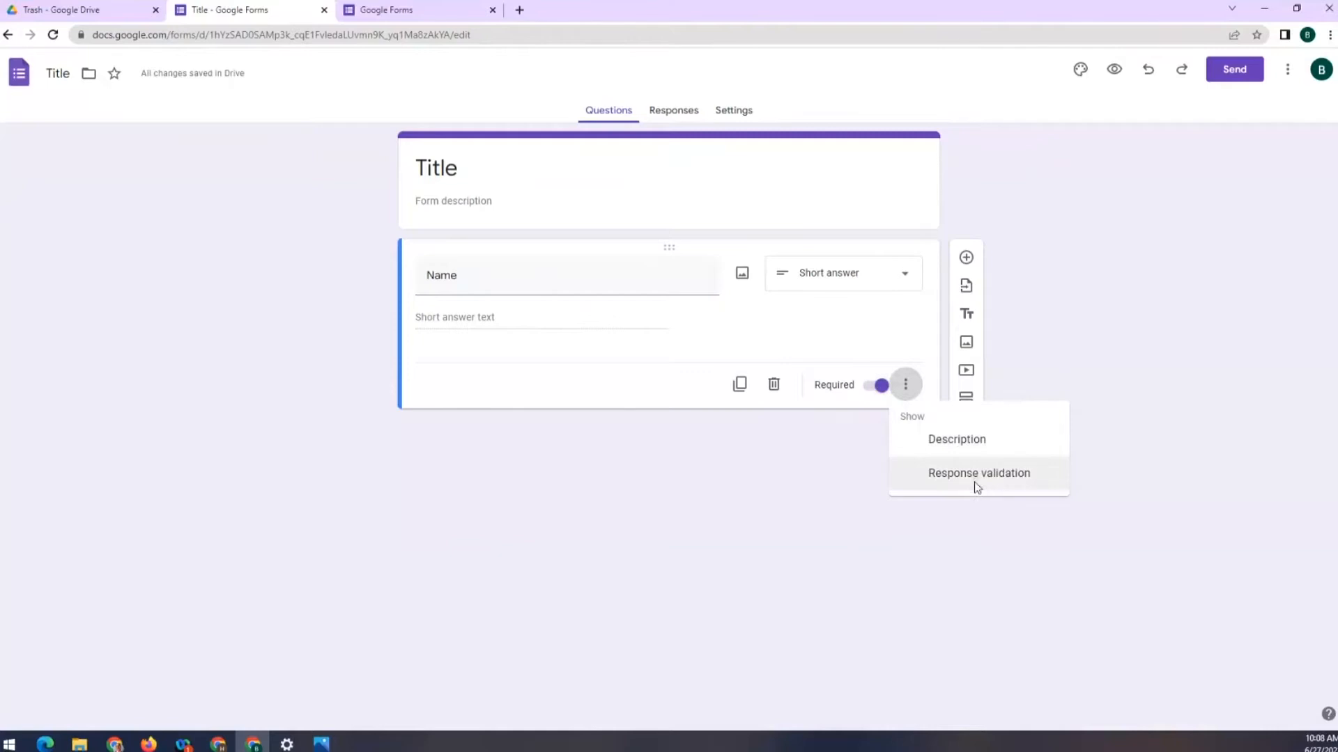
left_click(957, 439)
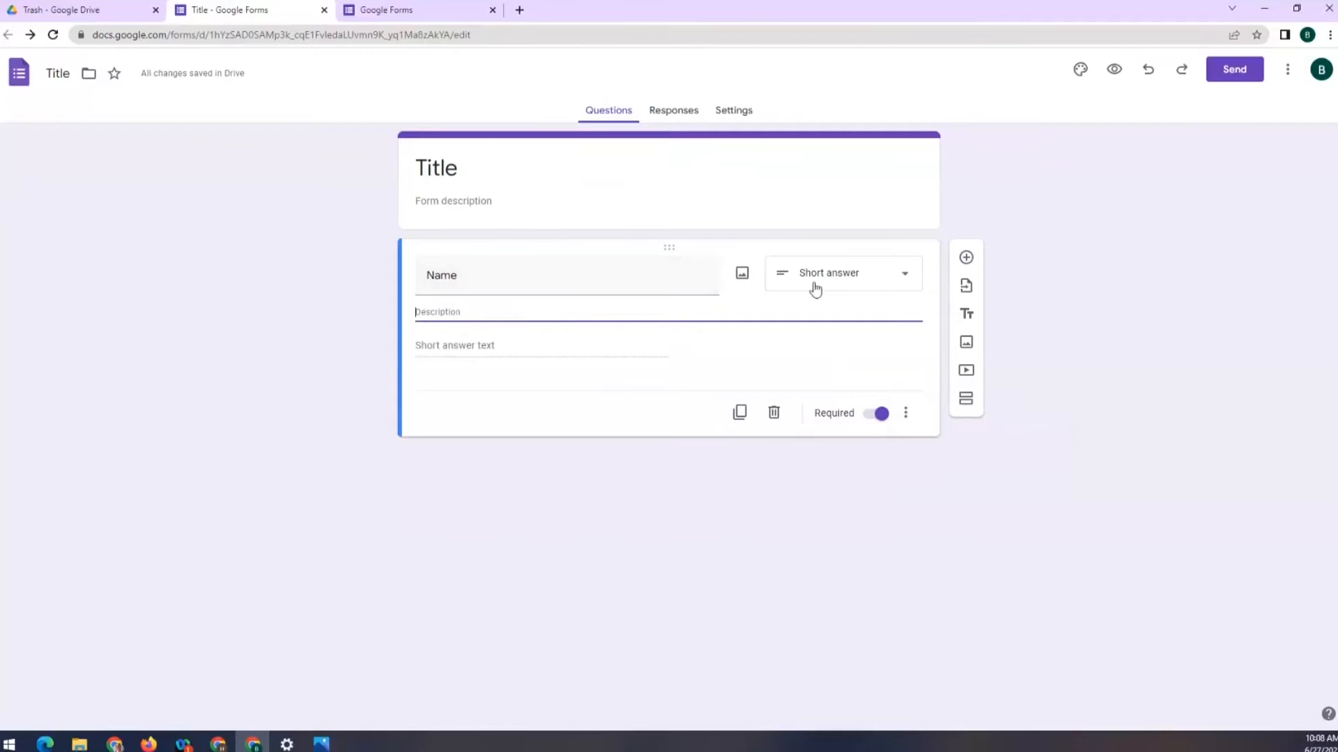
Add two untitled multiple-choice questions below Name and swap their order
left_click(966, 259)
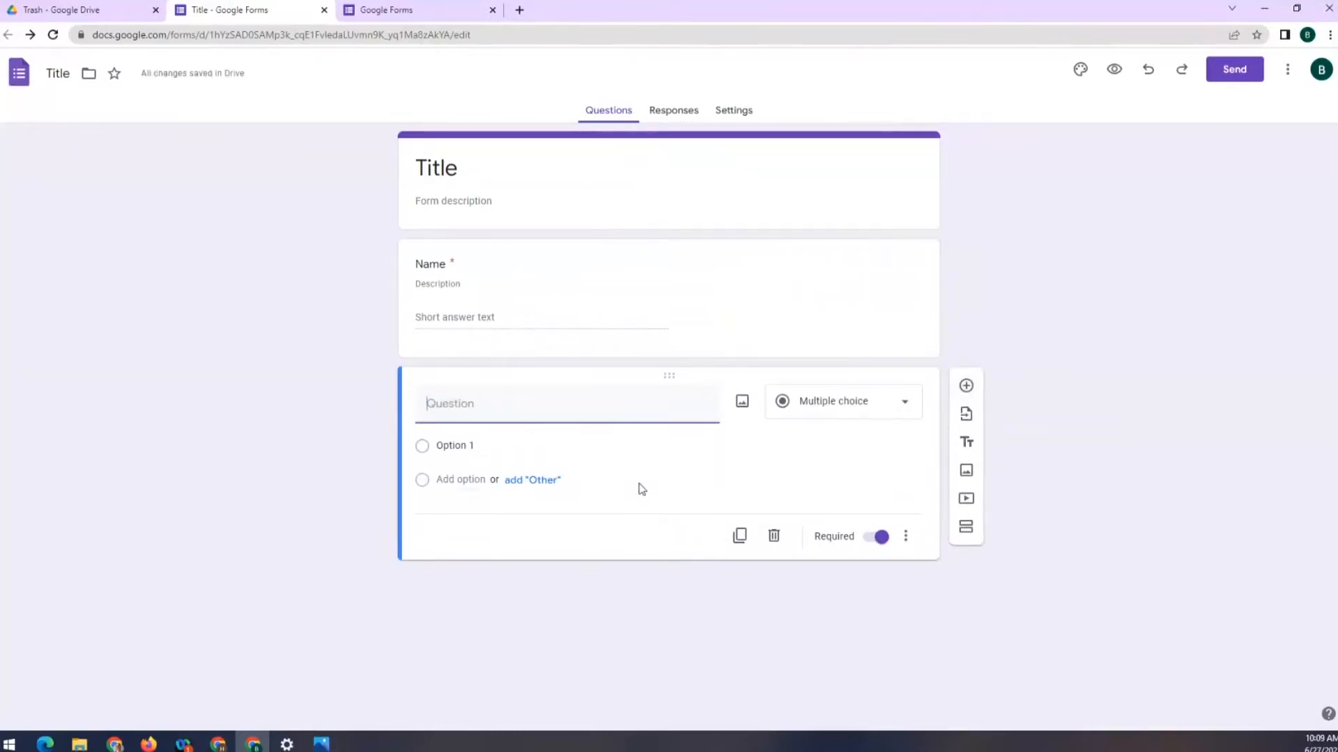
left_click(758, 256)
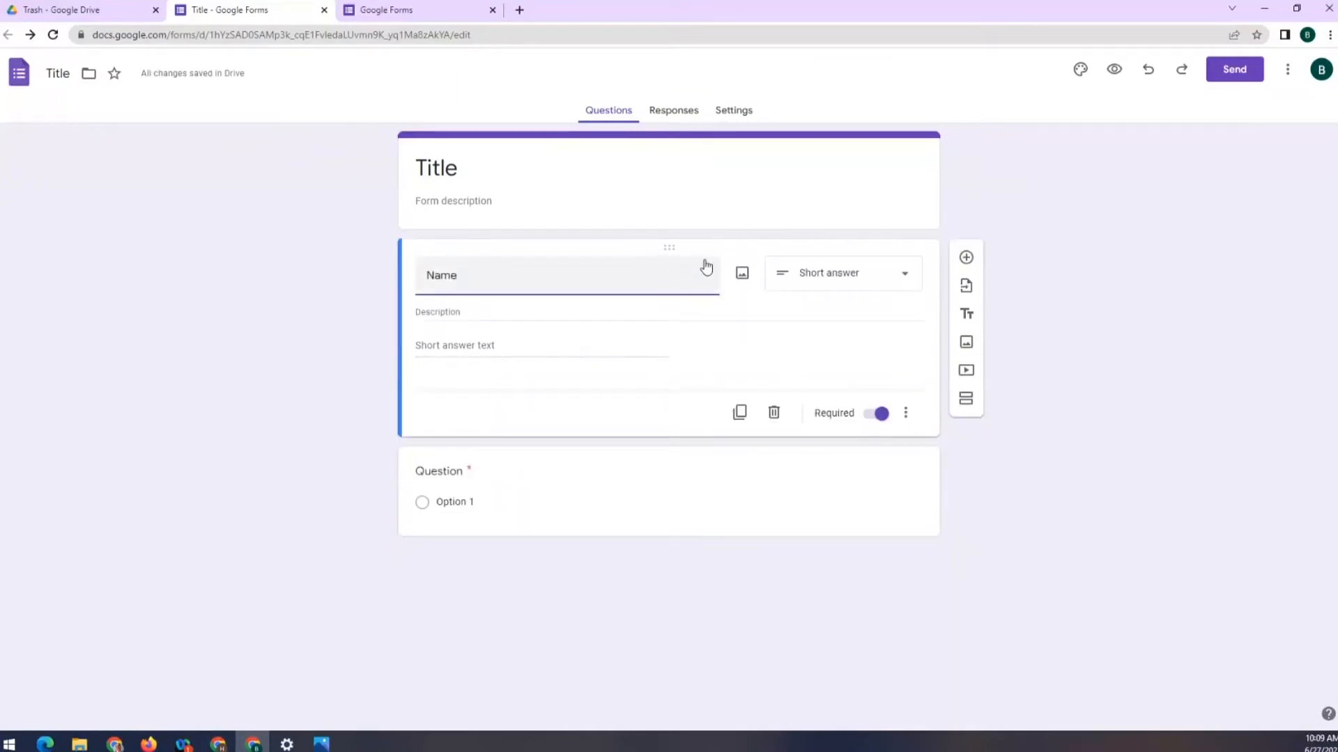
left_click(966, 259)
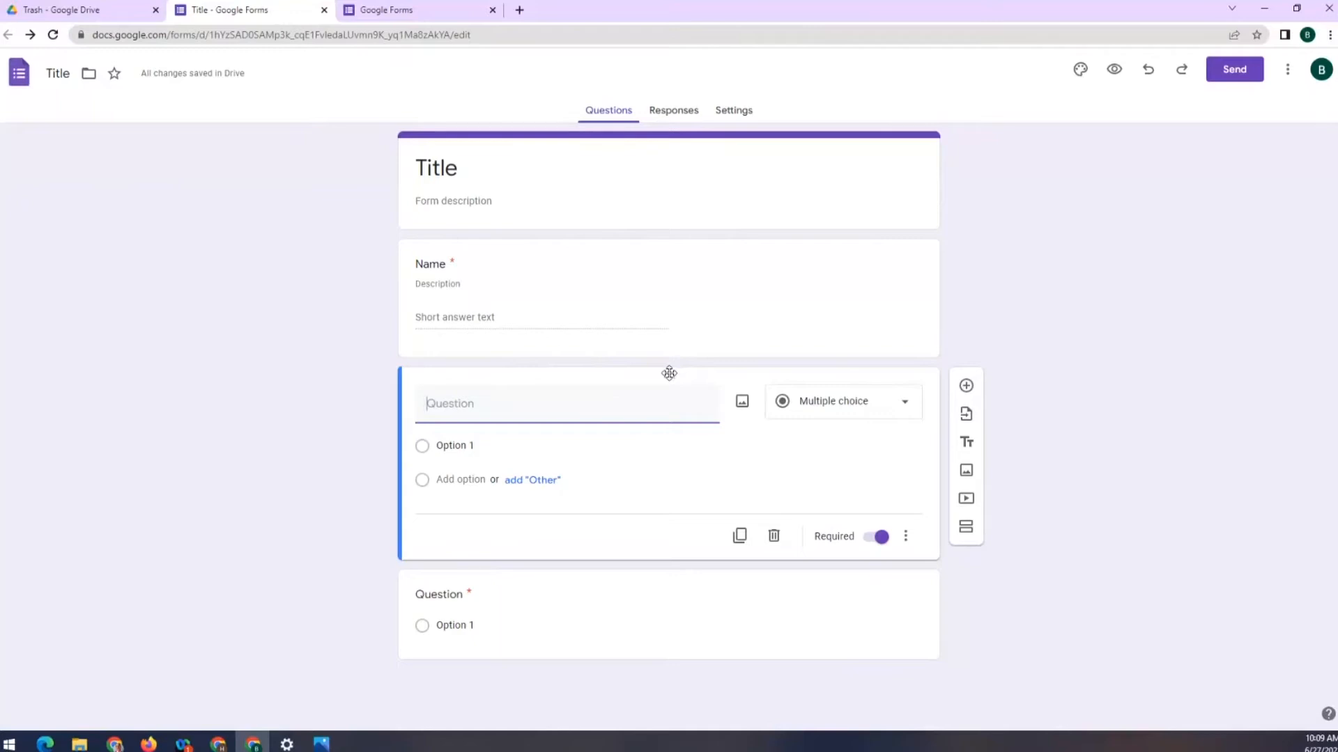
left_click_drag(669, 374, 663, 562)
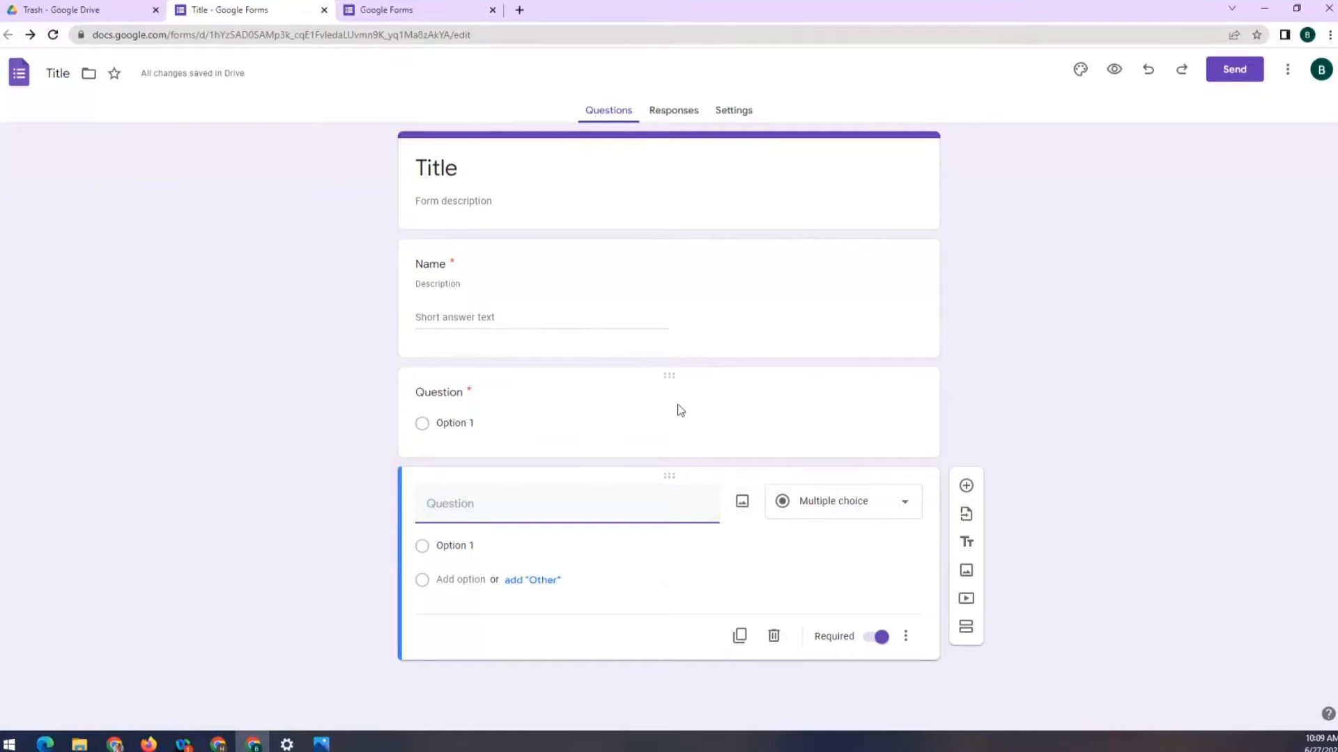
Title the second question 'Email' and add Text response validation
left_click(642, 392)
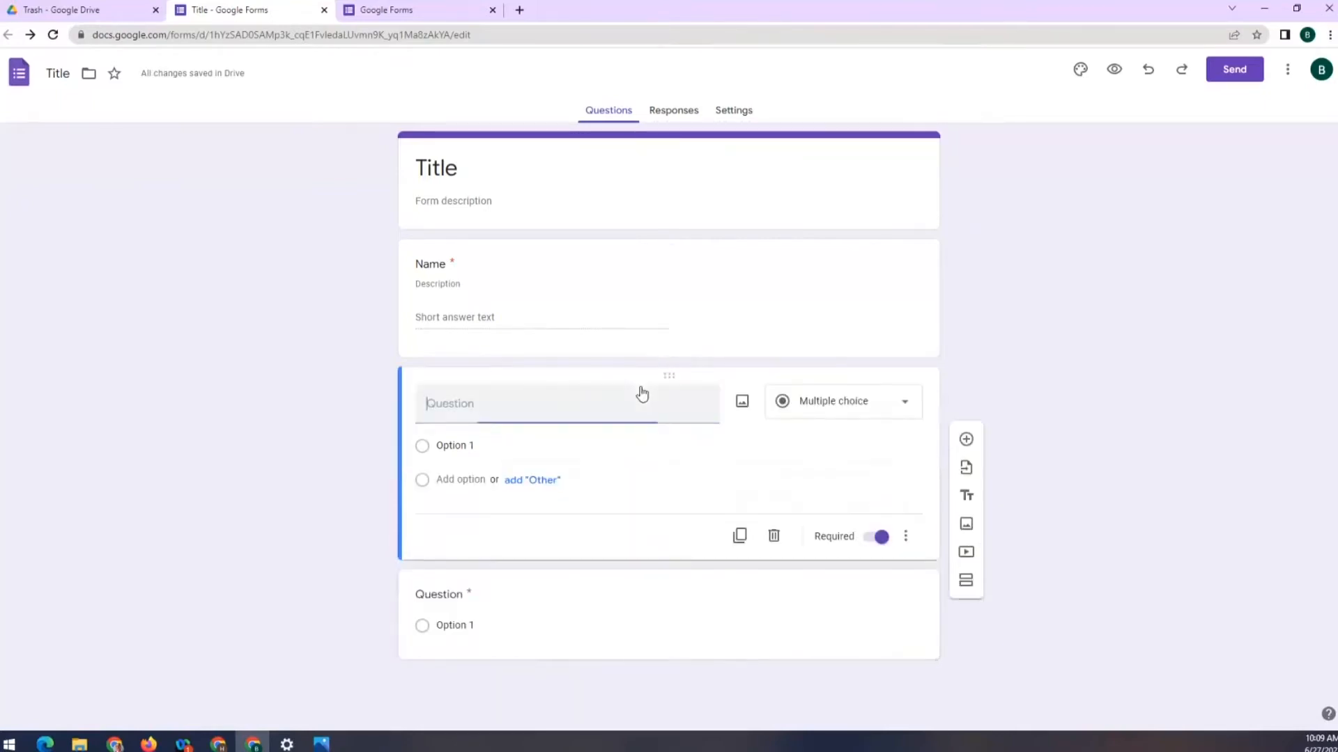
type("Email")
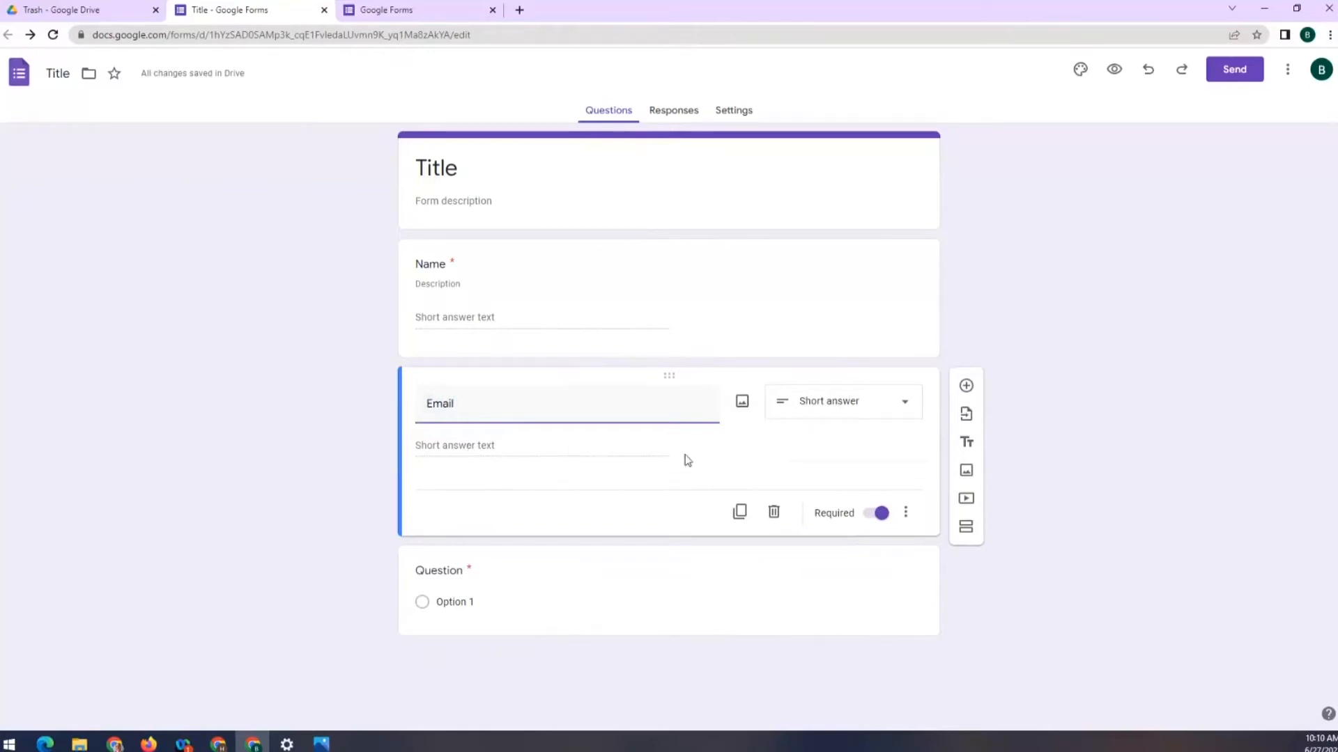
left_click(907, 515)
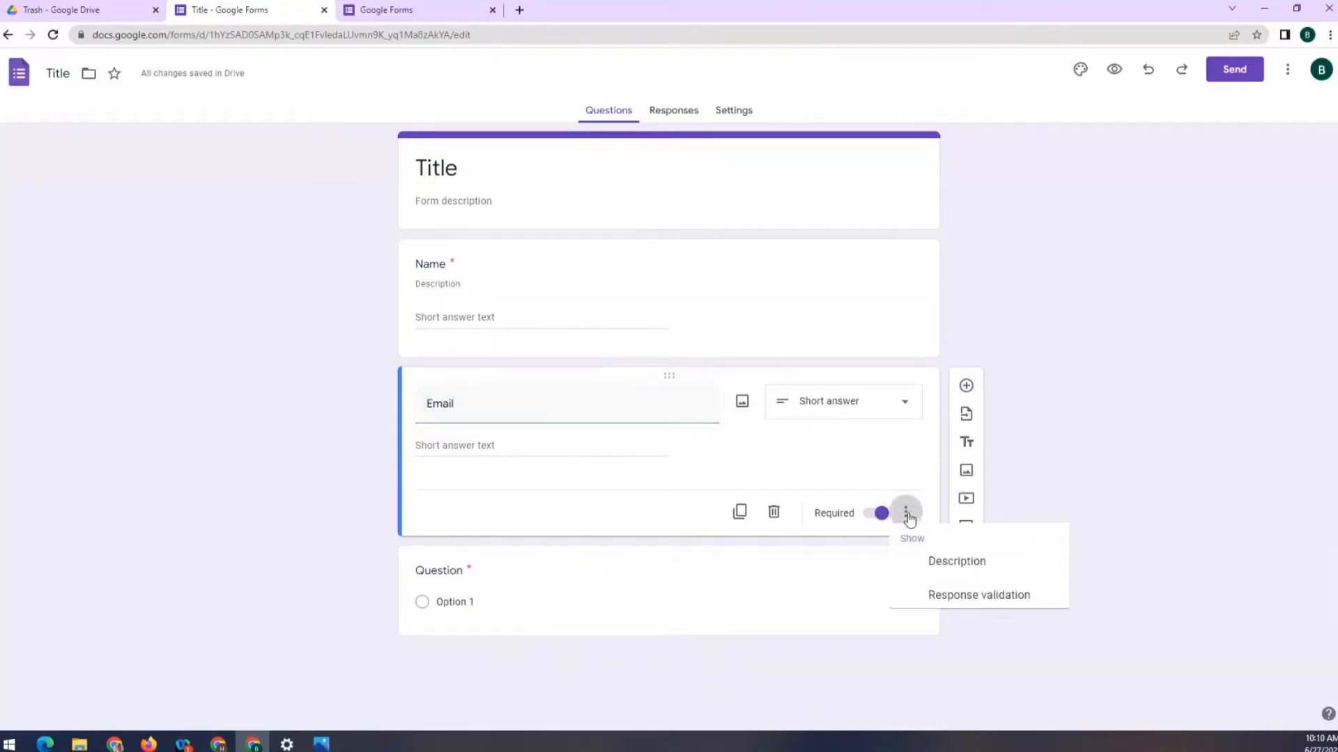
left_click(961, 603)
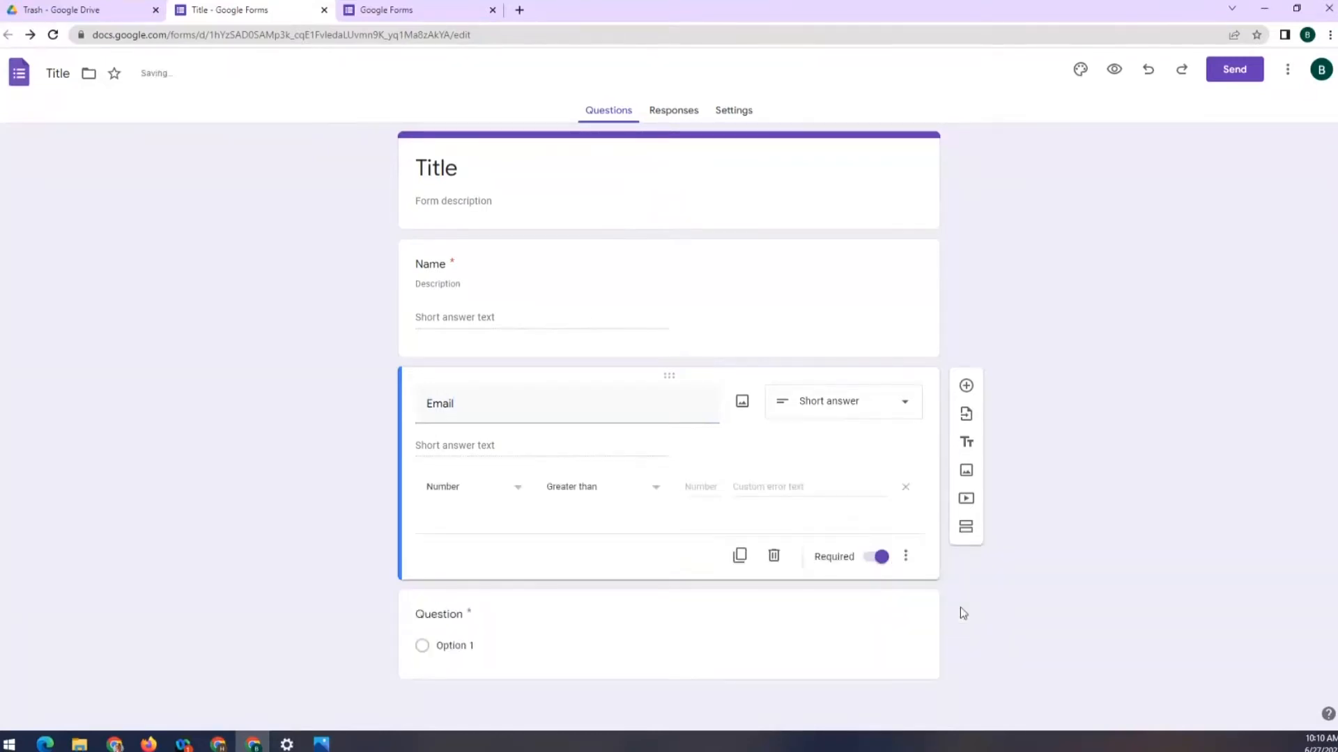
left_click(502, 491)
left_click(471, 522)
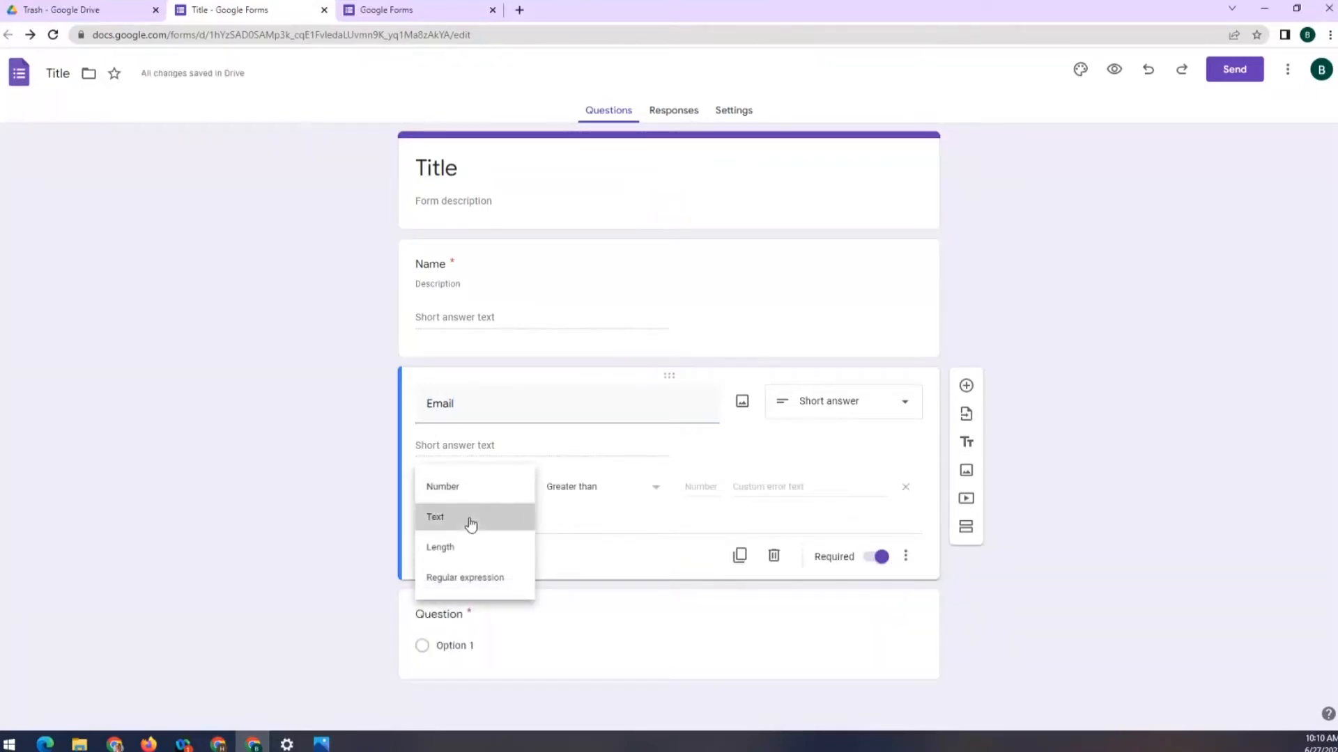
Require an email address, with error text 'Please enter a valid email address.'
left_click(621, 496)
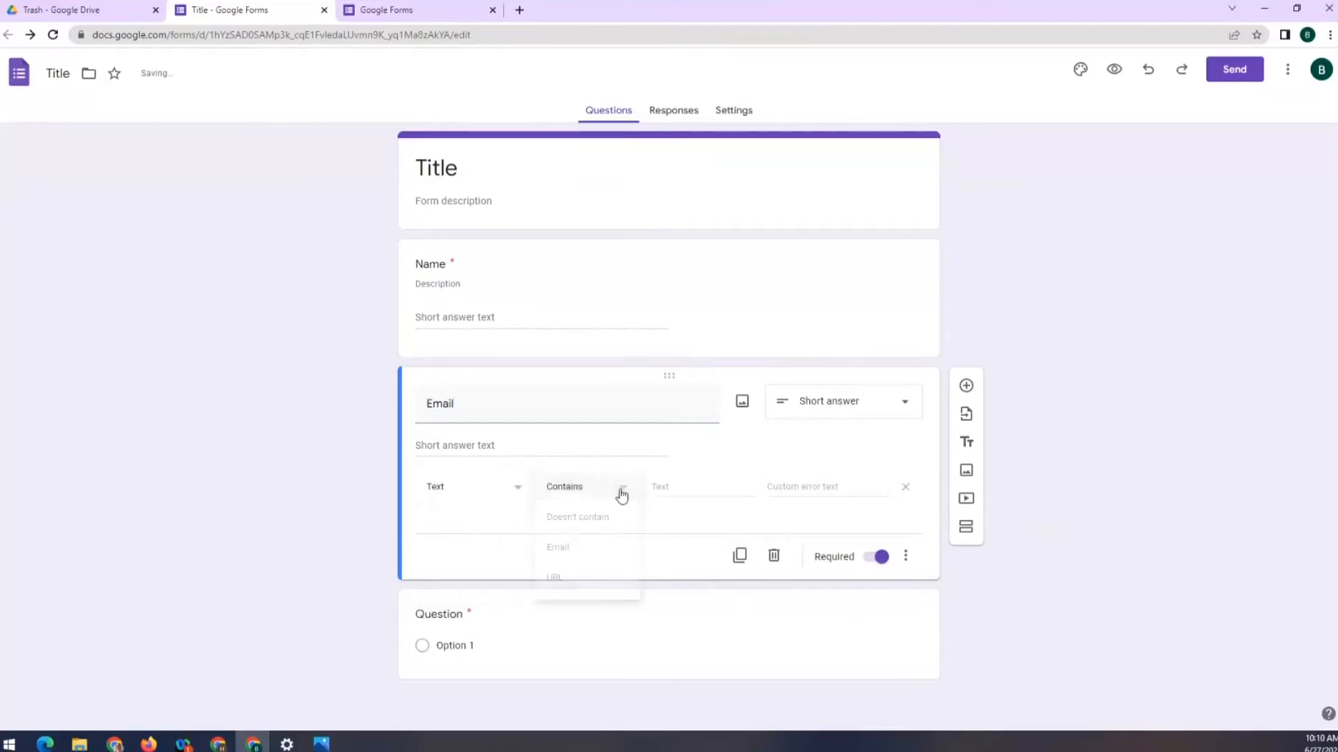
left_click(561, 551)
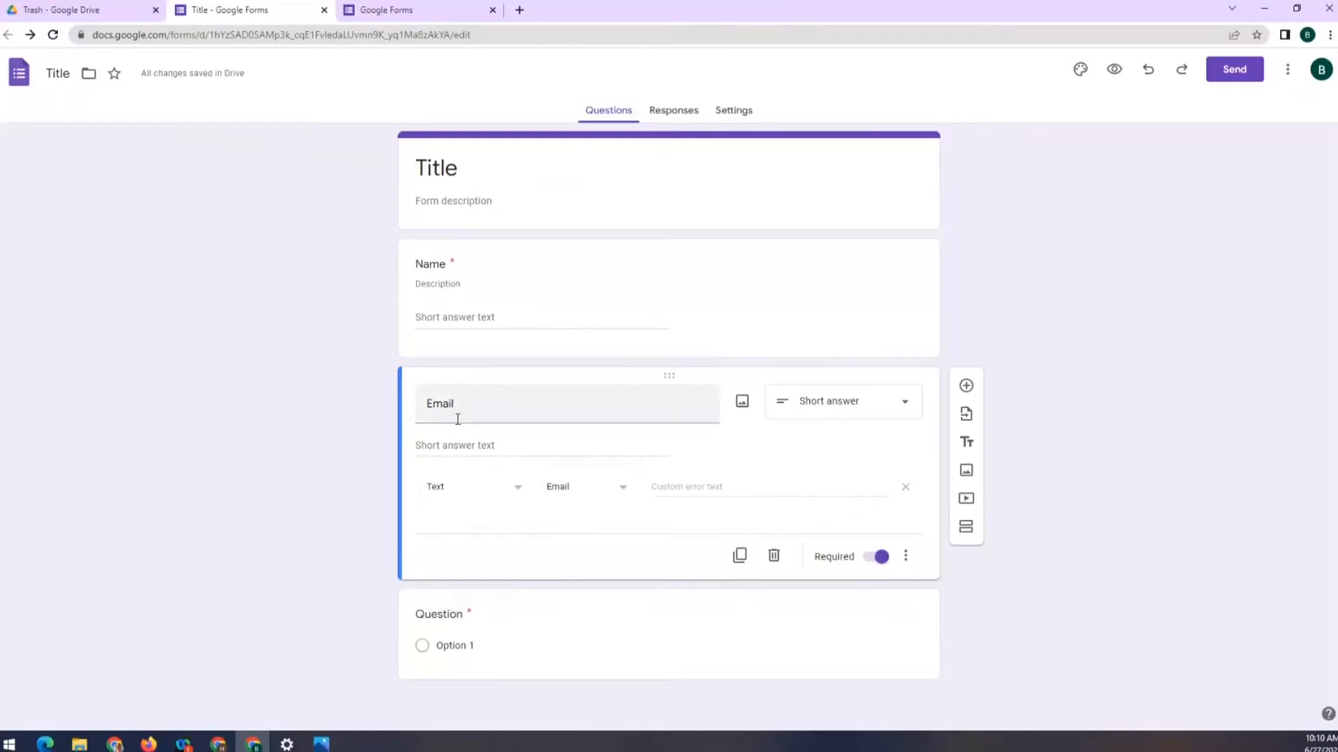
left_click(682, 486)
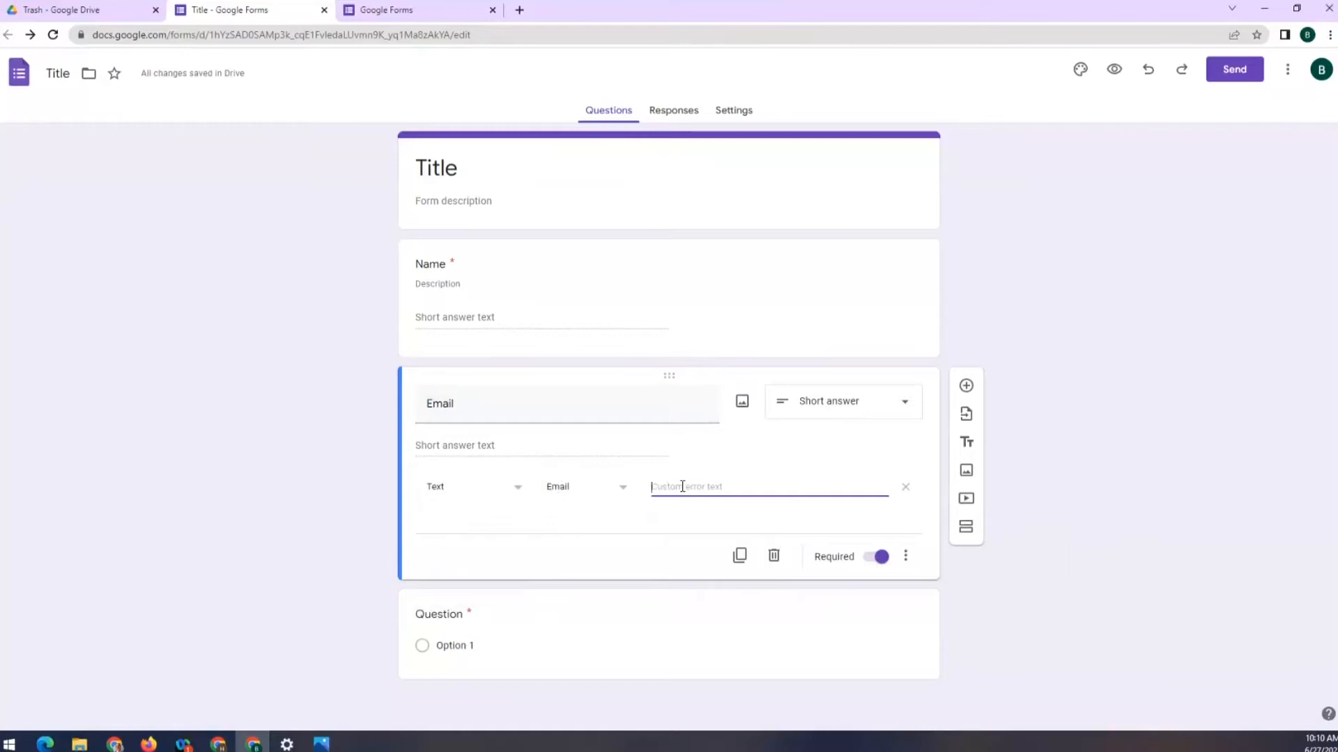
type("Please enter a valid email addrfess")
key("BackSpace")
key("BackSpace")
key("BackSpace")
key("BackSpace")
type("ess.")
left_click(1138, 442)
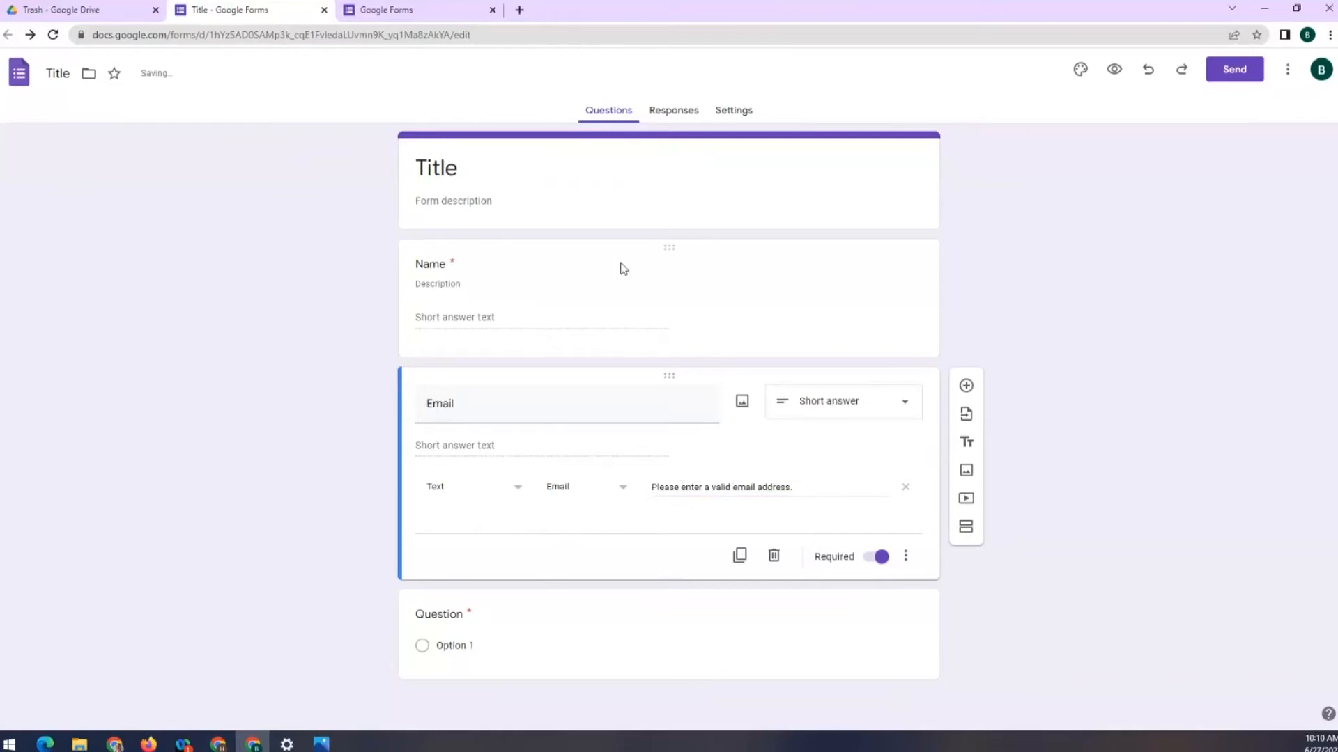
Make the third question a Paragraph titled 'Comments' described 'Please provide your comments'
left_click(624, 615)
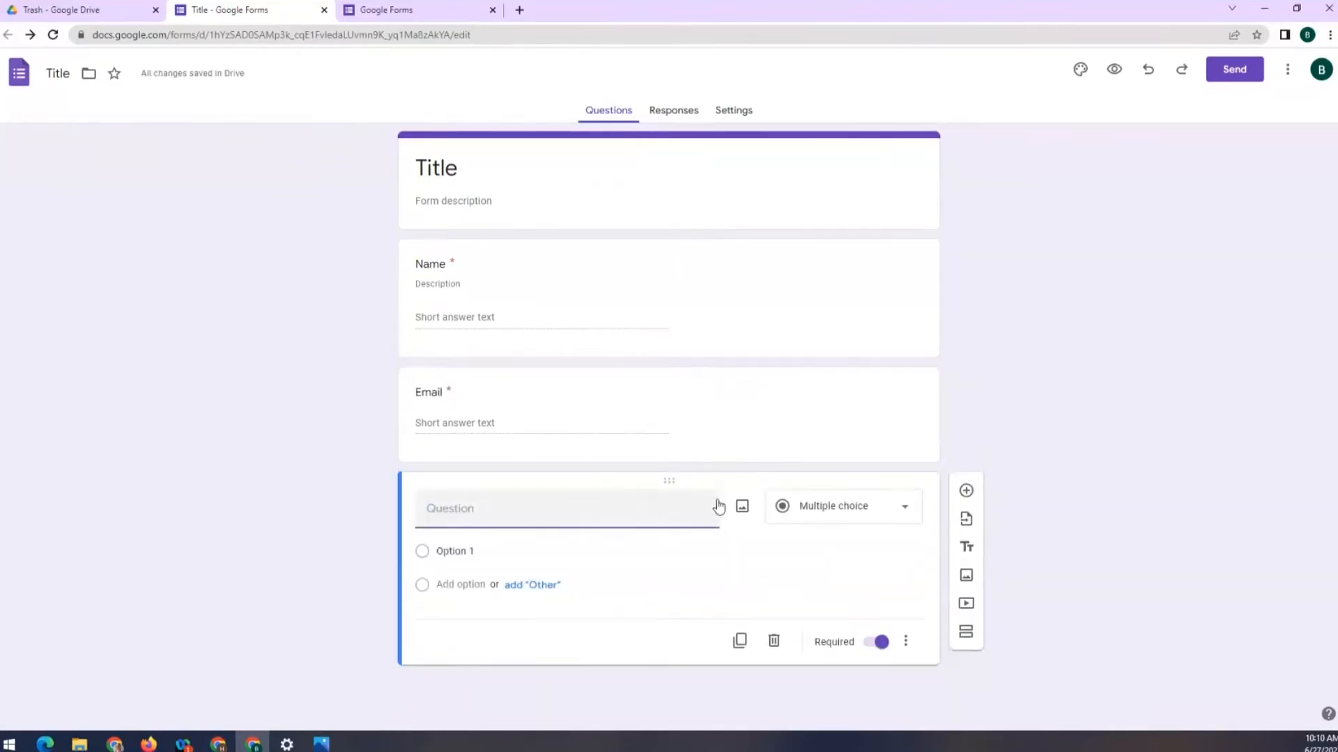
left_click(845, 507)
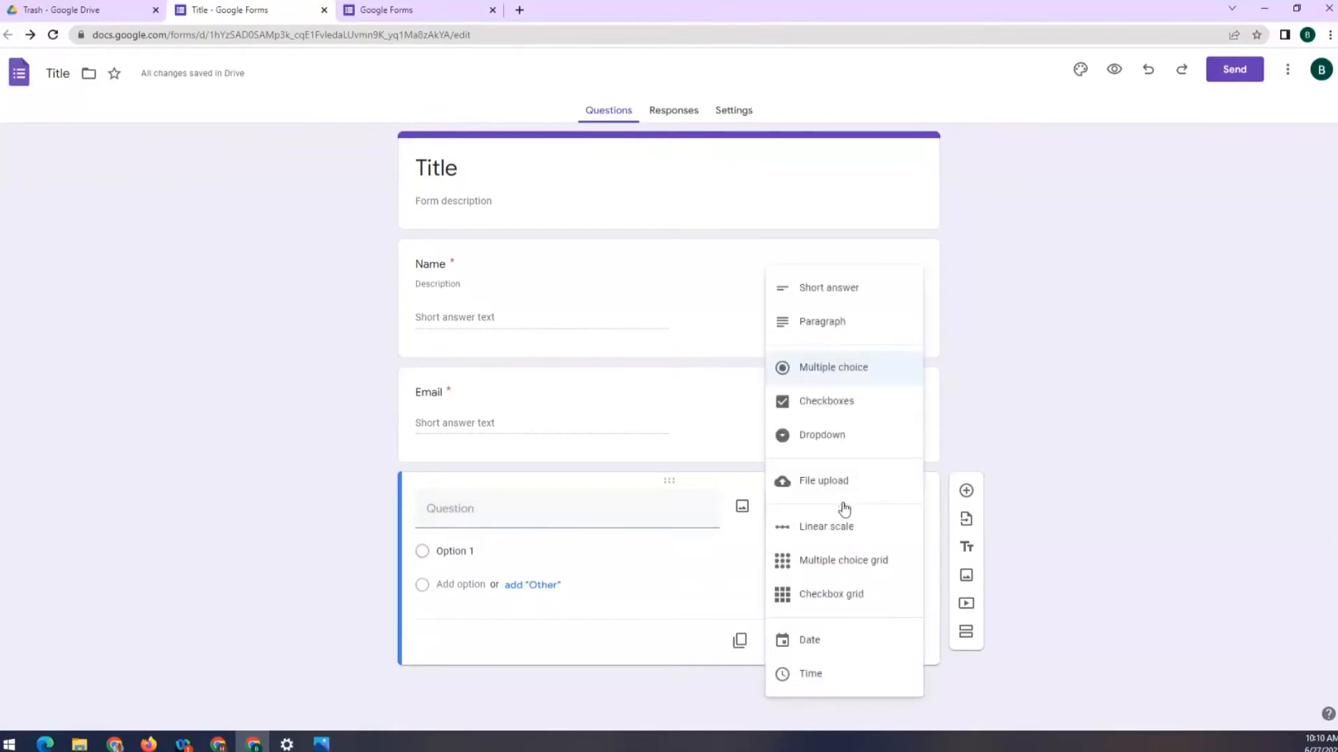
left_click(828, 324)
left_click(457, 508)
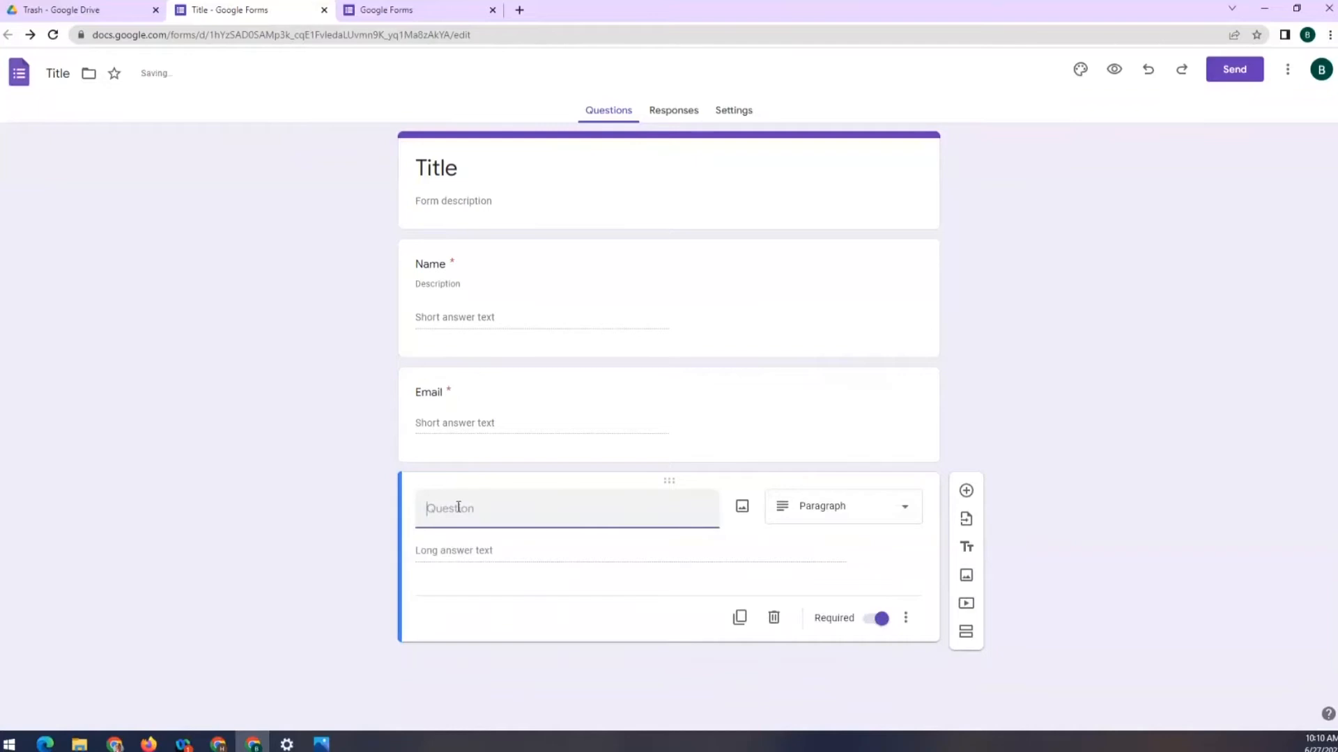
type("Comments")
left_click(905, 619)
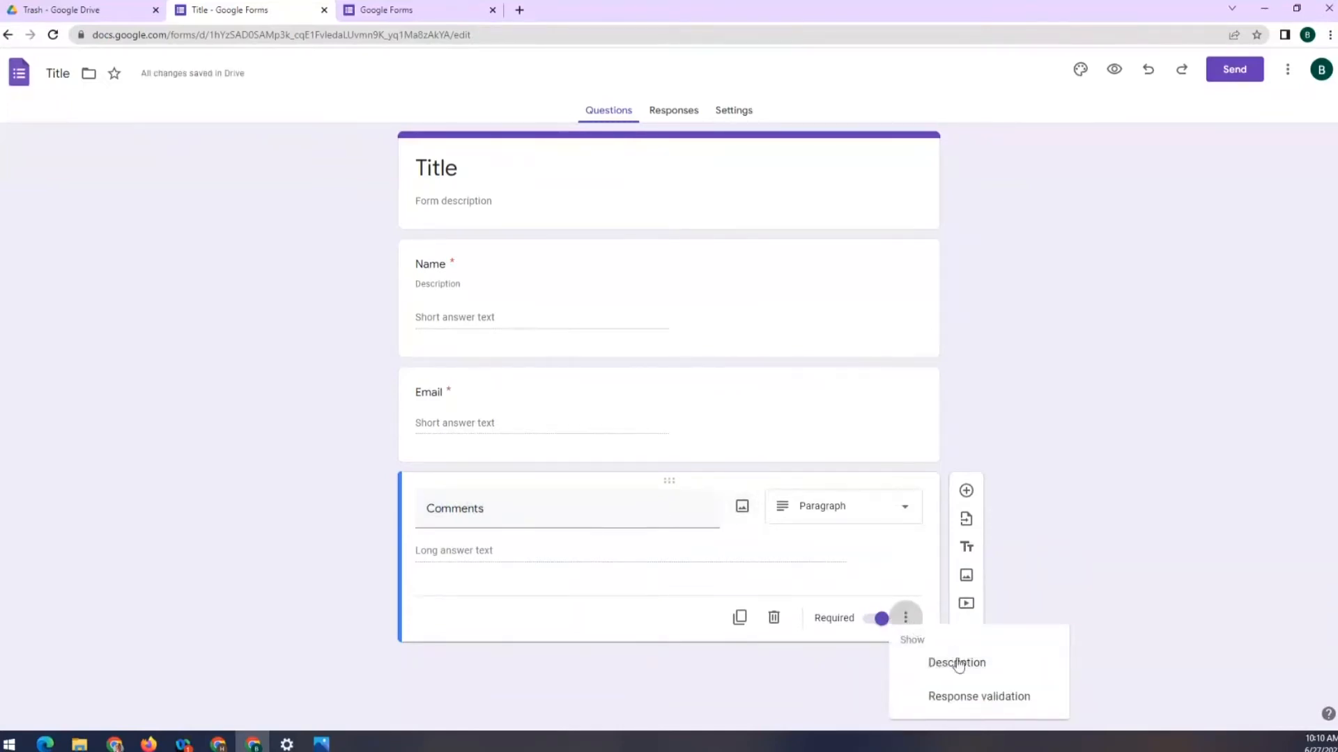
left_click(957, 664)
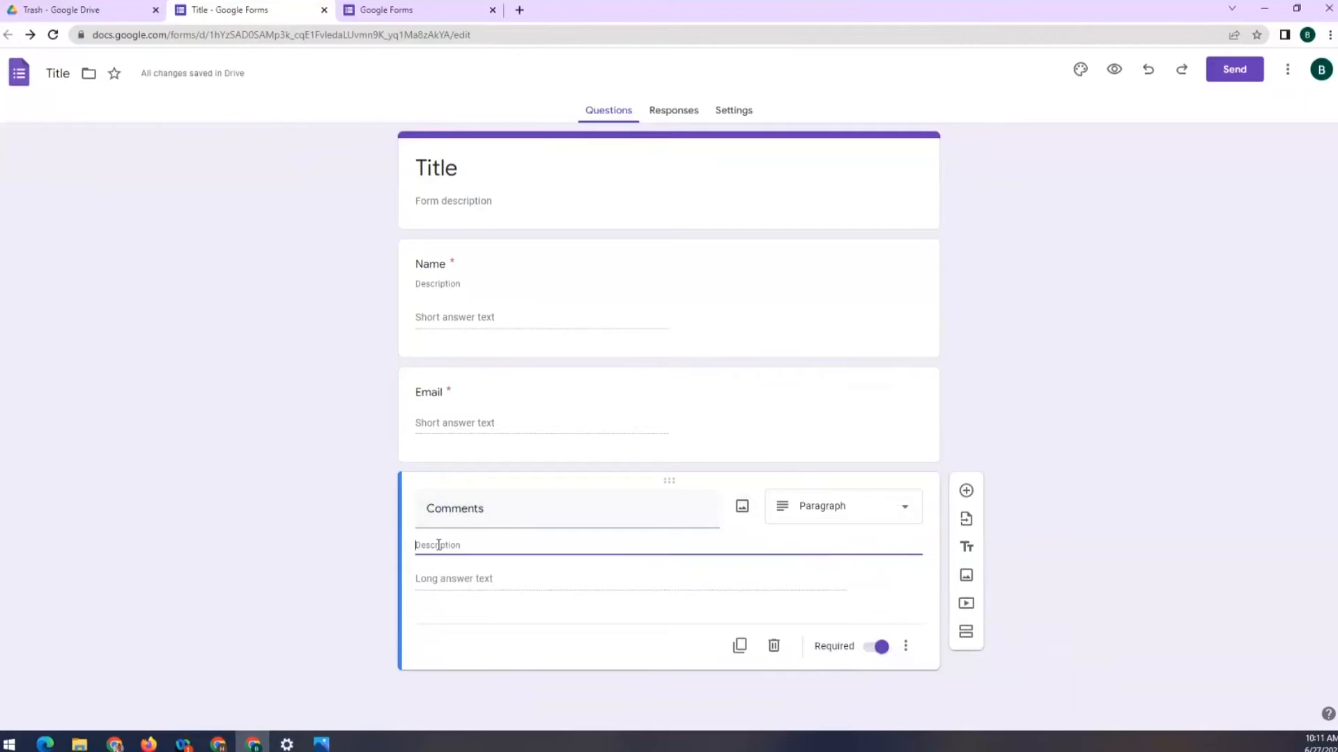
type("Please p")
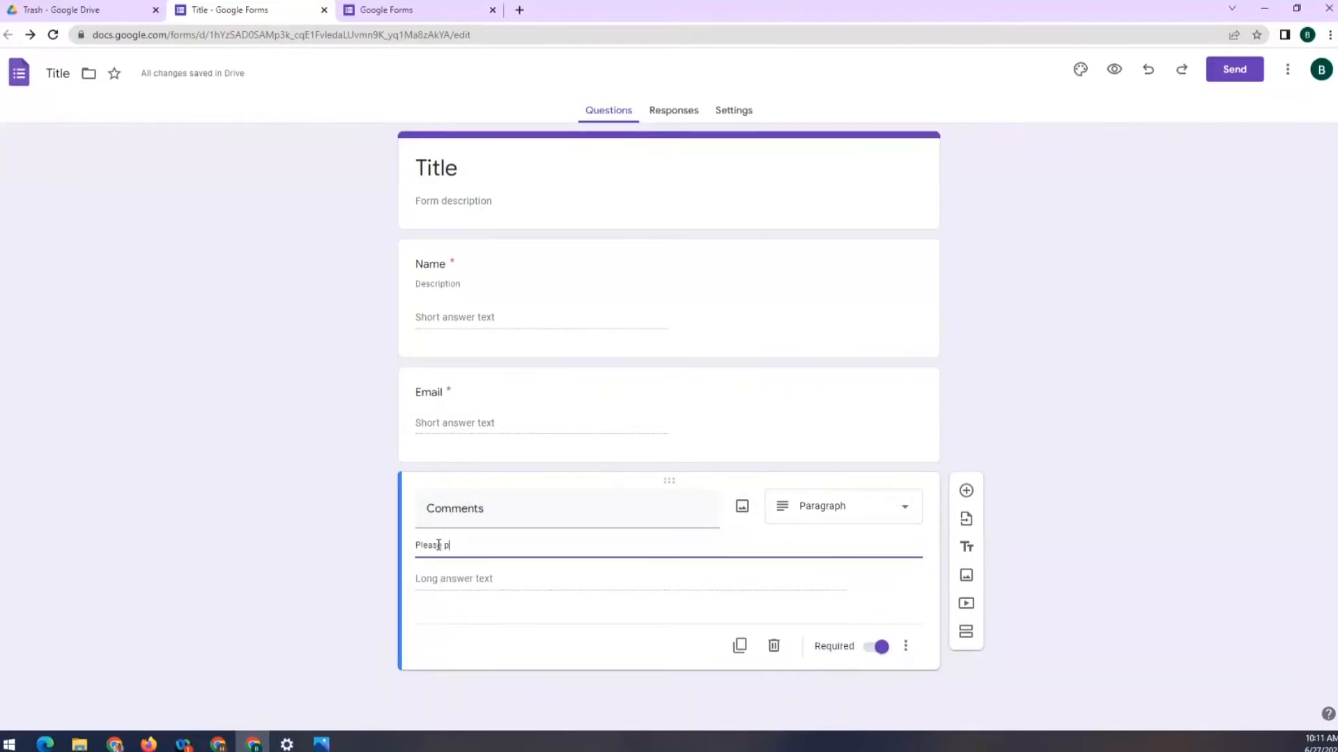
type("rovide your comments.")
left_click(191, 519)
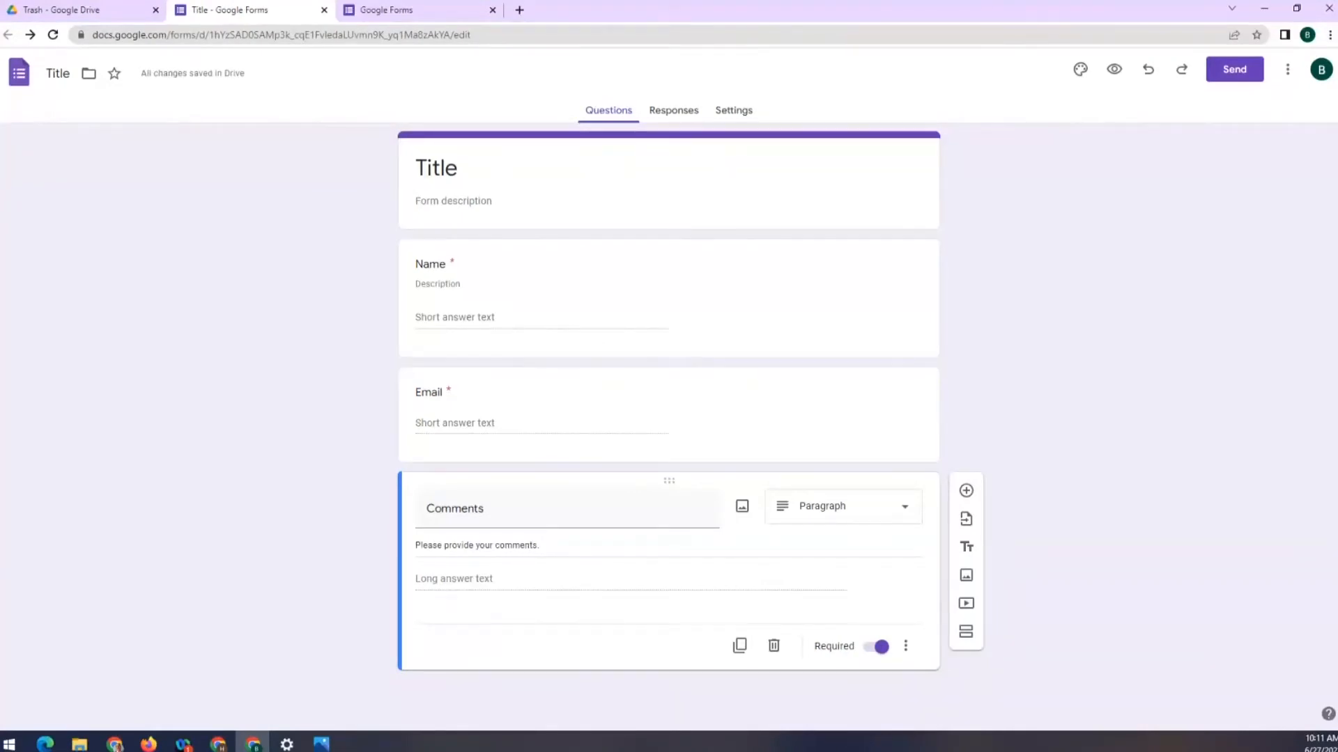
left_click(725, 337)
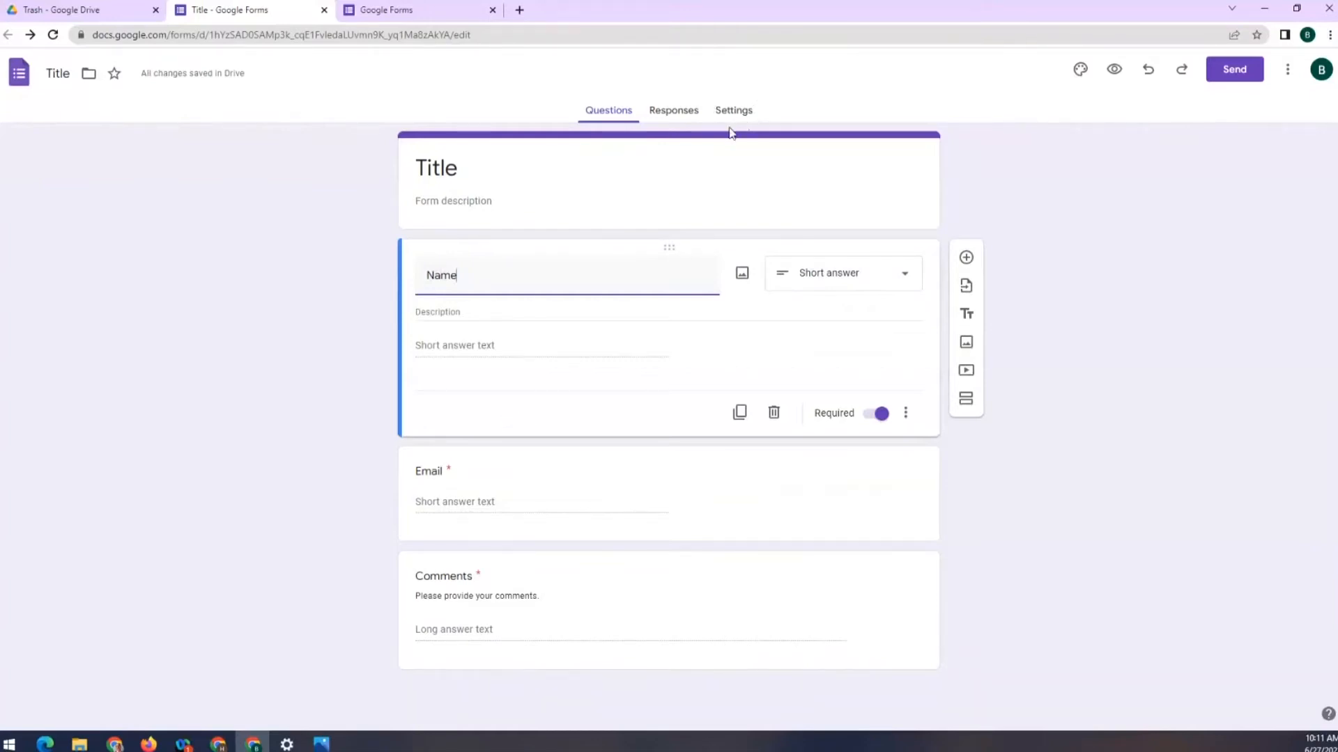
left_click(630, 21)
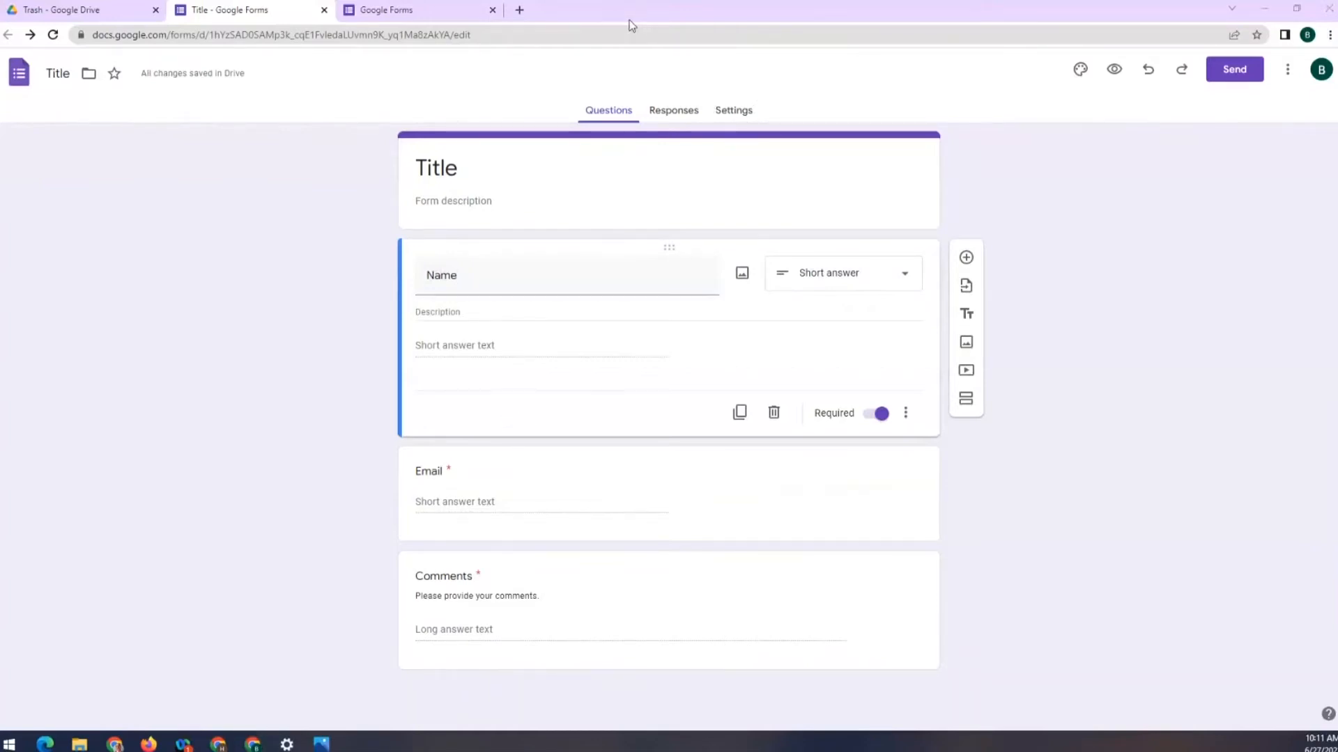
Turn on Shuffle question order in the form's Presentation settings
left_click(733, 110)
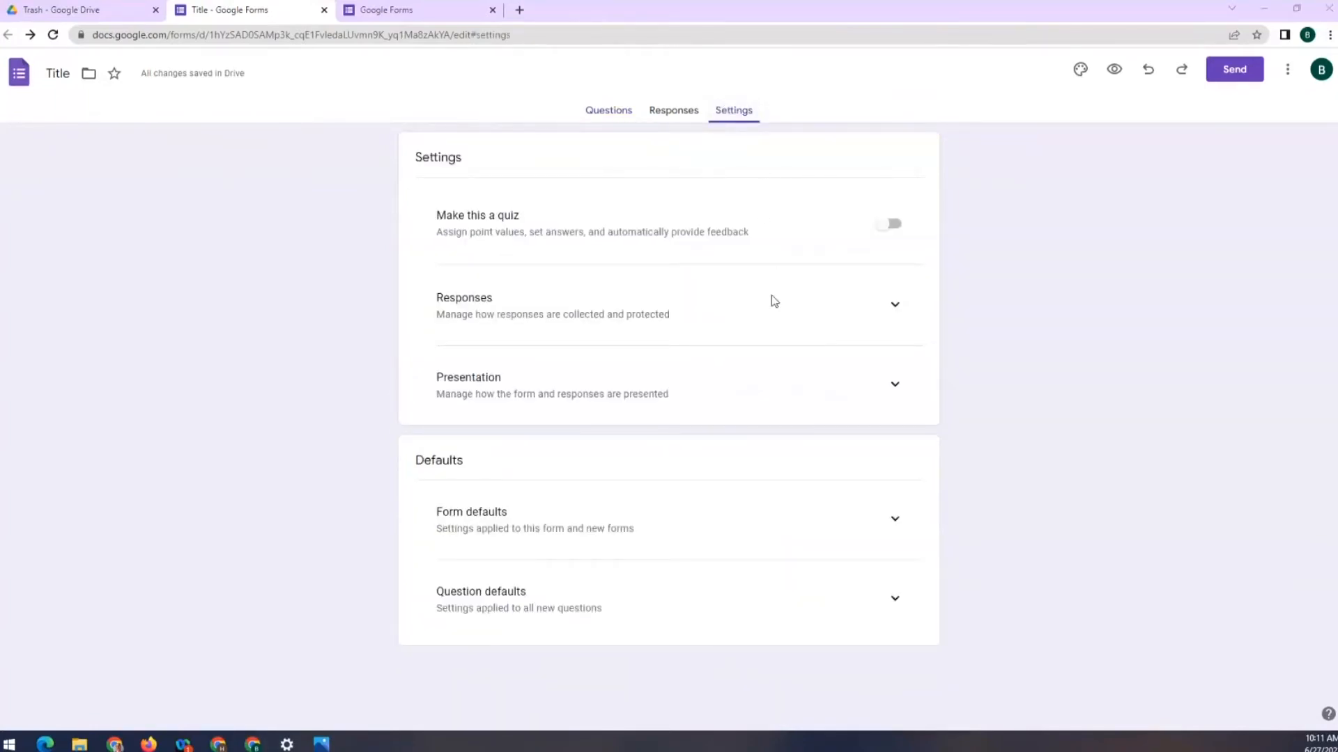
left_click(889, 387)
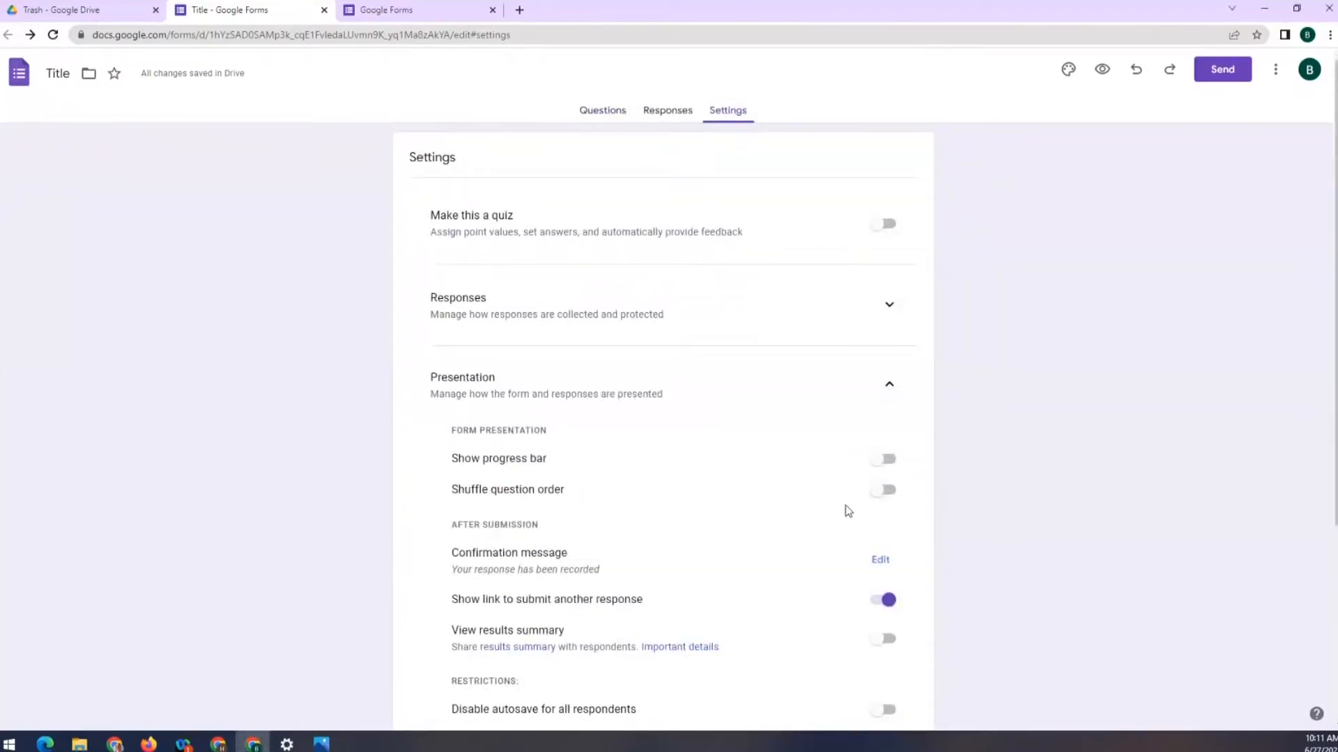
left_click(887, 493)
left_click(615, 10)
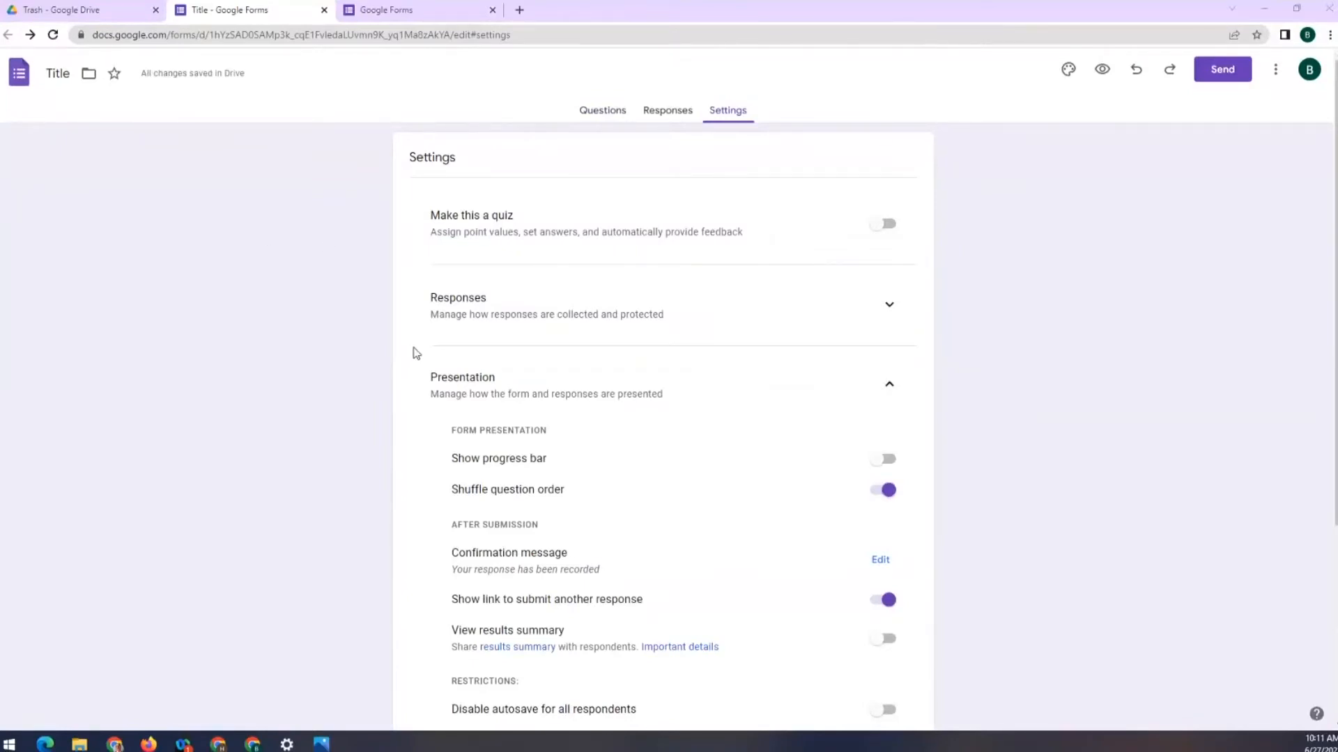
left_click(611, 111)
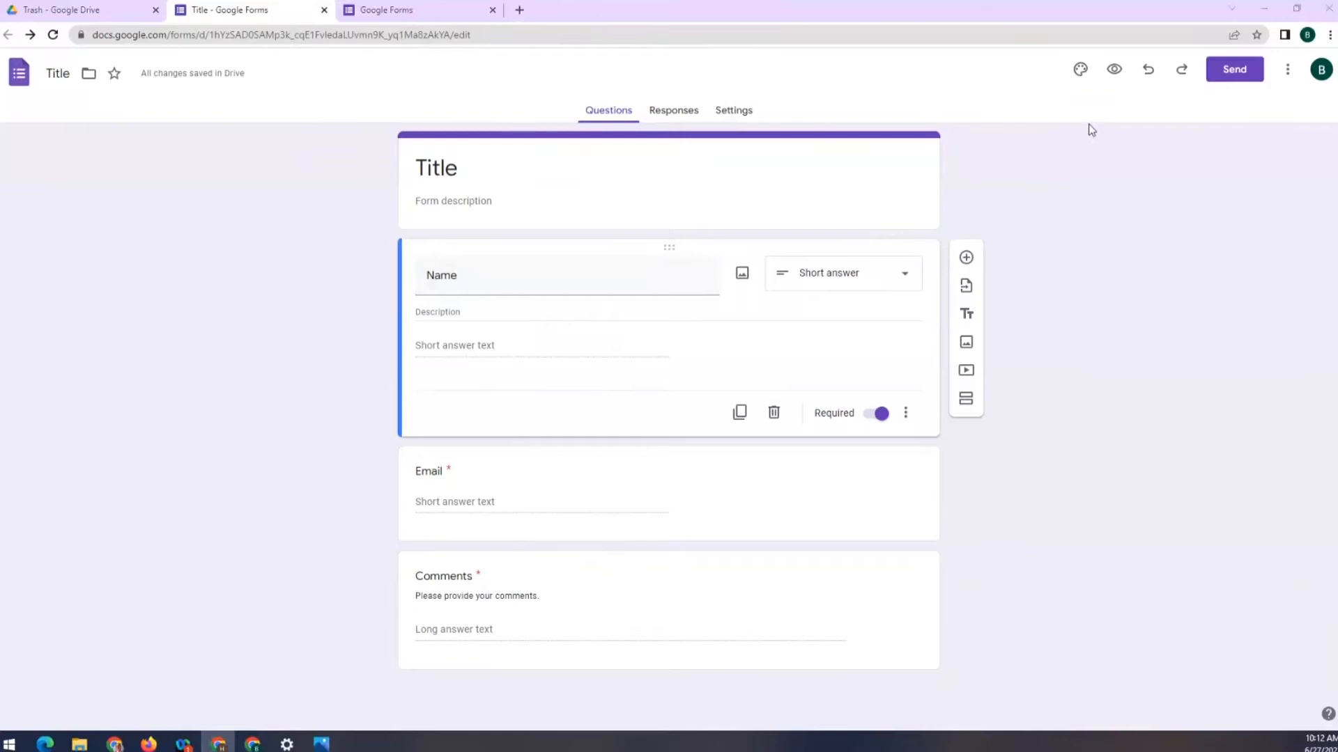
left_click(1115, 71)
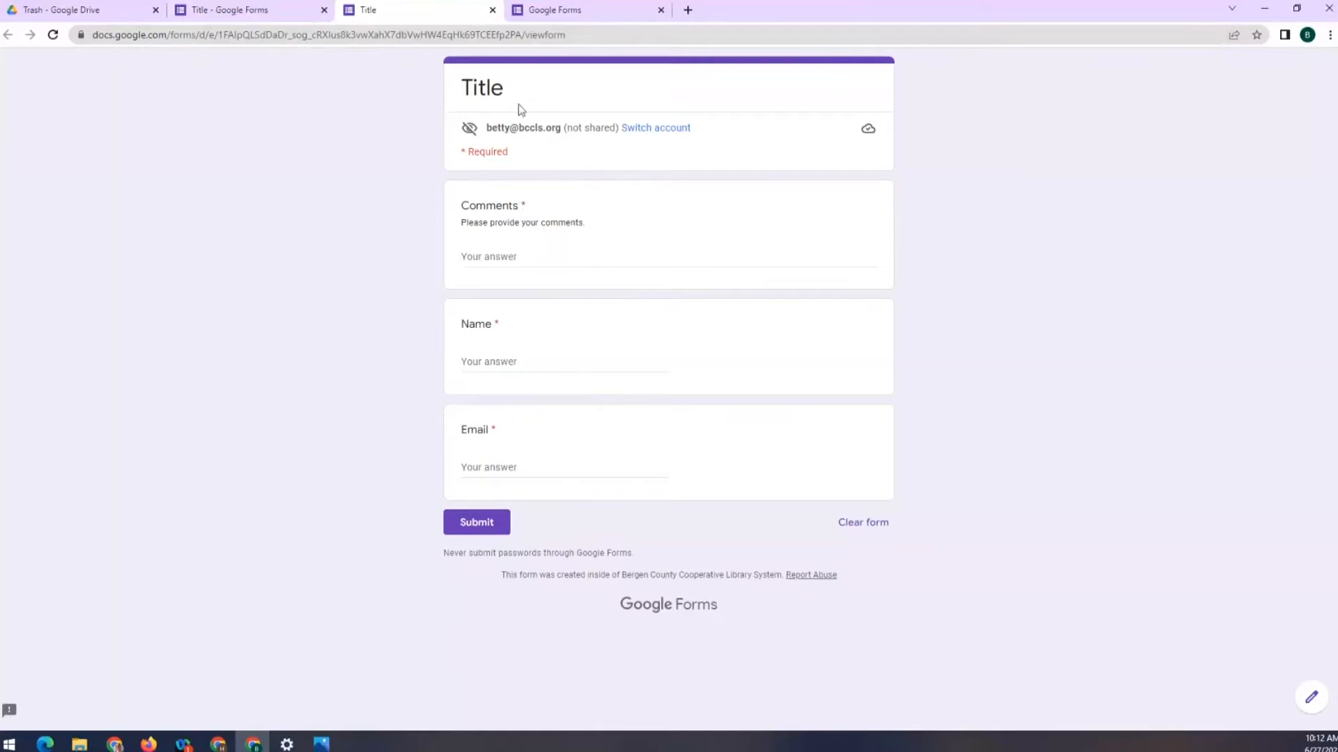
left_click(493, 11)
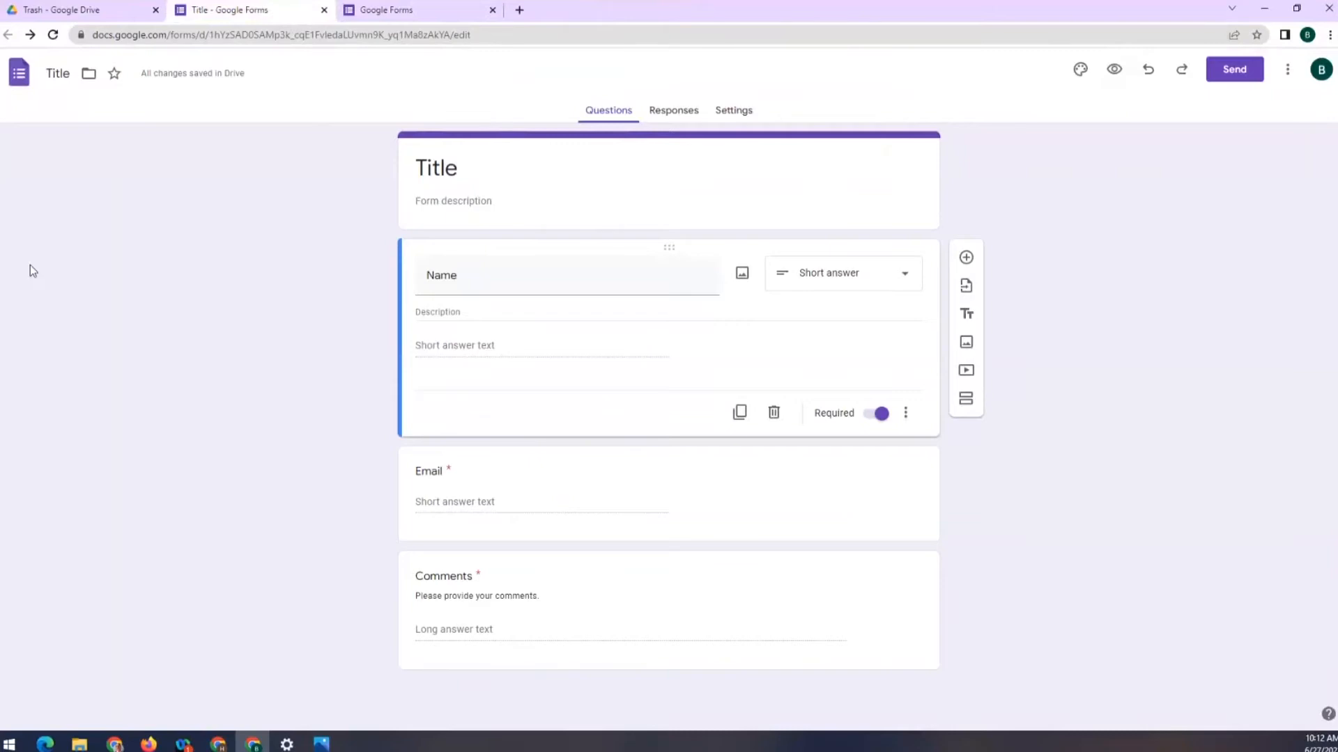
Turn on Collect email addresses and set sending responders a copy to Always
left_click(731, 111)
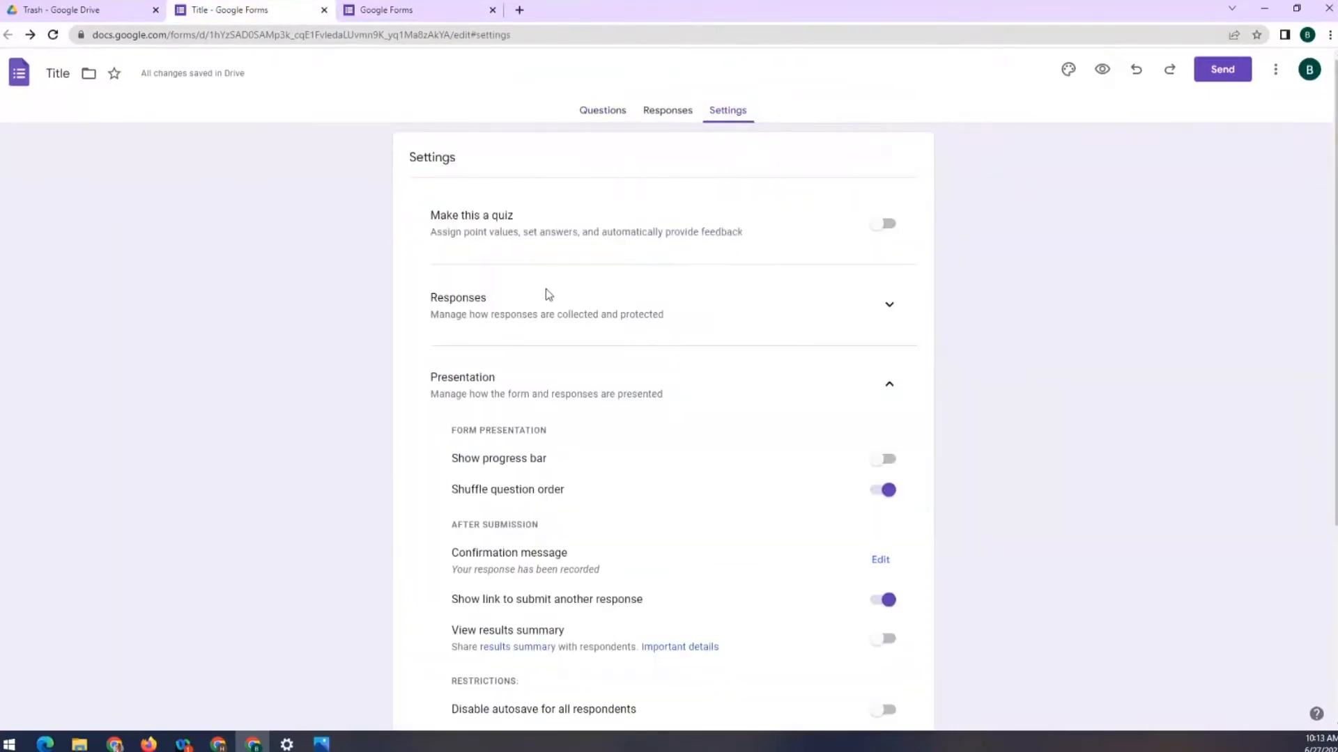
left_click(892, 307)
scroll(662, 310, "down", 1)
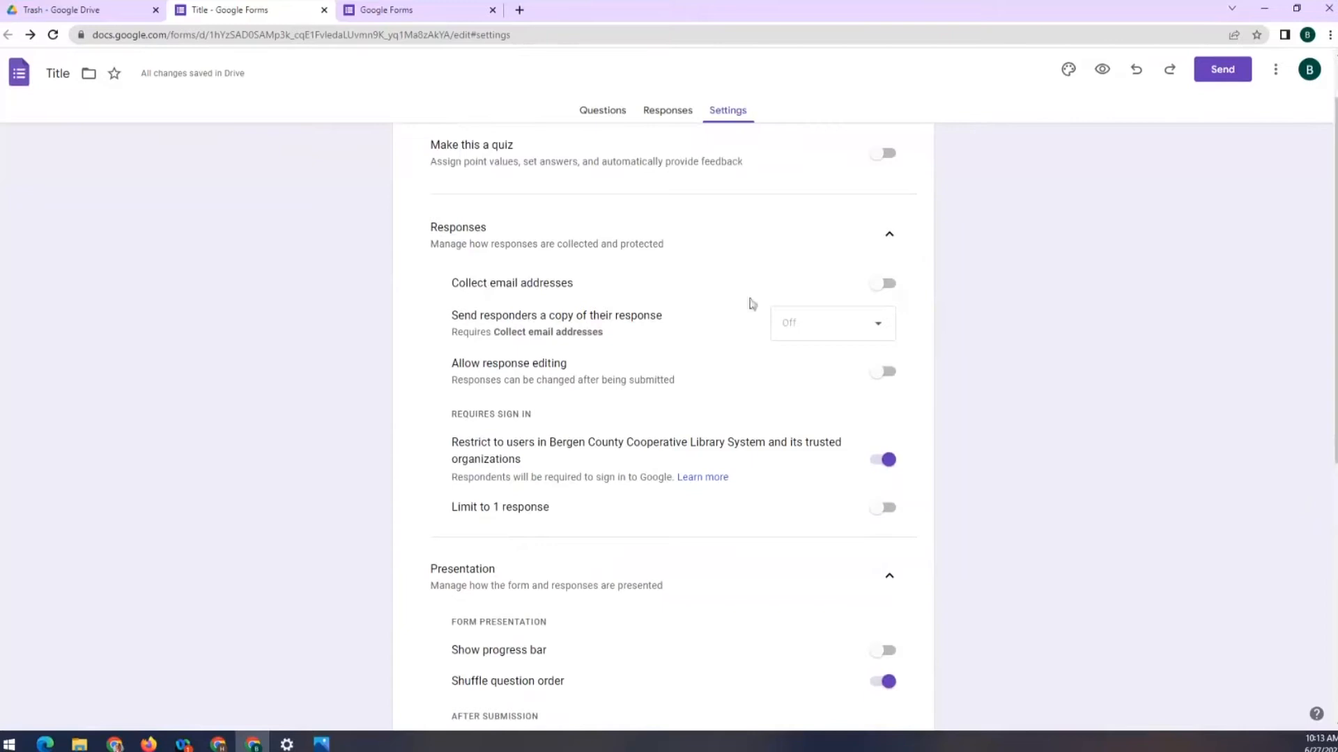
left_click(889, 286)
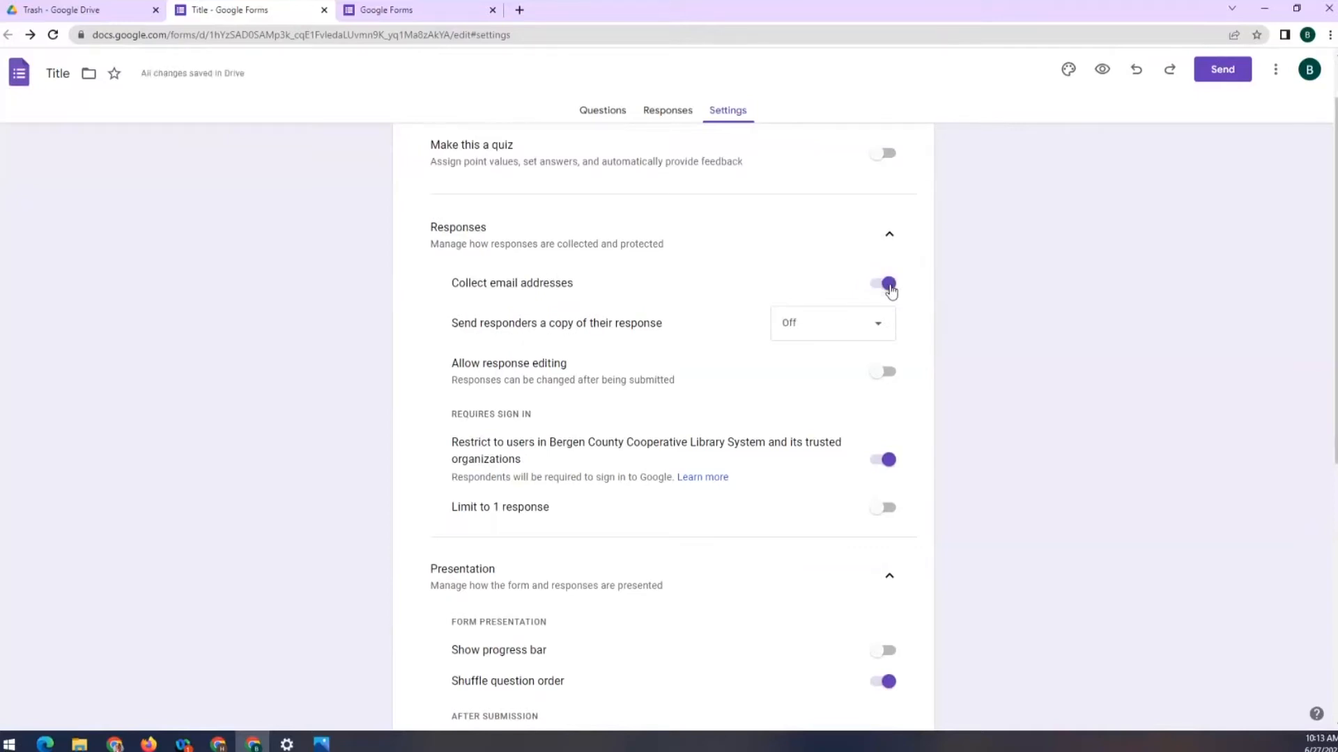
left_click(881, 334)
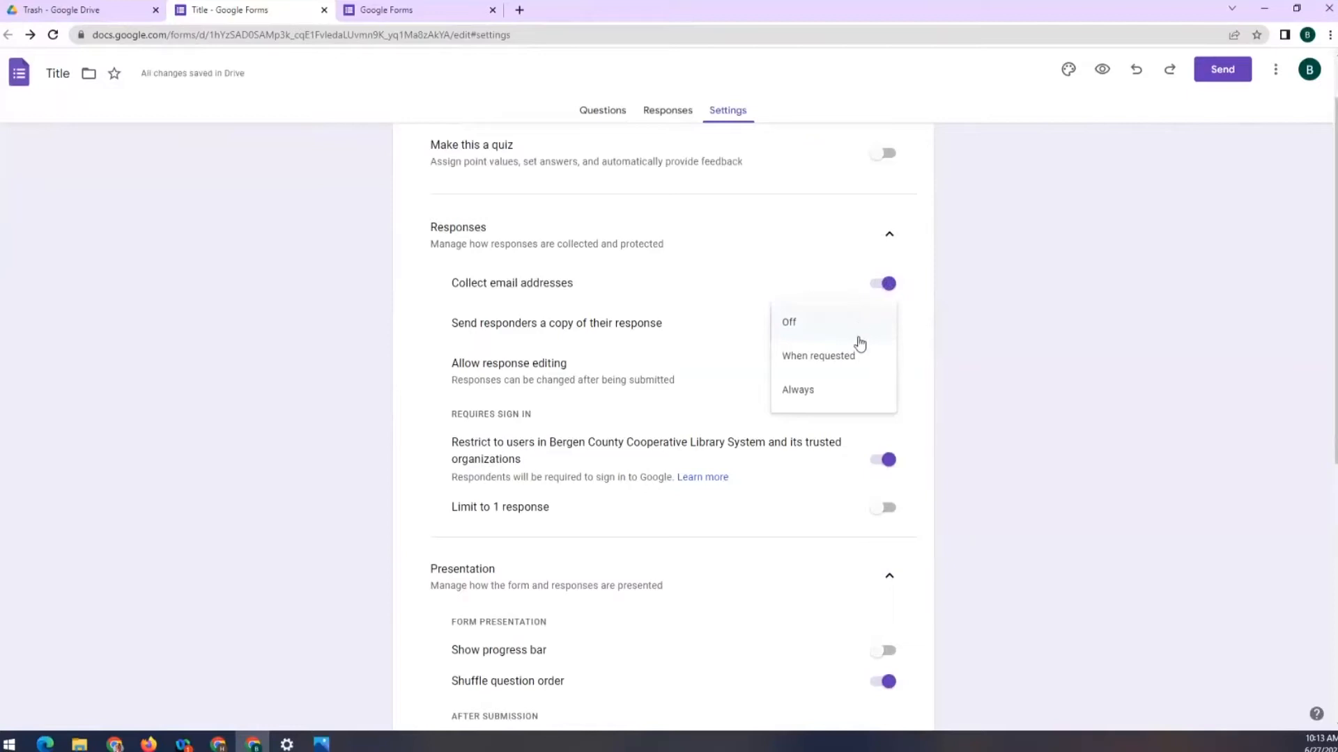
left_click(807, 401)
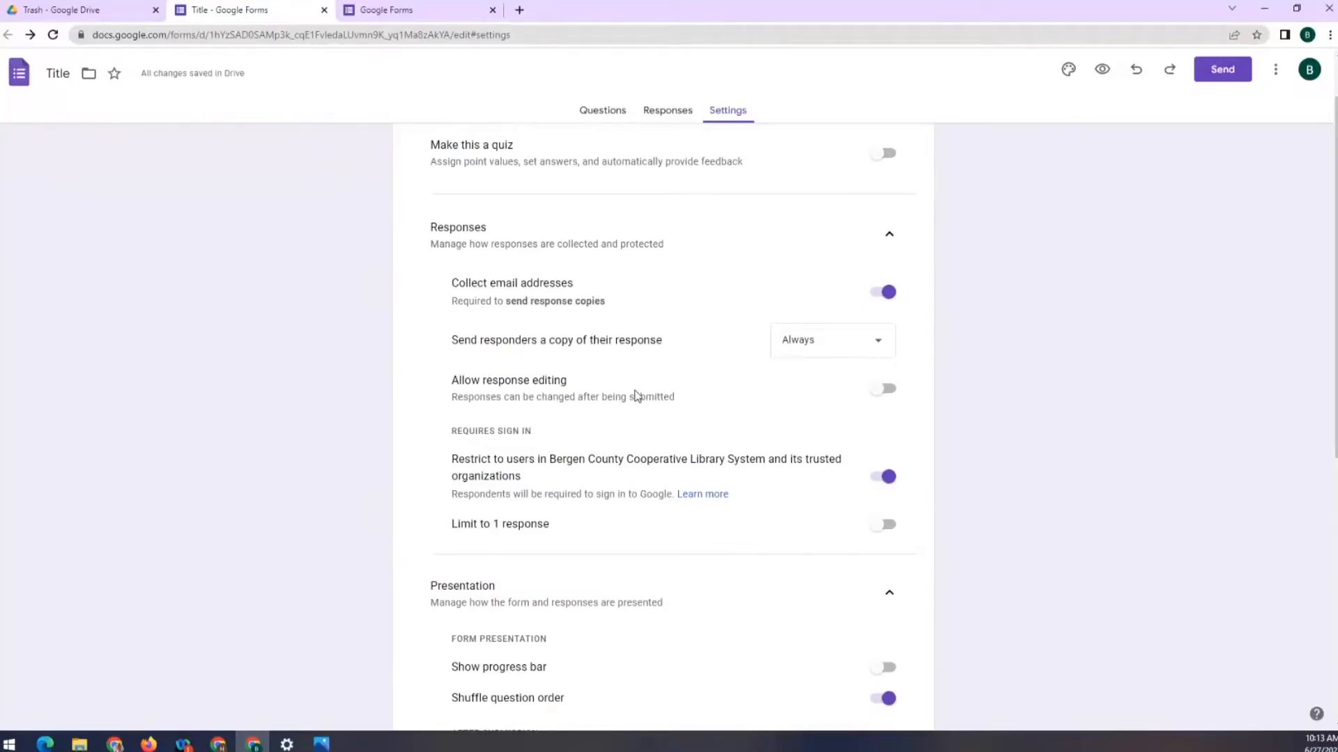
Turn on response editing and turn off the organization-only restriction, leaving Limit to 1 response off
left_click(882, 390)
scroll(913, 398, "down", 3)
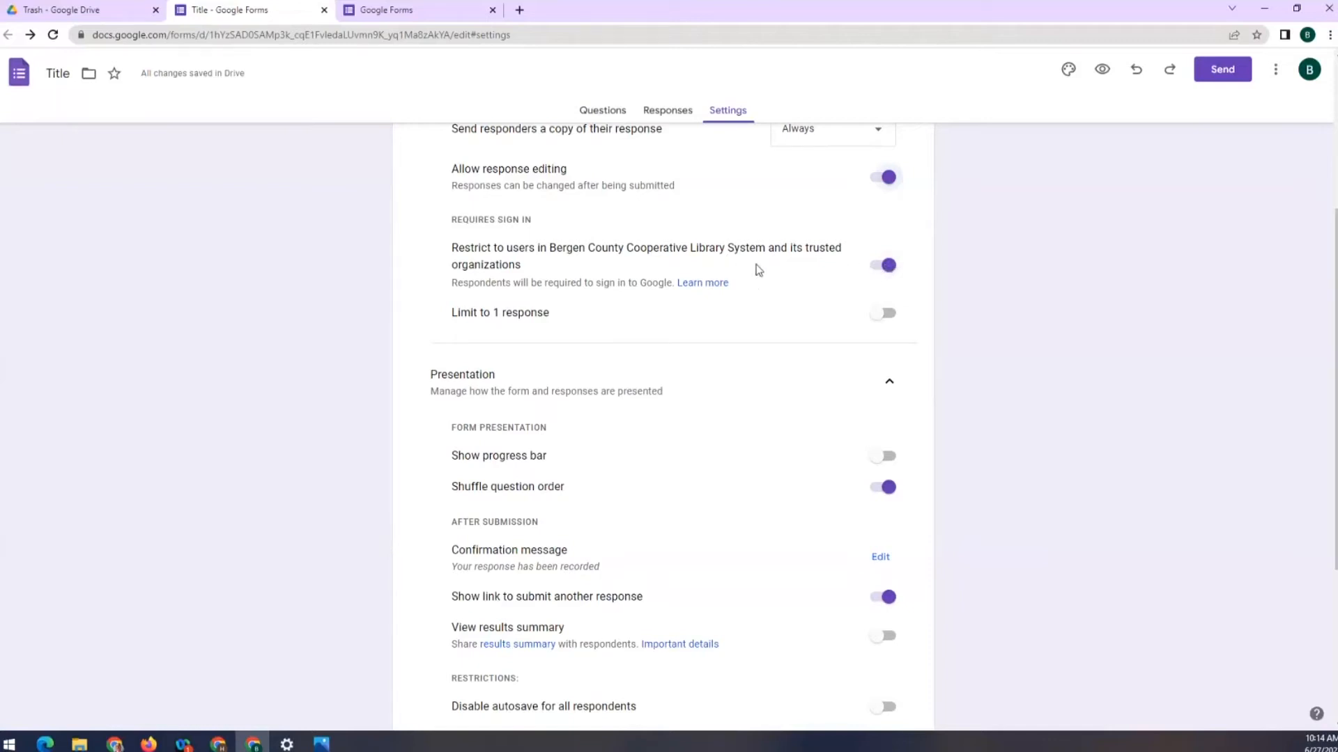
left_click(885, 267)
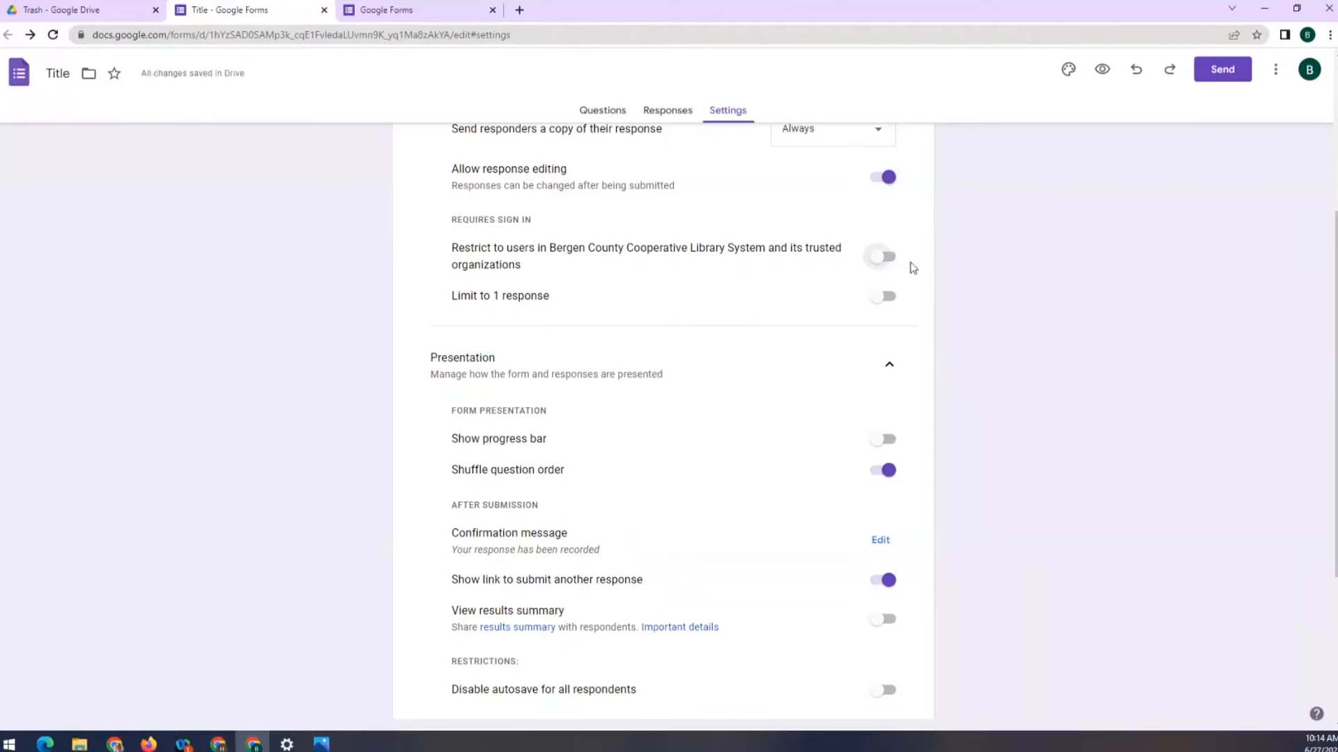
left_click(884, 297)
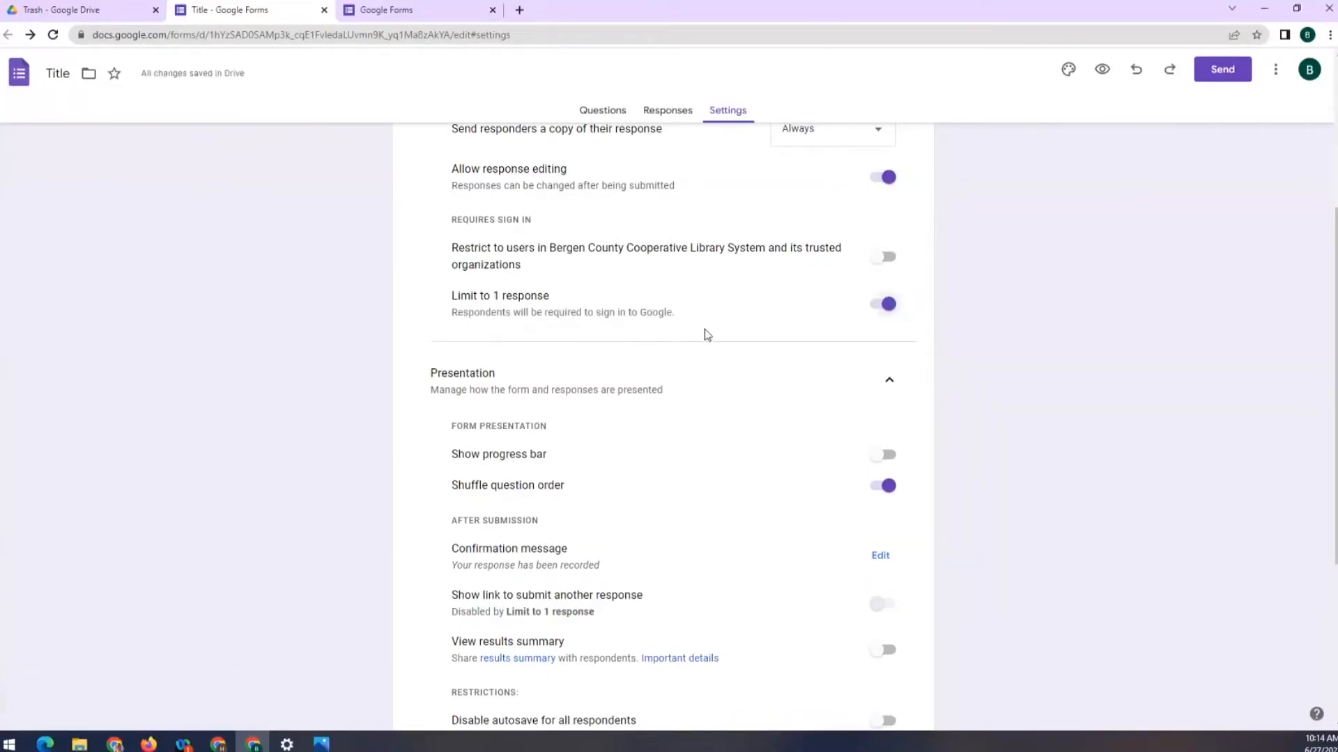
scroll(724, 316, "up", 1)
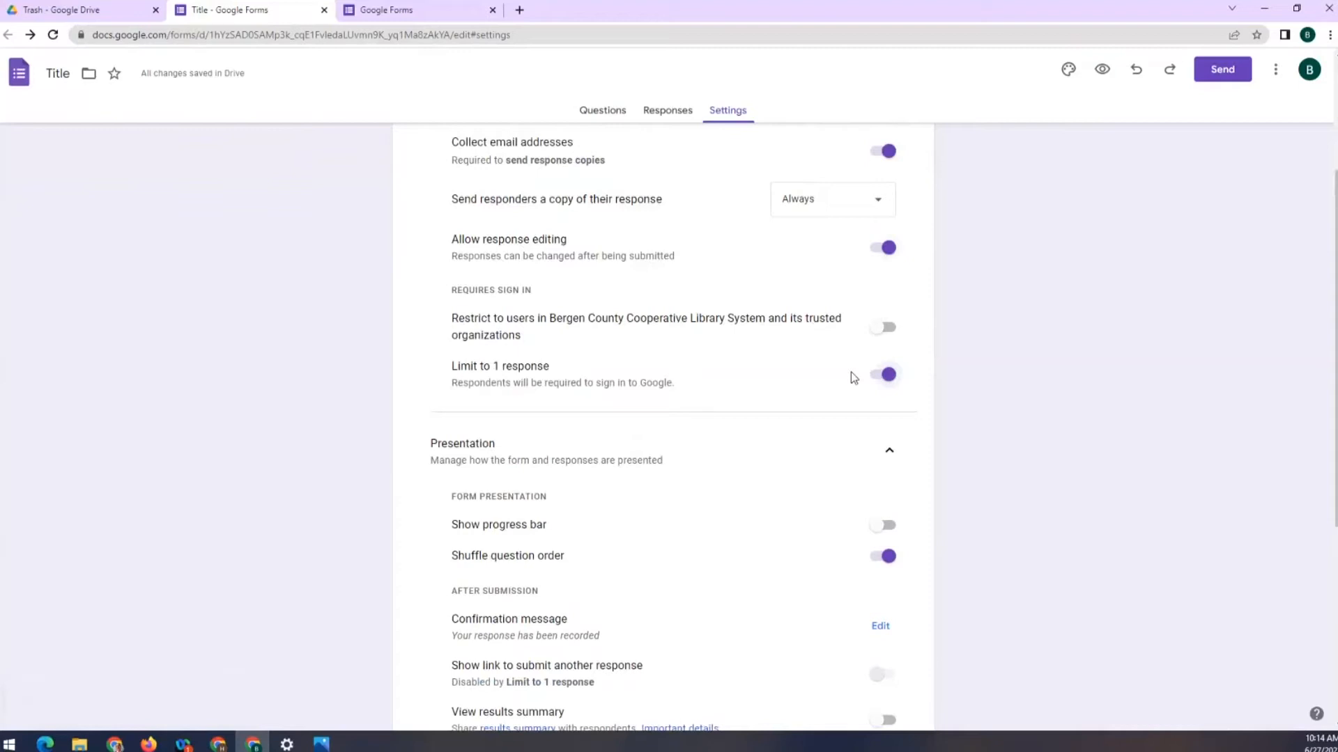
left_click(887, 374)
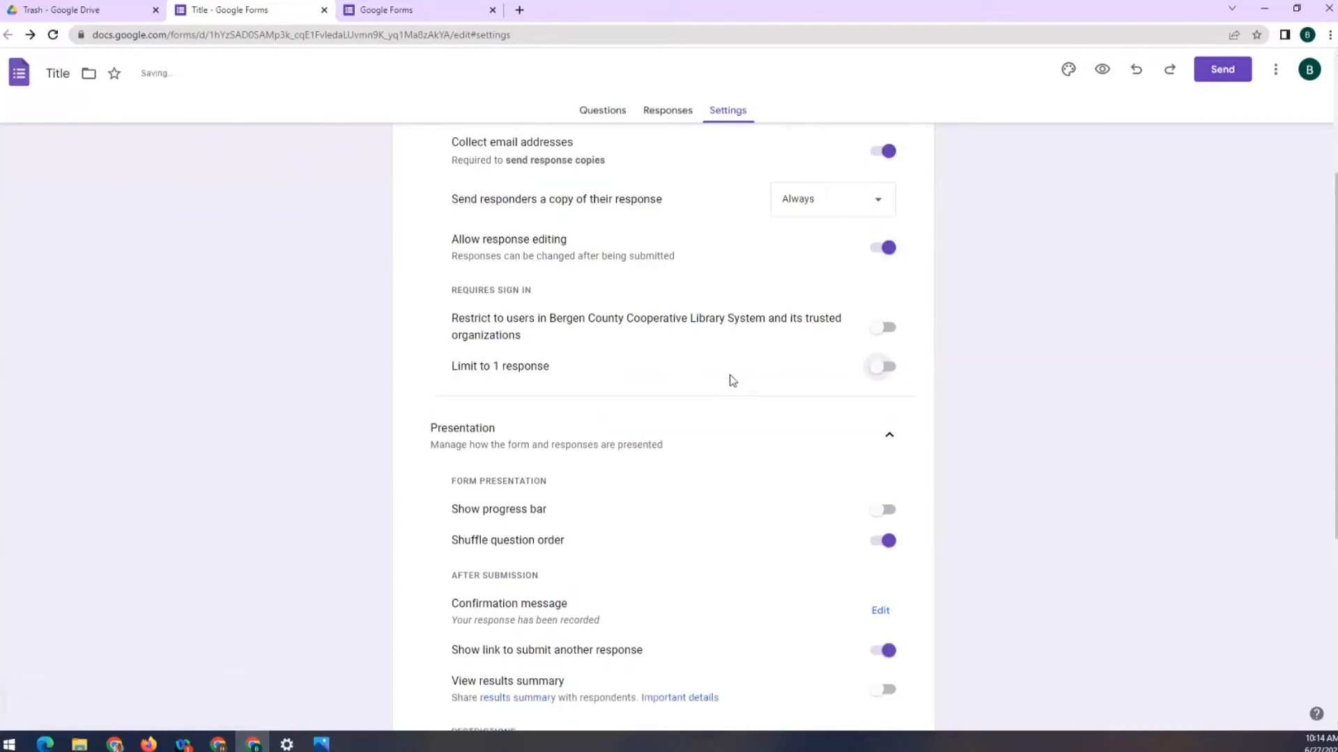
scroll(733, 380, "down", 4)
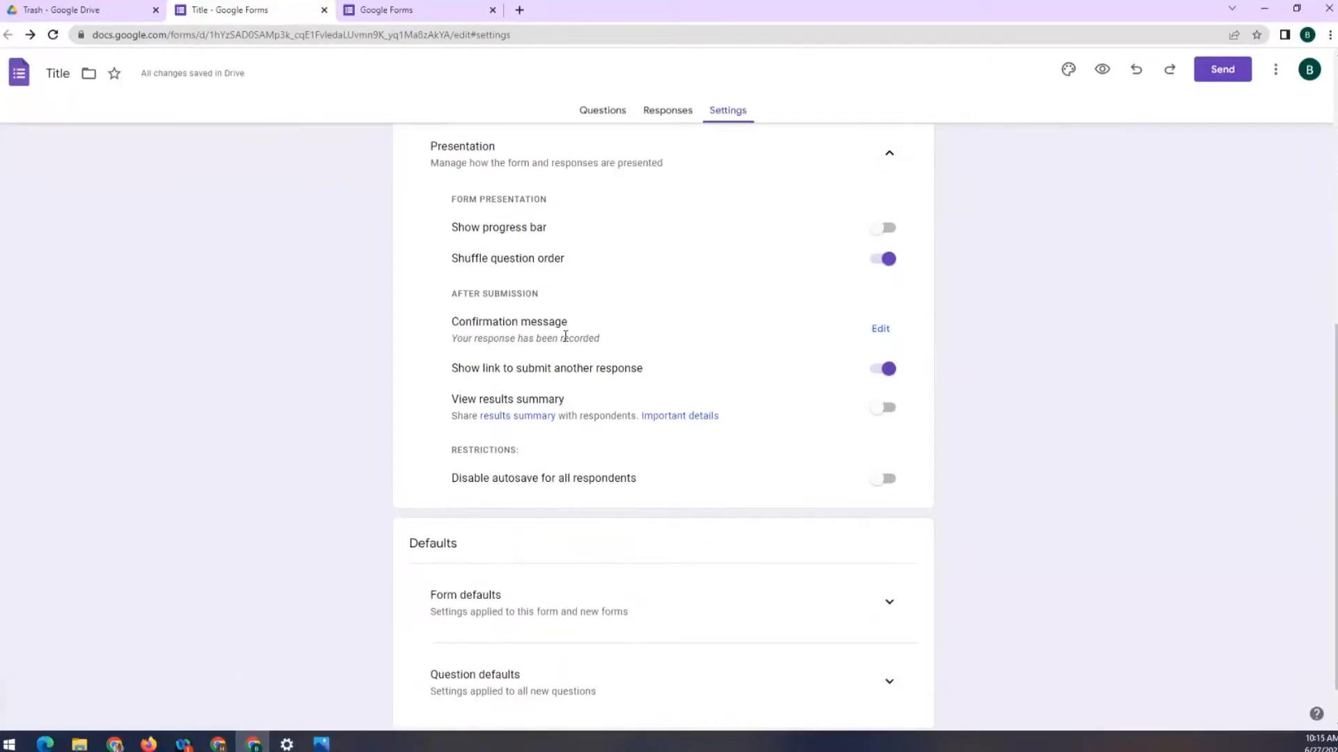
Replace the confirmation message with 'Thank you for submitting your information.' and save it
left_click(878, 330)
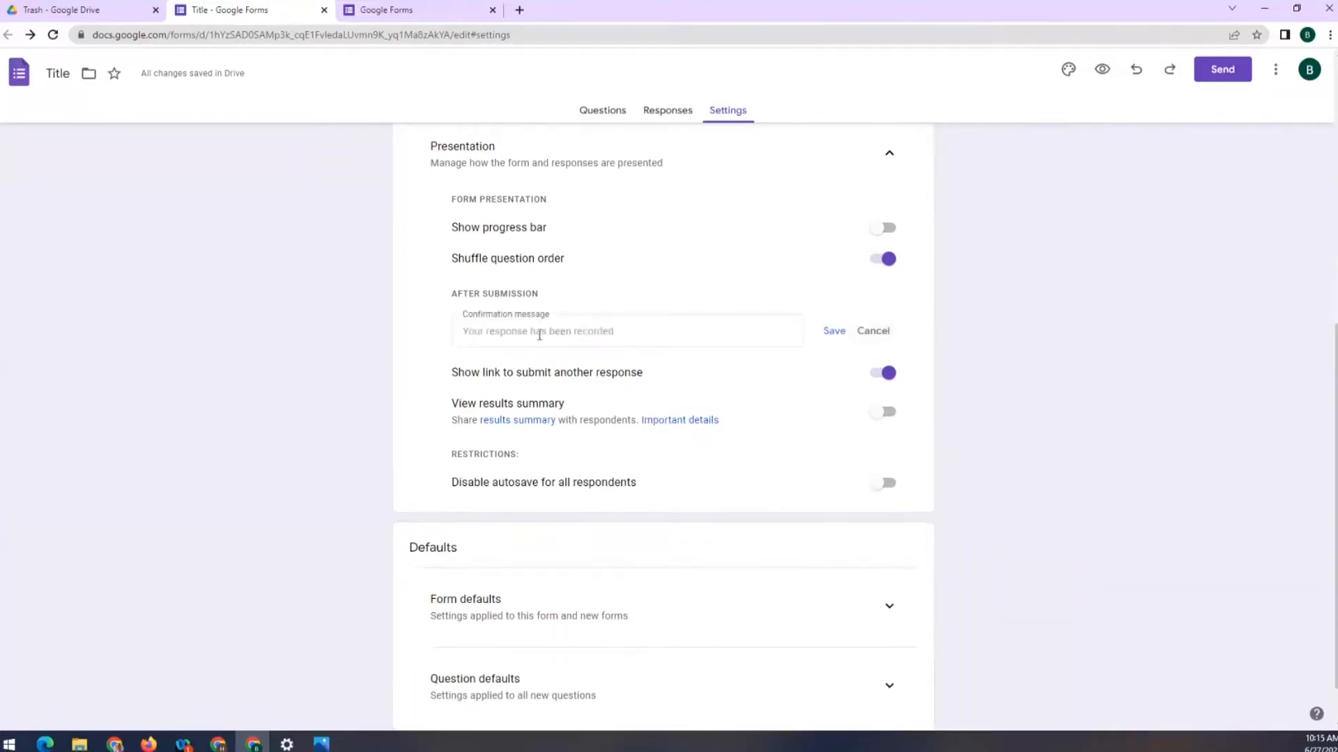
left_click(478, 332)
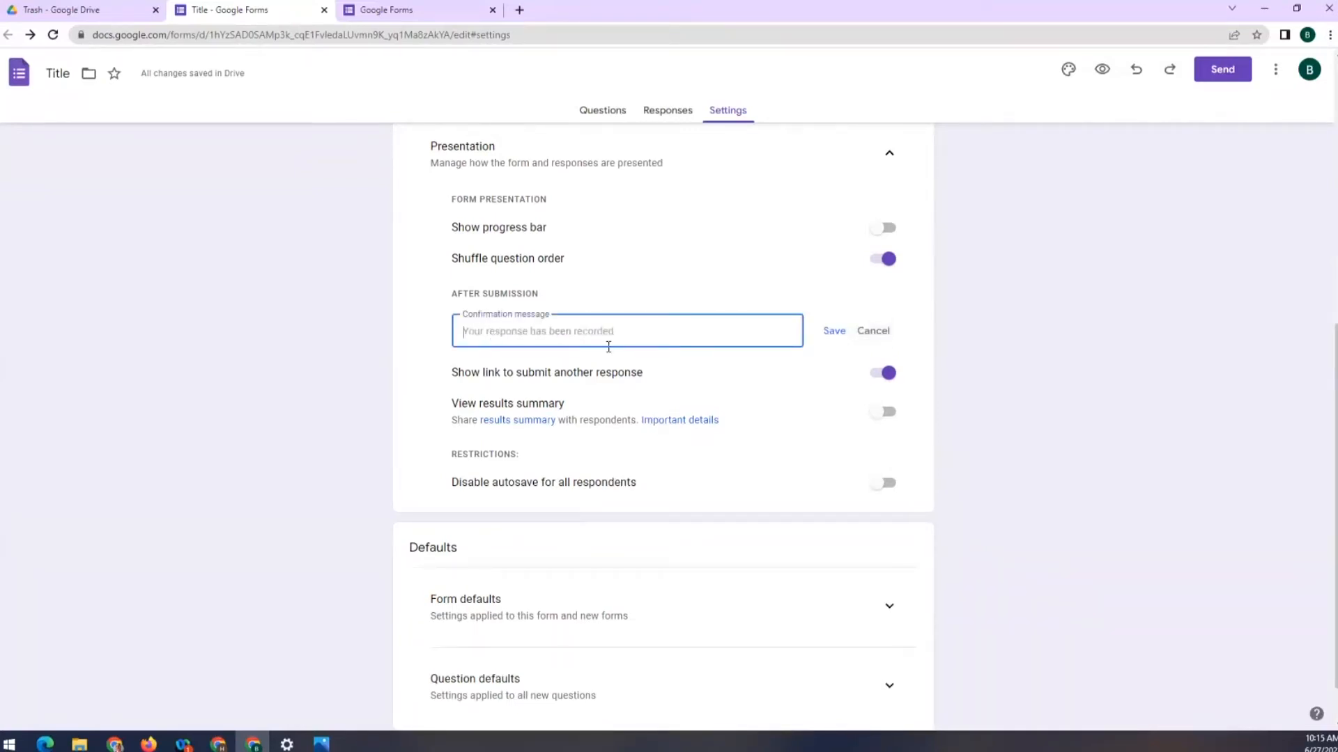
type("Thank y")
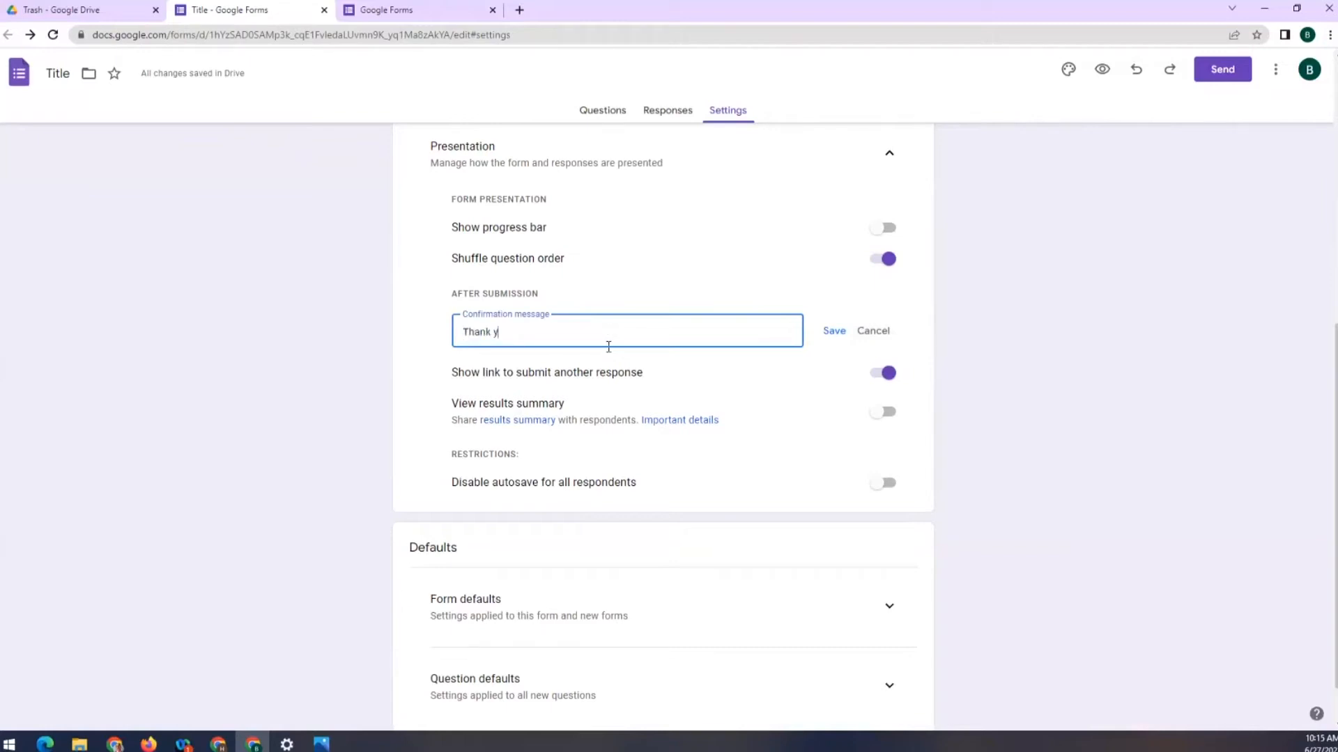
type("ou for submitting your information.")
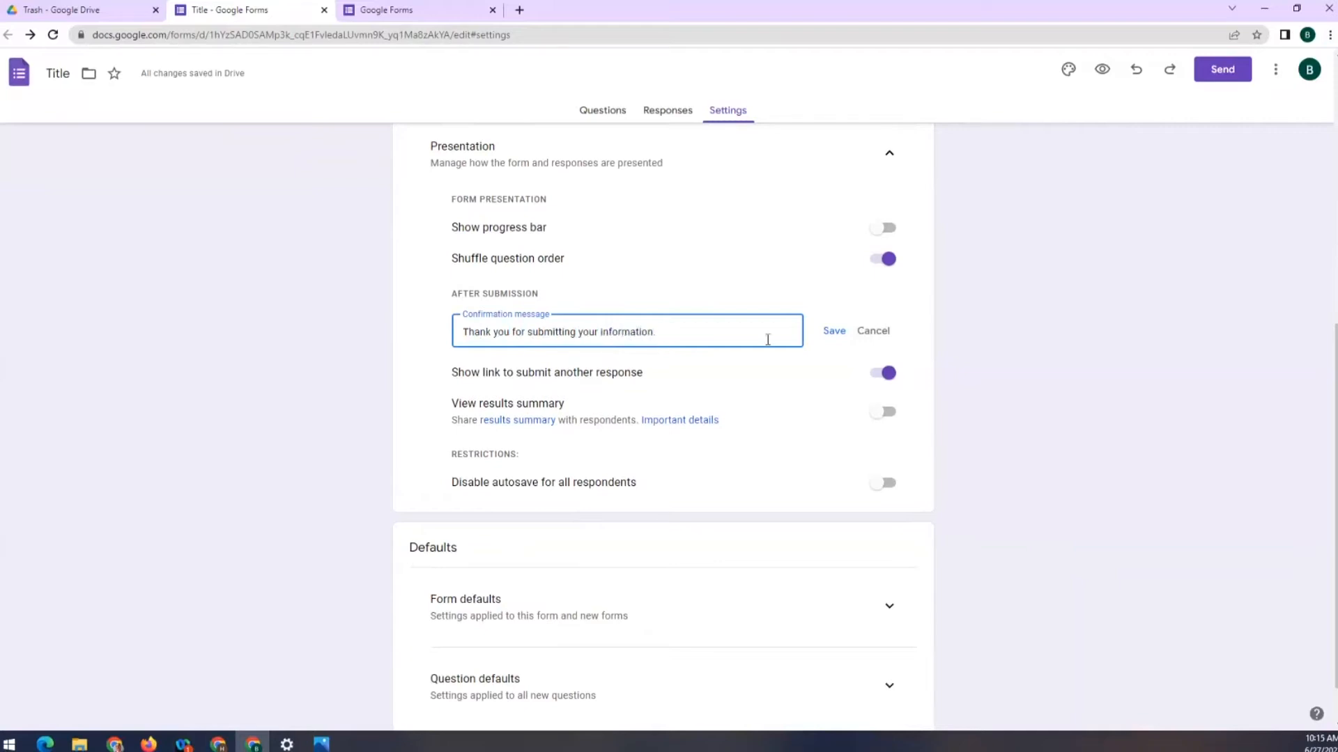
left_click(833, 331)
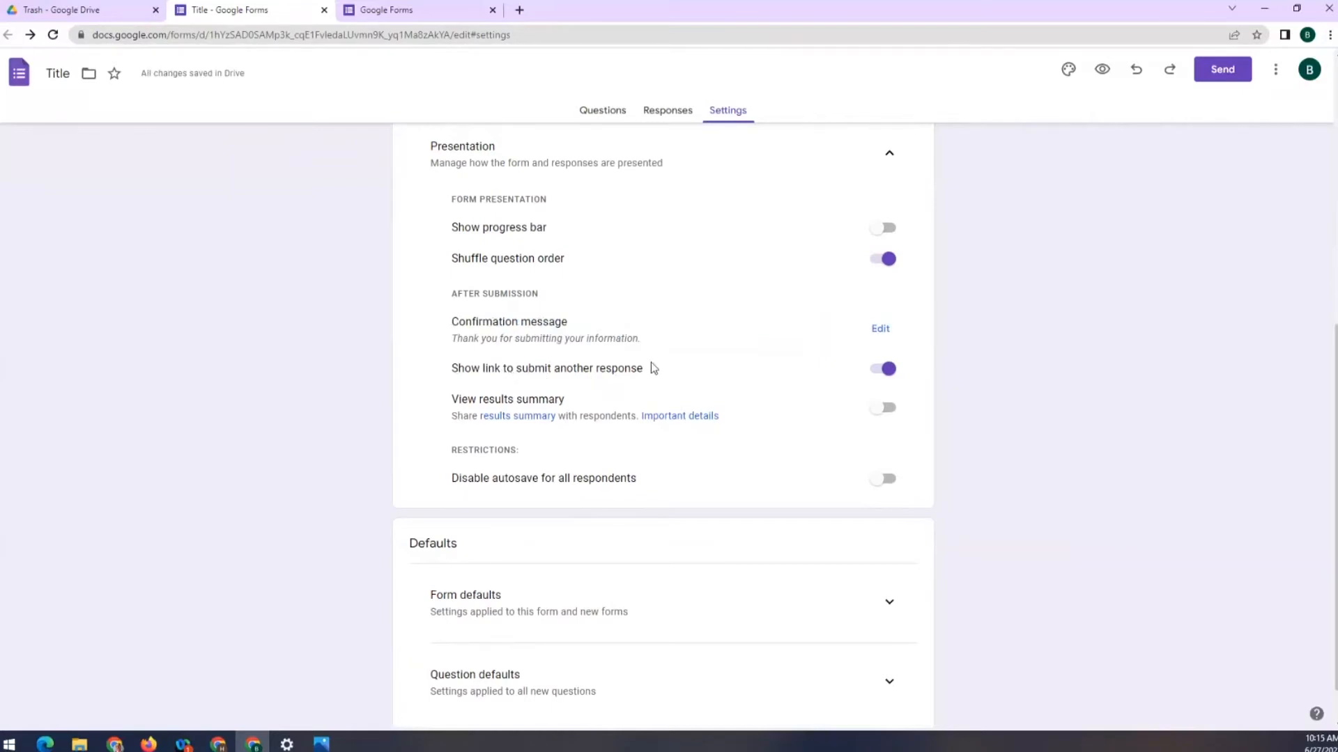
Turn on View results summary, keeping the submit-another-response link on and Limit to 1 response off
scroll(654, 358, "up", 1)
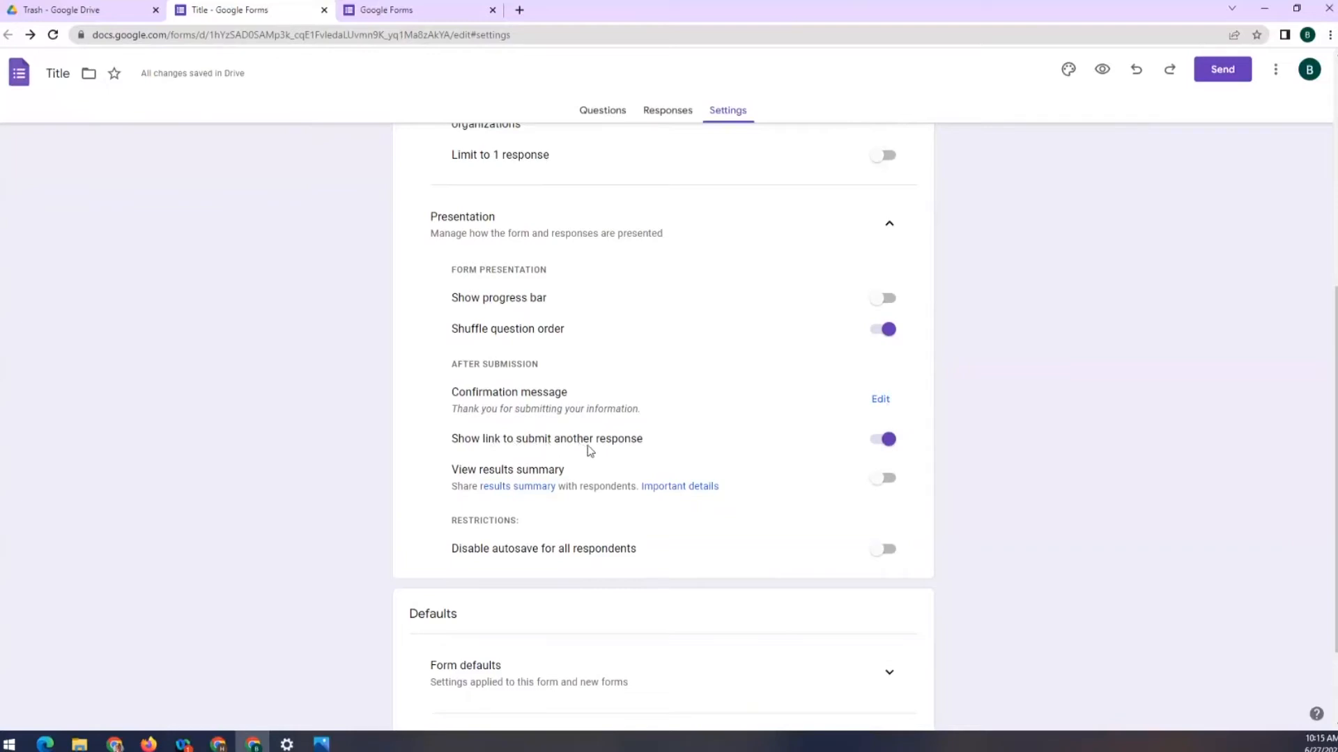
left_click(887, 449)
left_click(887, 446)
left_click(883, 162)
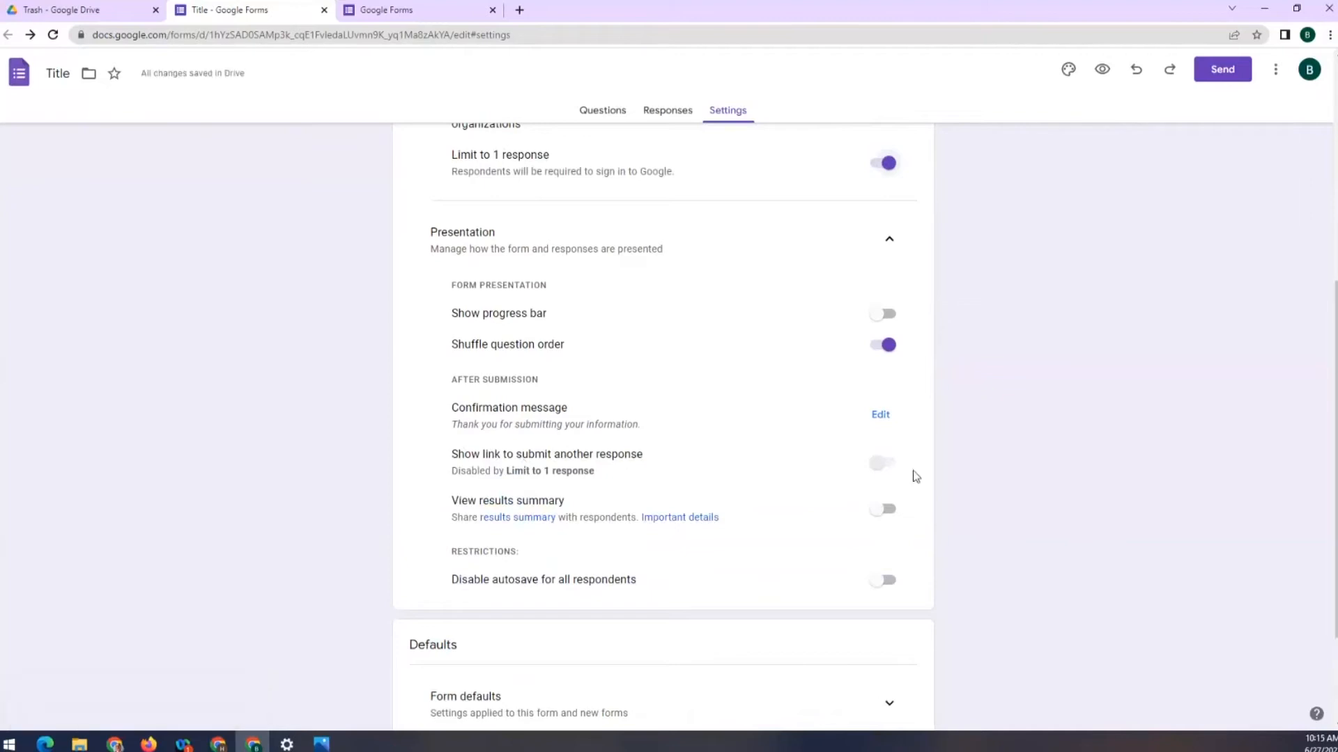
left_click(882, 165)
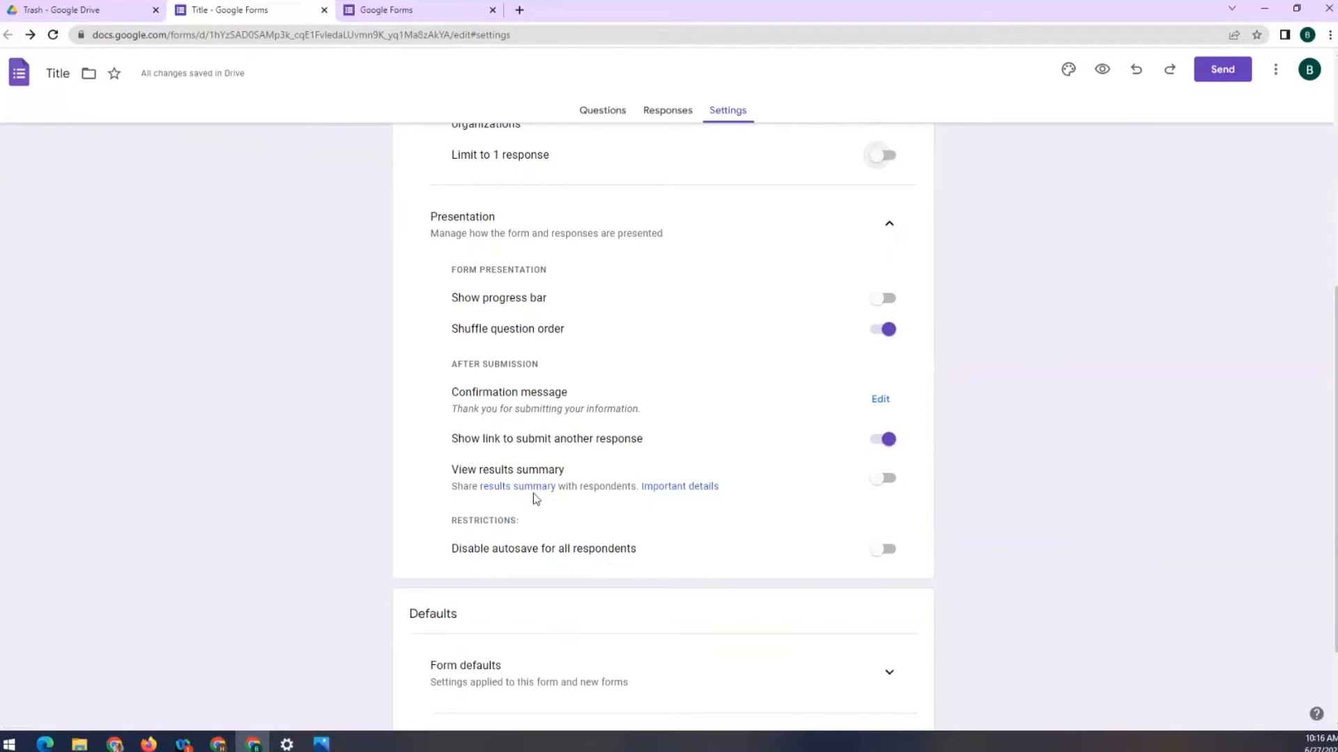
left_click(883, 480)
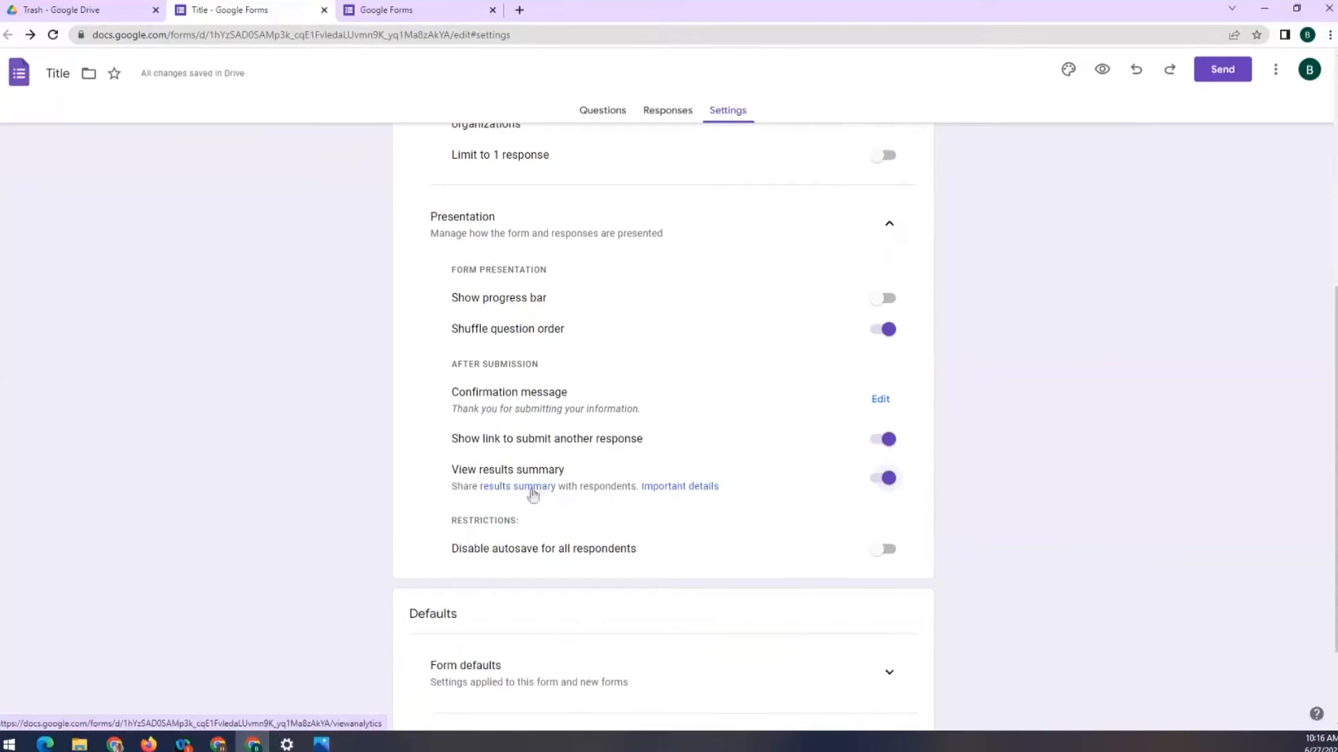
scroll(822, 527, "down", 2)
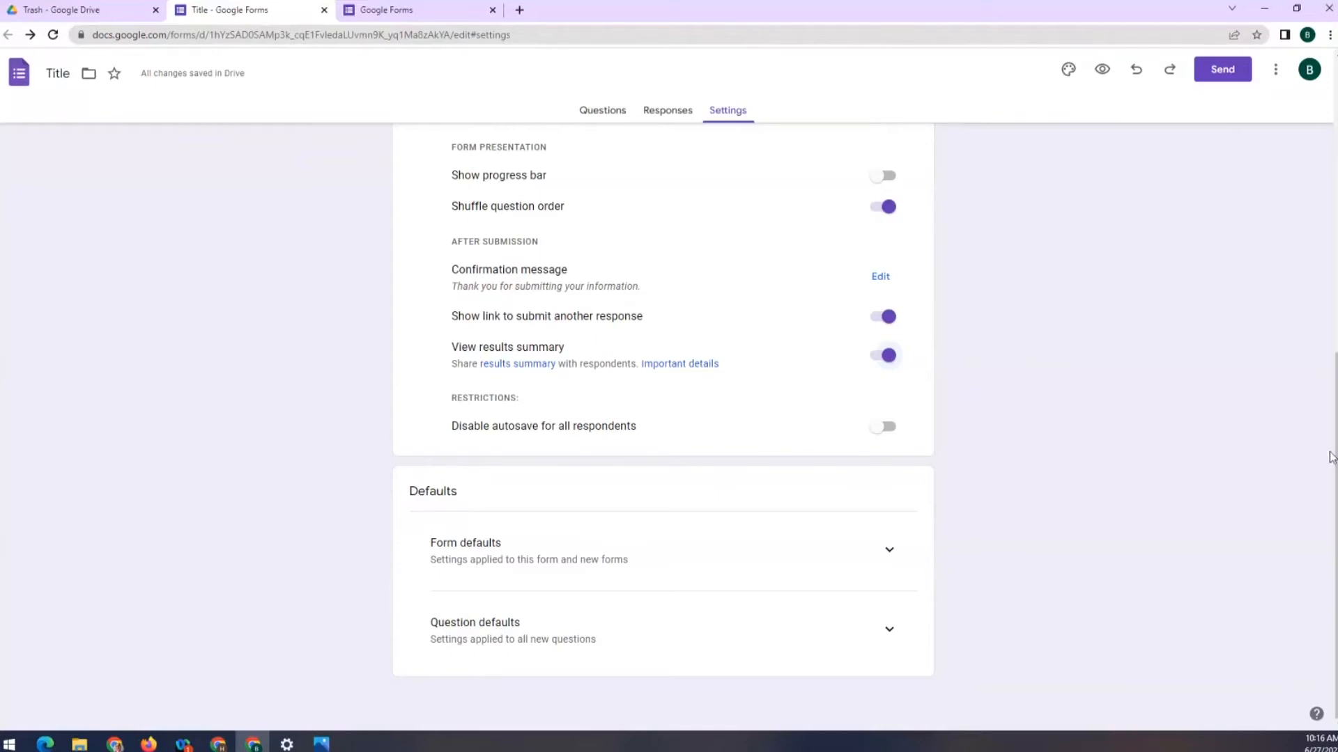
scroll(1149, 285, "up", 6)
scroll(1151, 290, "up", 2)
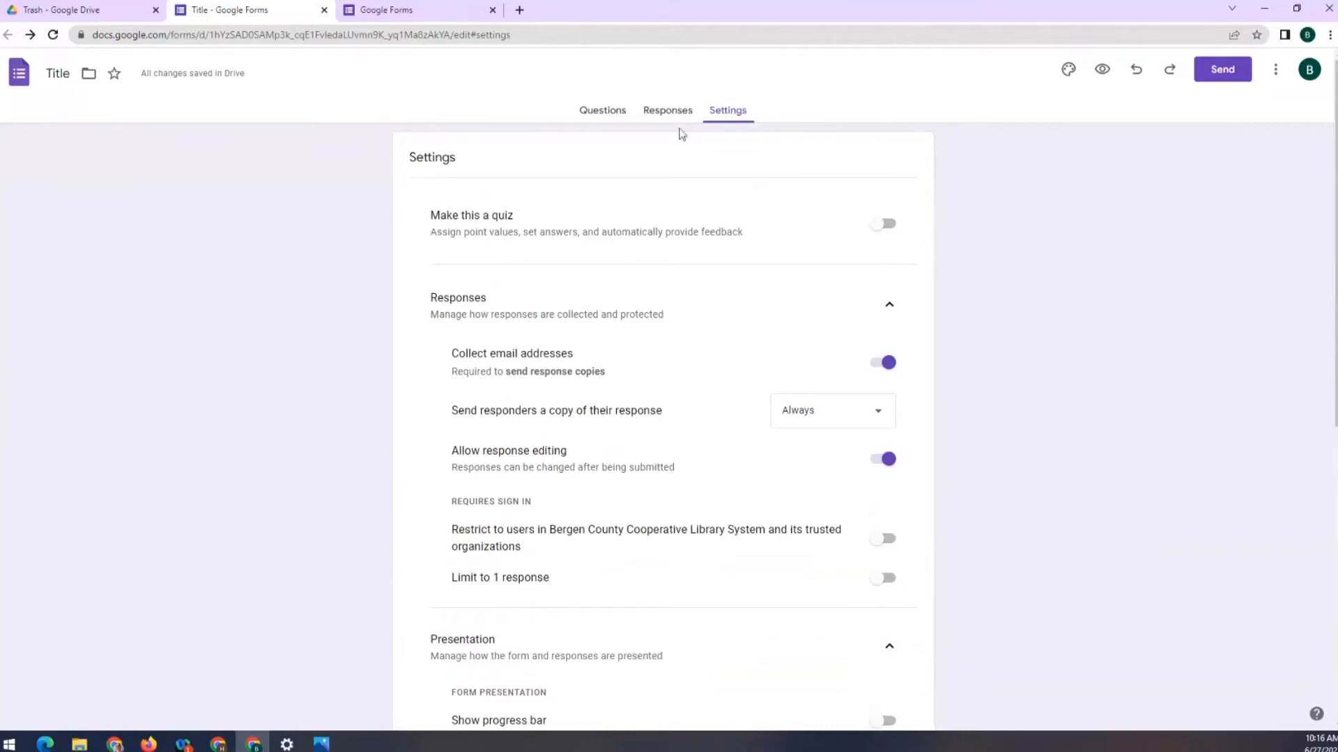
Return to the Questions tab and choose Add collaborators from the More menu
left_click(608, 116)
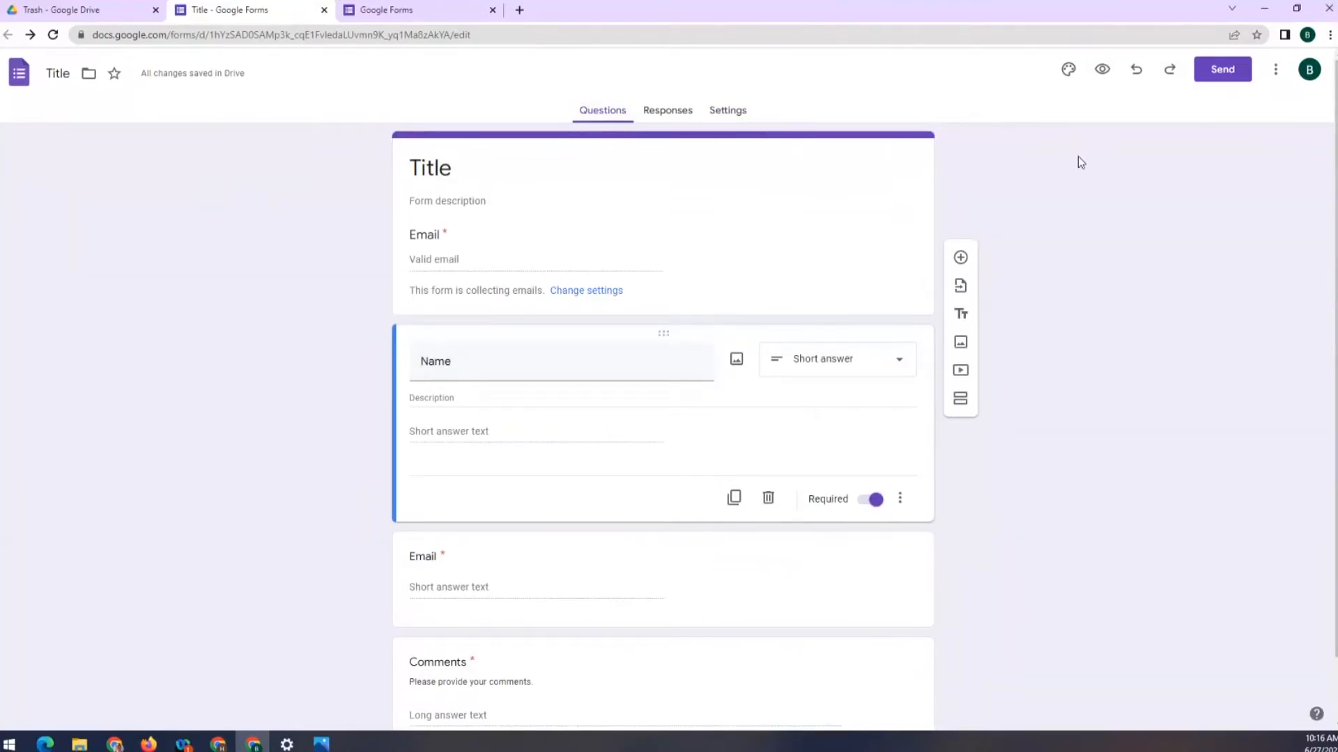
left_click(1276, 73)
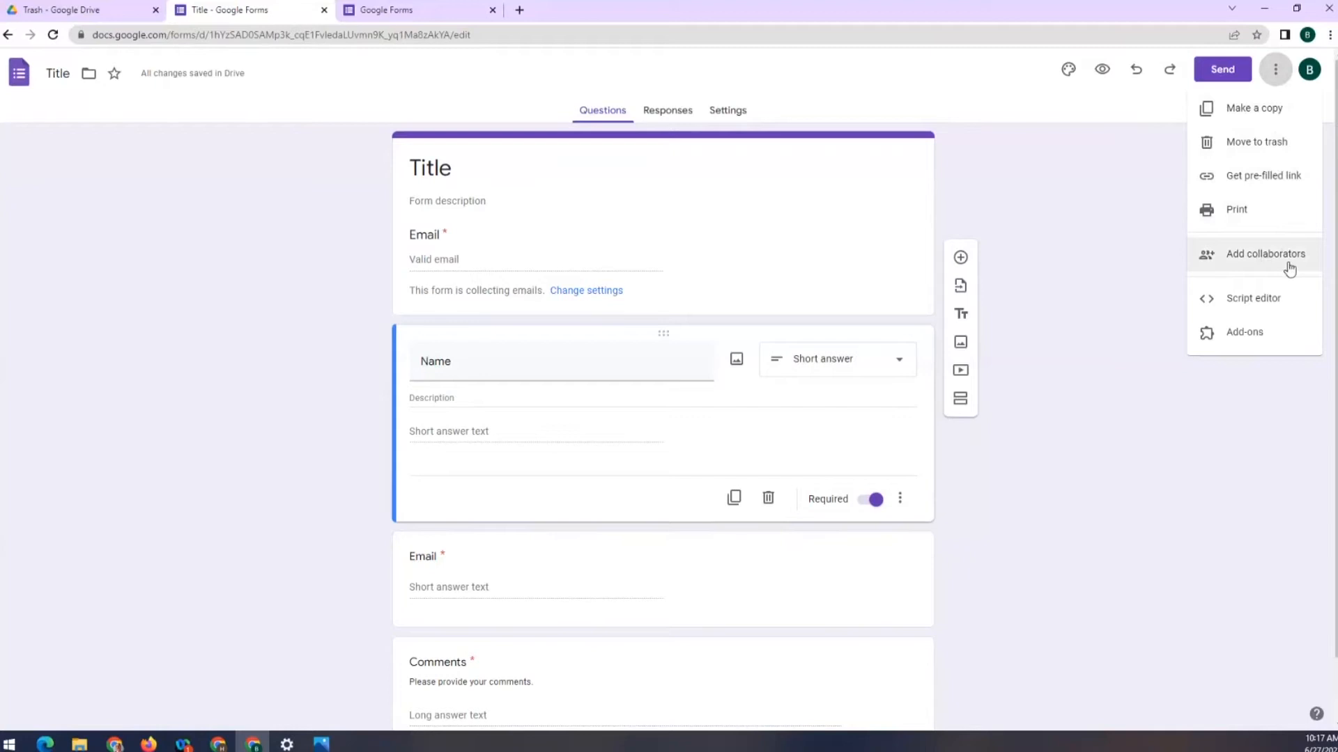
left_click(1266, 259)
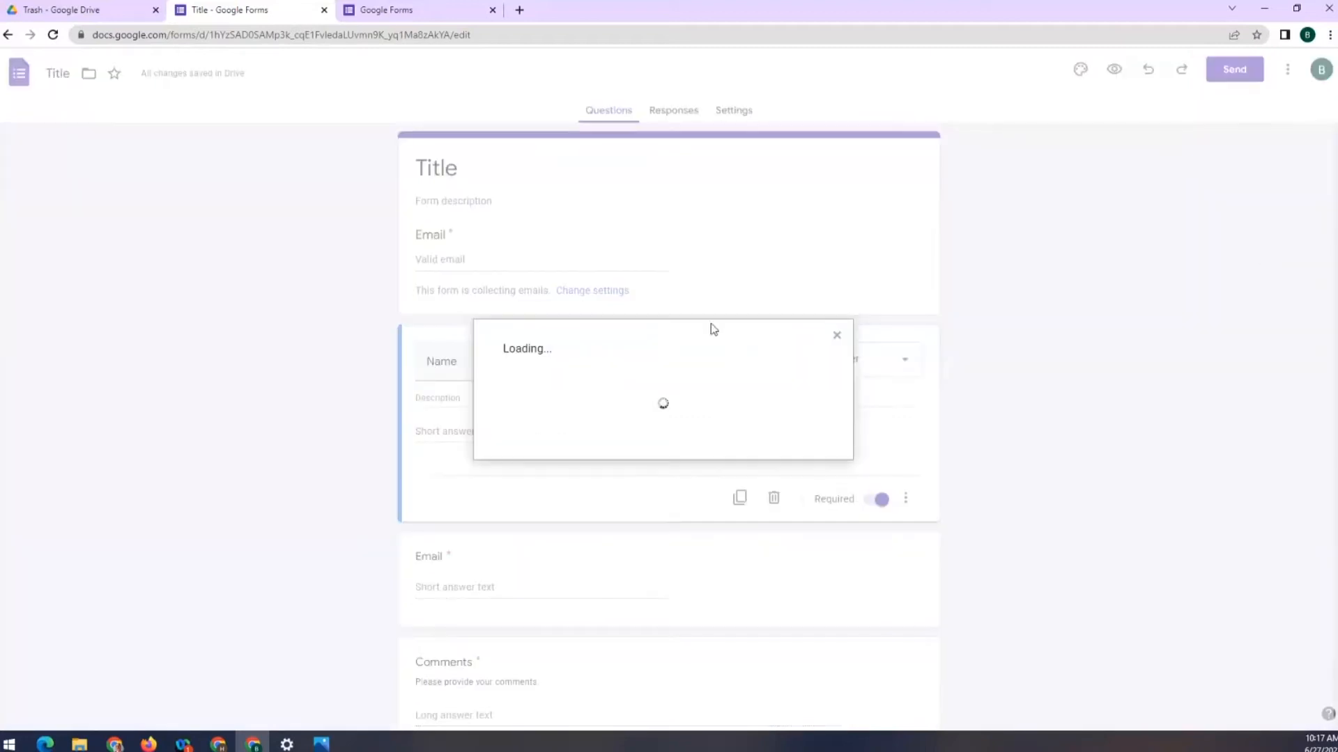
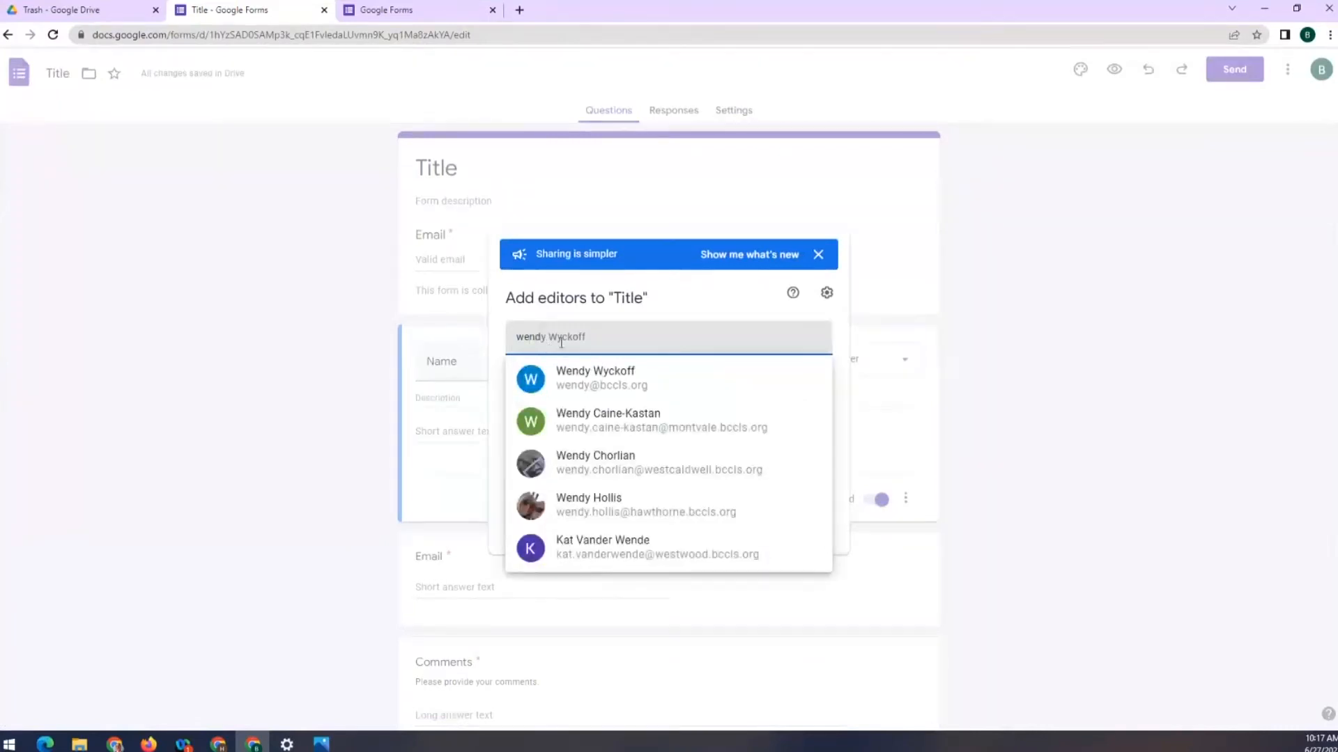
Invite the colleague as an Editor with Notify people checked and send the invitation
left_click(573, 378)
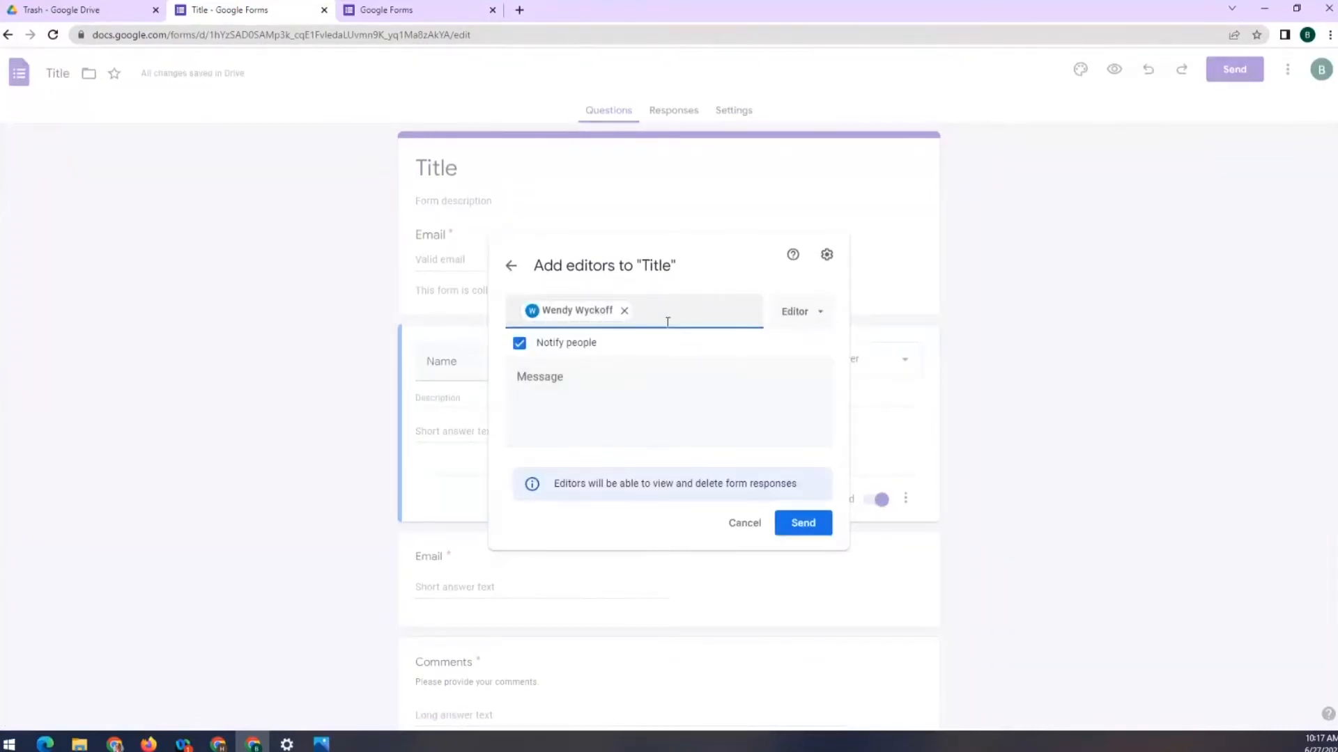
left_click(820, 315)
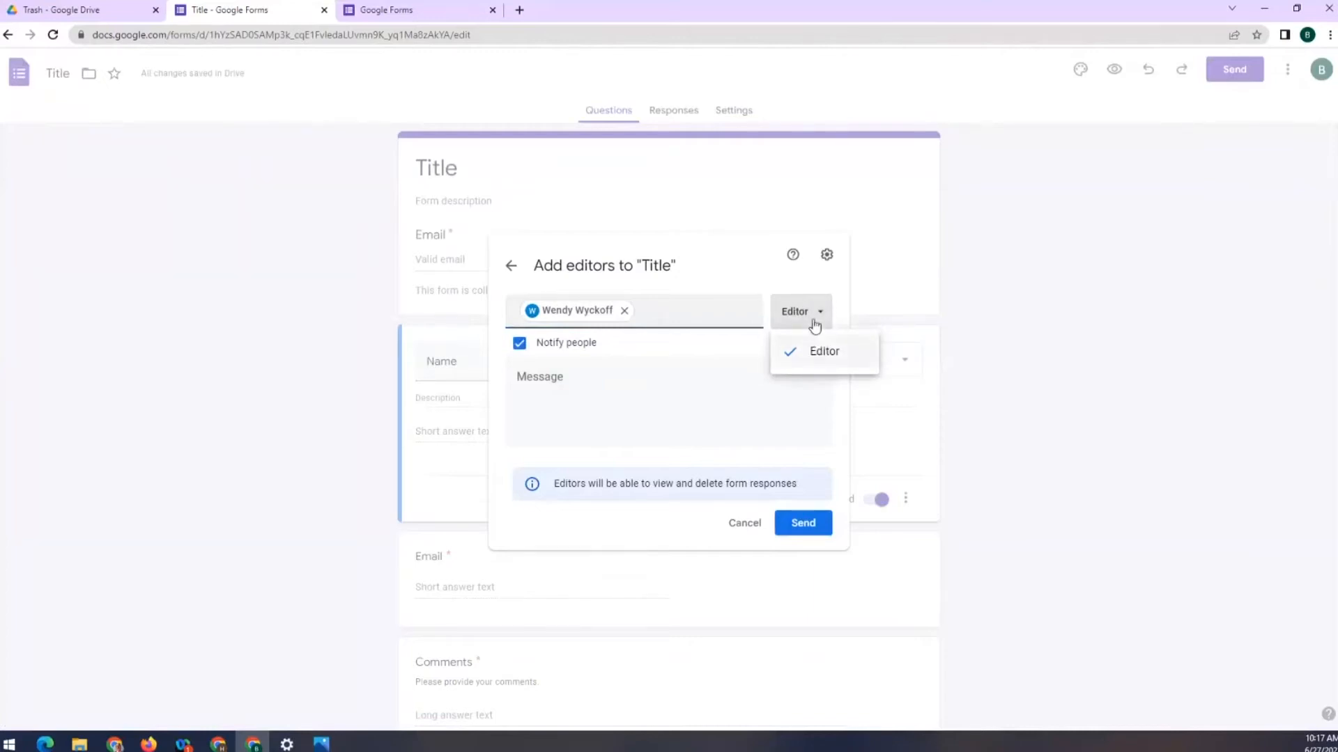
left_click(816, 319)
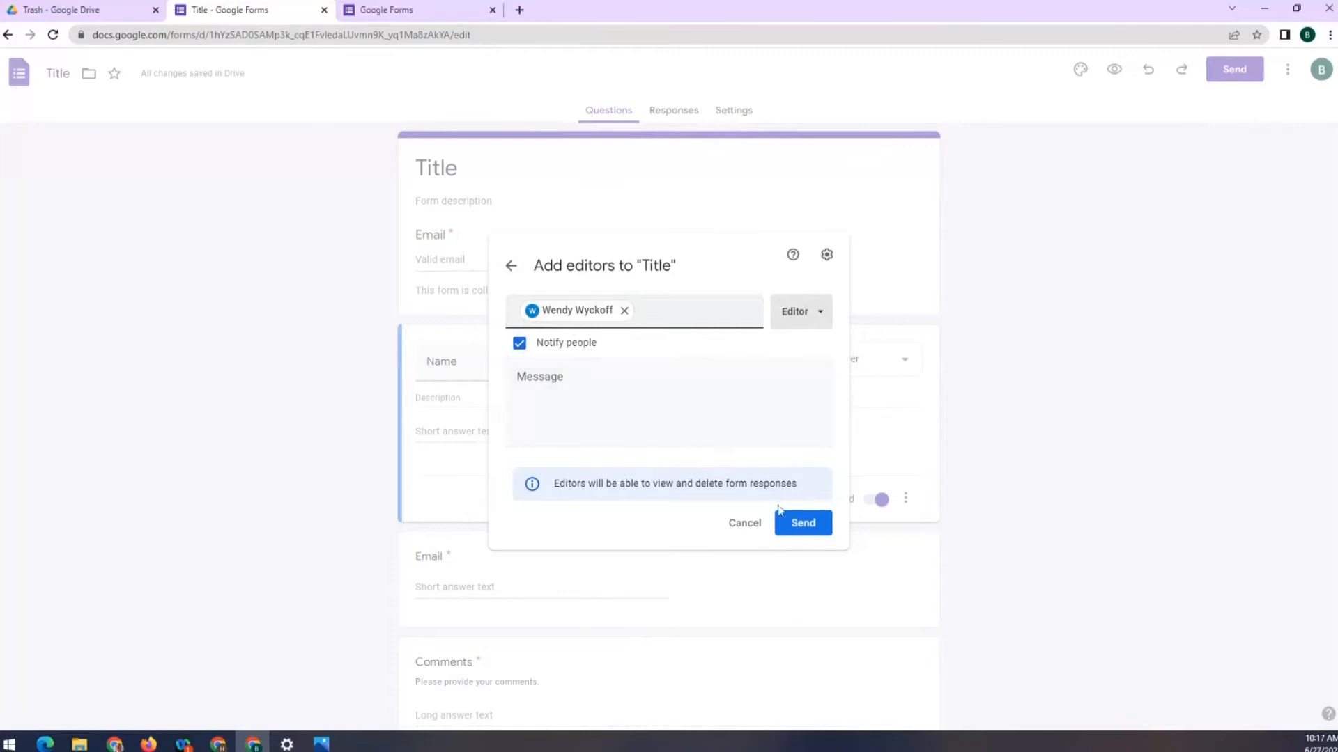
left_click(811, 537)
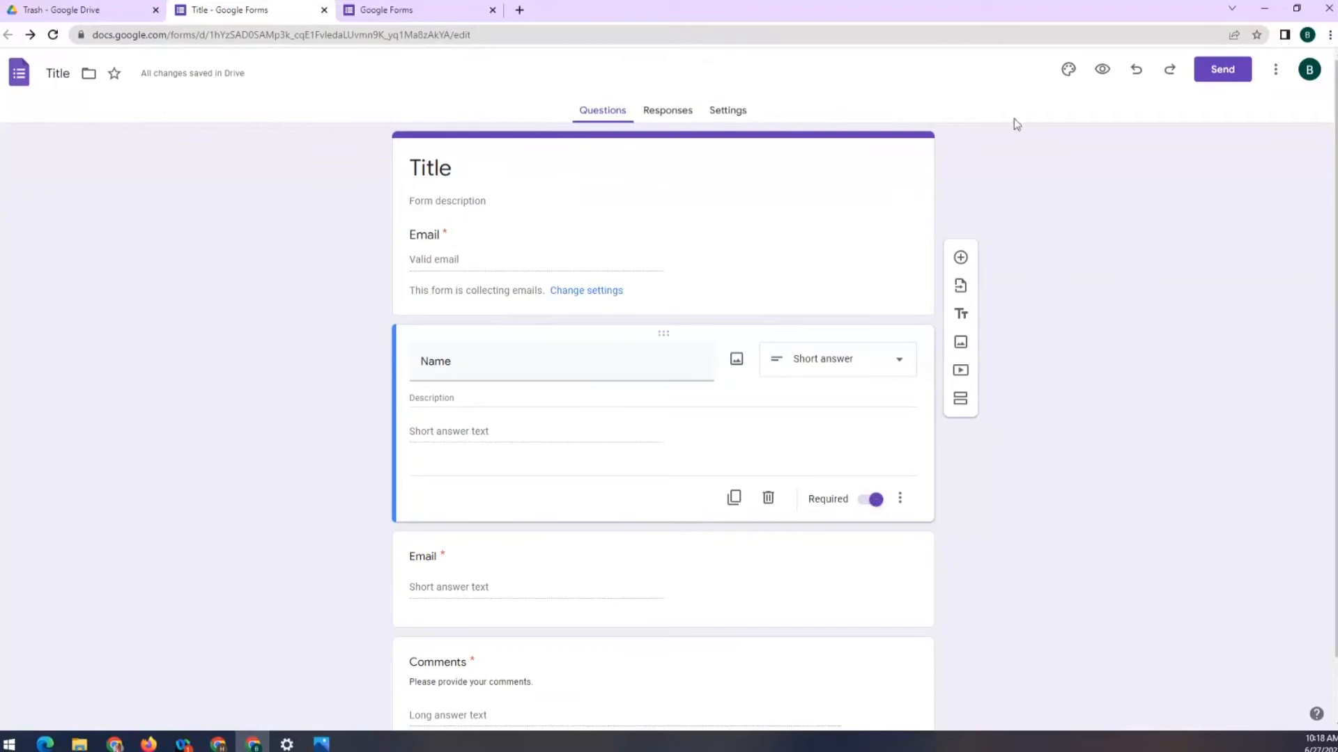
Insert the candy header image, then set a yellow theme colour and darker yellow background
left_click(1069, 75)
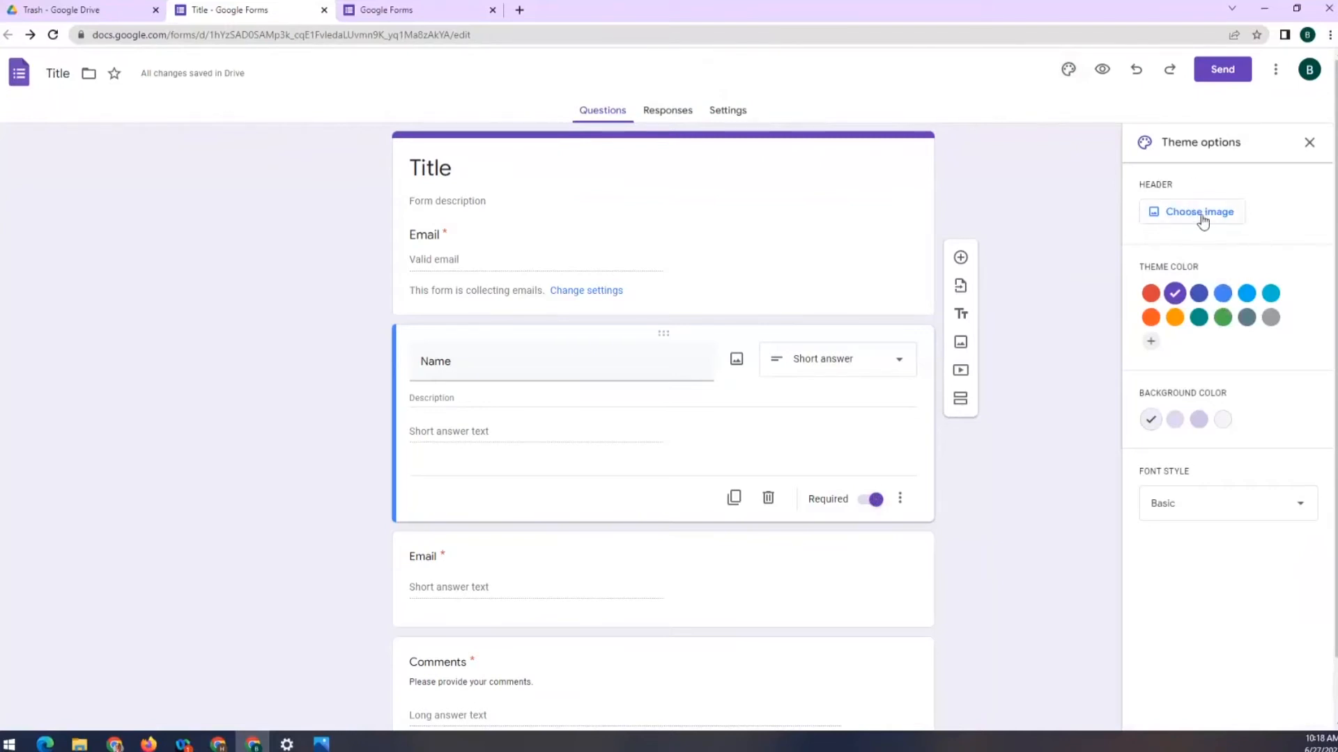
left_click(1177, 212)
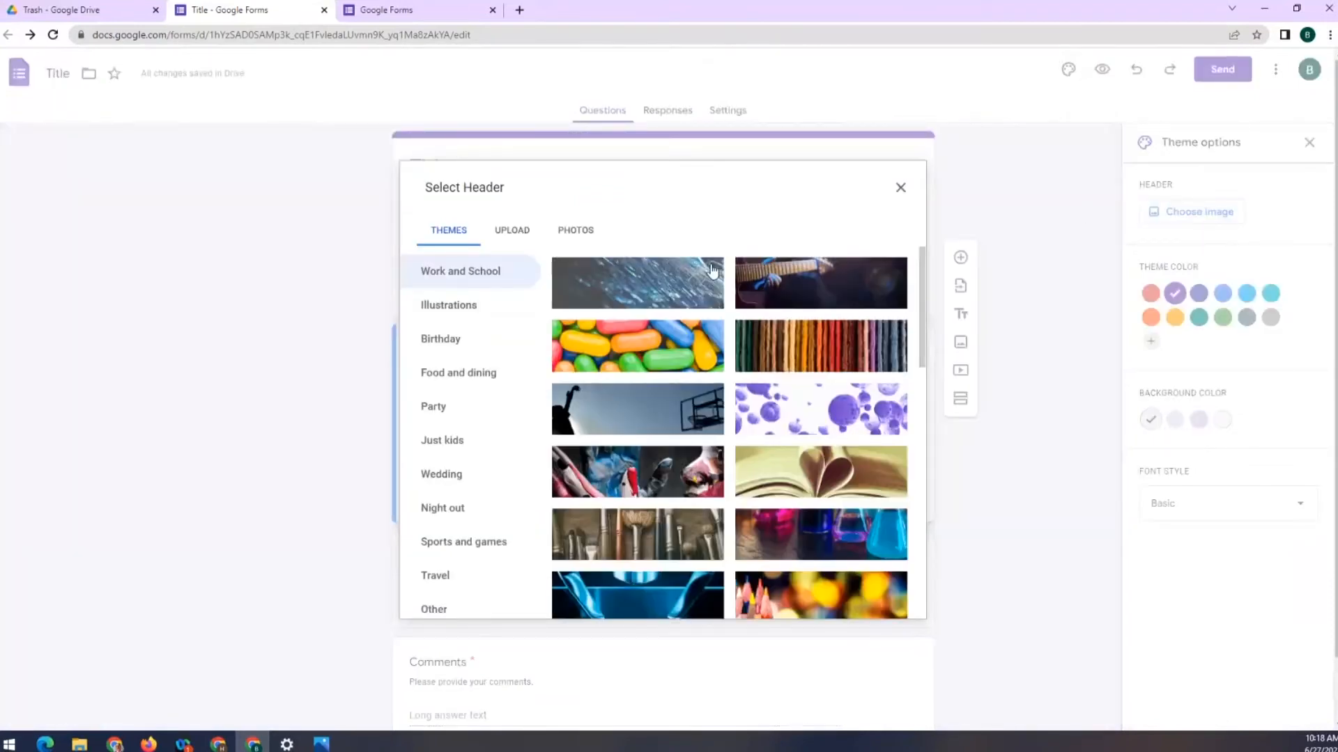
left_click(703, 345)
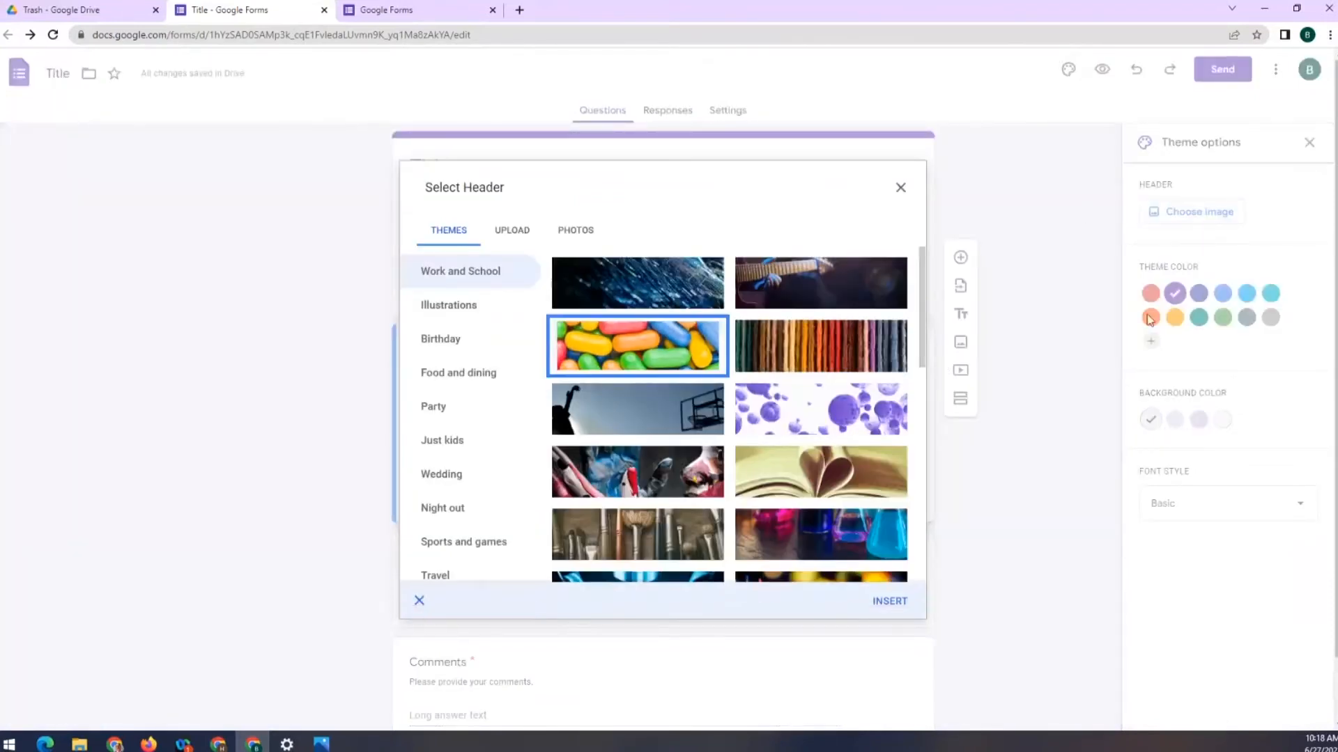
left_click(890, 602)
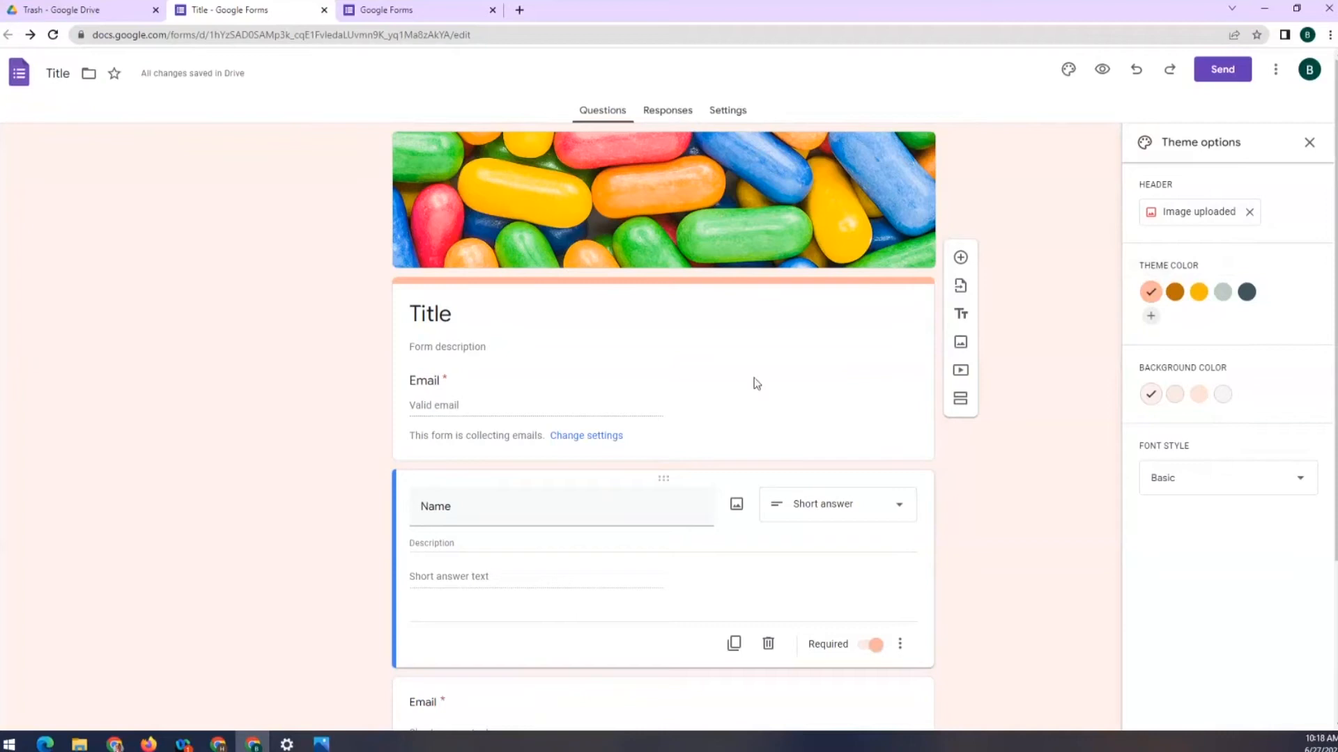
left_click(1198, 294)
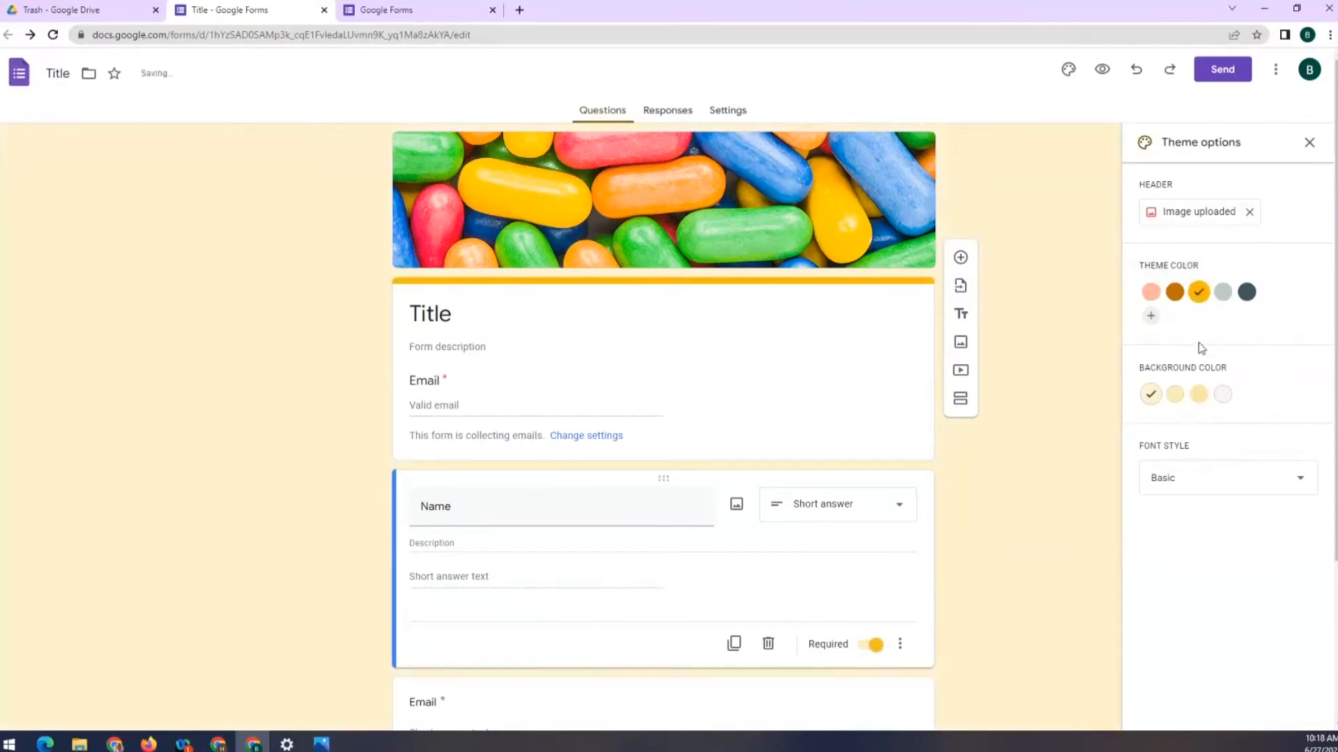
left_click(1199, 395)
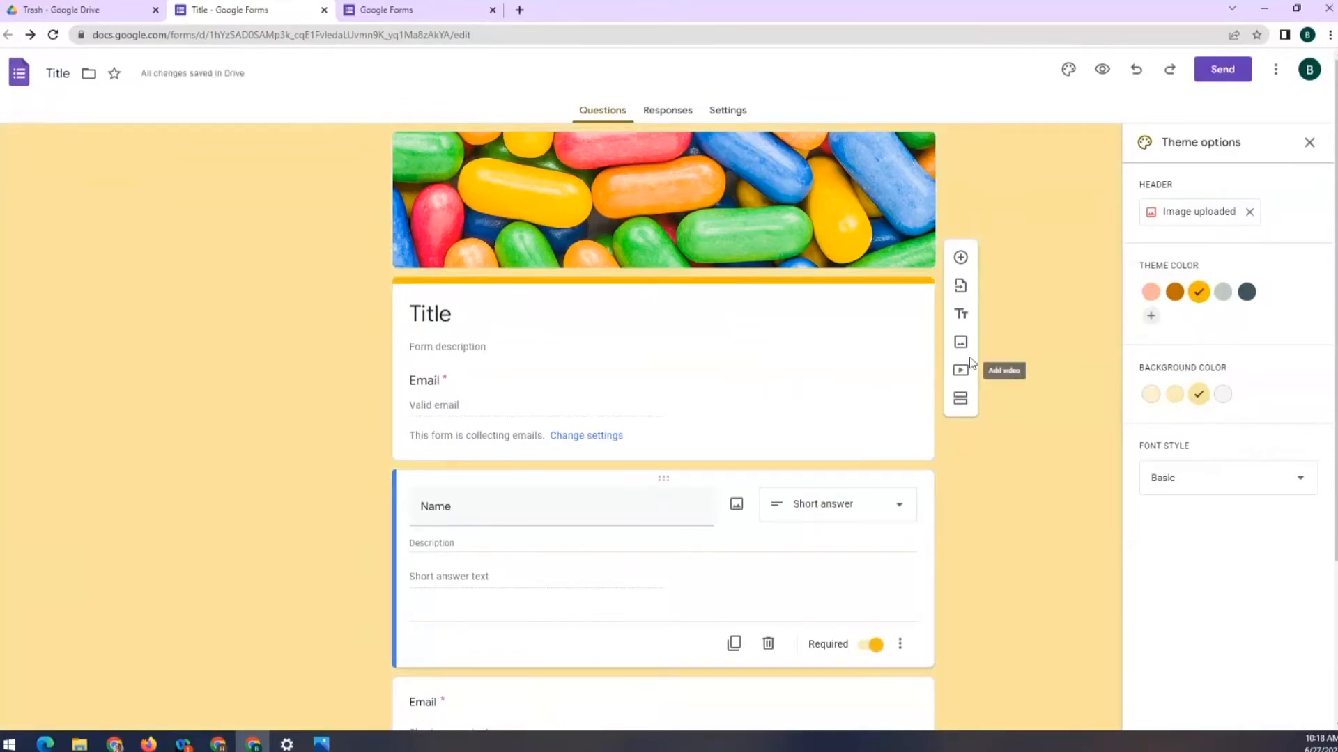
left_click(1102, 70)
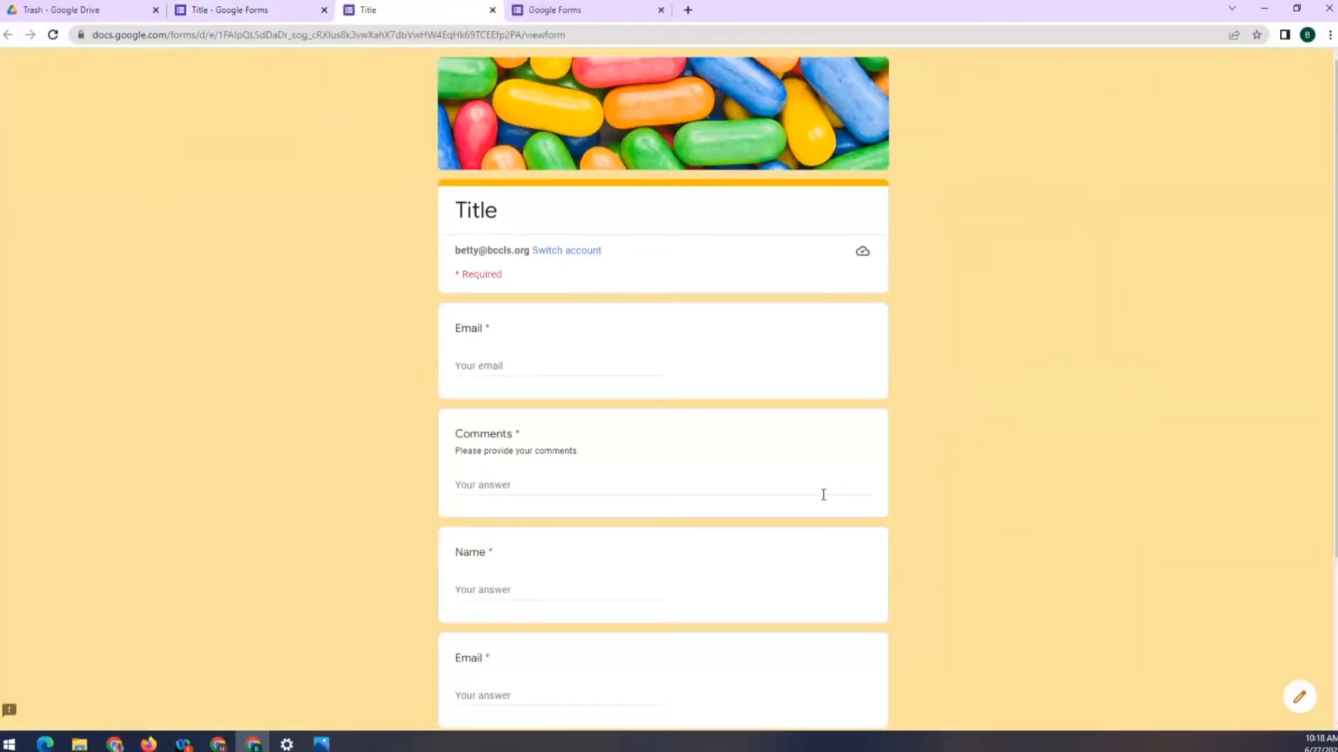
scroll(975, 483, "down", 3)
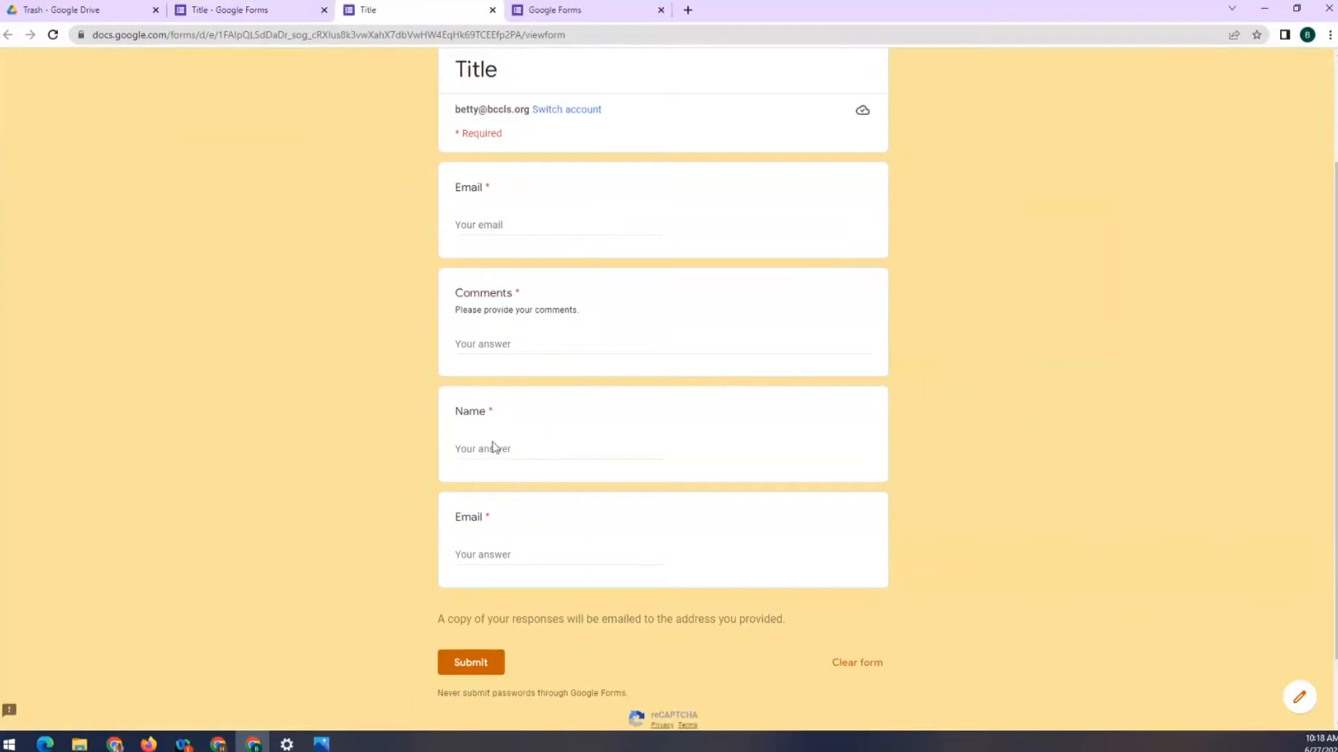
left_click(493, 10)
left_click(724, 115)
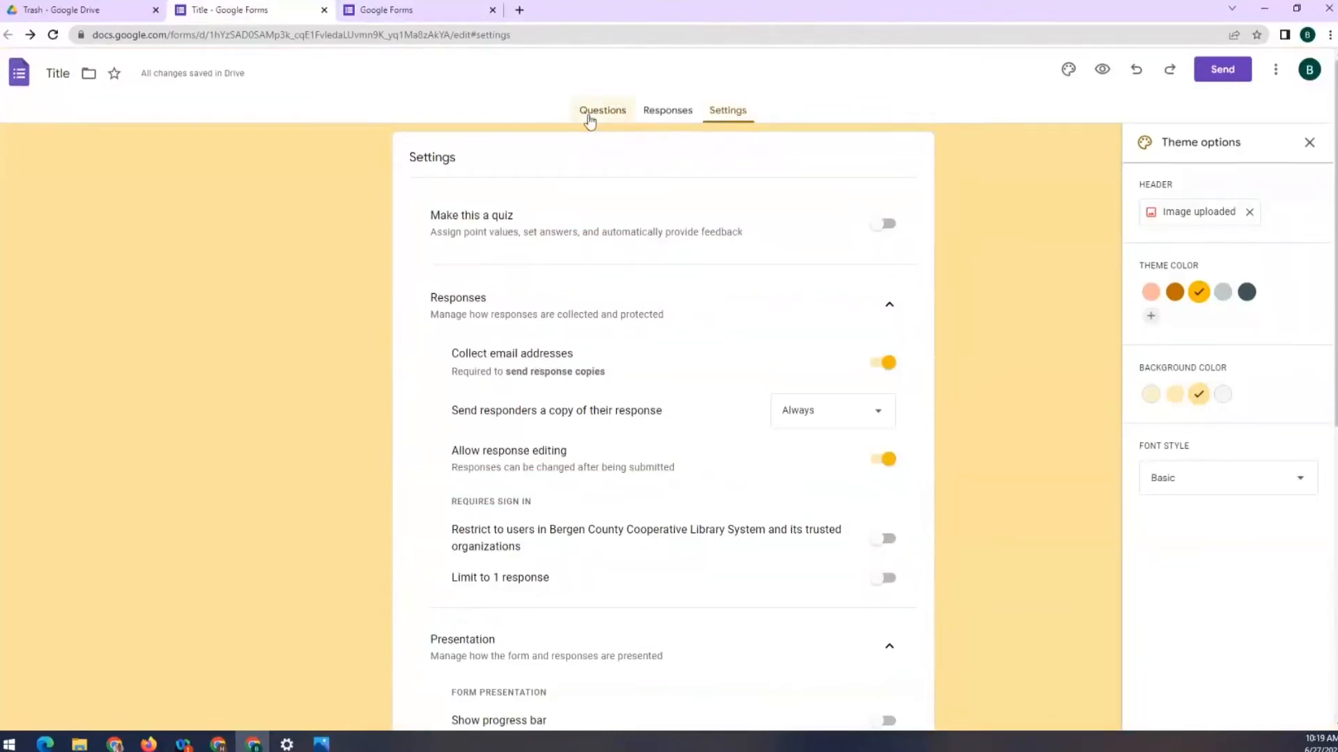
left_click(590, 118)
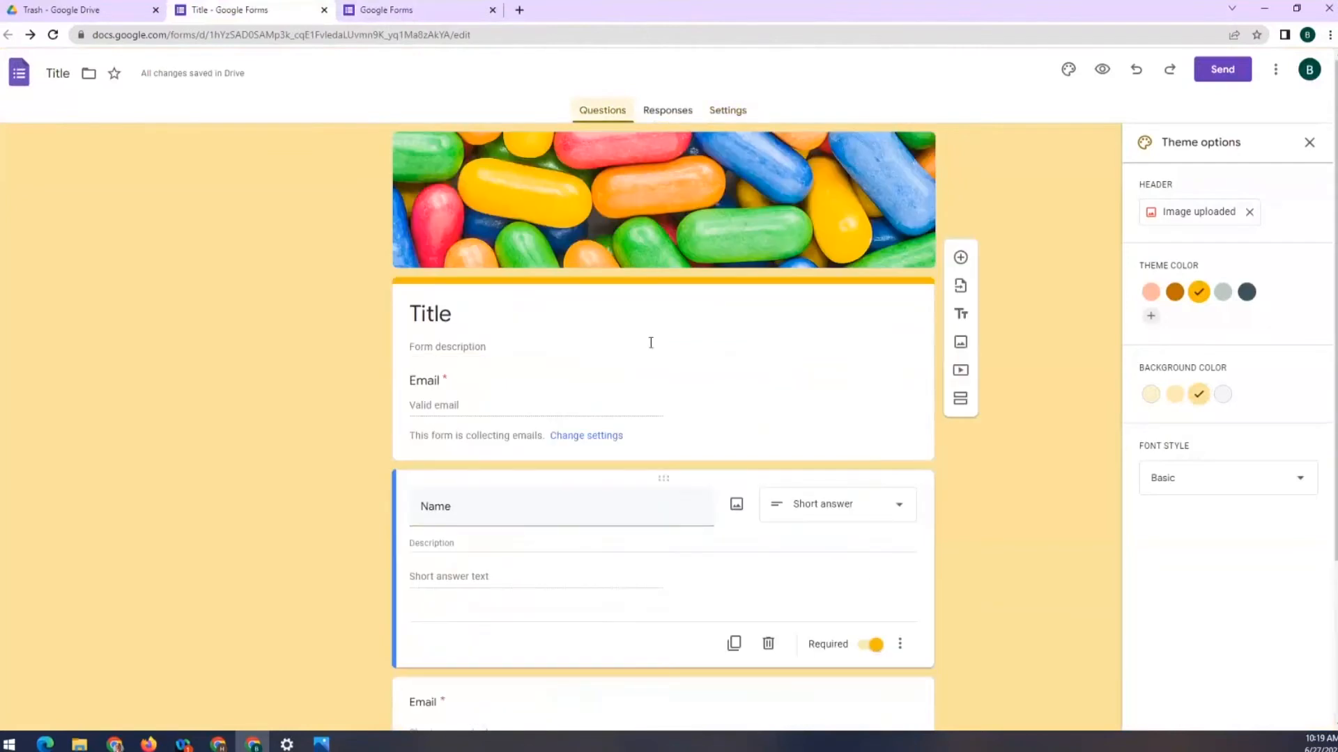
scroll(655, 383, "down", 3)
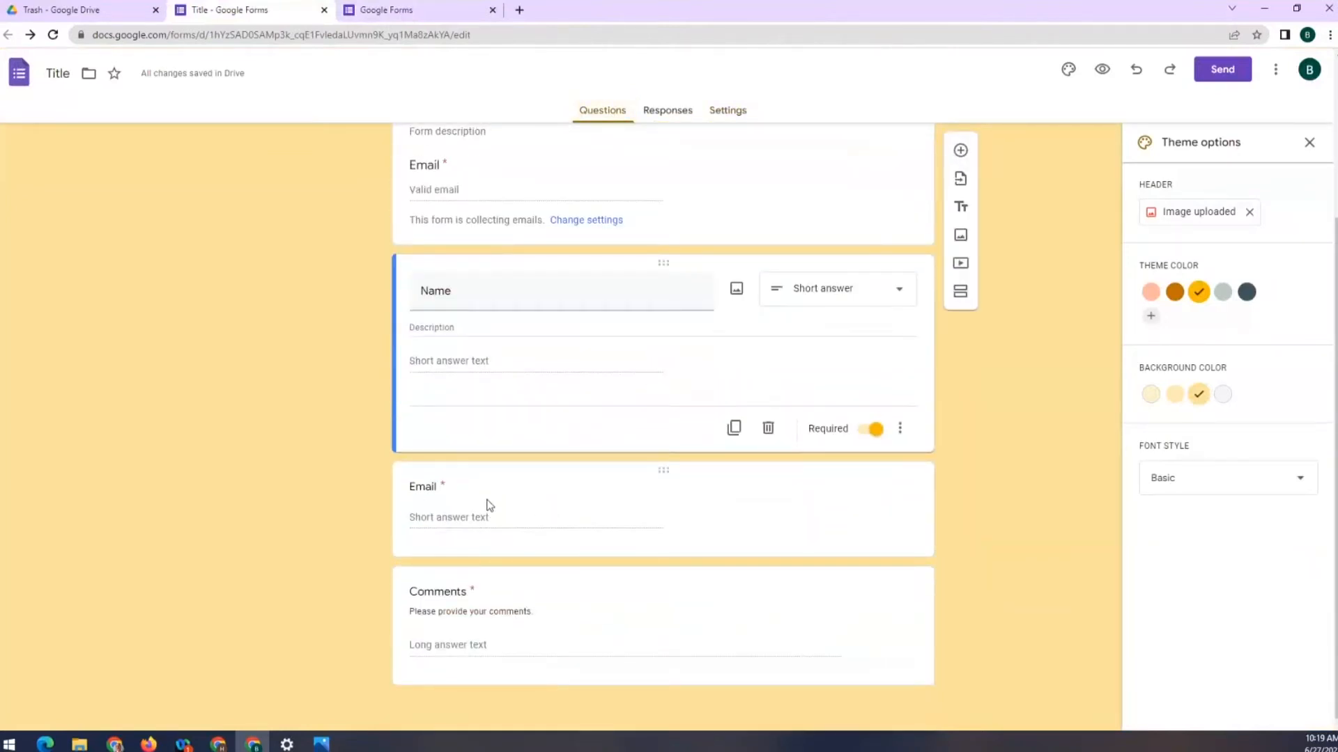
left_click(876, 542)
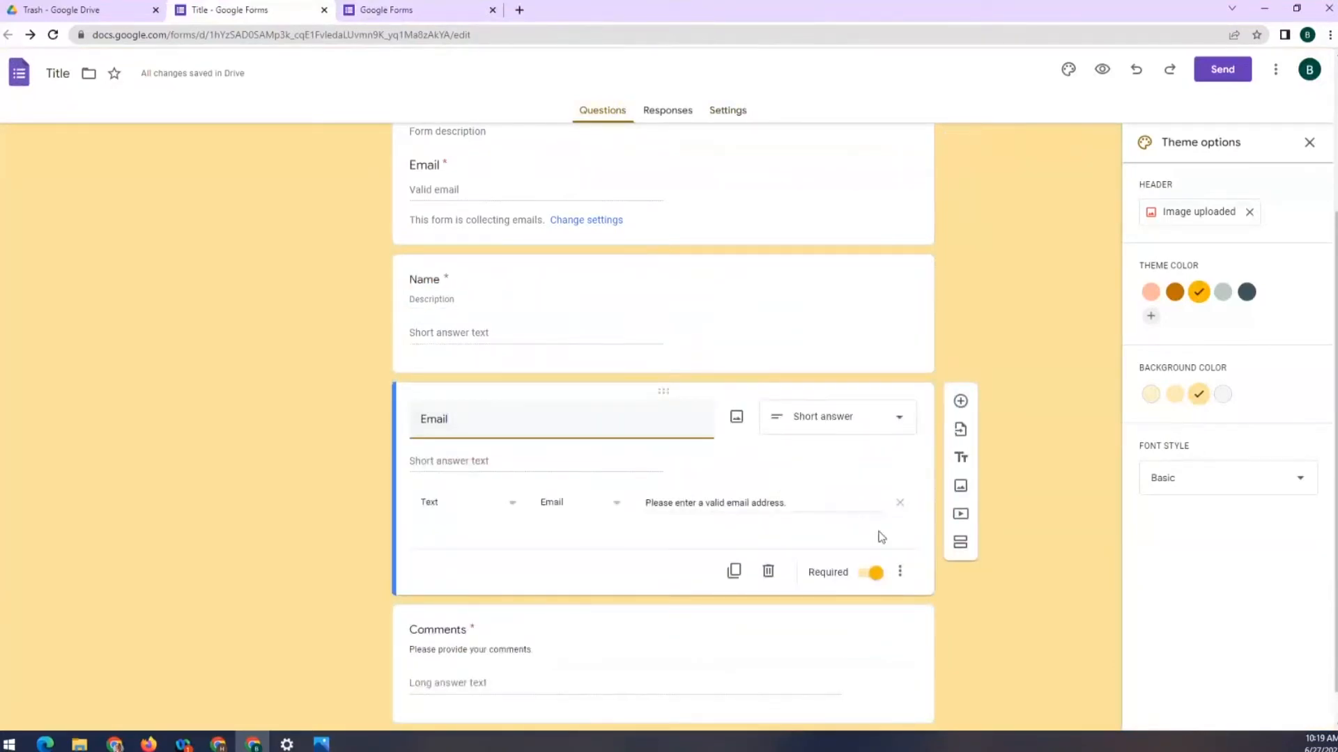
left_click(768, 572)
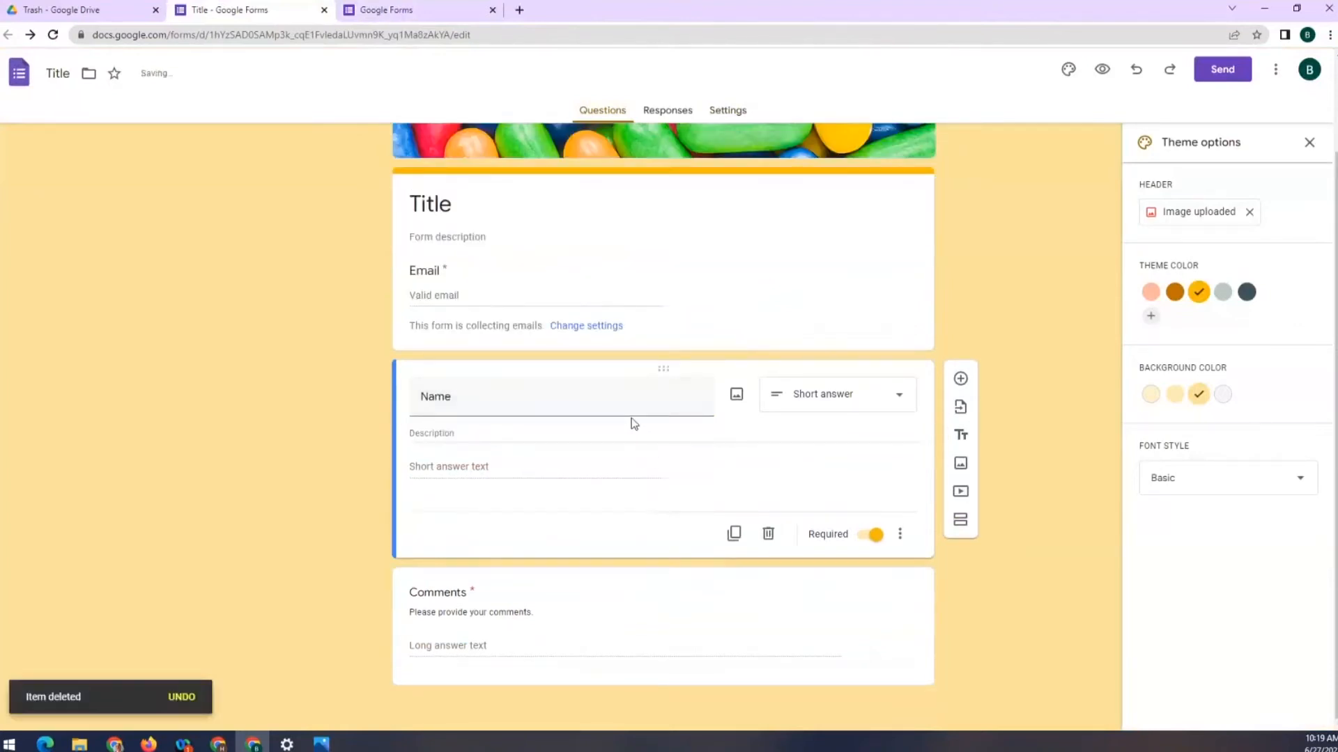
left_click(1102, 69)
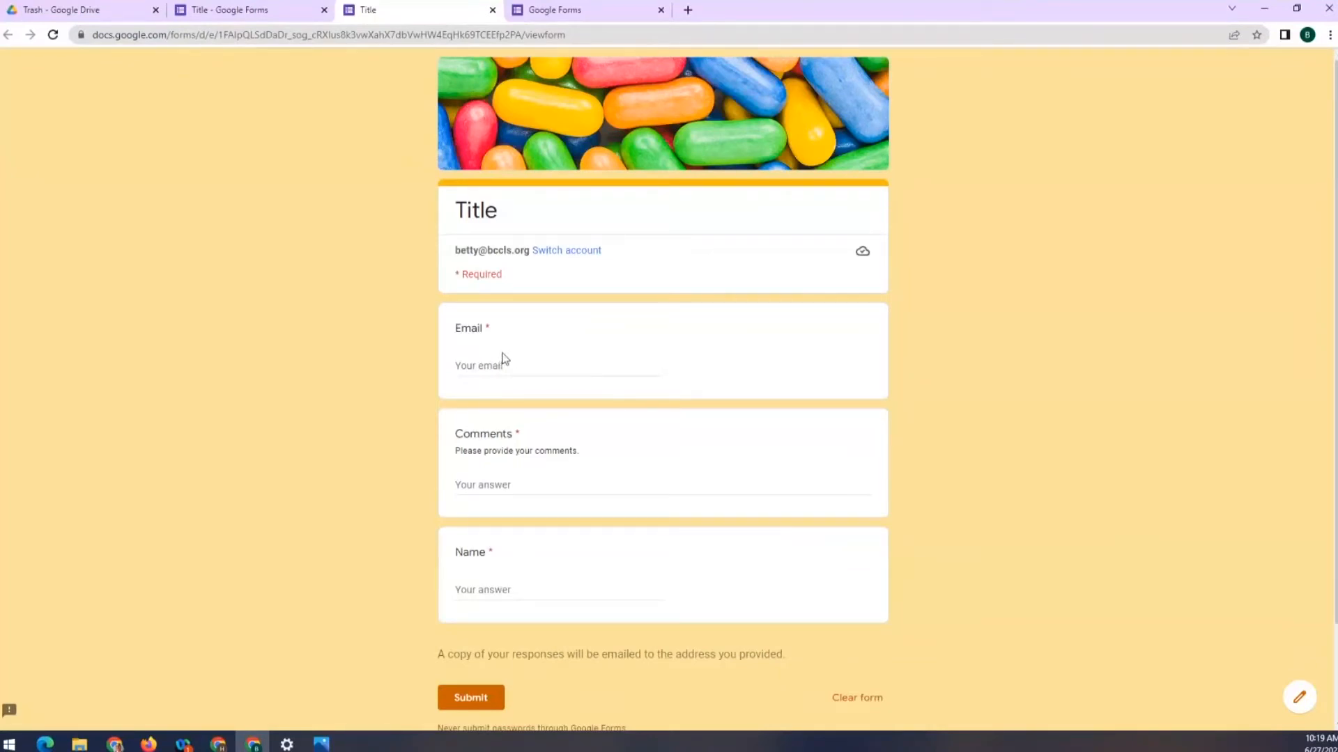
left_click(244, 5)
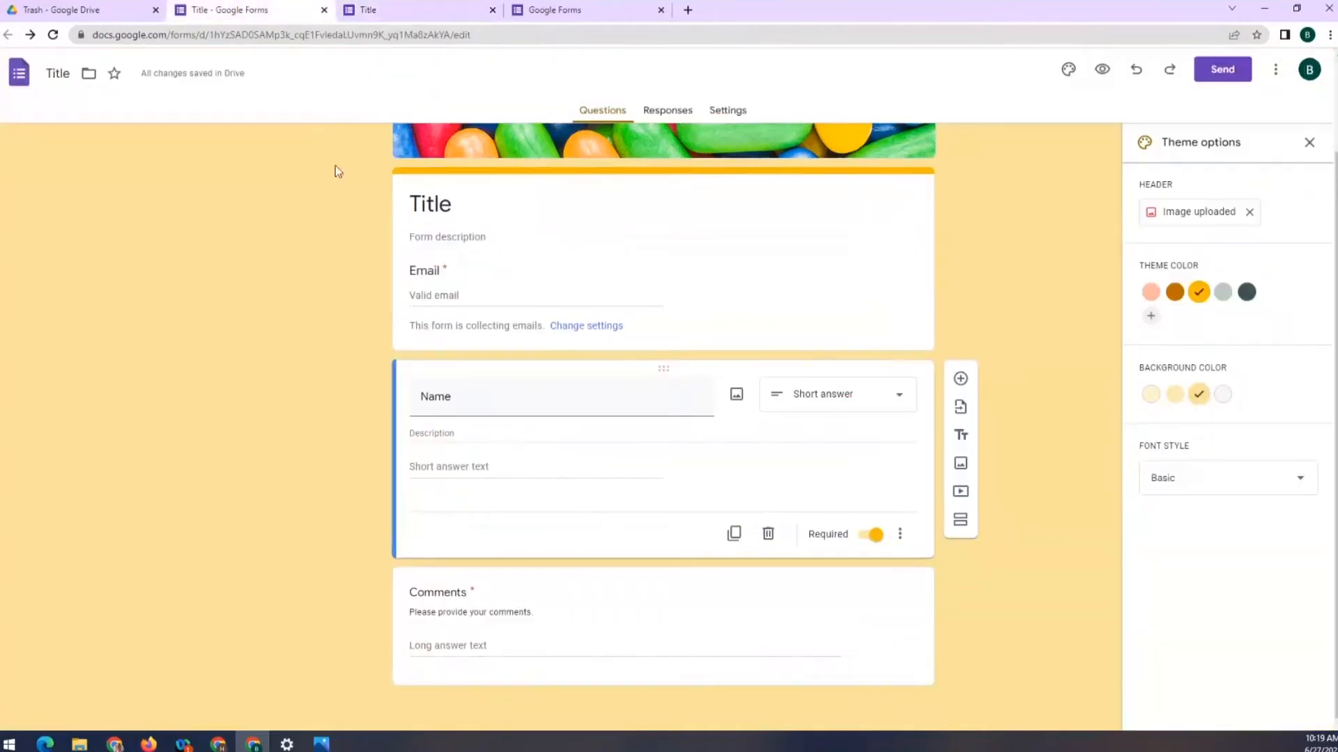
scroll(393, 308, "up", 2)
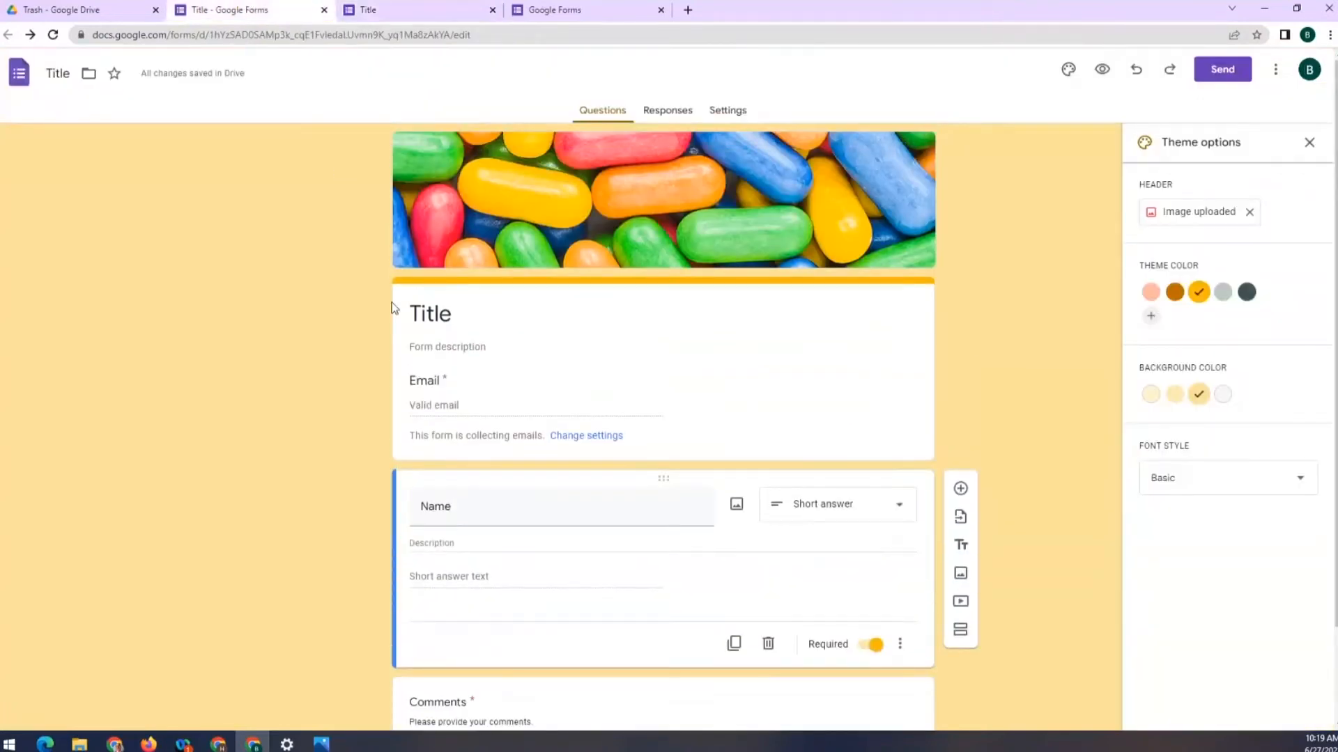
left_click(776, 427)
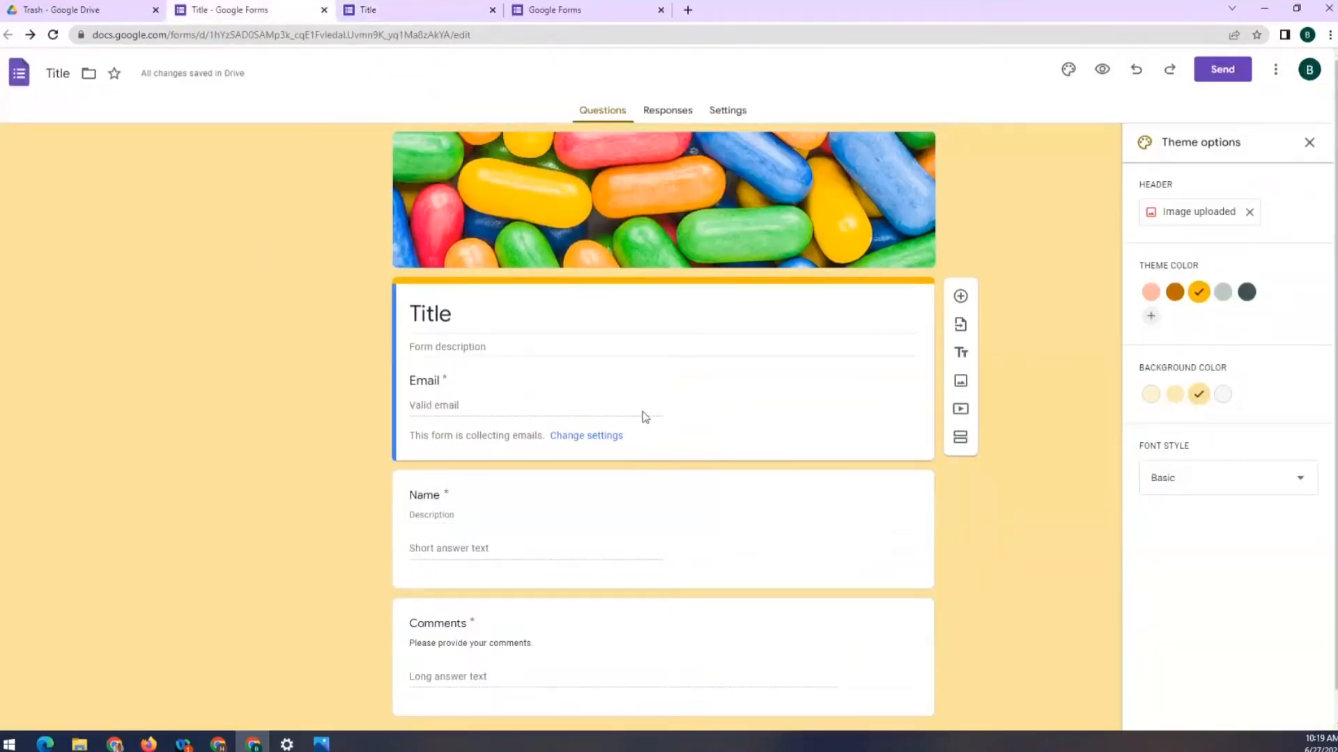
left_click(582, 438)
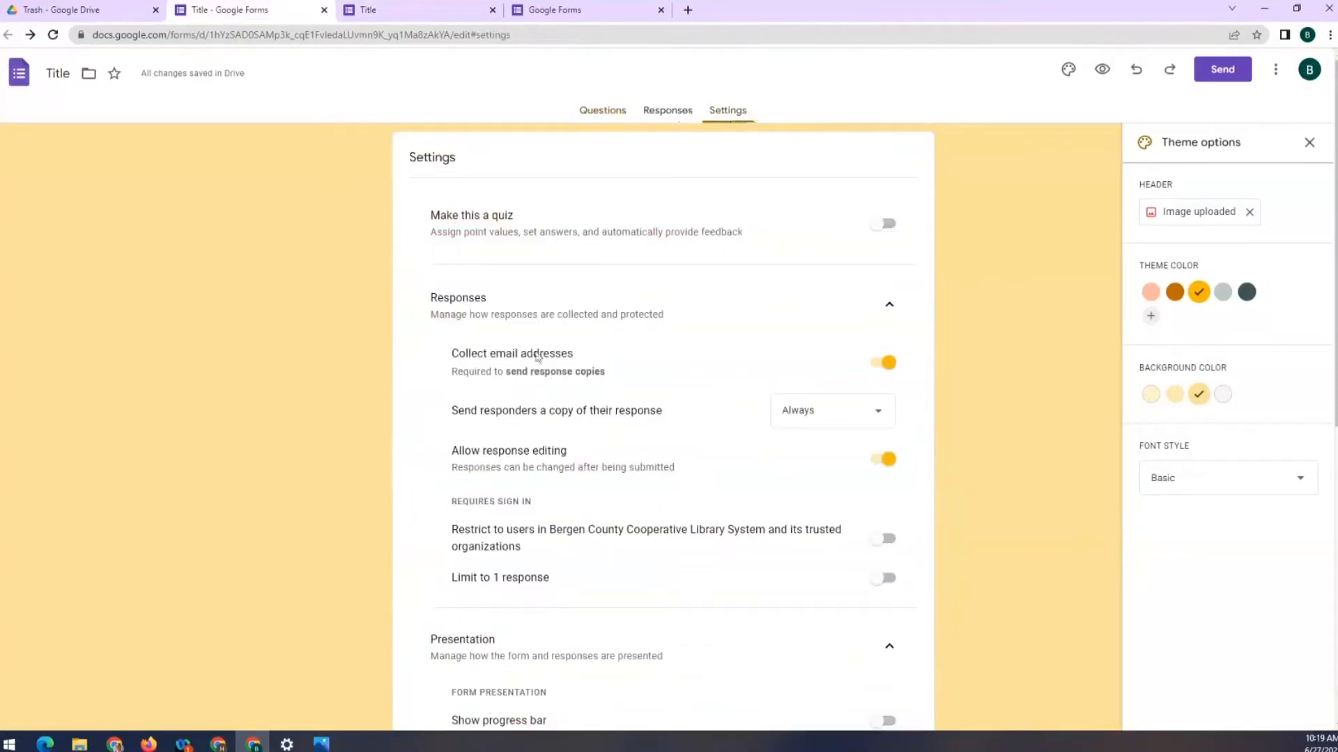
left_click(592, 111)
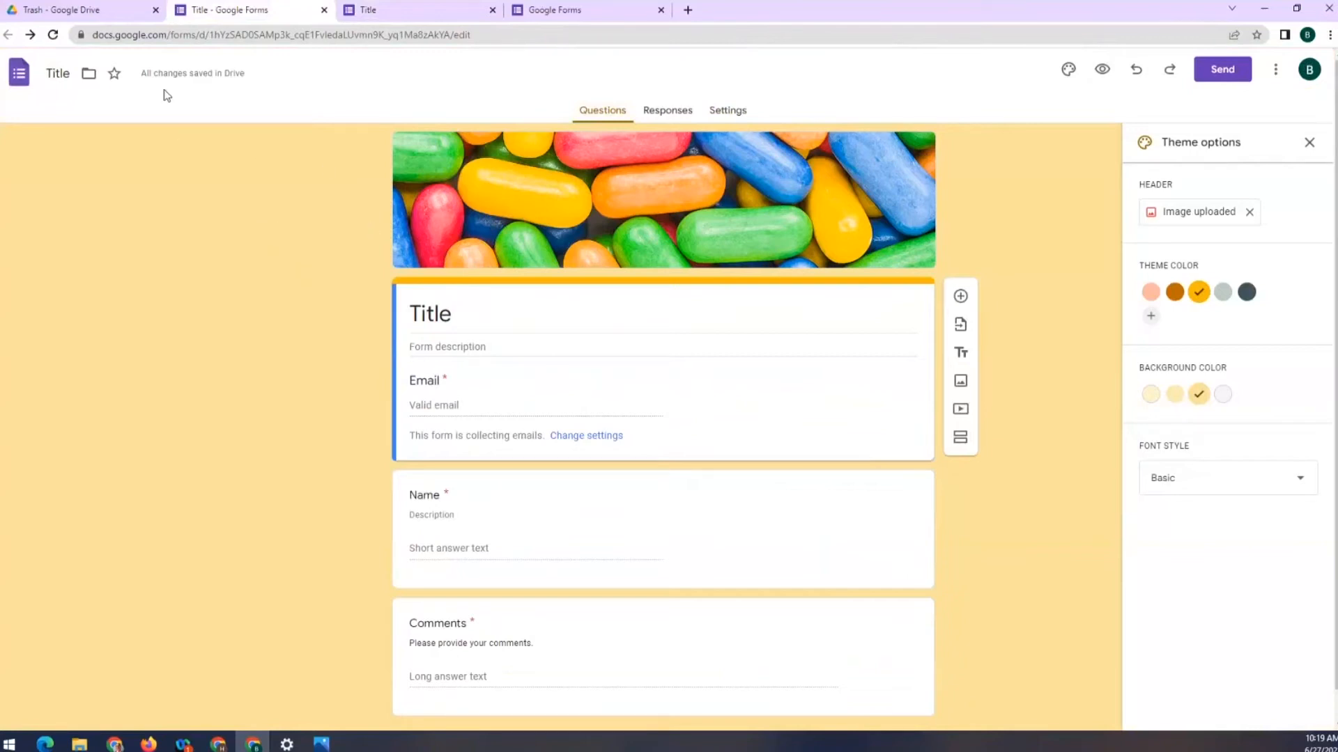
Open the trashed Contact Information form from Drive Trash, then close it
left_click(94, 5)
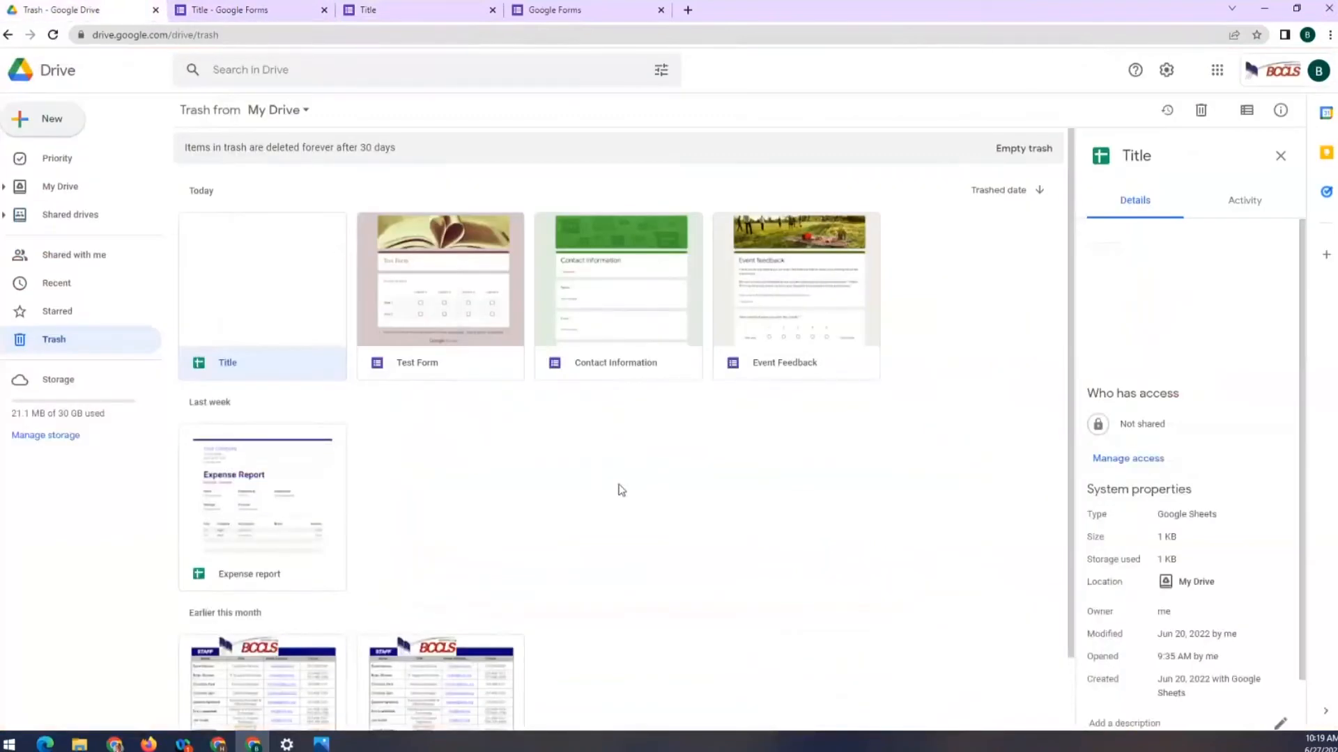
double_click(596, 321)
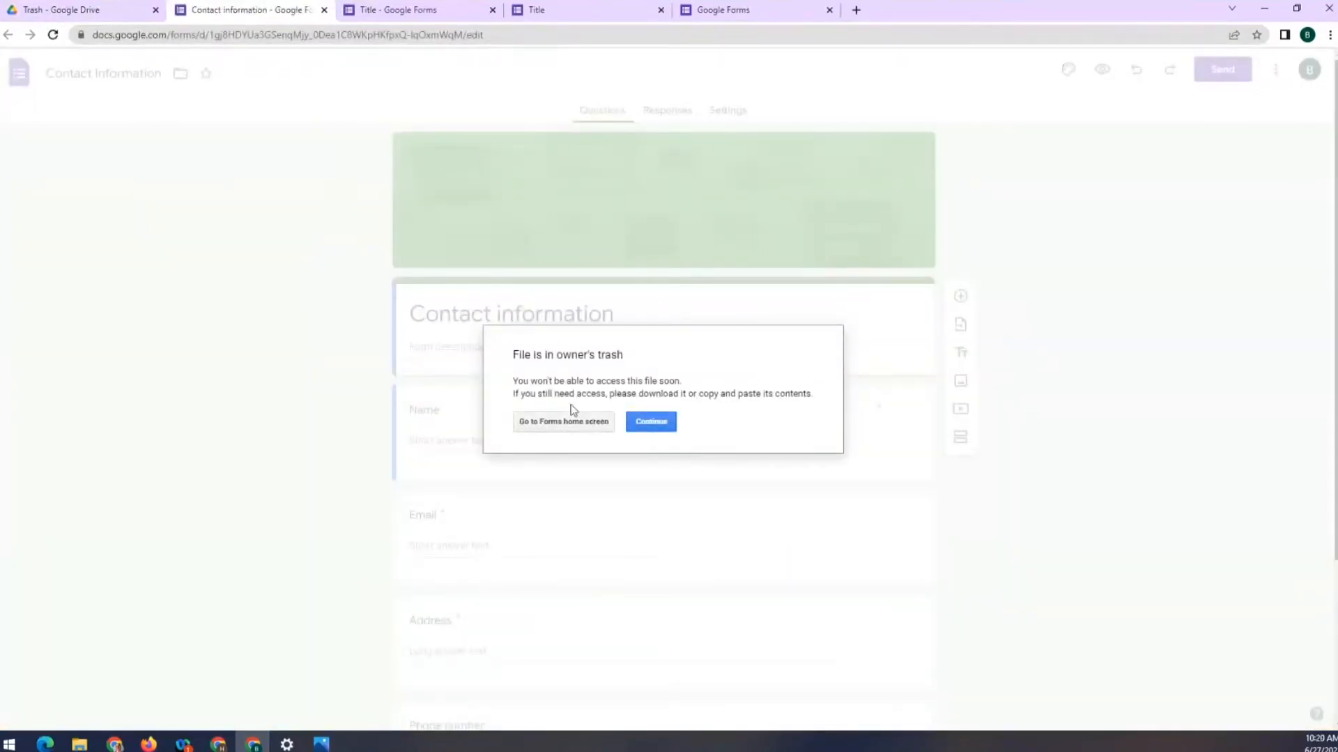
left_click(324, 10)
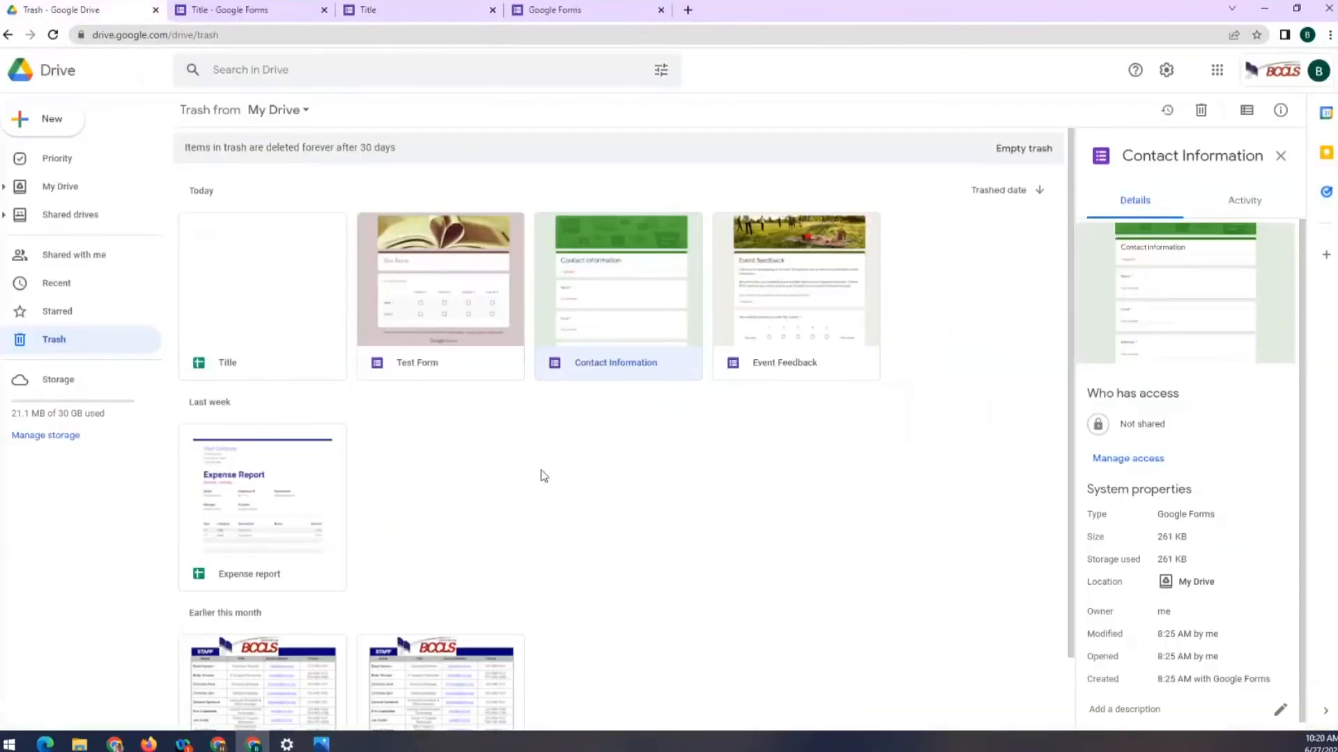
left_click(557, 479)
Go to My Drive and select the Example Form file
scroll(488, 418, "down", 1)
scroll(349, 334, "up", 1)
left_click(76, 189)
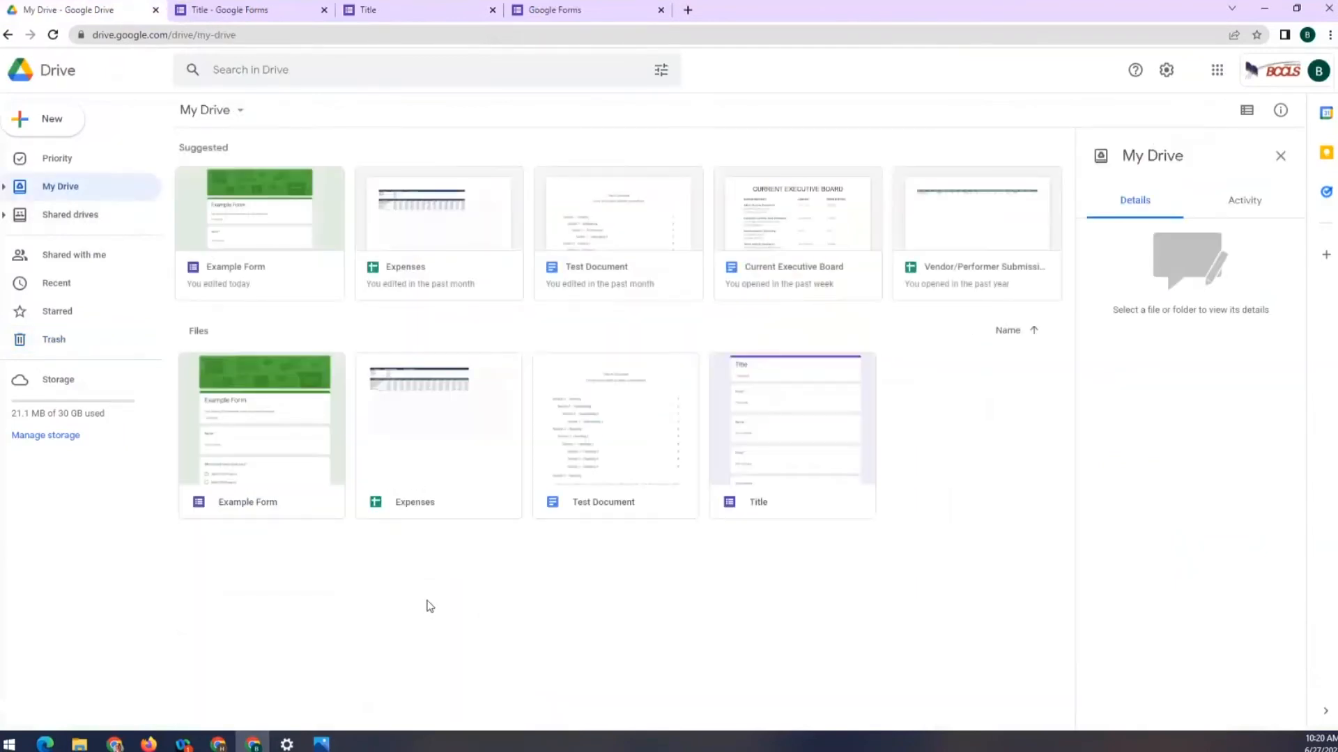
left_click(251, 404)
Open Example Form in the editor and select the 'Which best describes you?' question
double_click(255, 401)
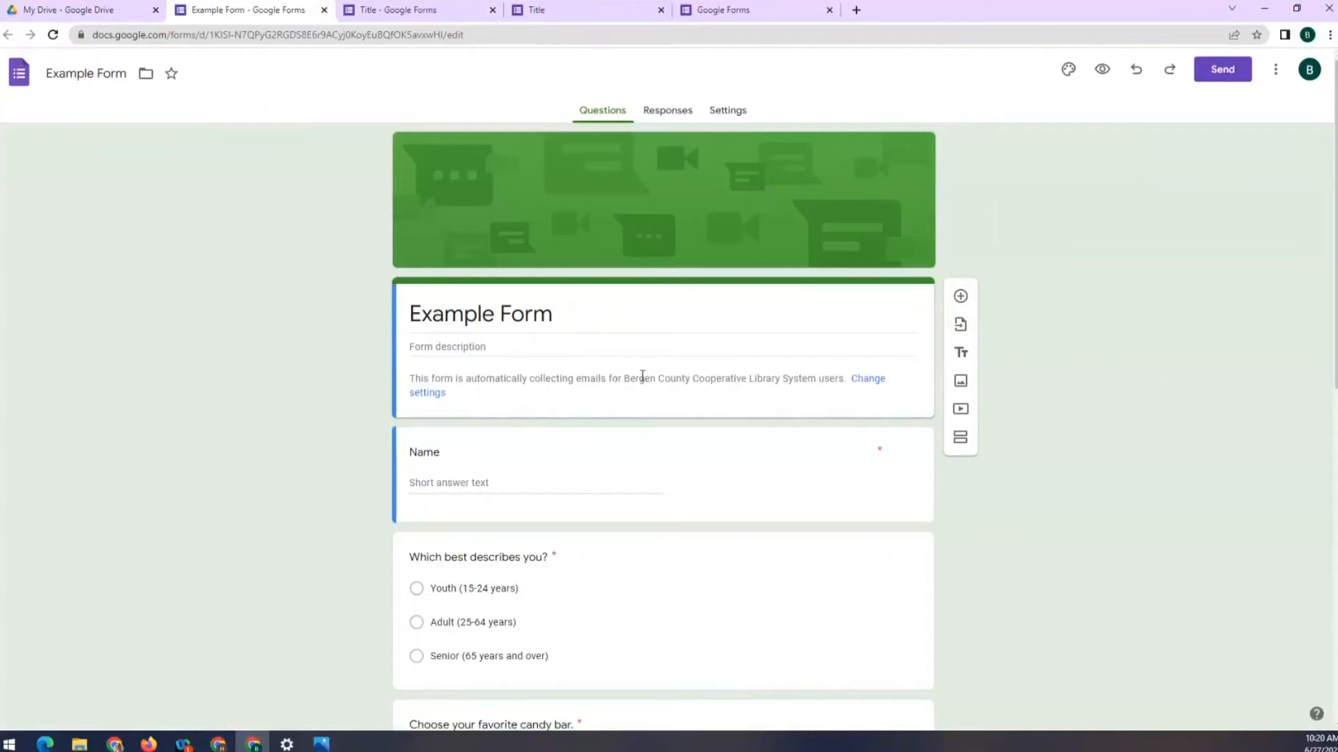
scroll(431, 472, "down", 2)
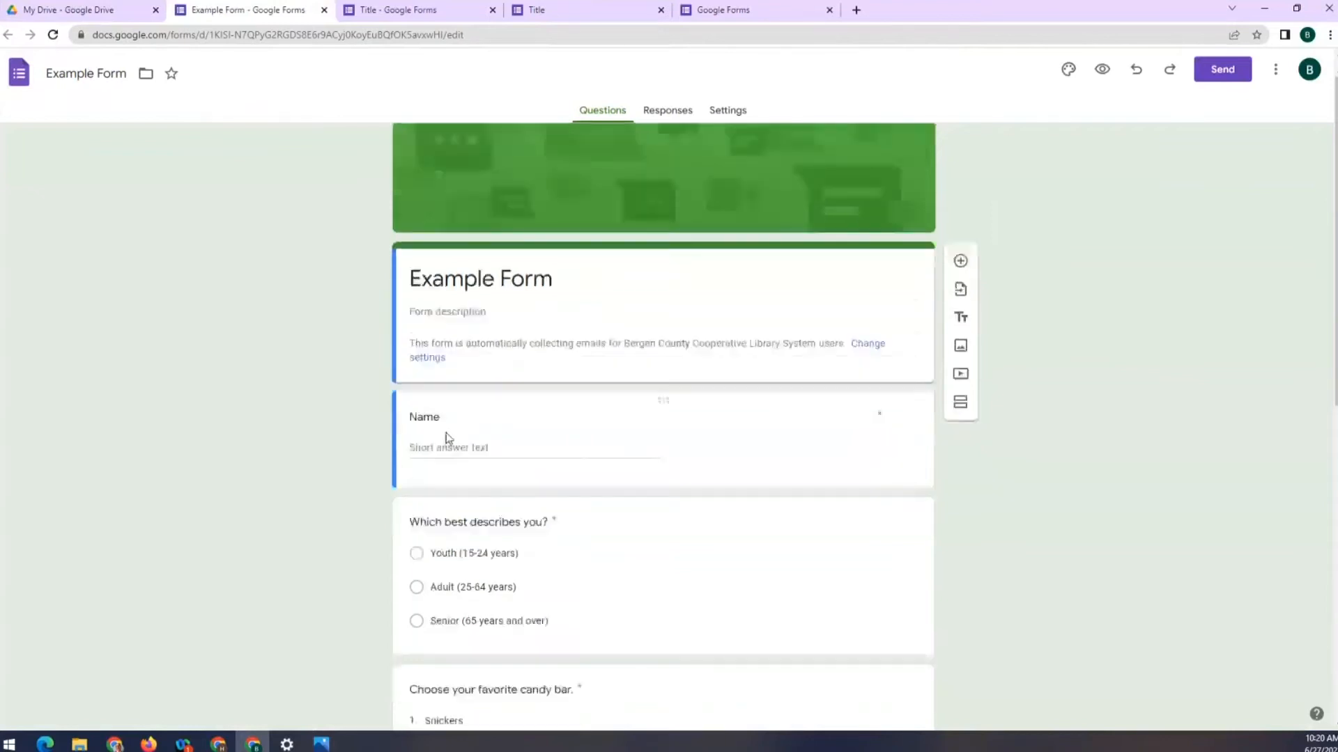
scroll(491, 358, "down", 2)
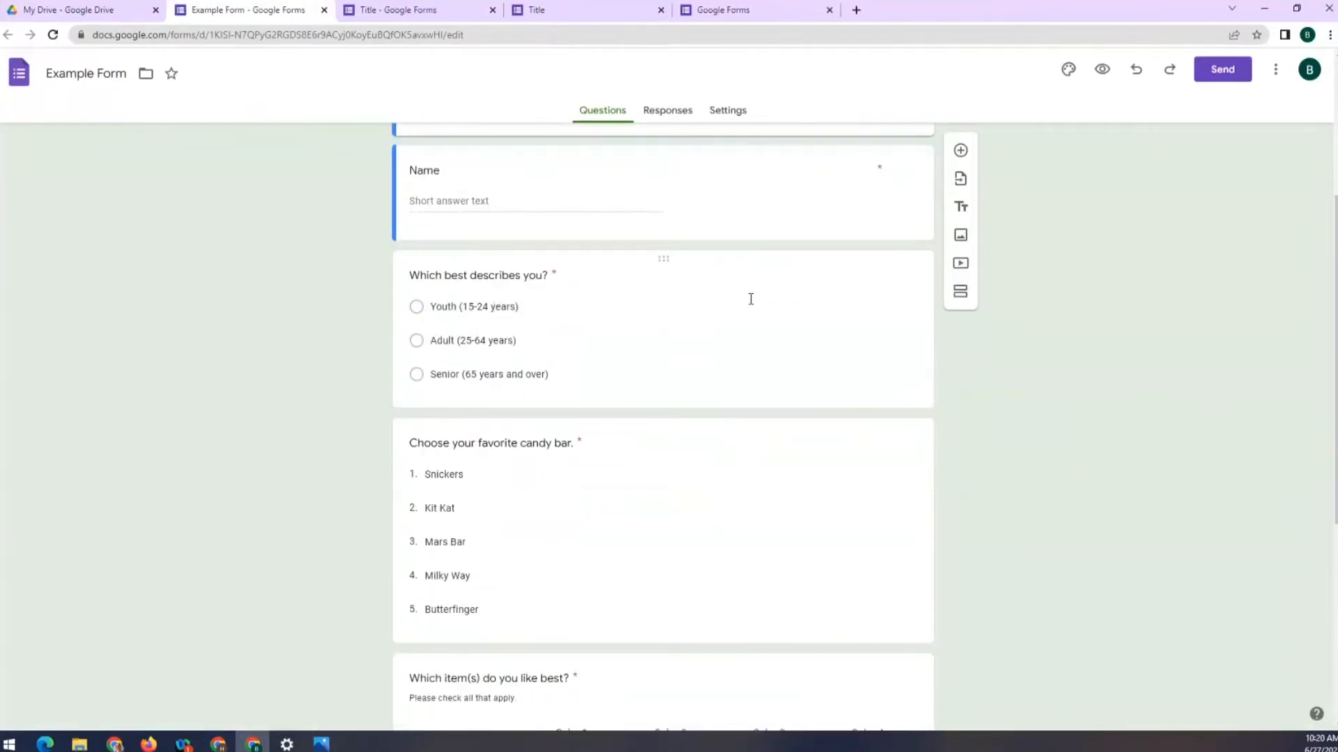
left_click(730, 282)
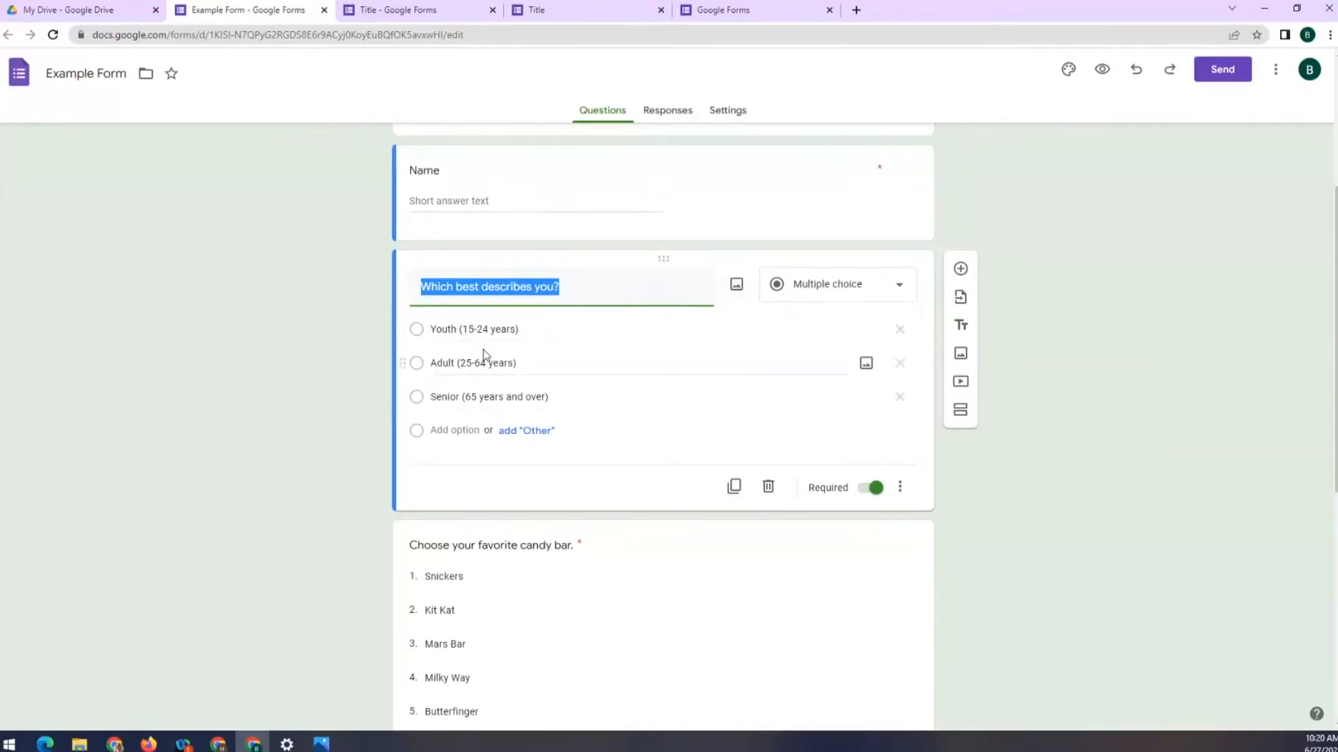
scroll(502, 363, "up", 1)
scroll(541, 391, "down", 4)
Add Twix as the sixth candy bar choice and delete the empty seventh option
left_click(663, 409)
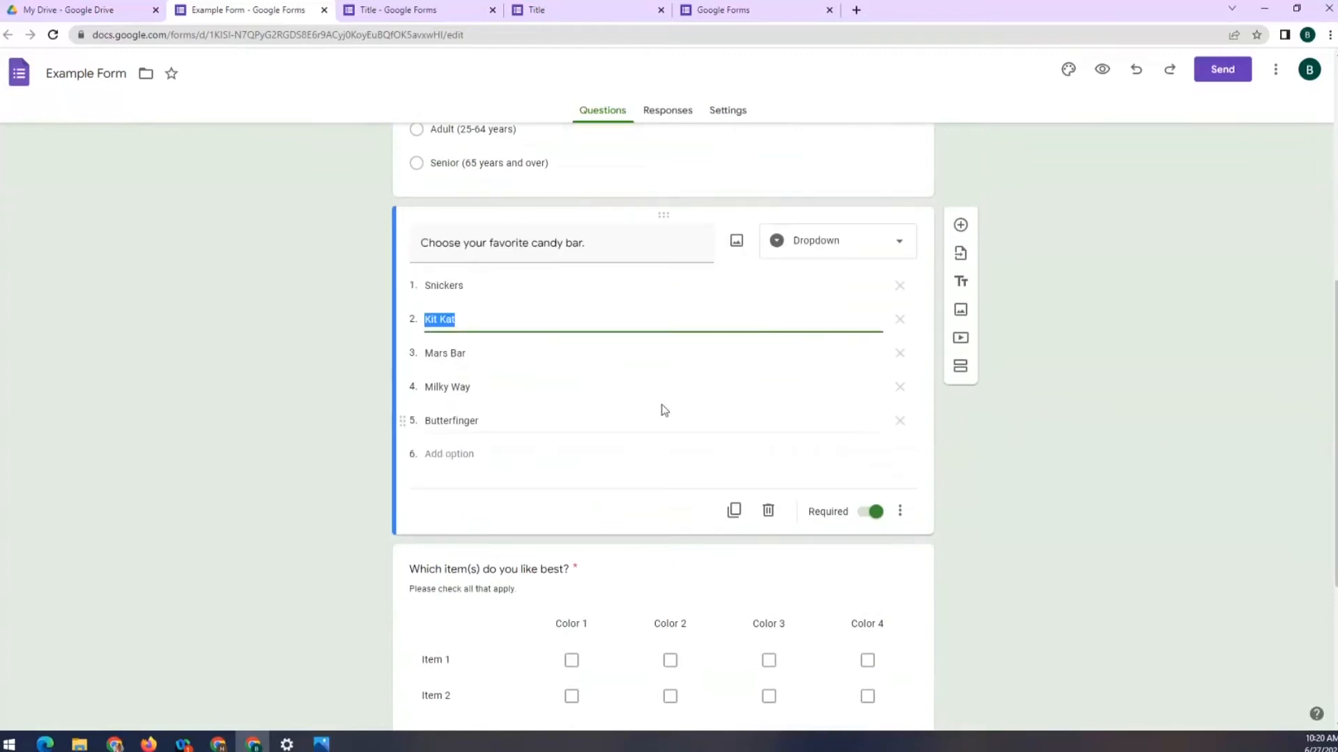
left_click(441, 453)
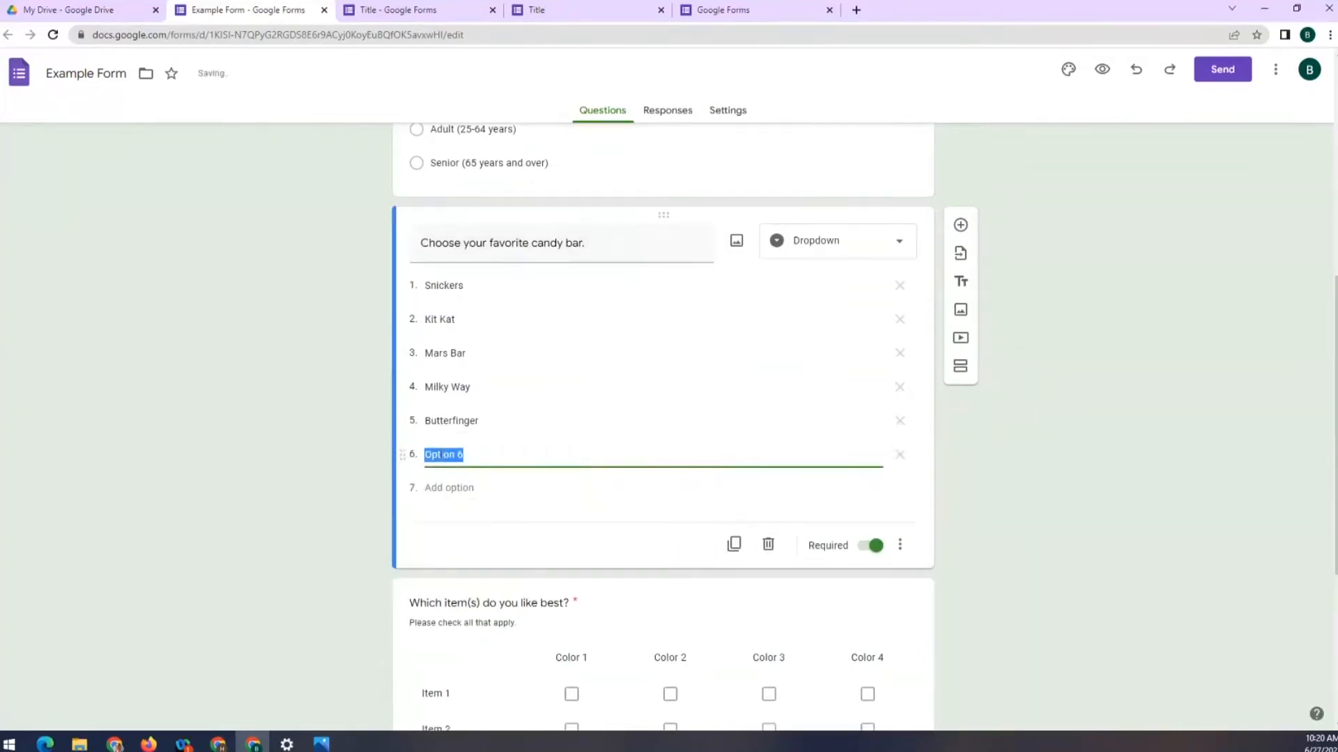
type("Twix")
key("Return")
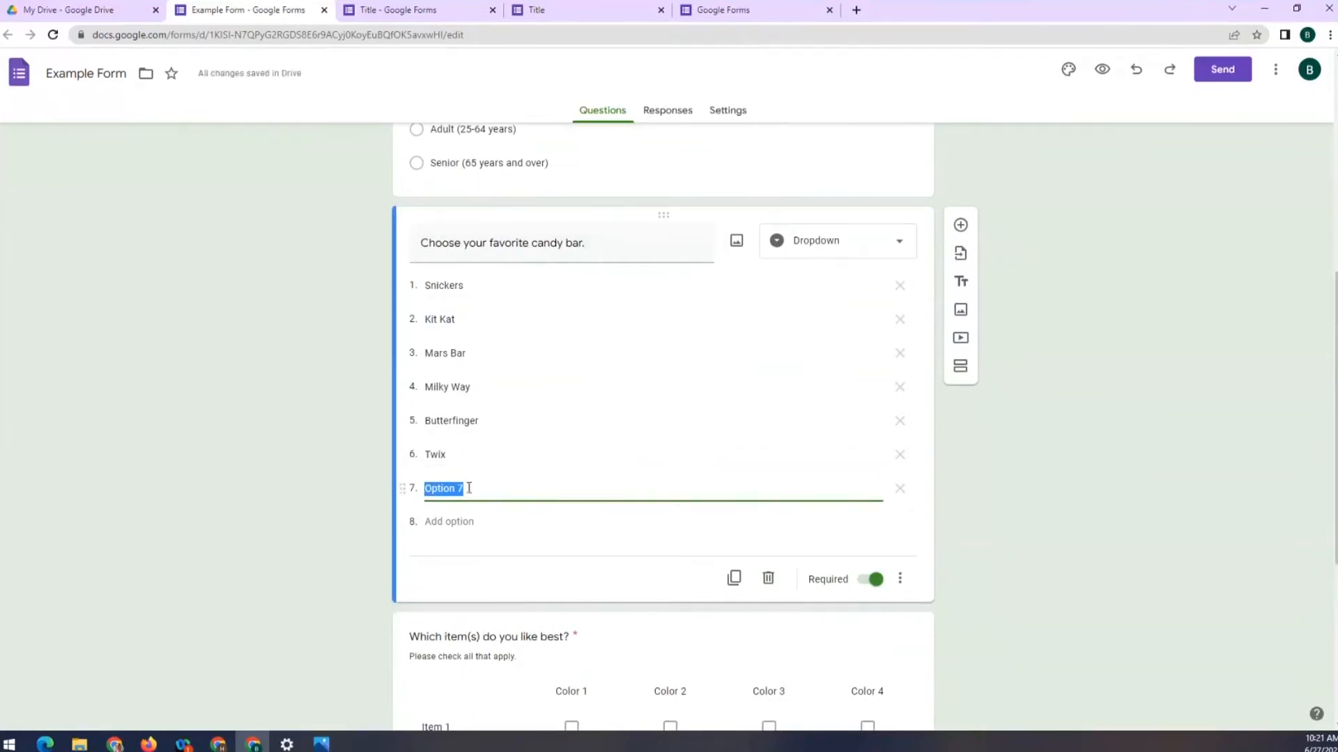
left_click(901, 492)
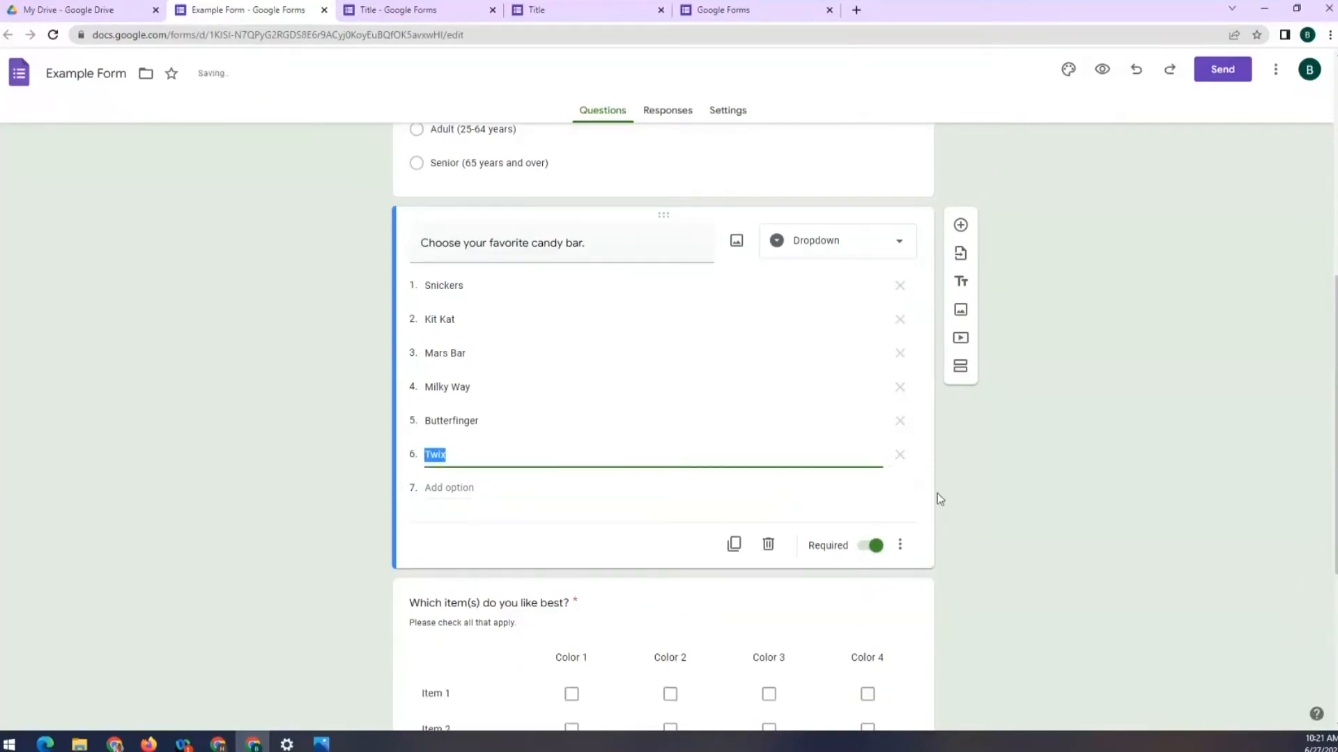
left_click(1041, 512)
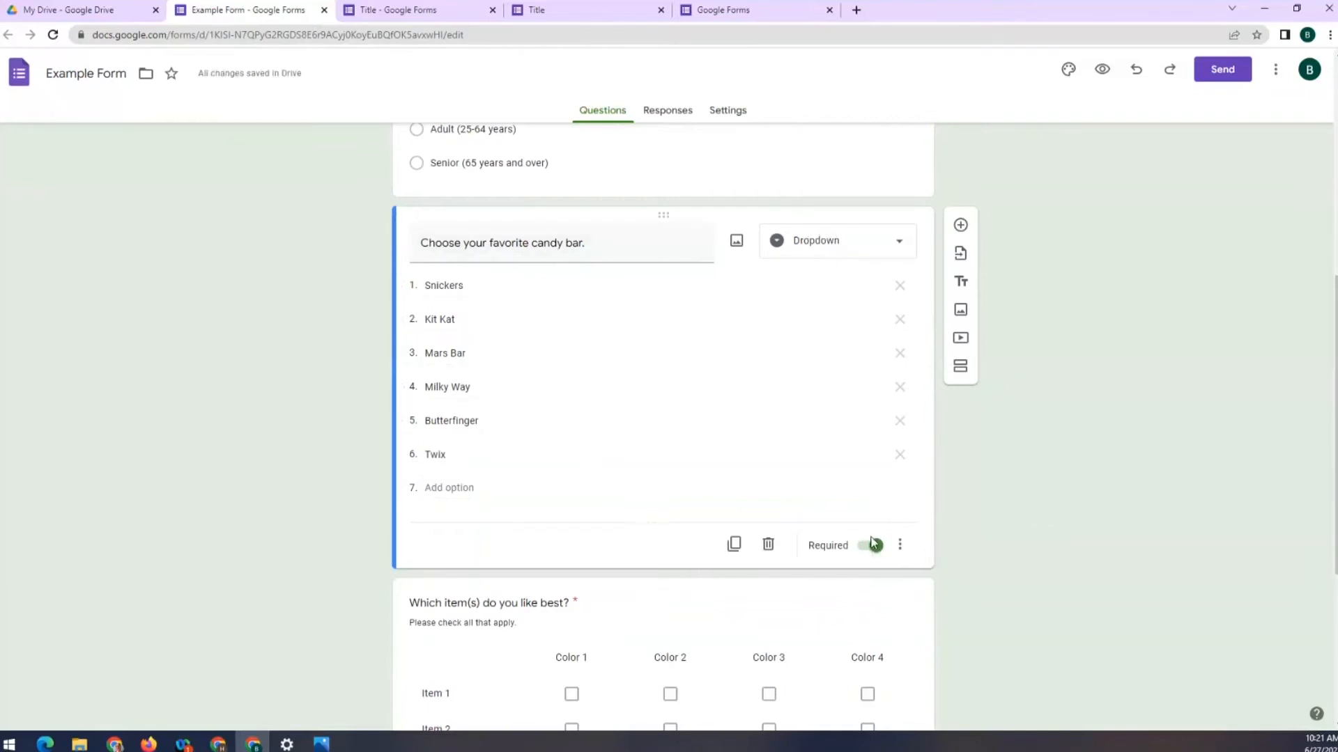
scroll(864, 515, "down", 4)
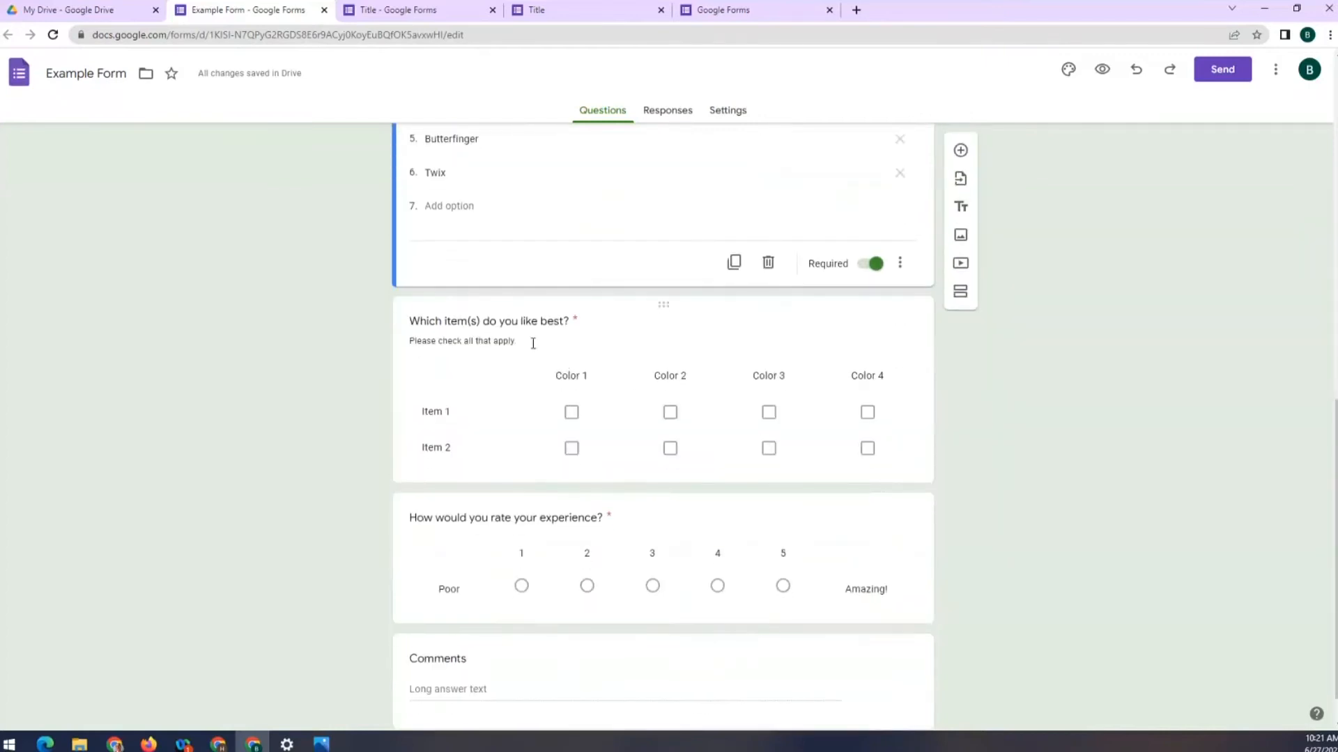
Add a third row named Item 3 to the checkbox grid question
left_click(555, 344)
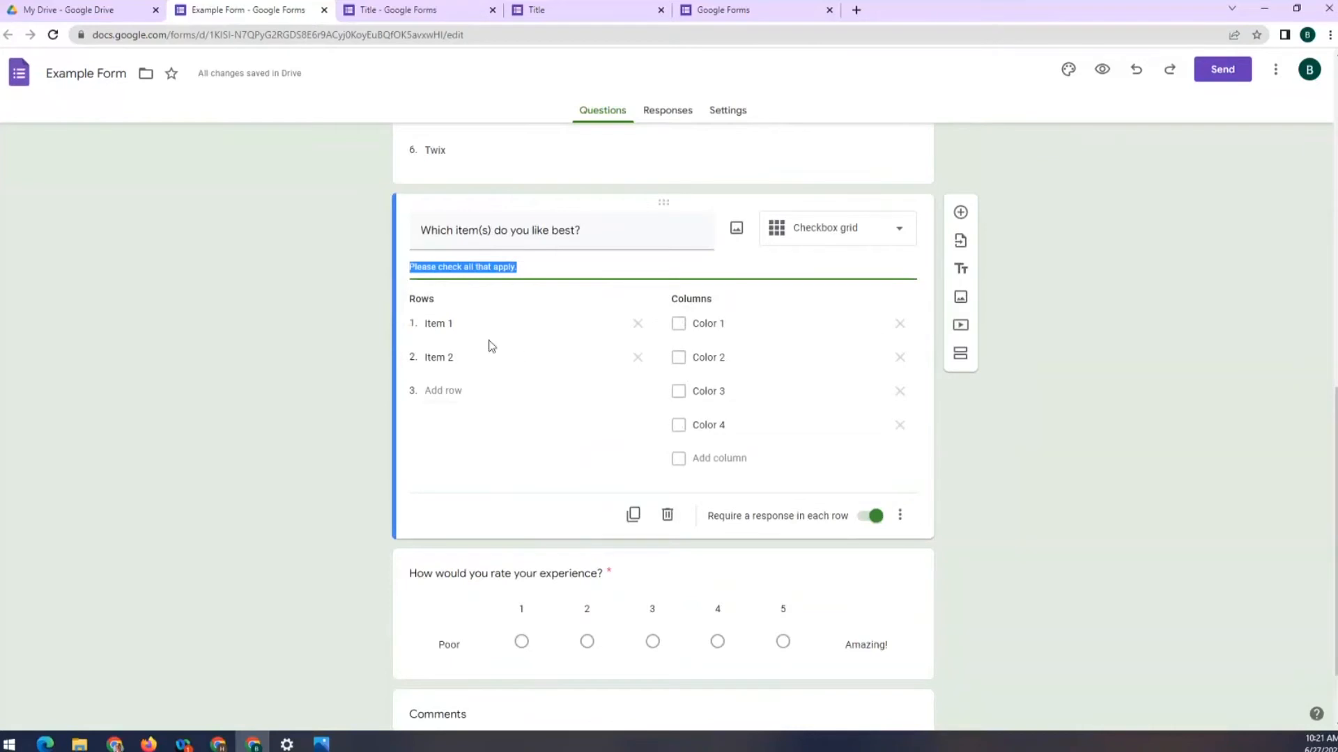
left_click(449, 389)
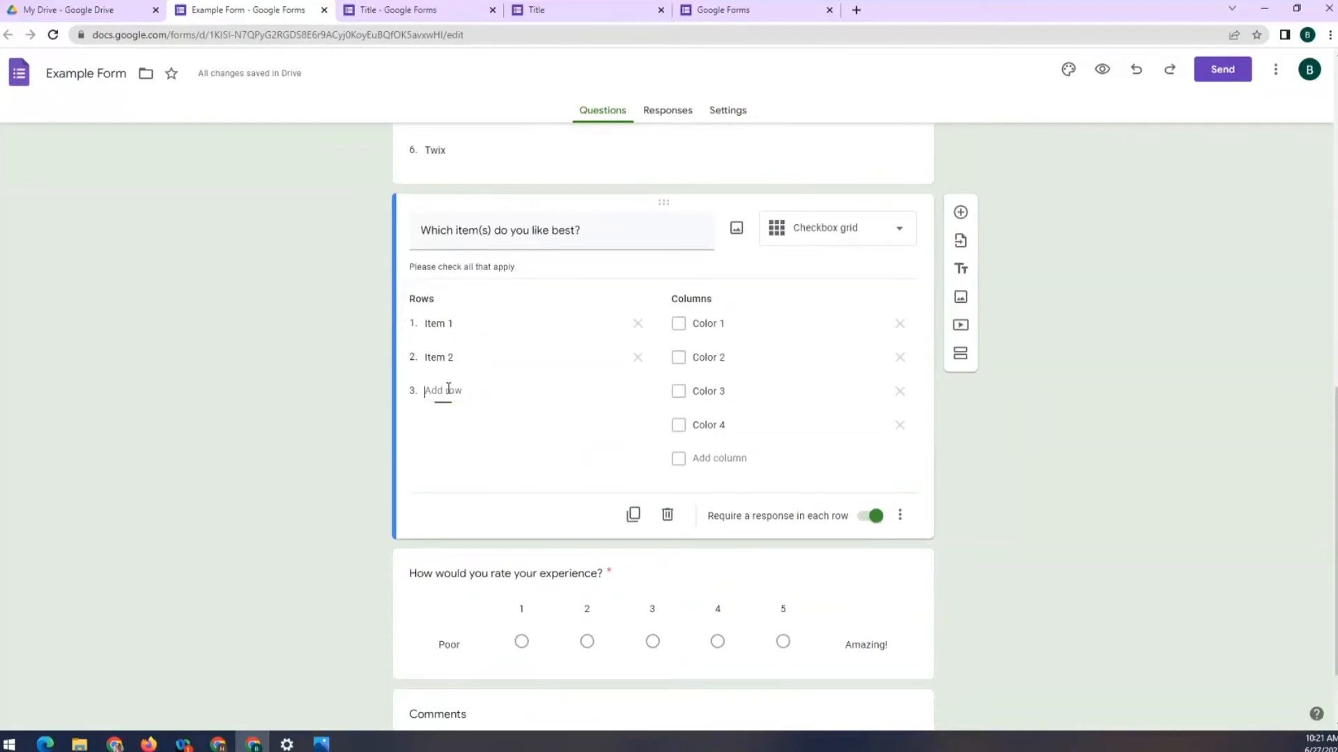
type("Item 3")
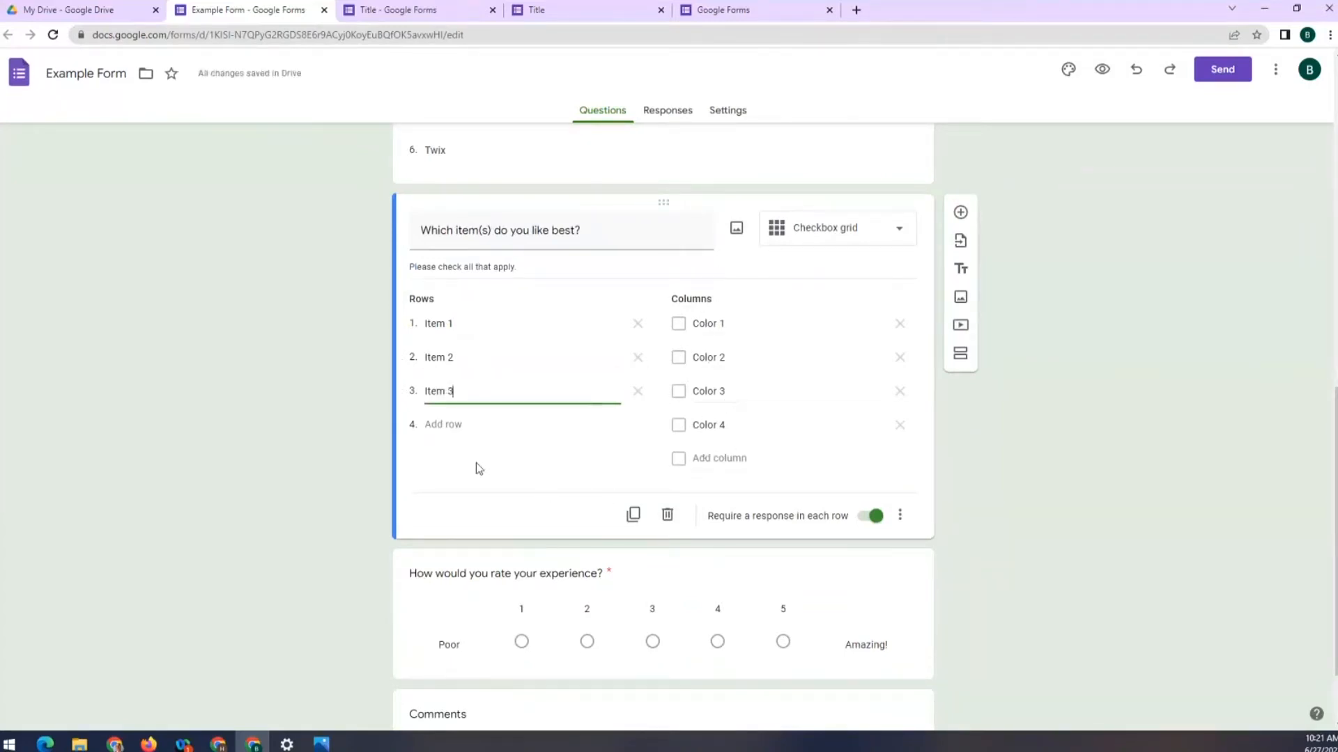
left_click(692, 446)
Look over the 1–5 rating question and the Comments question, then preview the form
scroll(579, 376, "down", 2)
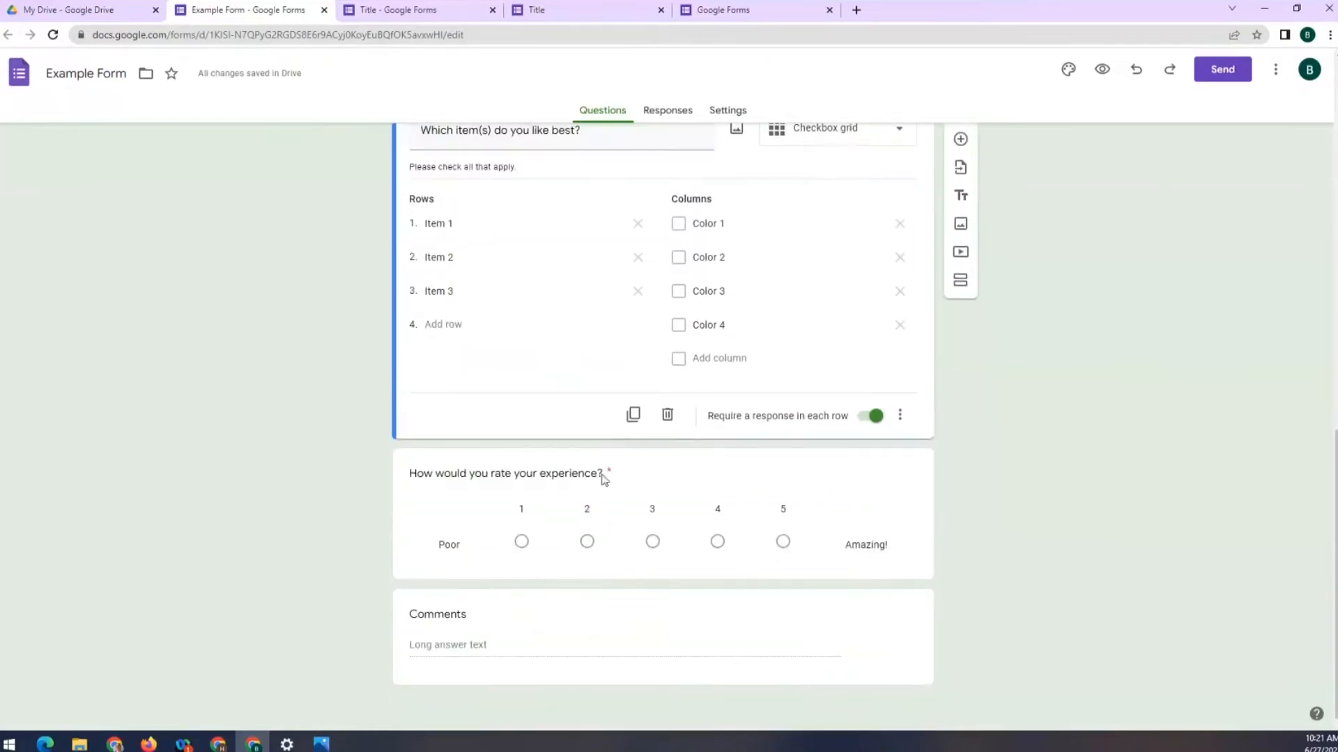
left_click(447, 514)
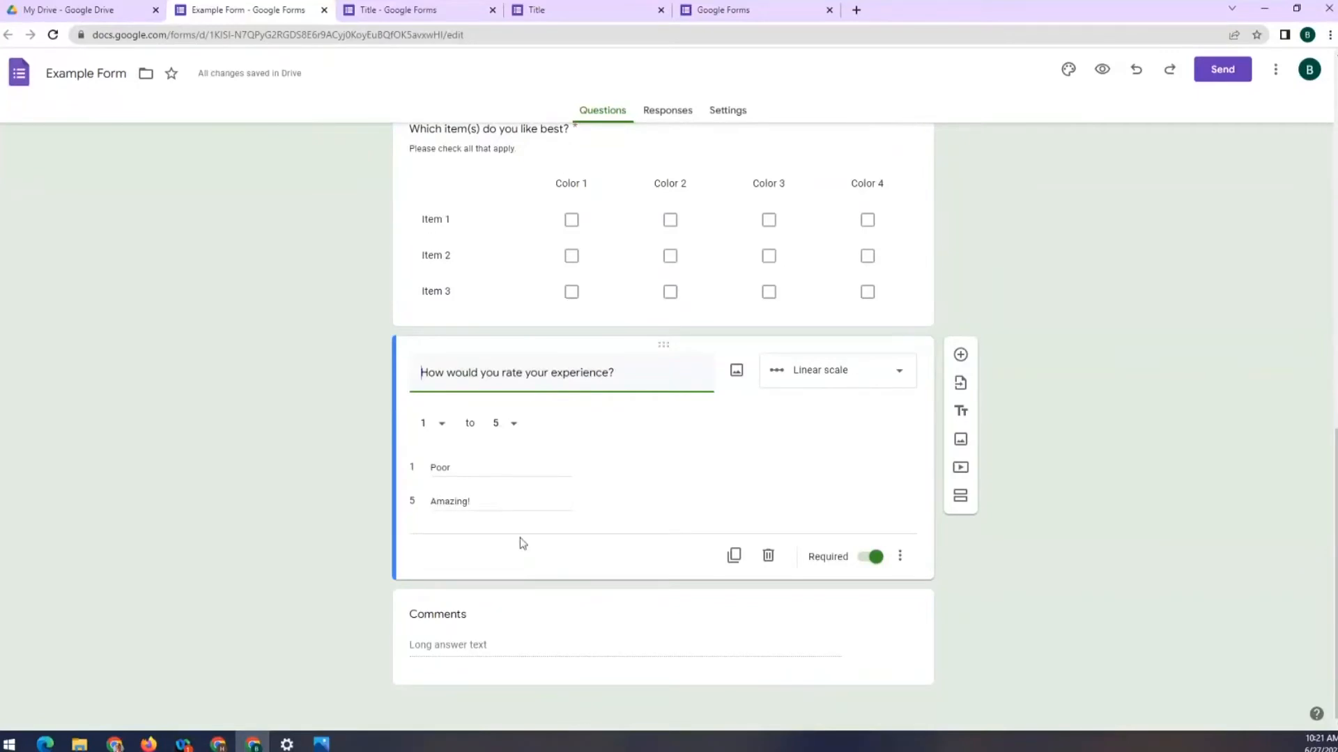
left_click(543, 624)
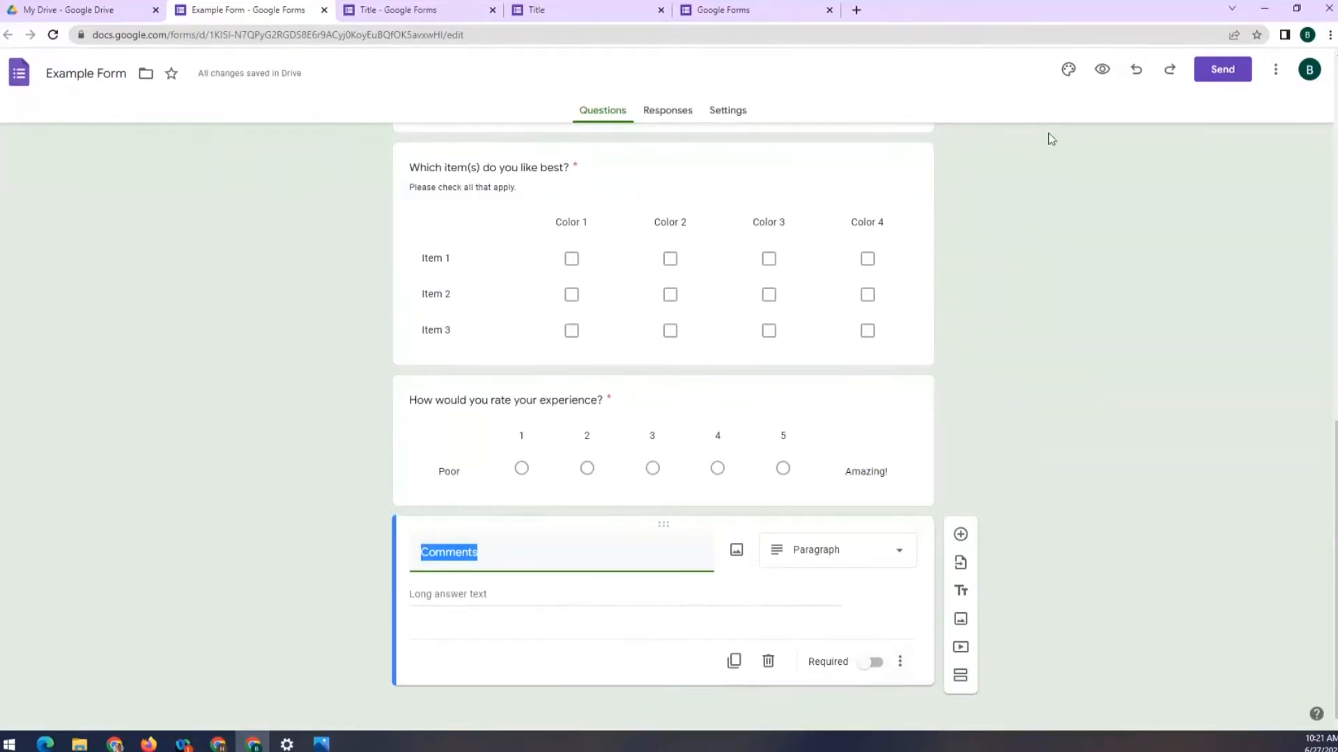
left_click(1101, 72)
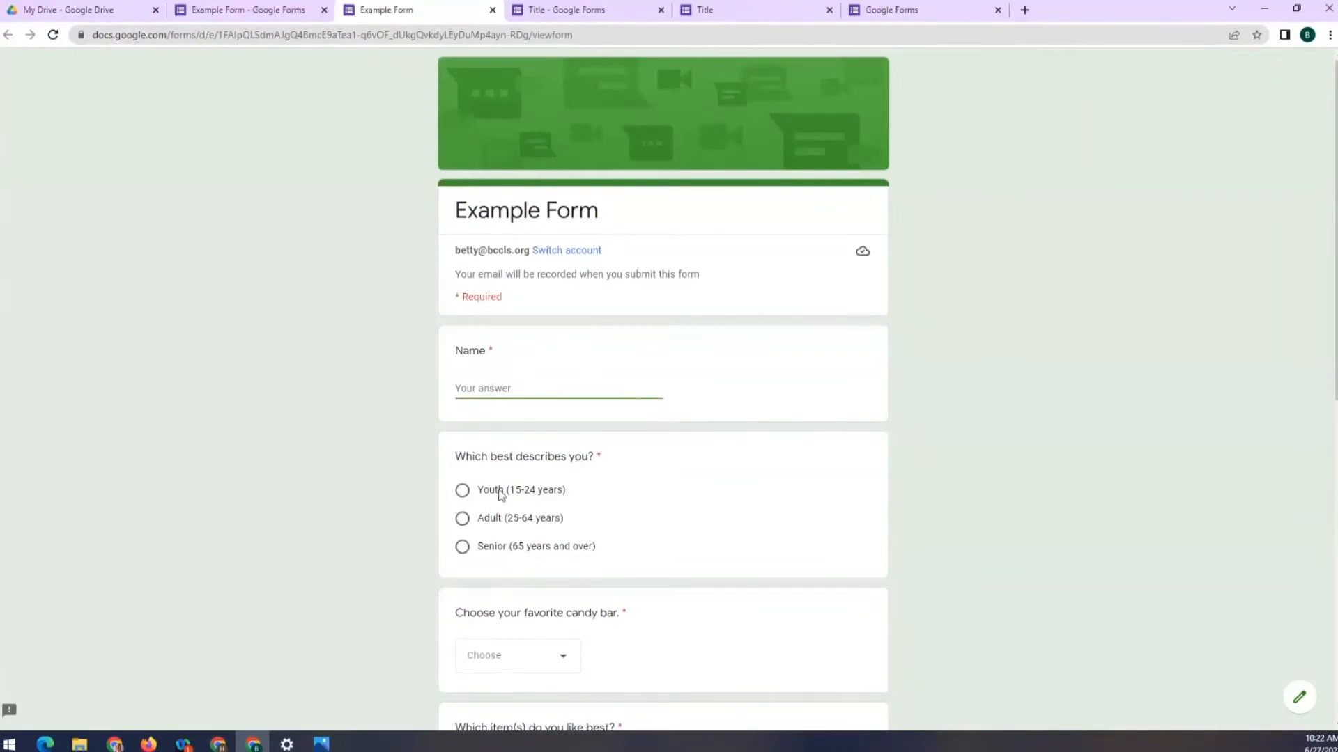
Enter the respondent's name, choose Adult as the age group and Snickers as favourite candy bar
scroll(474, 418, "down", 1)
type("Betty")
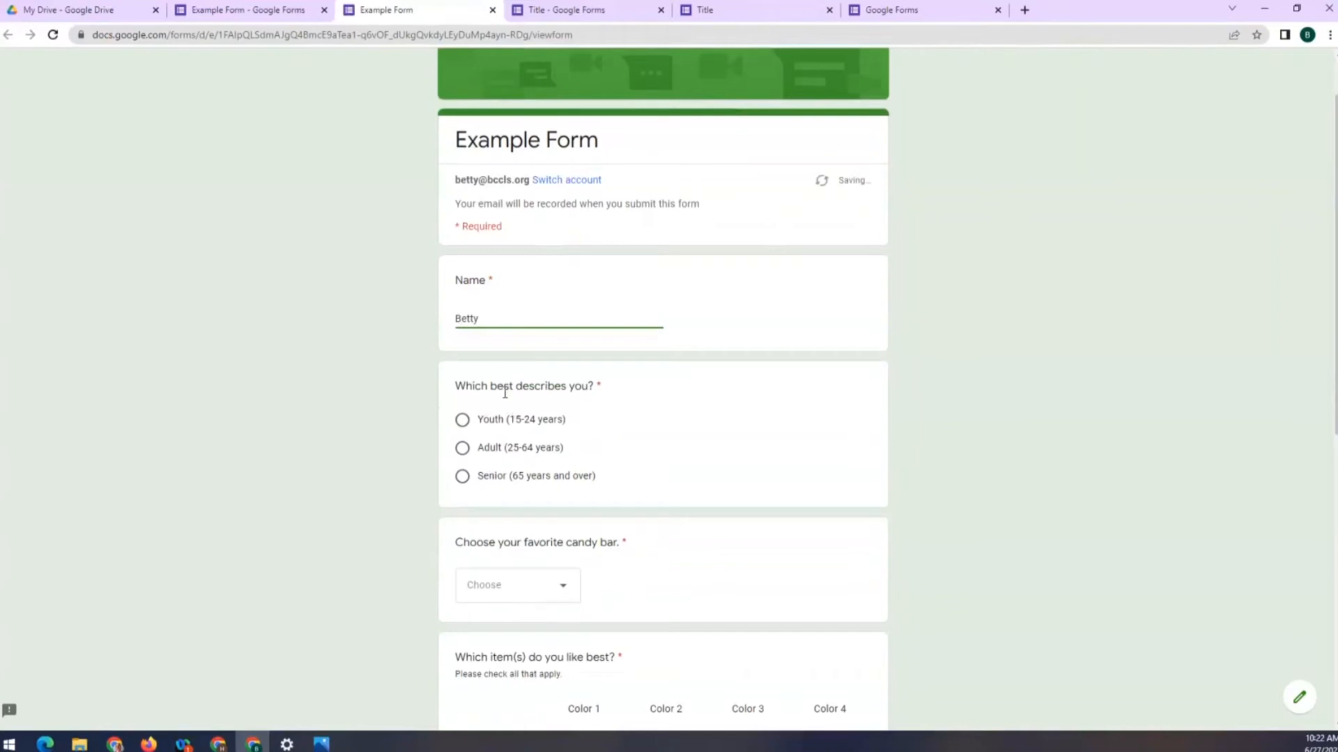
left_click(464, 421)
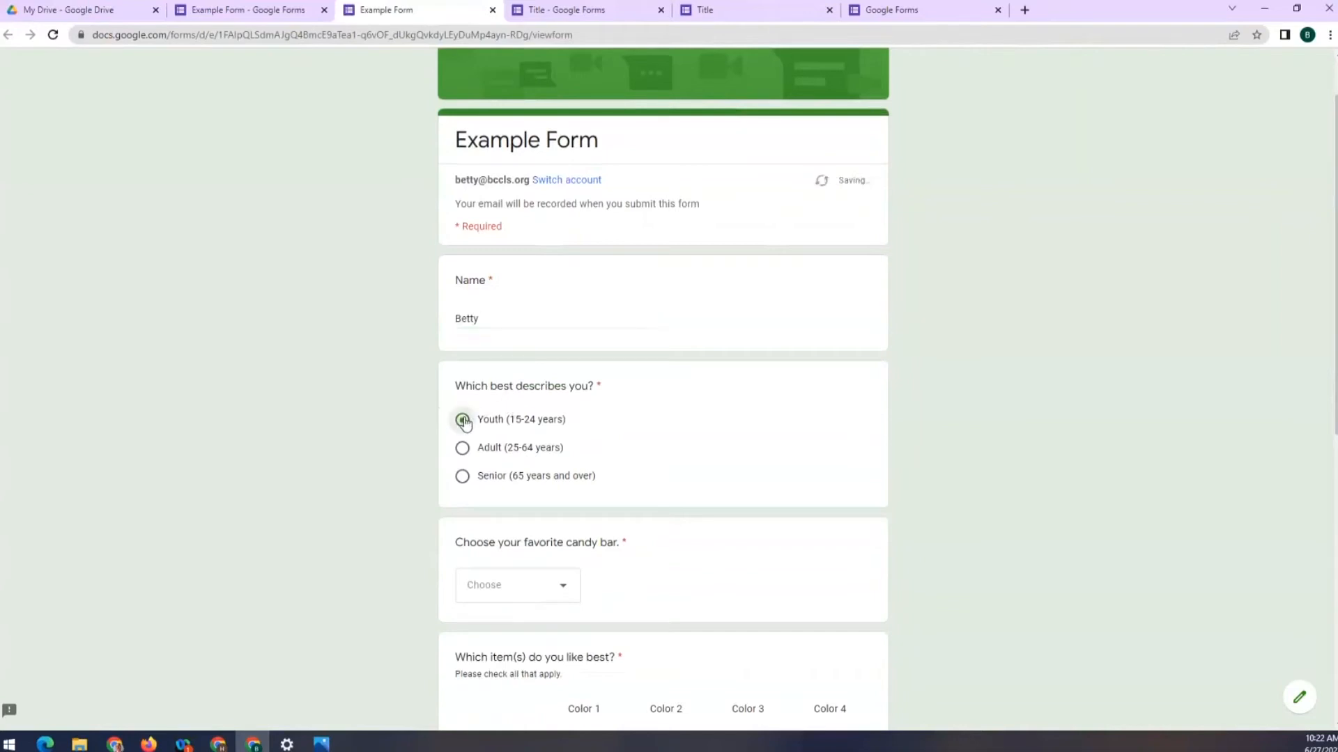
left_click(462, 450)
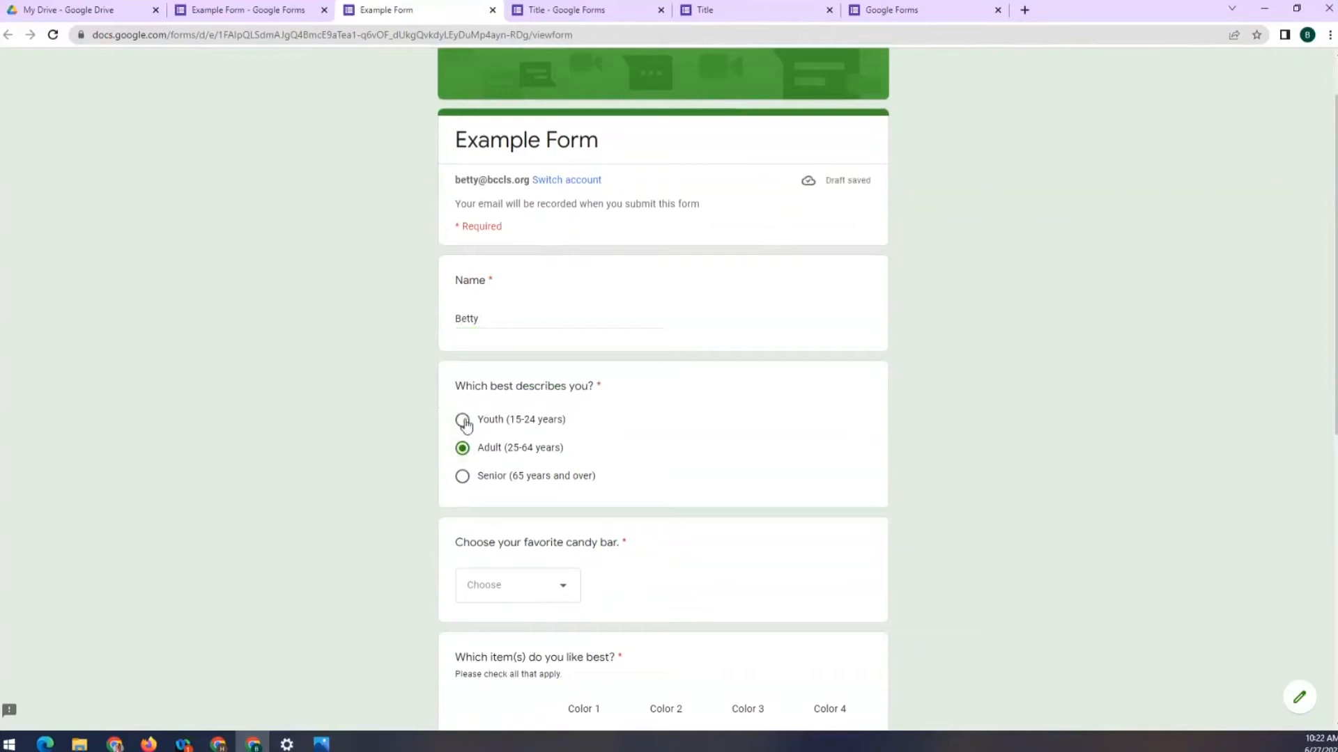
scroll(426, 545, "down", 2)
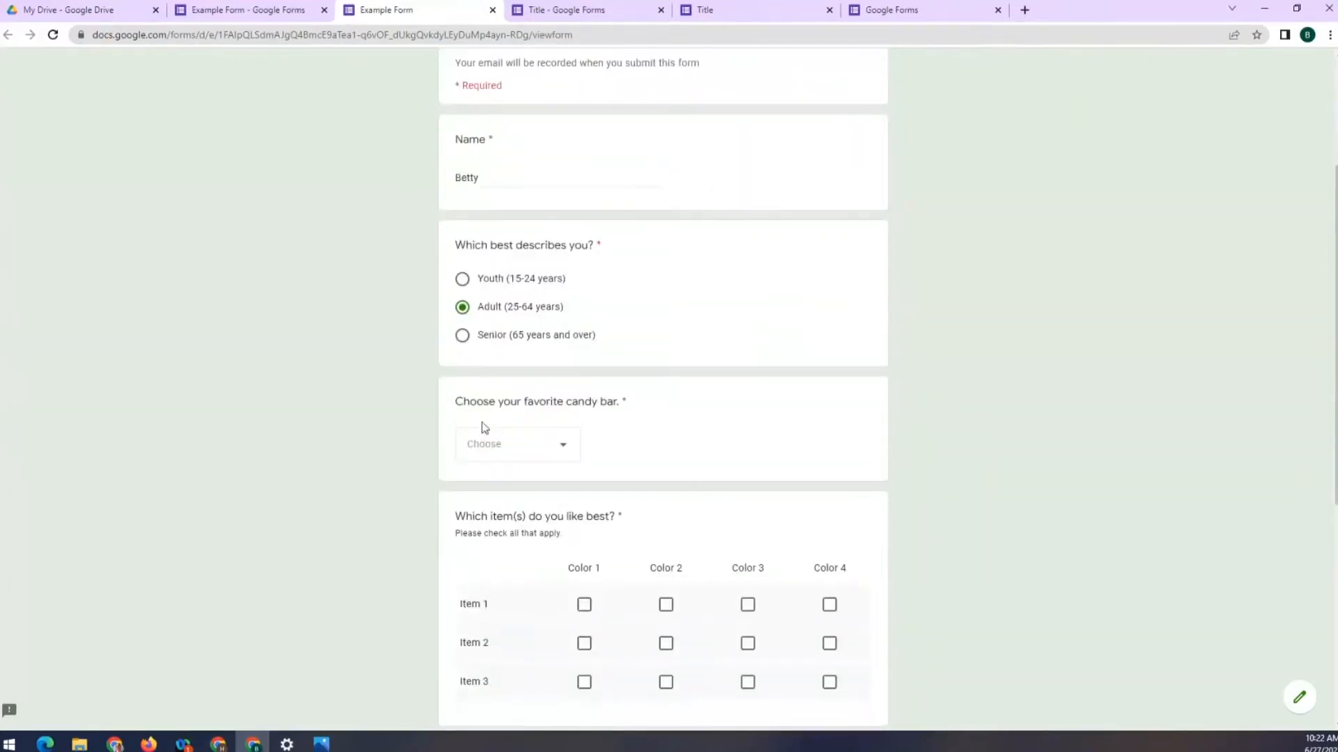
left_click(554, 453)
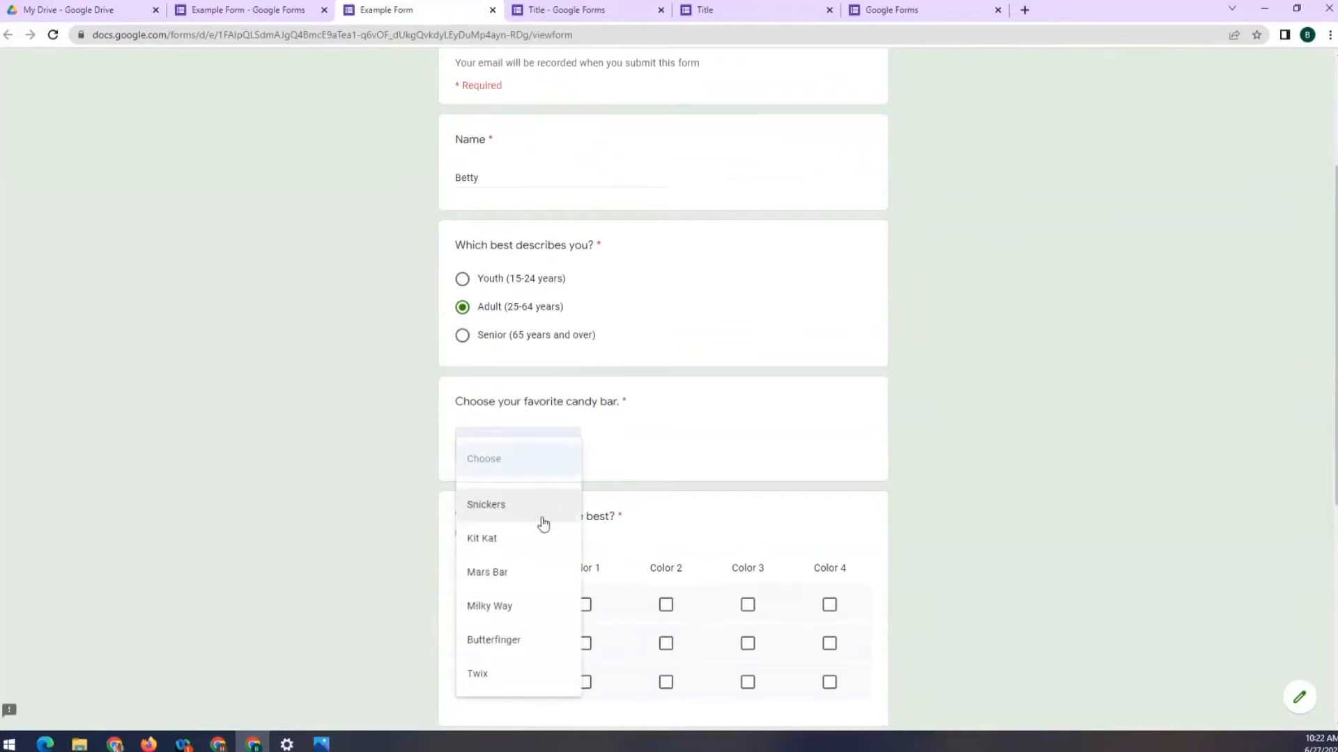
left_click(525, 505)
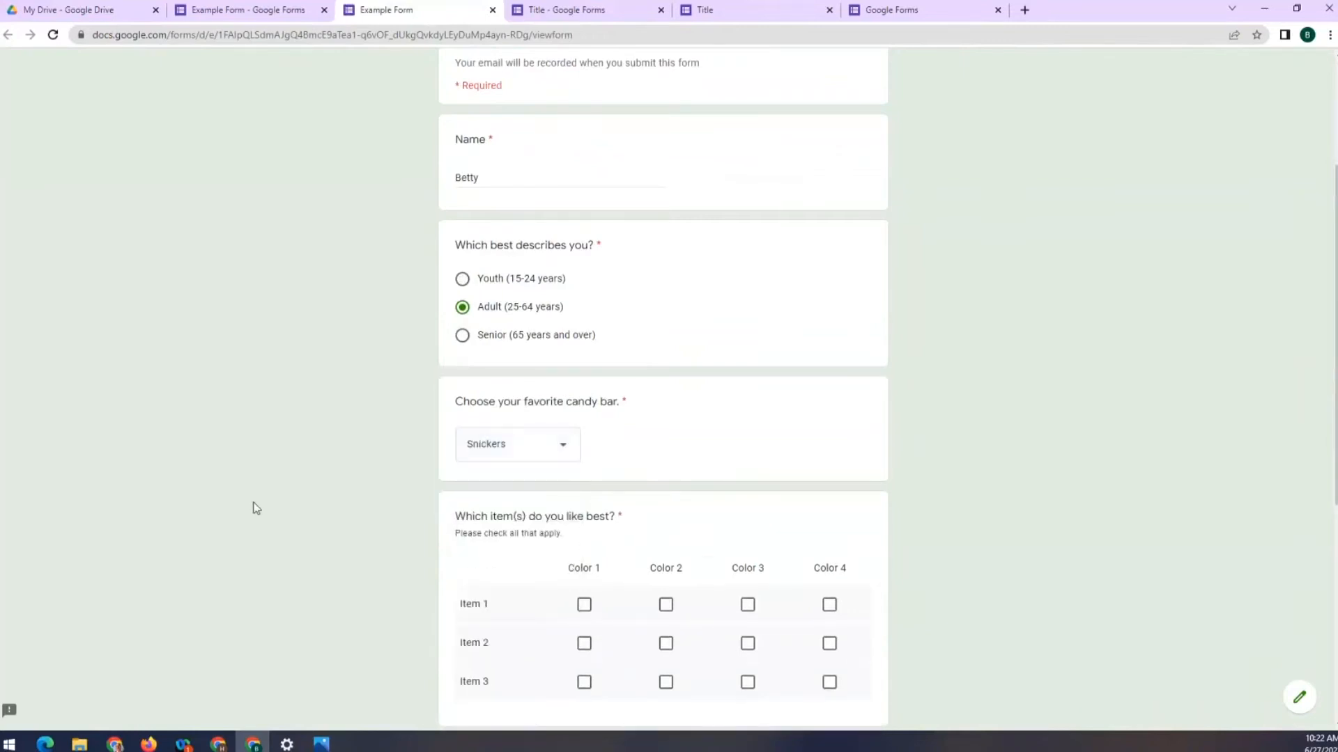
Tick the grid: Colors 1 and 2 for Item 1, Color 3 for Item 2, Colors 3 and 4 for Item 3
scroll(350, 450, "down", 4)
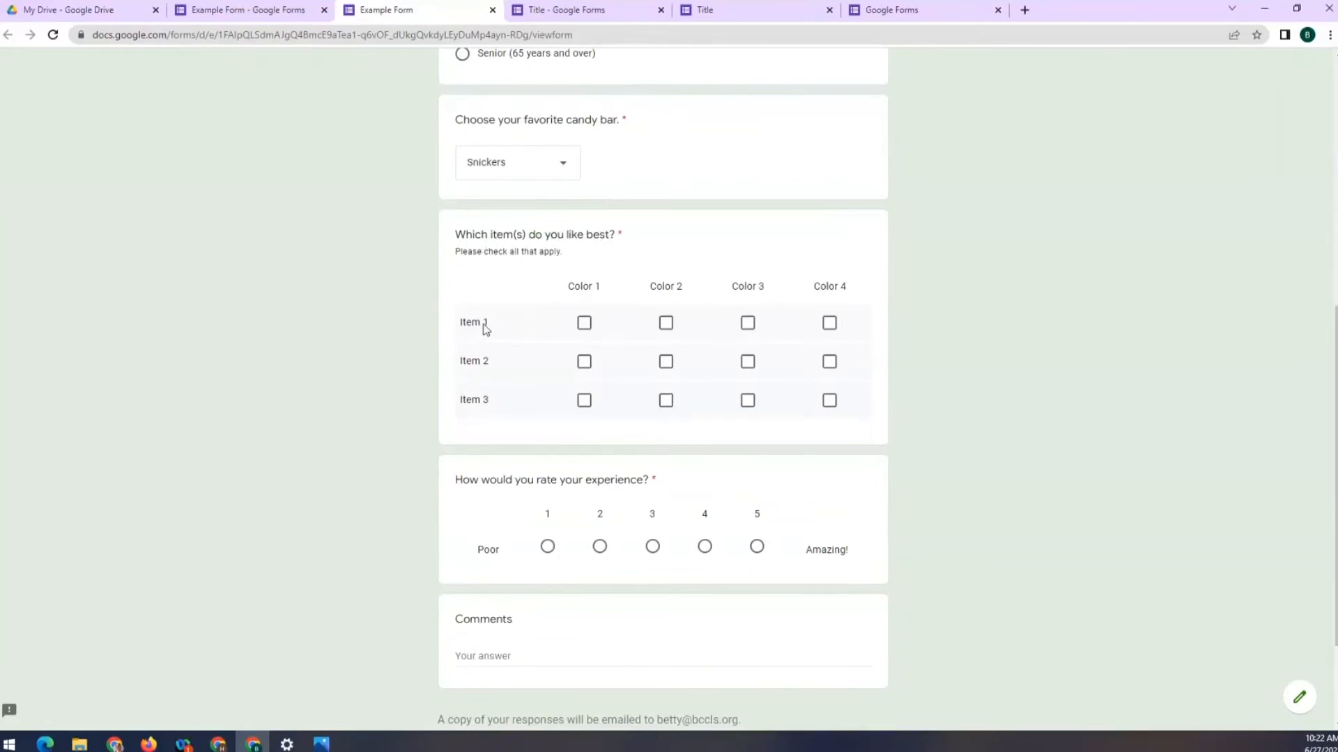
left_click(584, 323)
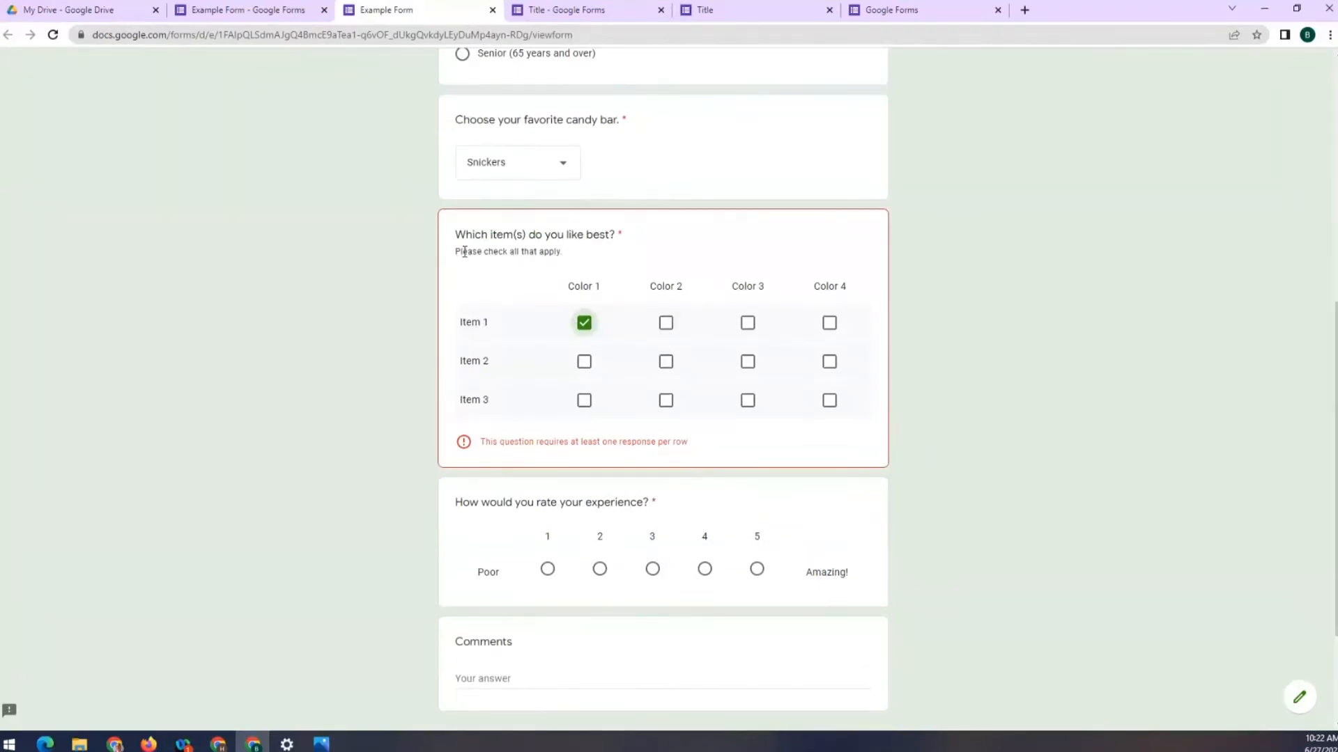
left_click(665, 322)
left_click(748, 362)
left_click(829, 401)
left_click(746, 402)
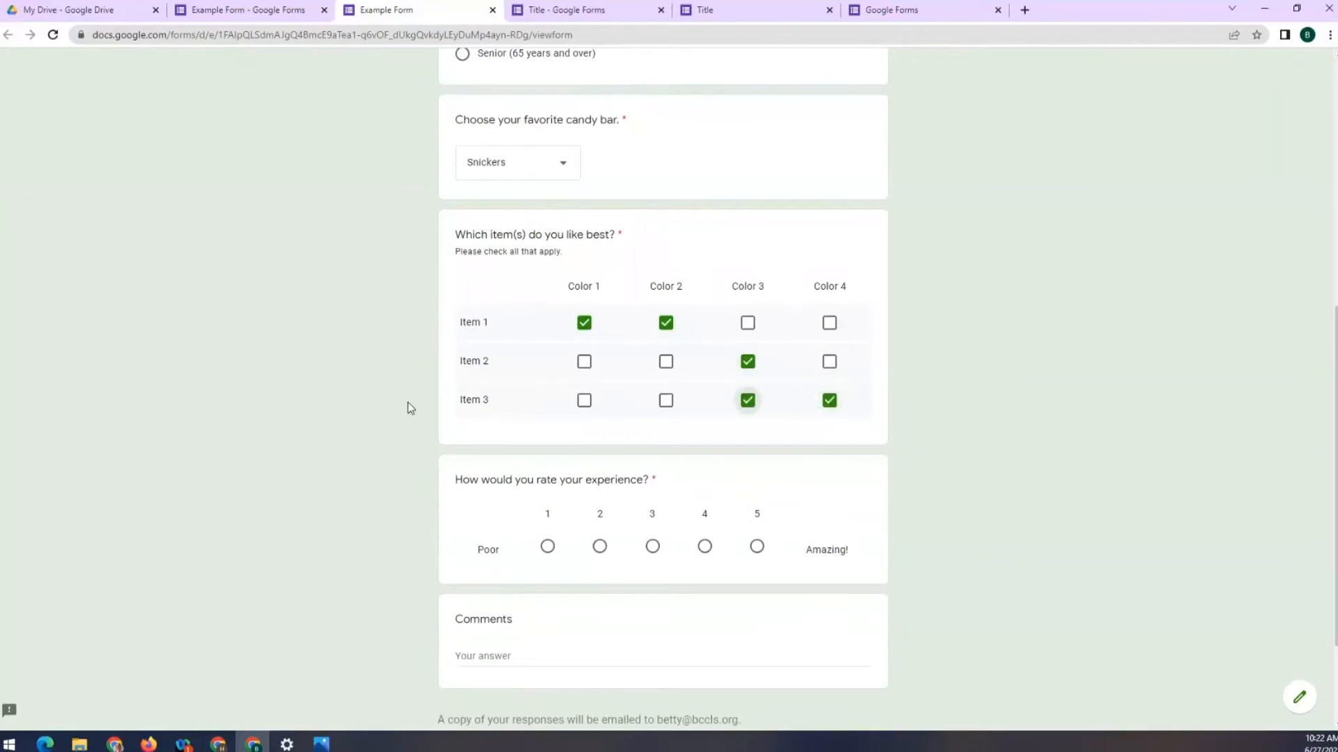
Rate the experience 5, Amazing
scroll(407, 403, "up", 1)
scroll(411, 413, "down", 3)
left_click(548, 408)
left_click(599, 407)
left_click(652, 407)
left_click(702, 407)
left_click(757, 407)
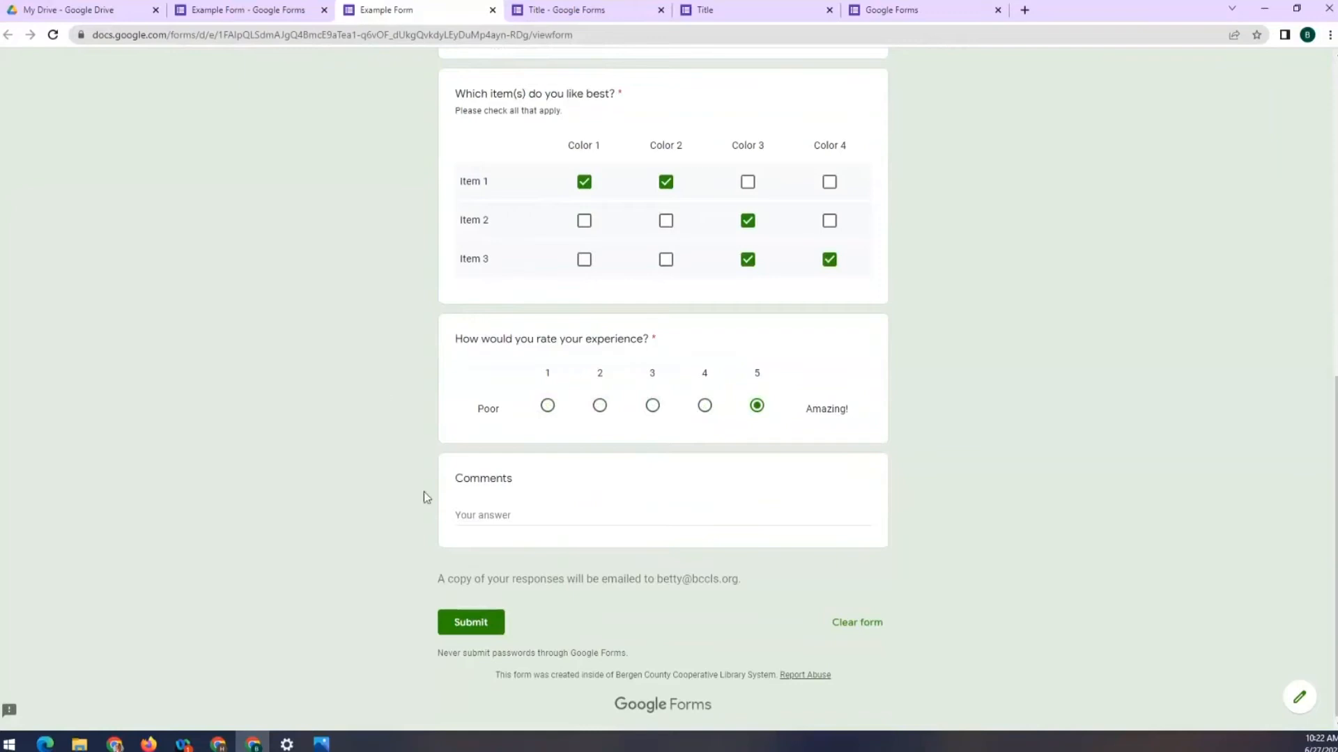
Type 'Comments' in the Comments field and submit the response
left_click(490, 517)
type("Comments")
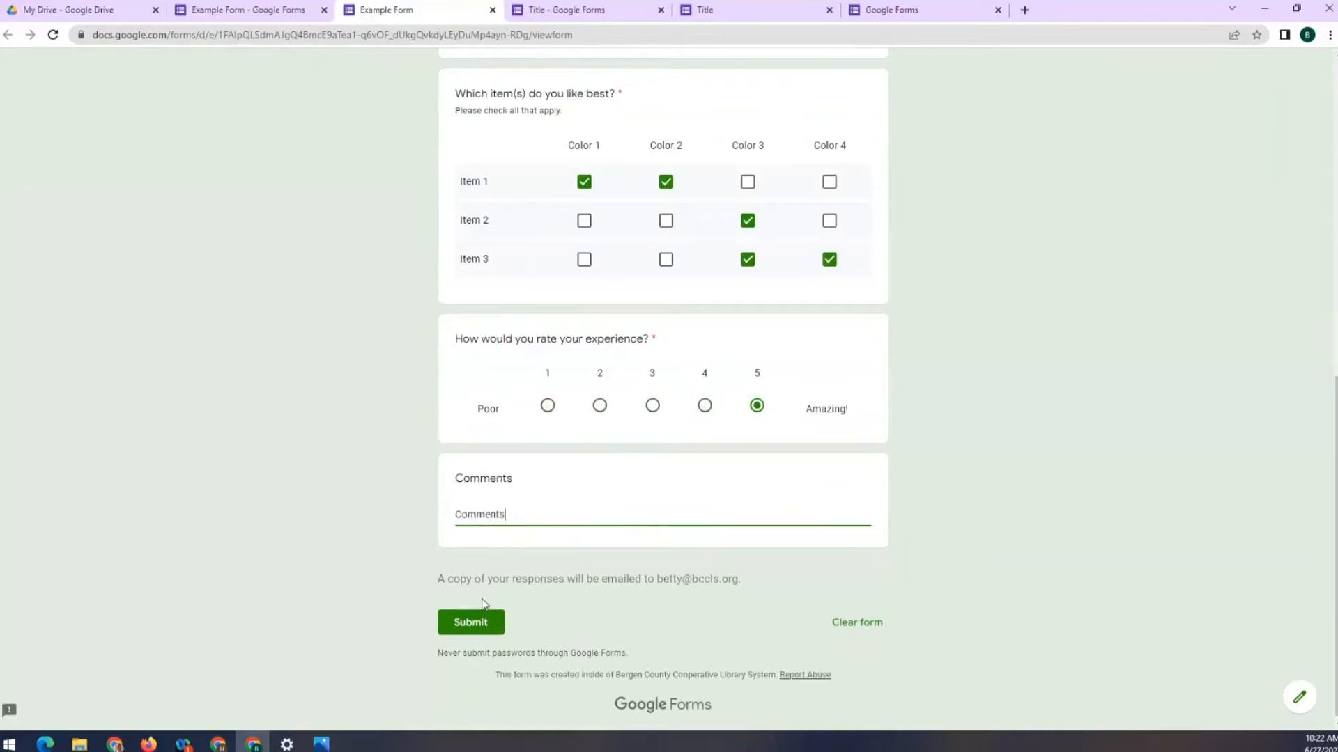
left_click(476, 623)
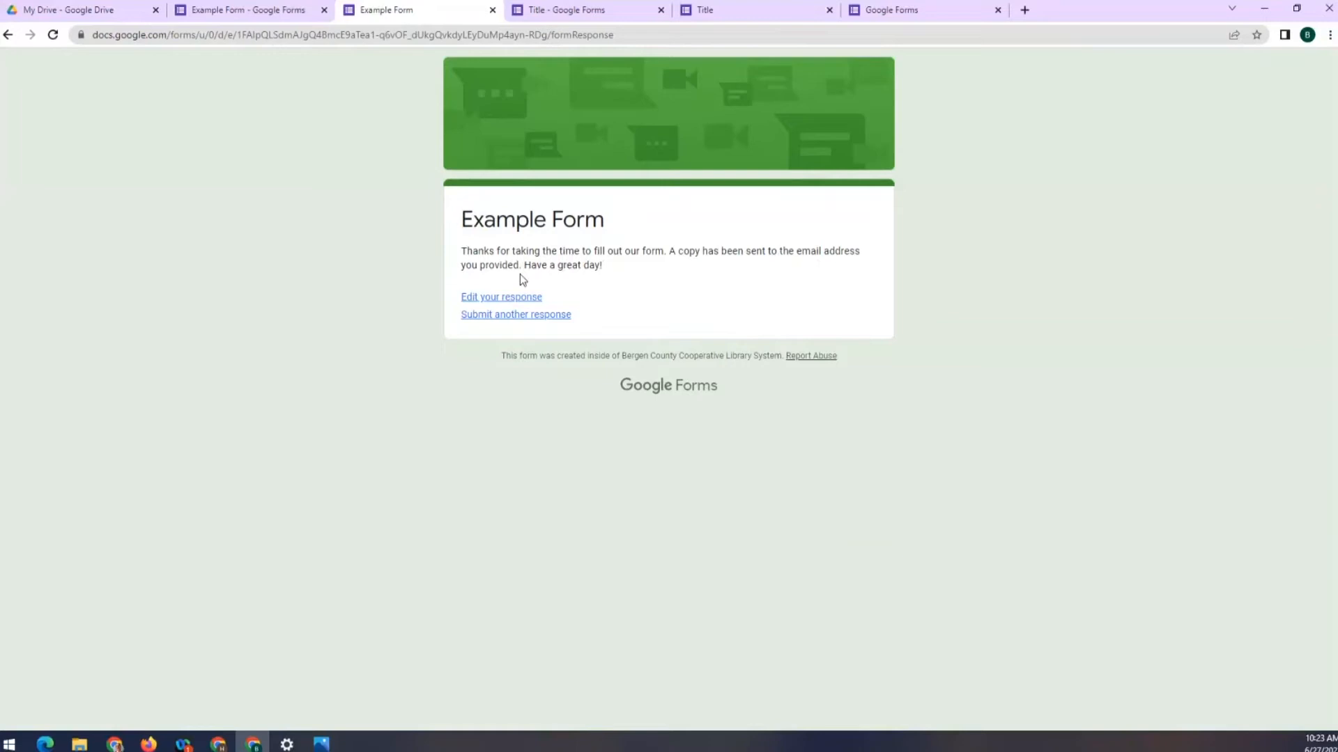
Return to the Example Form editor's Settings and expand the Responses and Presentation sections
left_click(237, 12)
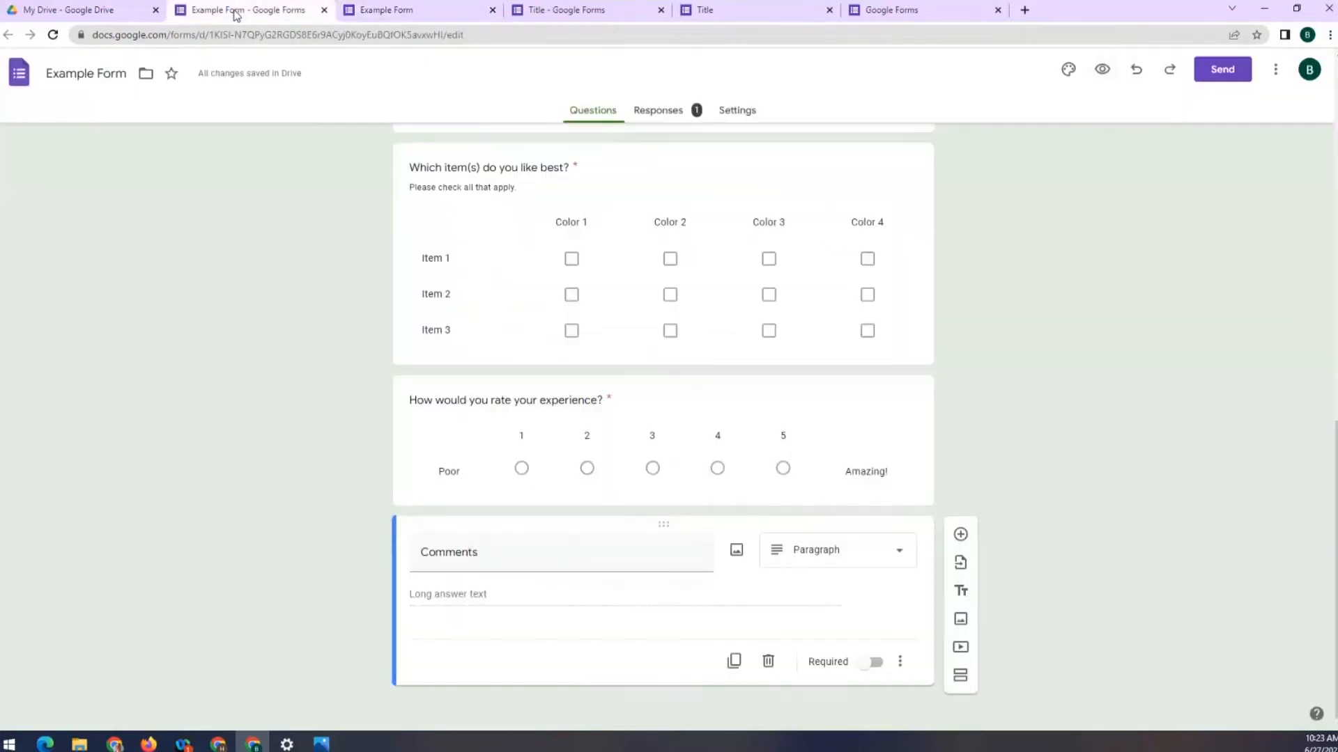
left_click(731, 109)
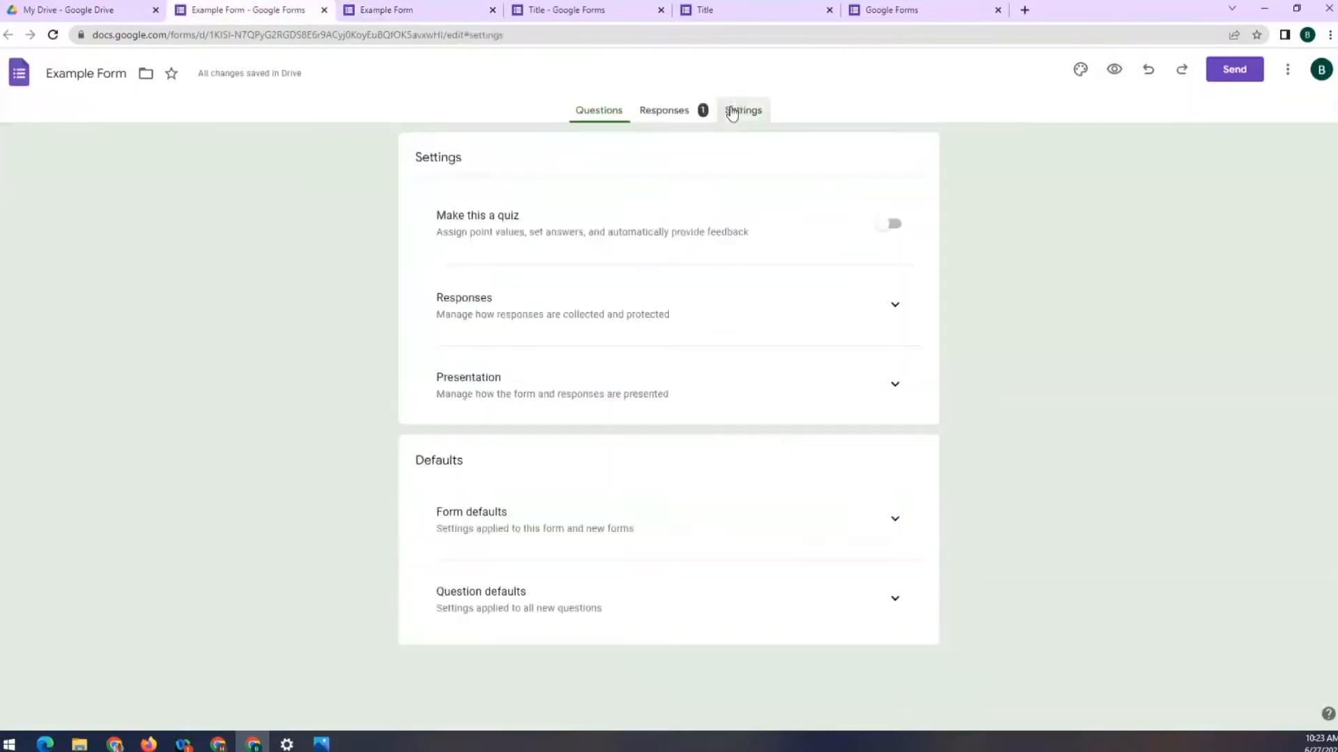
left_click(894, 306)
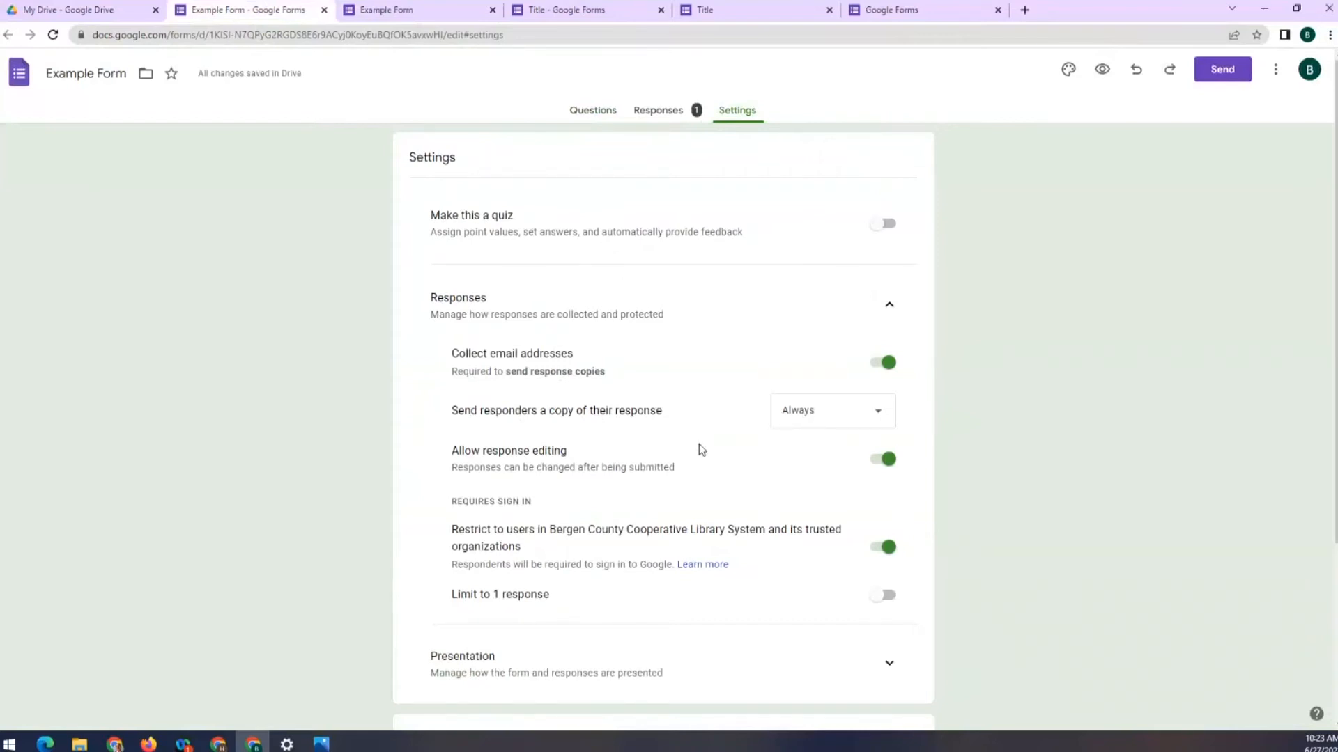
scroll(706, 447, "down", 2)
scroll(708, 445, "down", 1)
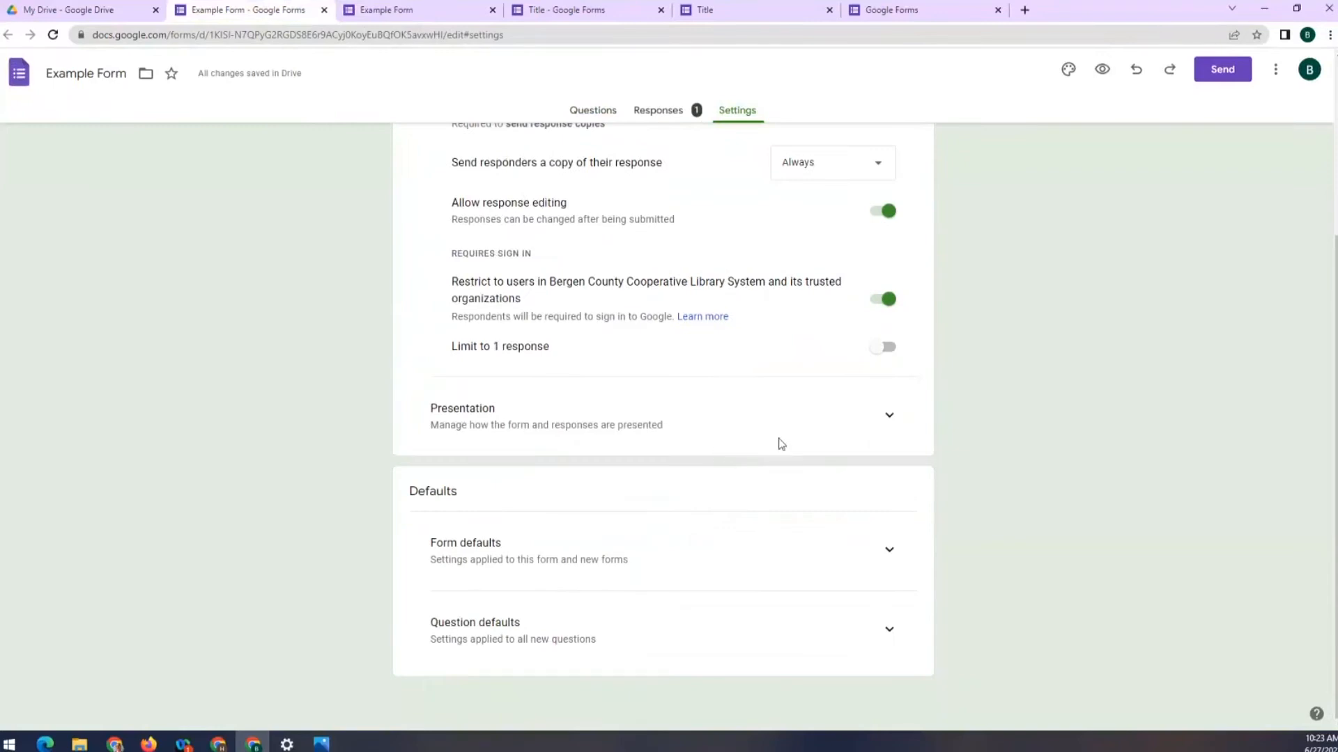
left_click(889, 416)
scroll(793, 490, "down", 1)
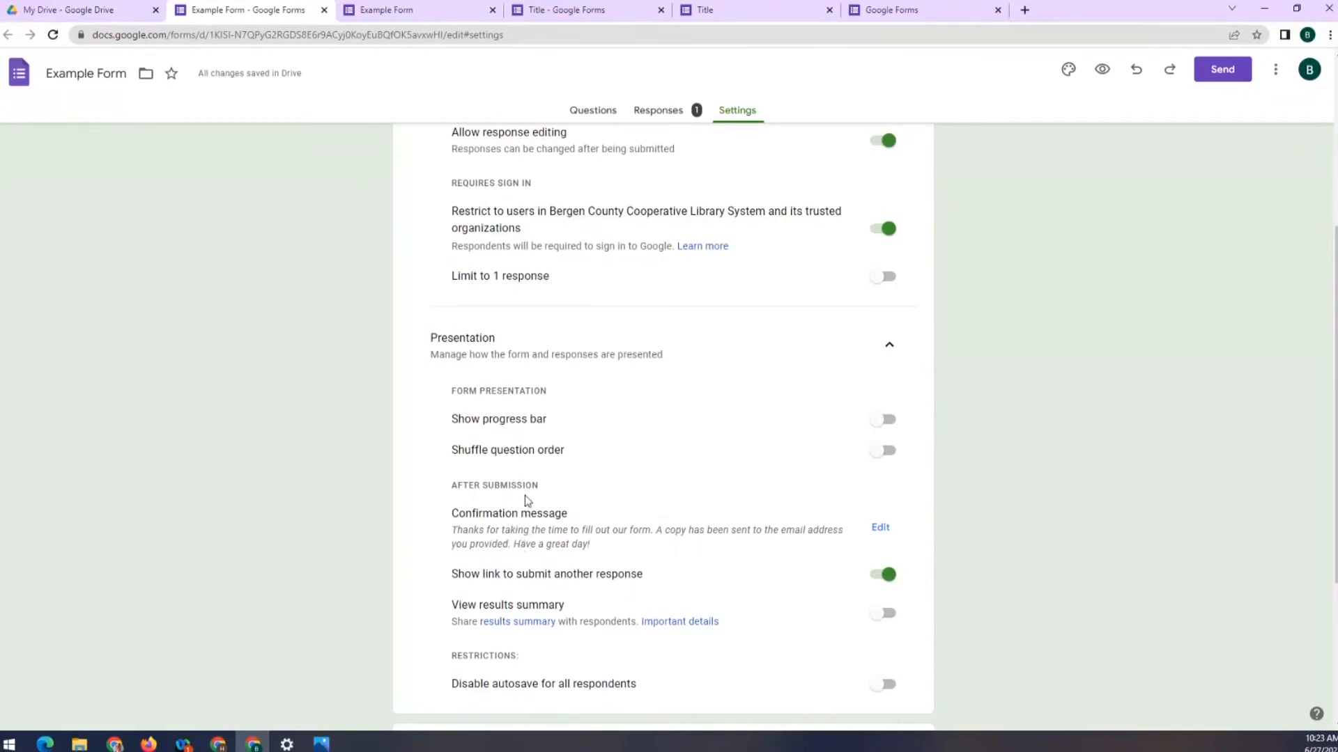
scroll(526, 495, "up", 5)
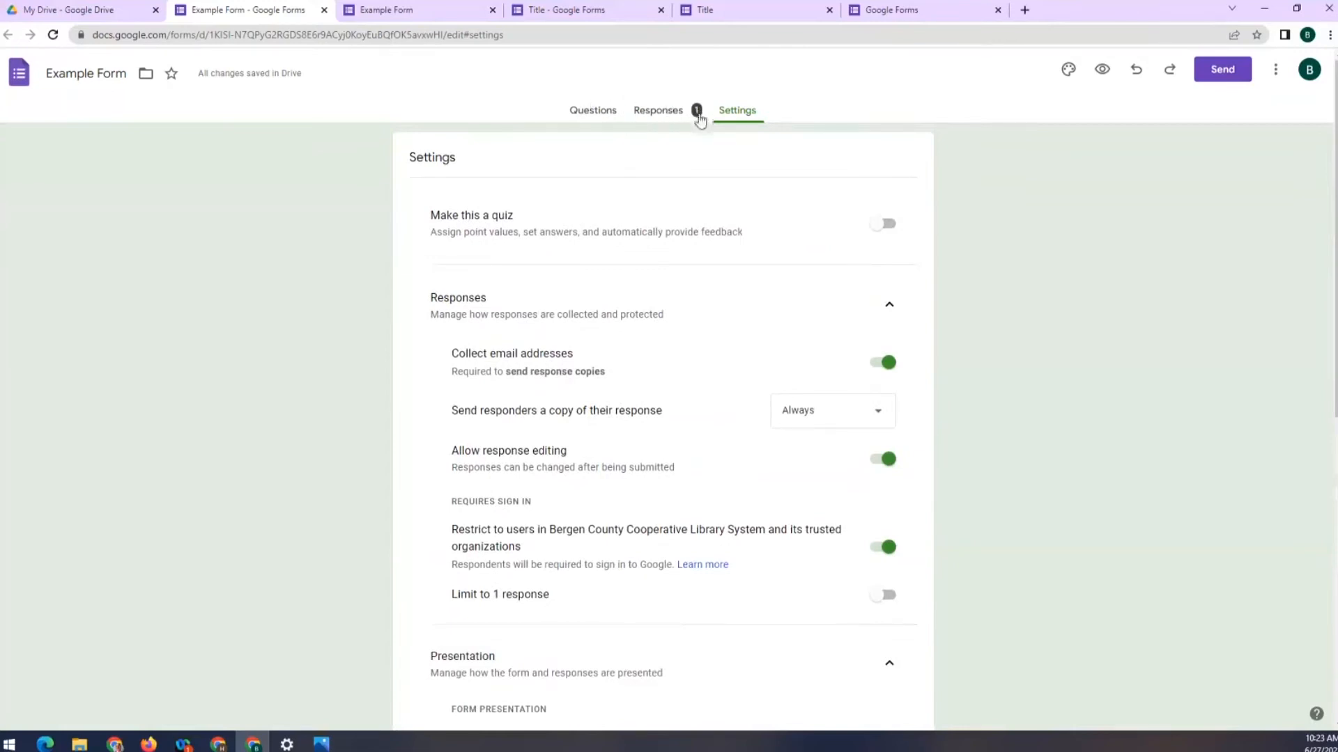
Open the Responses tab and scroll through the Summary charts for age, candy bar, grid and rating
left_click(656, 113)
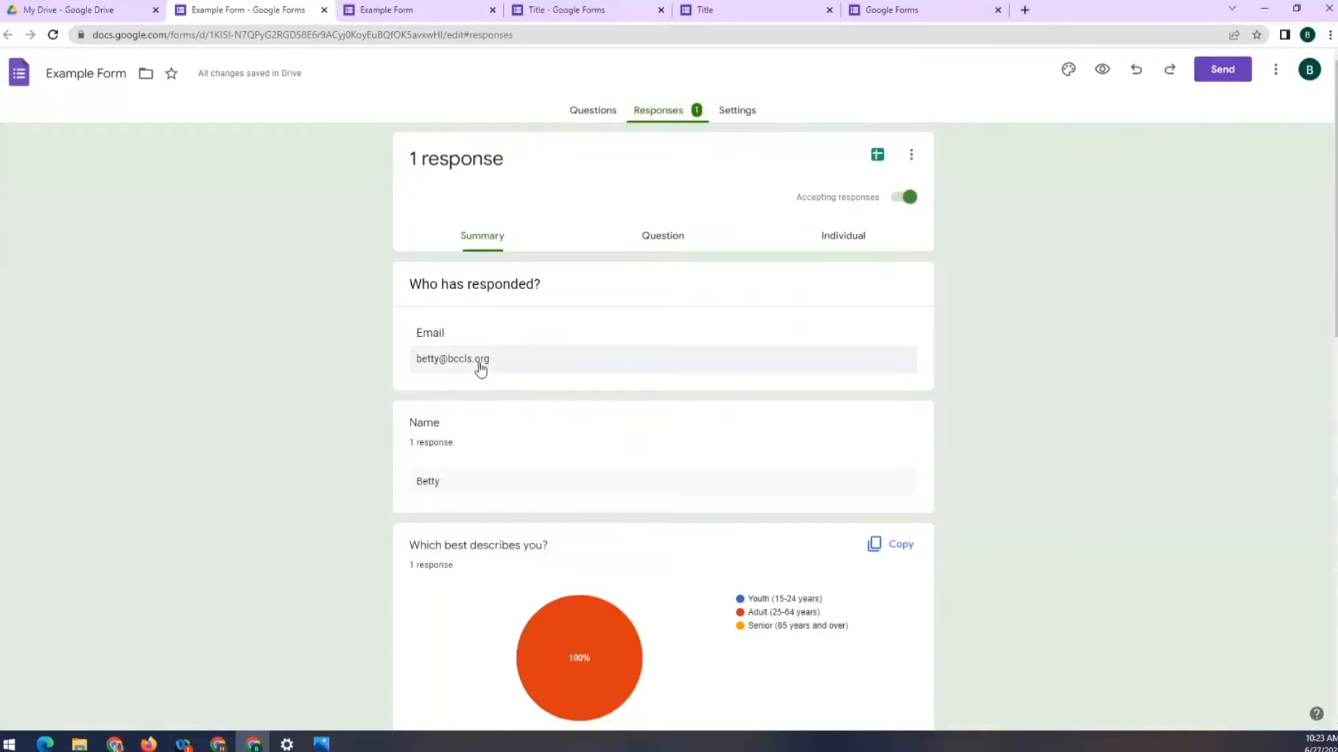
scroll(450, 483, "down", 2)
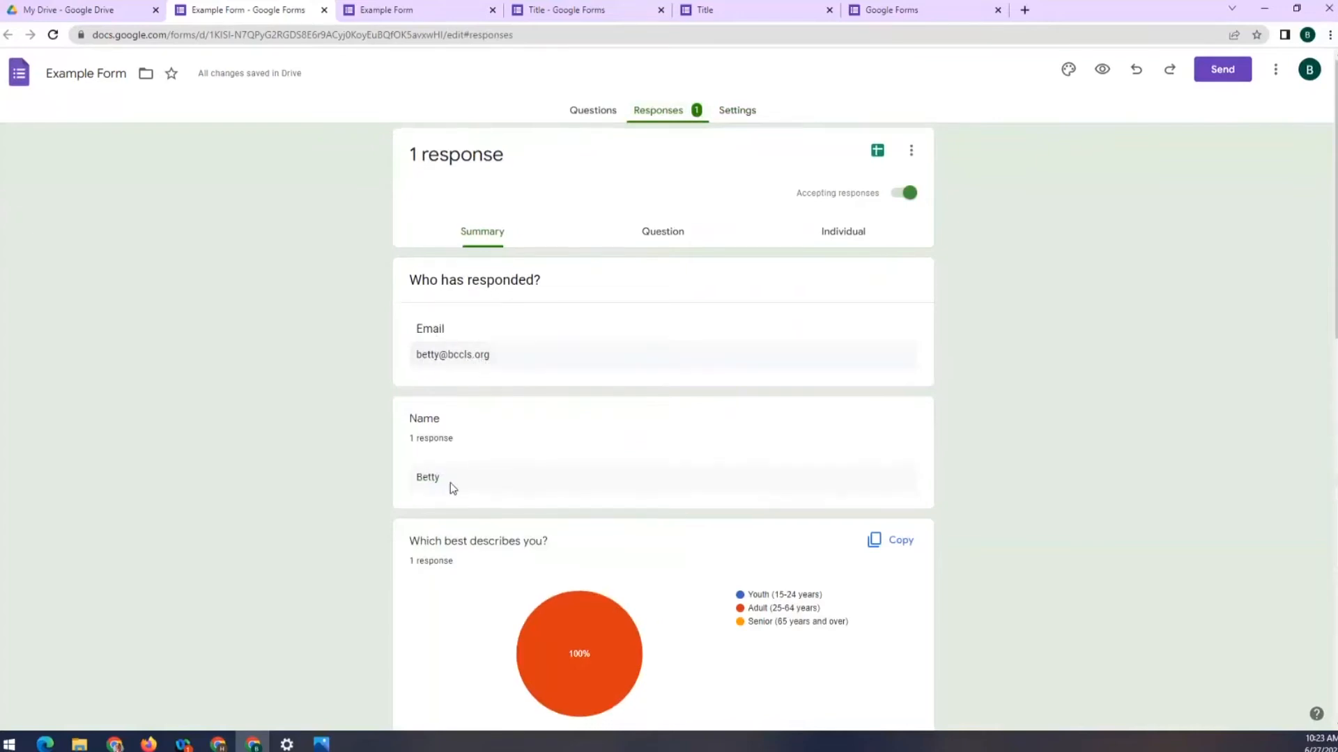
scroll(486, 450, "down", 3)
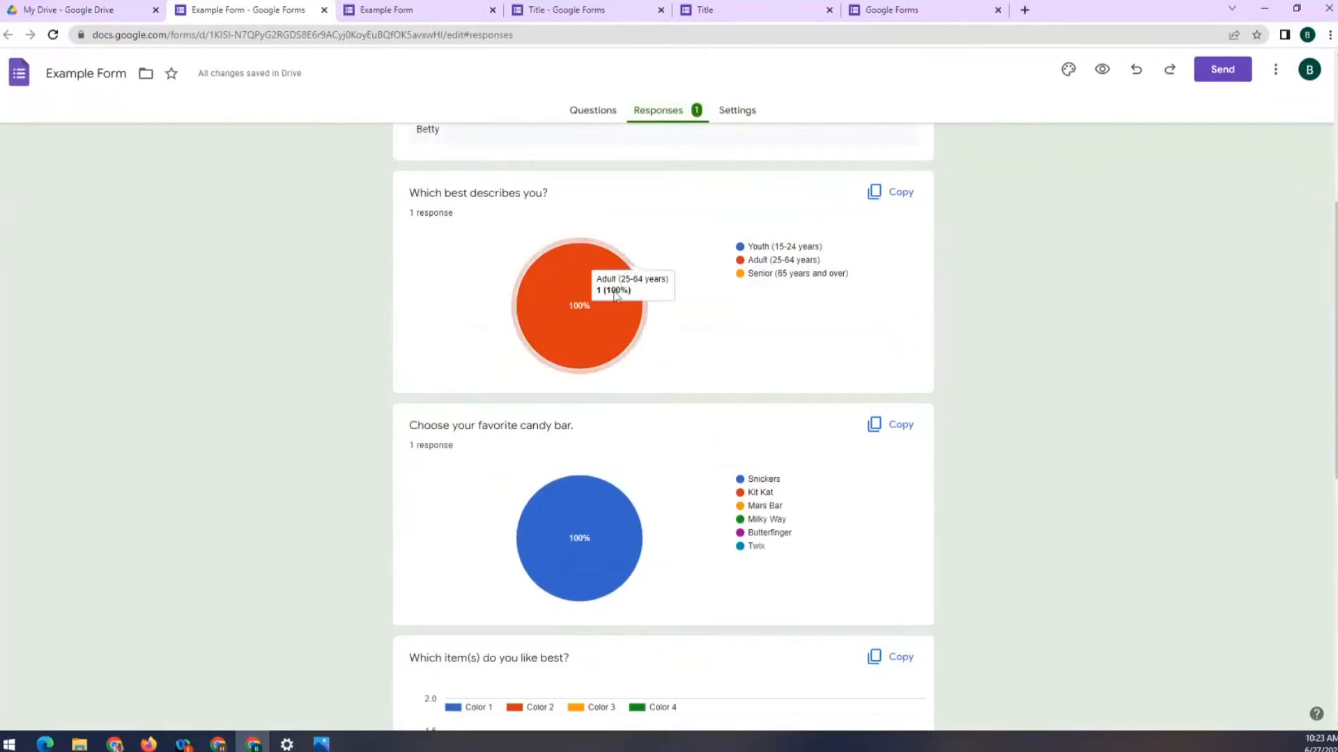
scroll(645, 487, "down", 3)
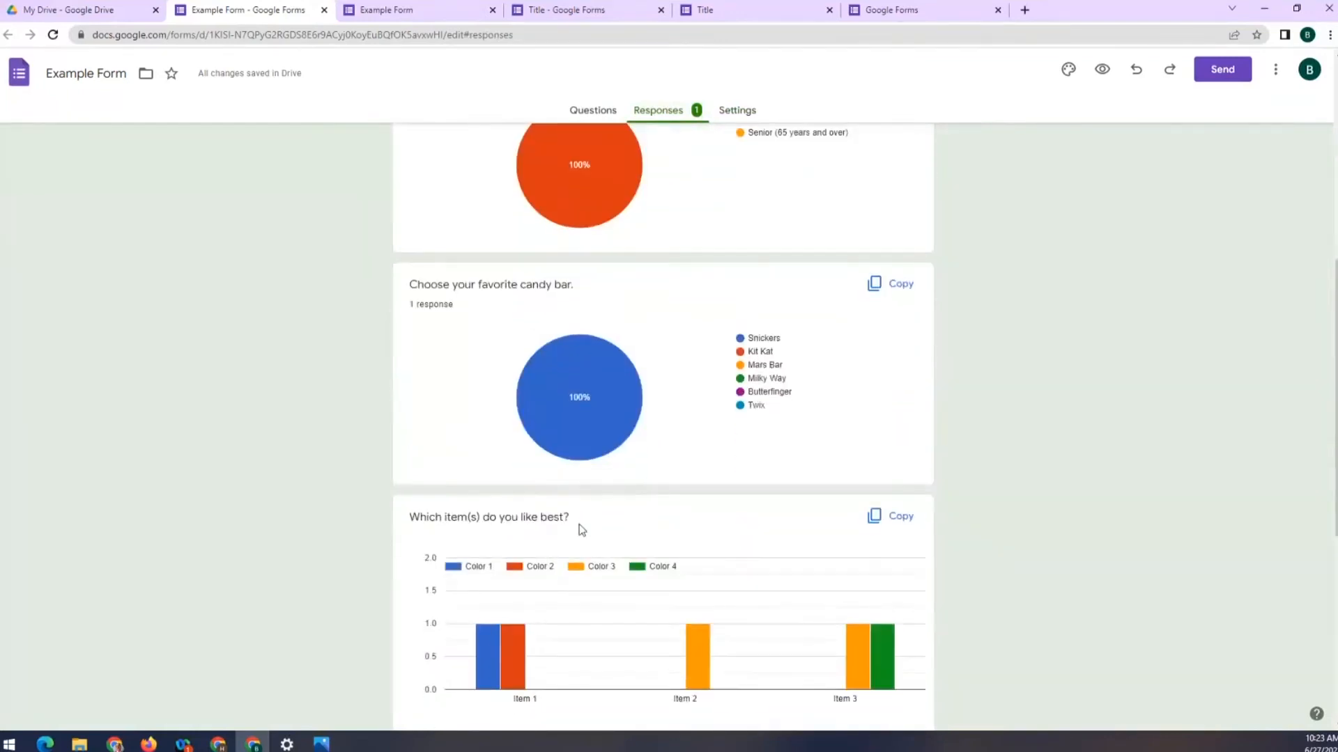
scroll(652, 553, "down", 3)
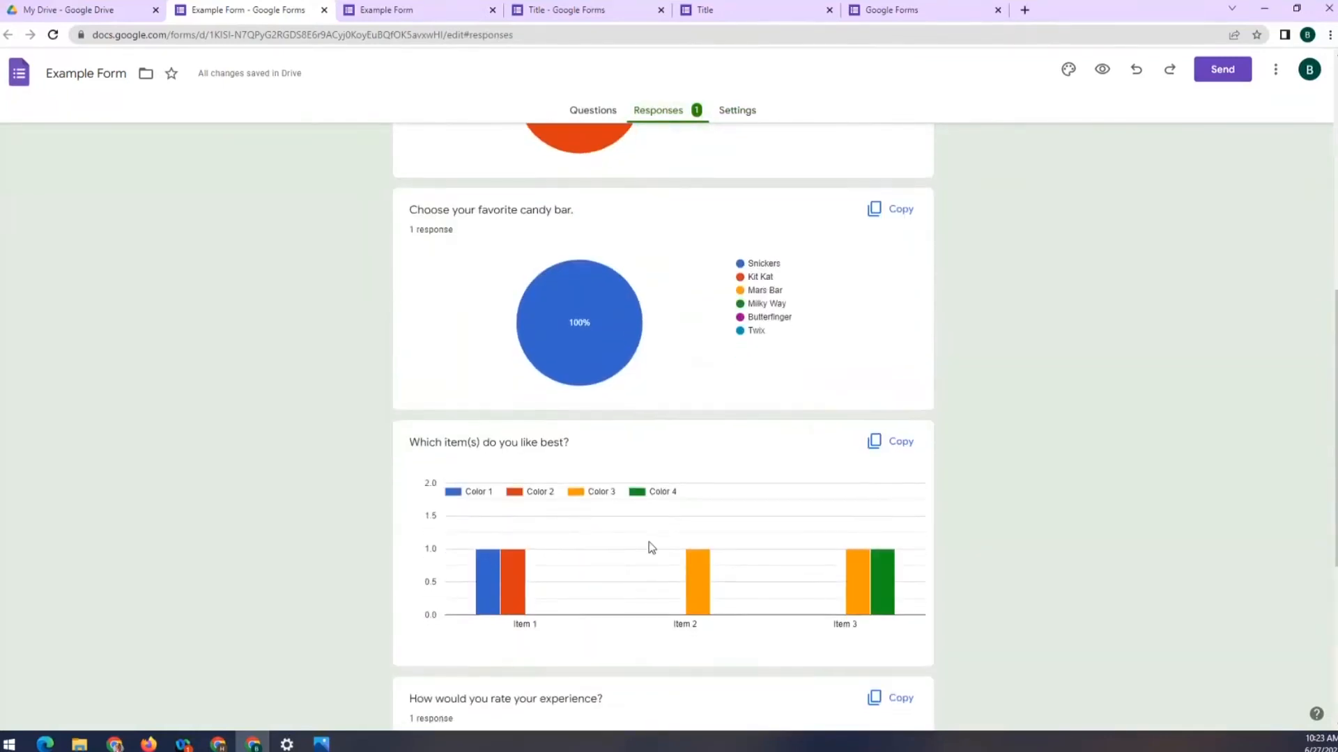
scroll(669, 510, "up", 2)
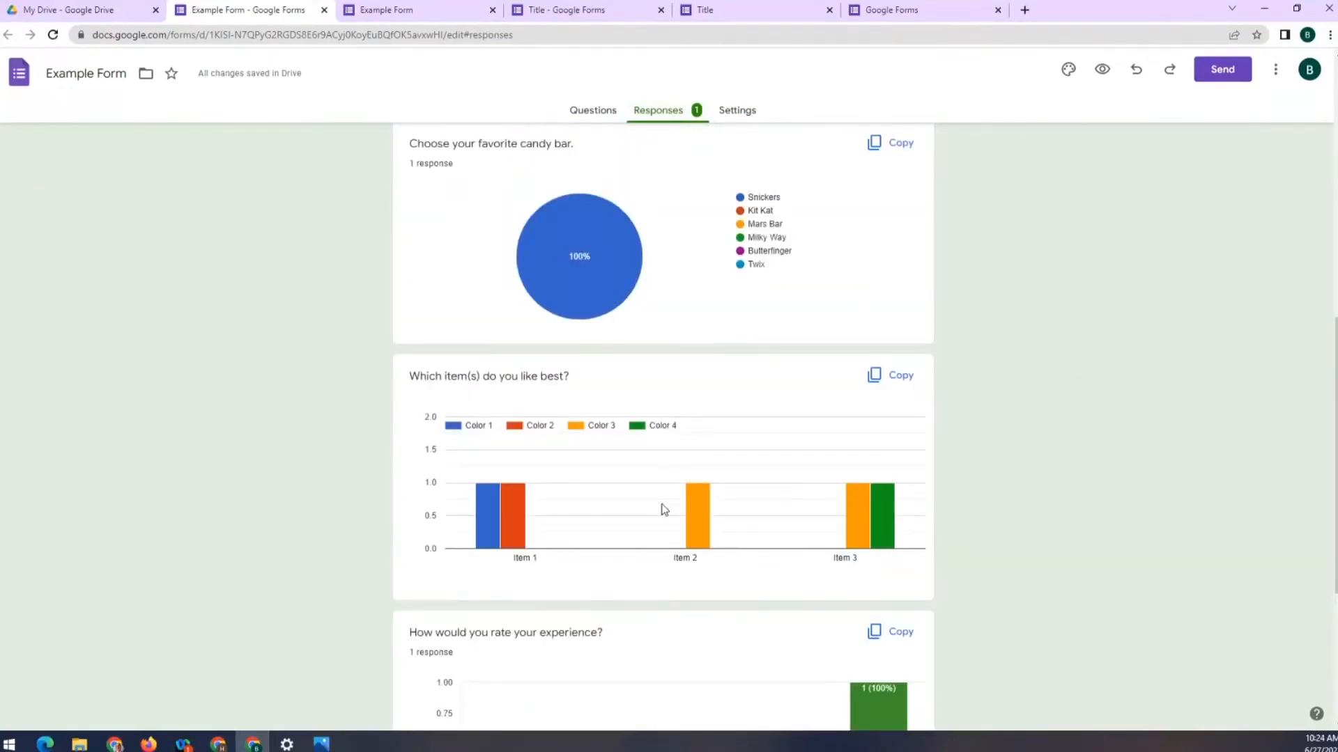
scroll(669, 510, "down", 4)
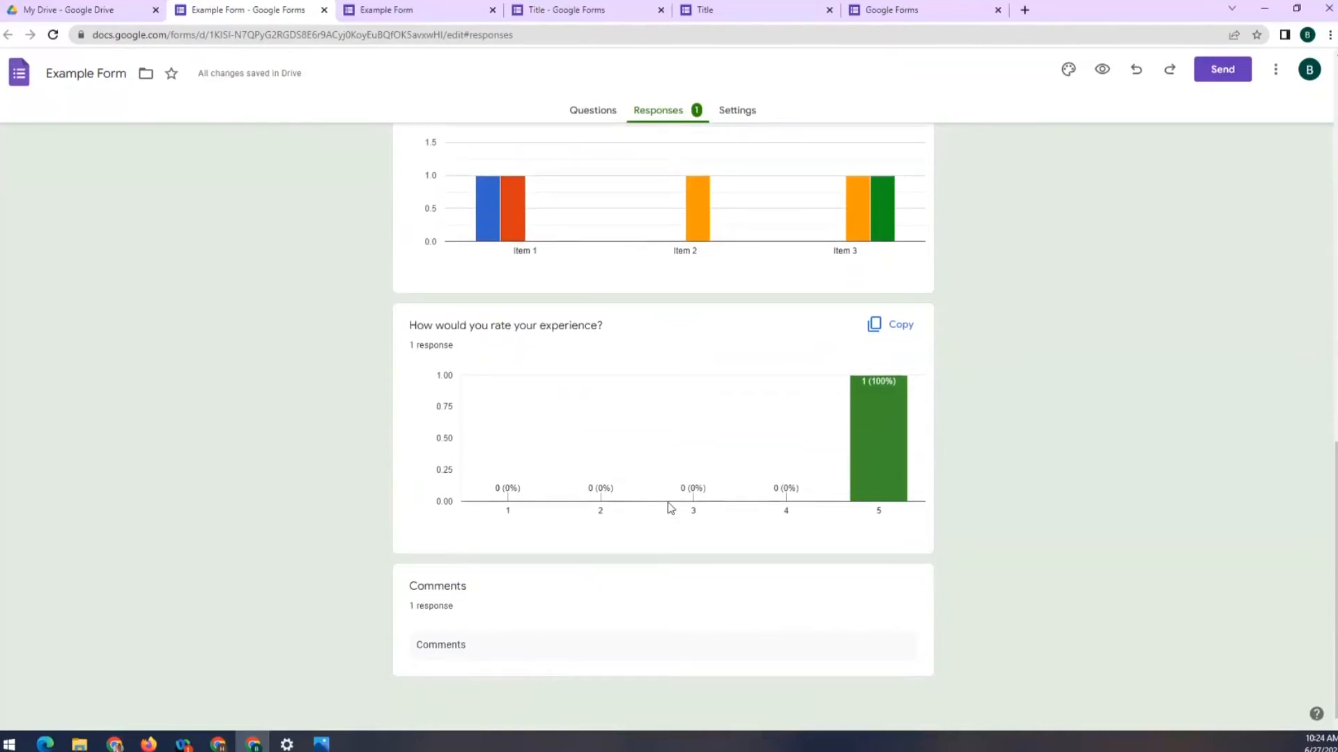
scroll(669, 507, "up", 15)
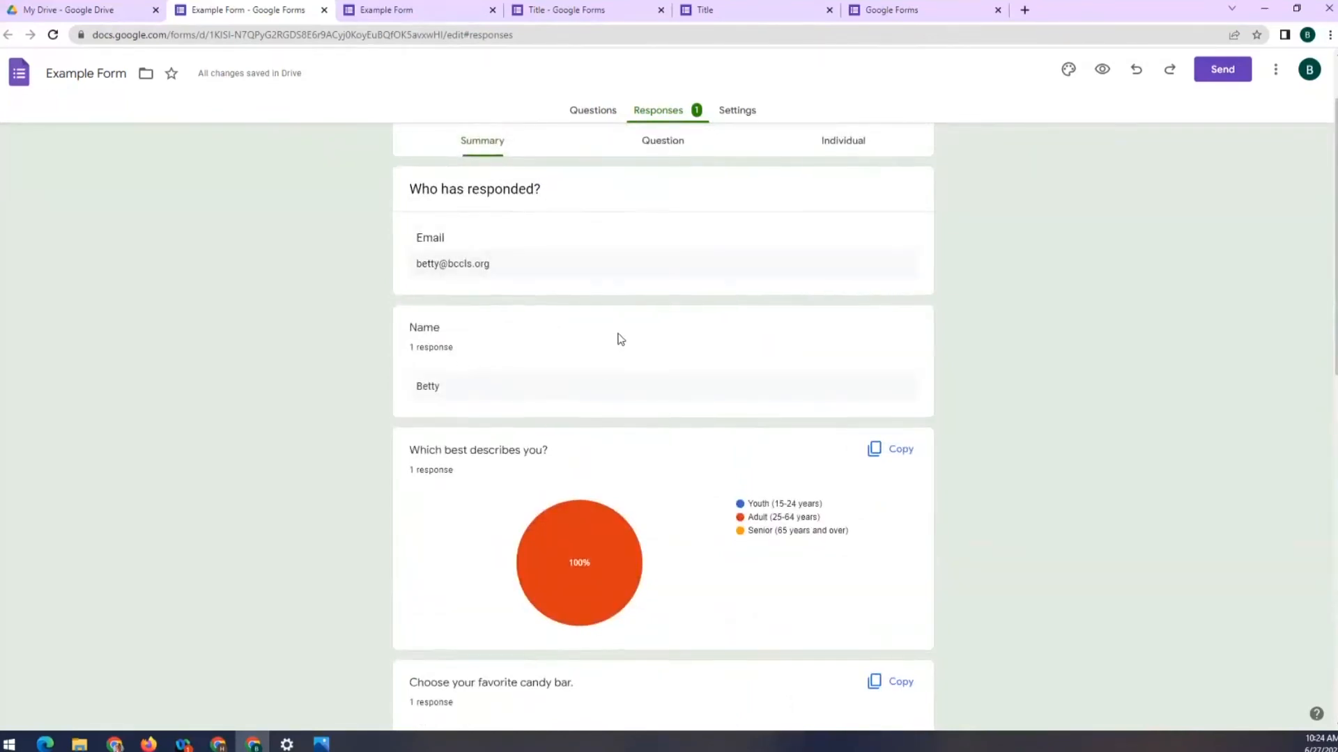
scroll(613, 337, "up", 2)
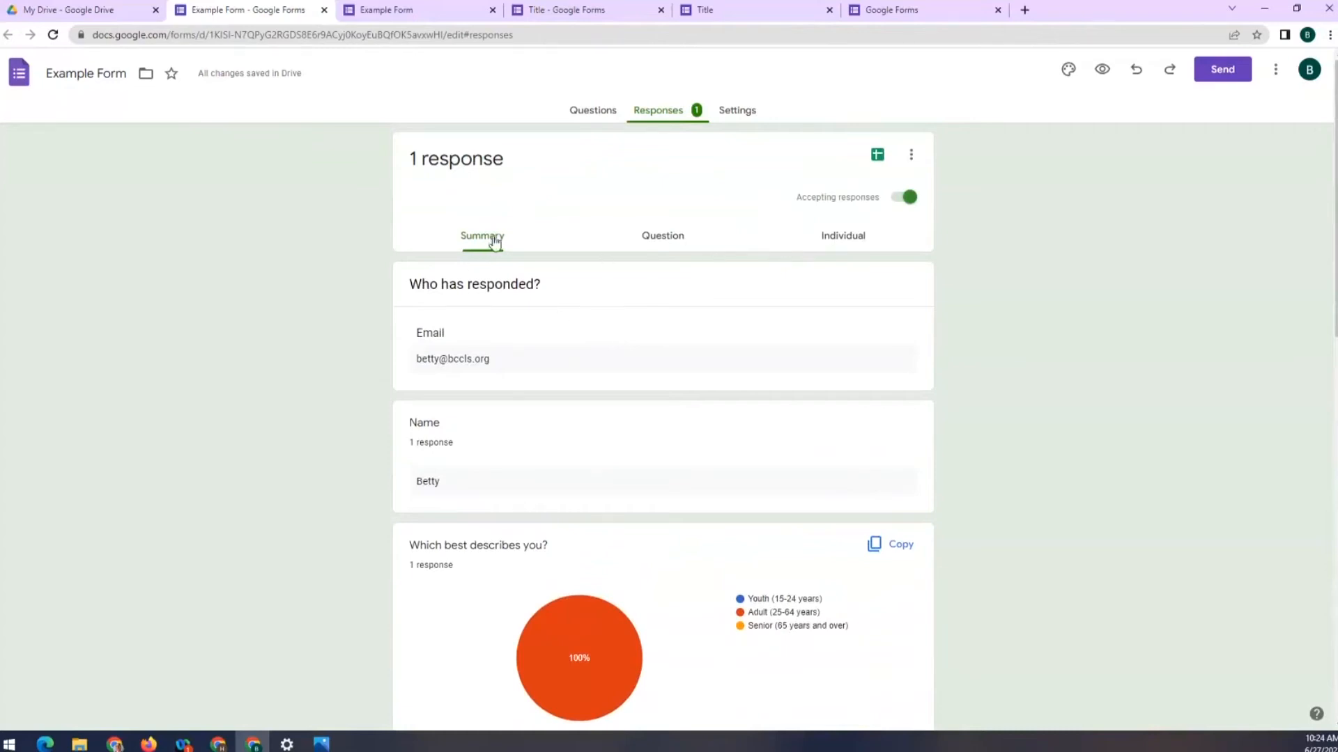
View responses per question and step forward to question 4 of 6, the item grid
left_click(849, 248)
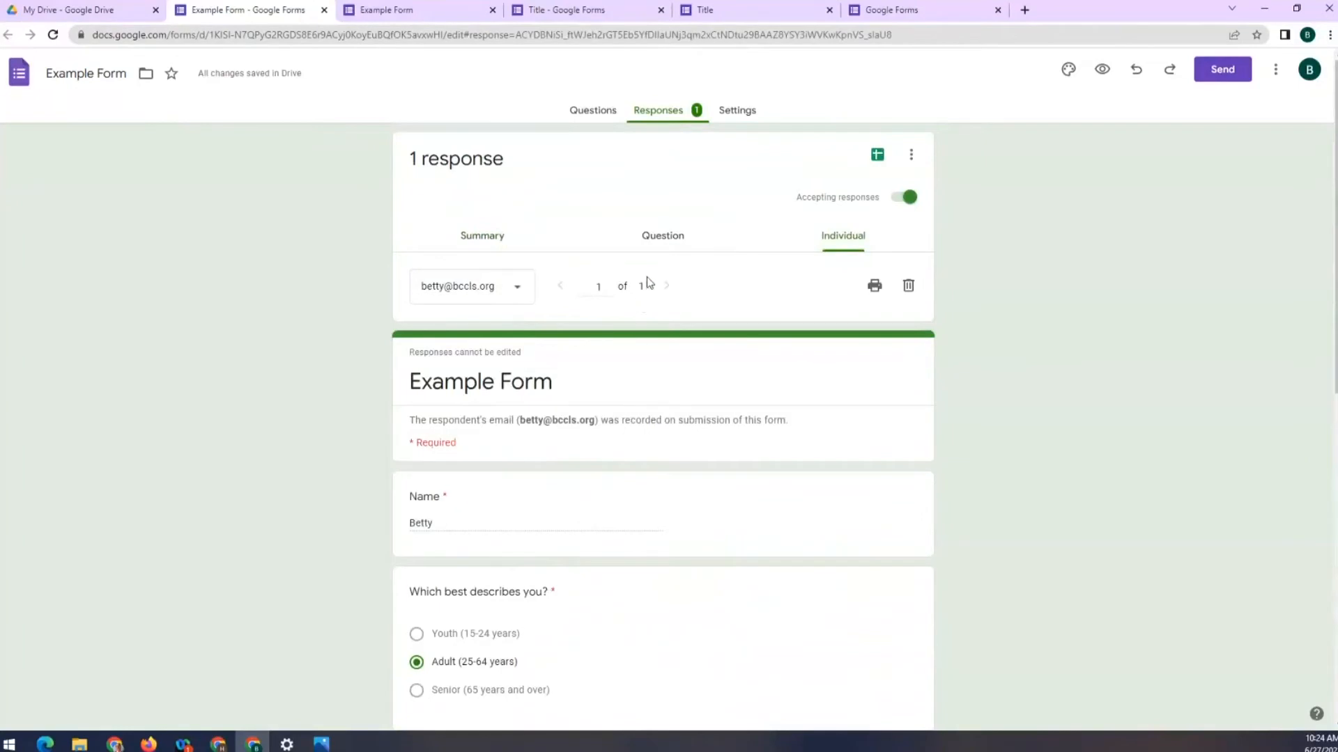
left_click(647, 235)
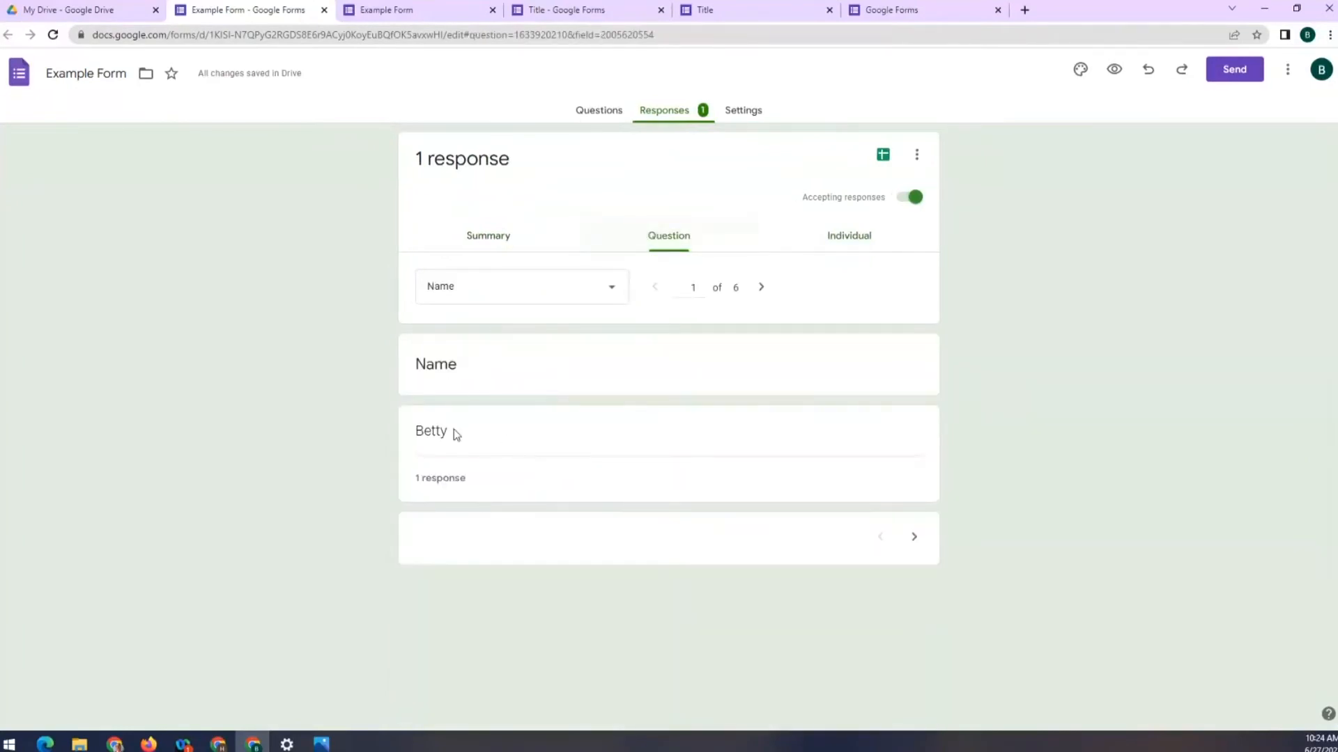
left_click(915, 539)
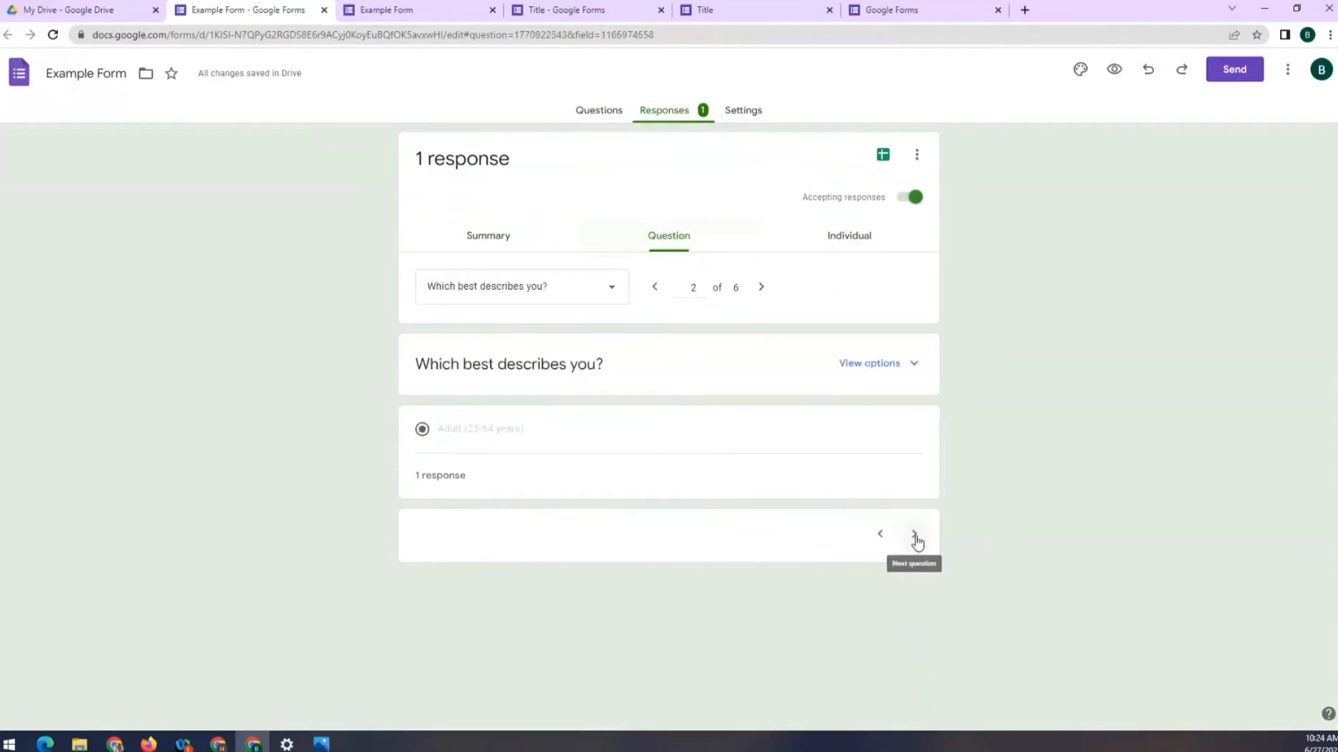
left_click(913, 536)
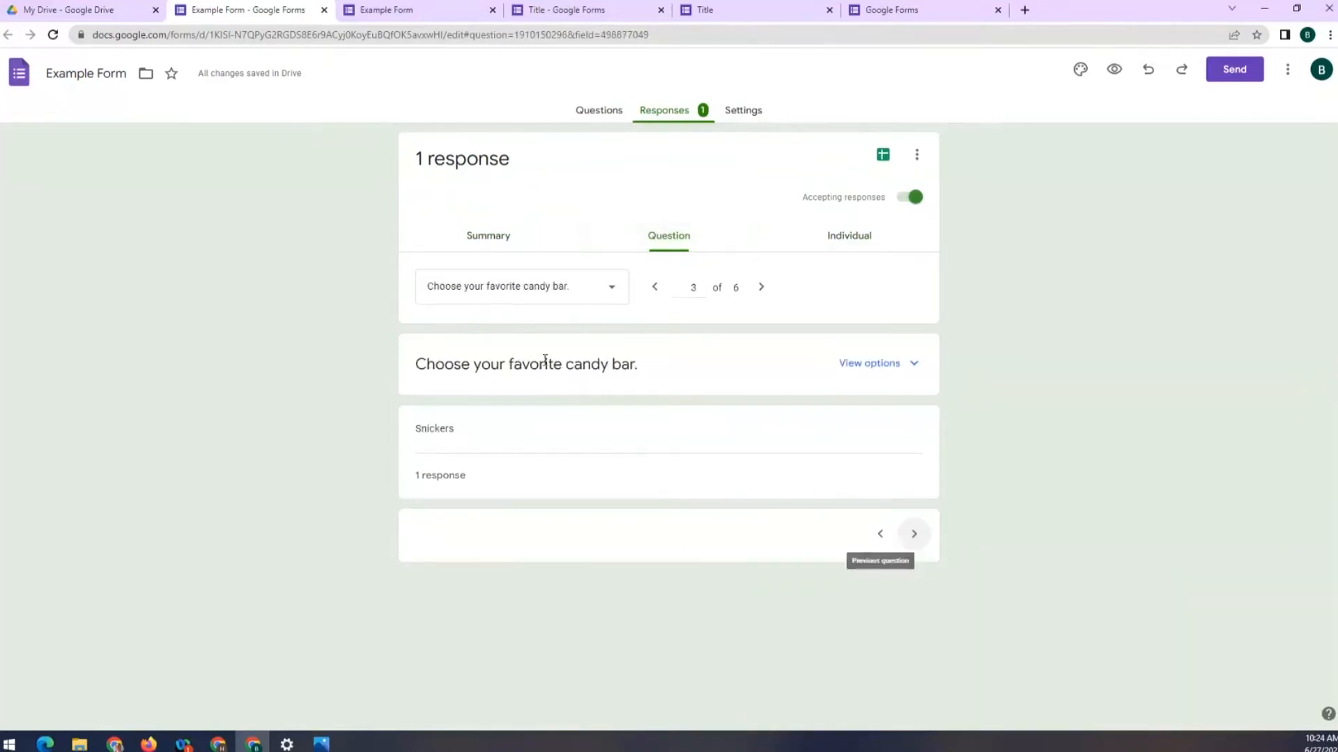
left_click(914, 535)
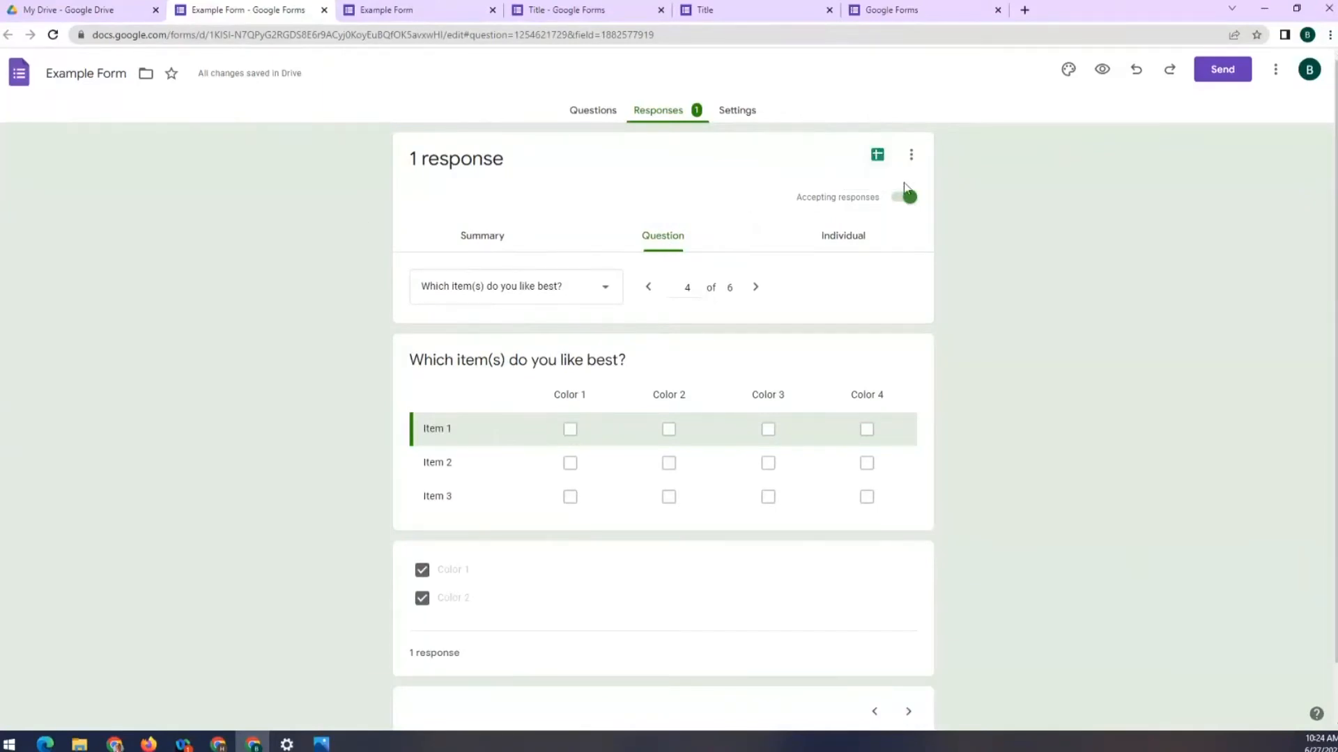
Check the responses' more-options menu, then open the Sheets response destination with a new Example Form (Responses) spreadsheet
left_click(911, 154)
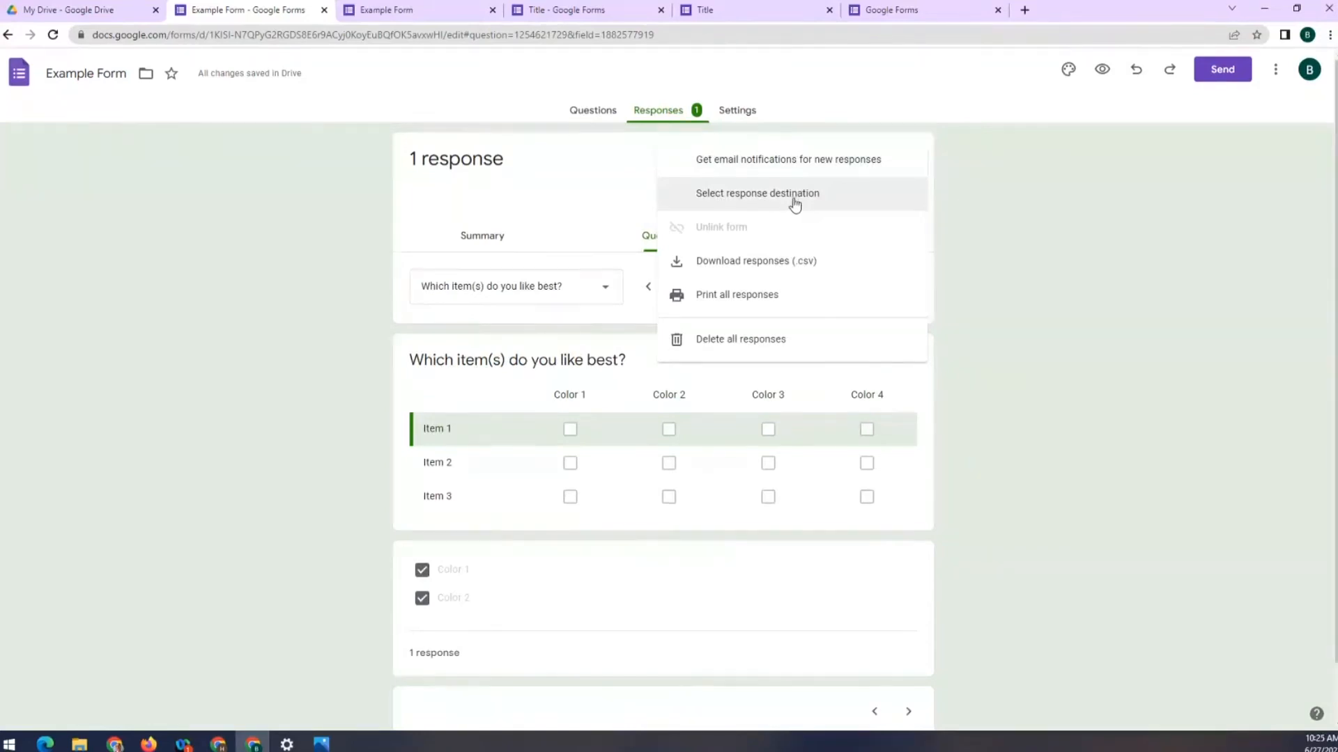
left_click(983, 183)
left_click(912, 162)
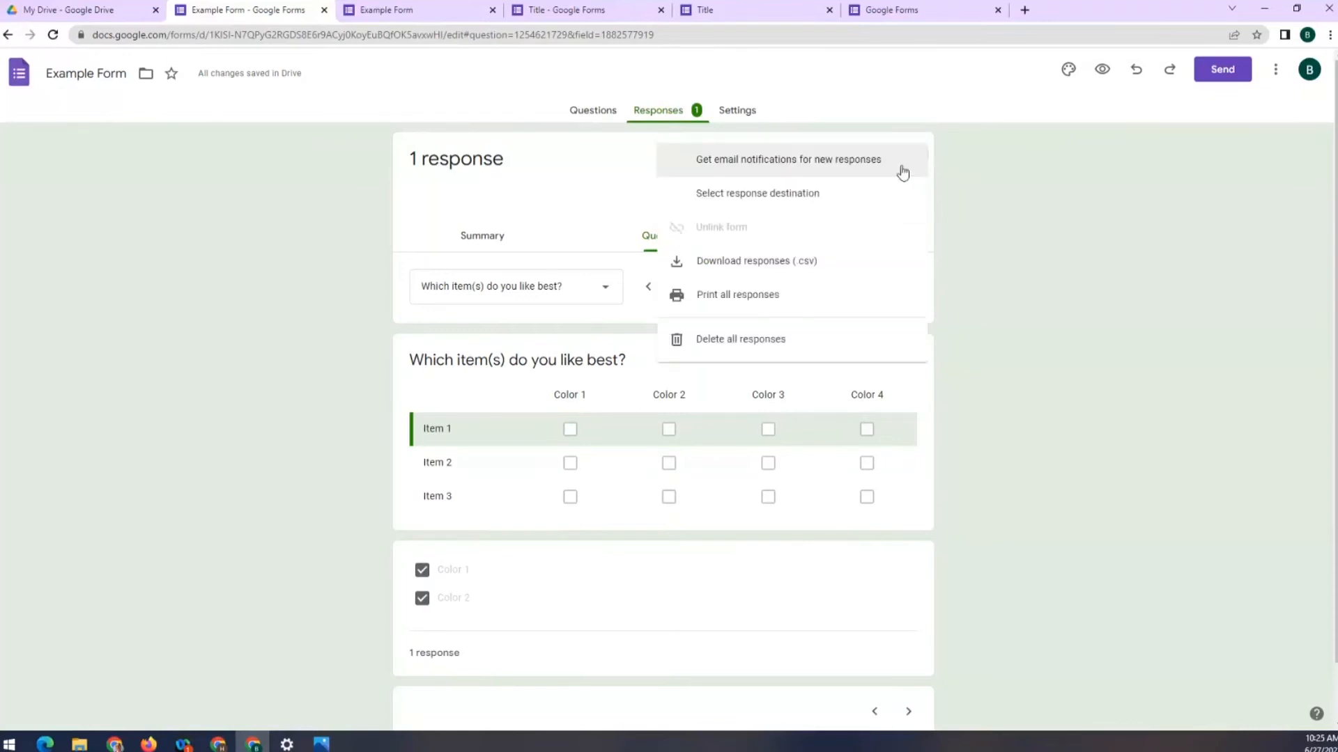
left_click(982, 182)
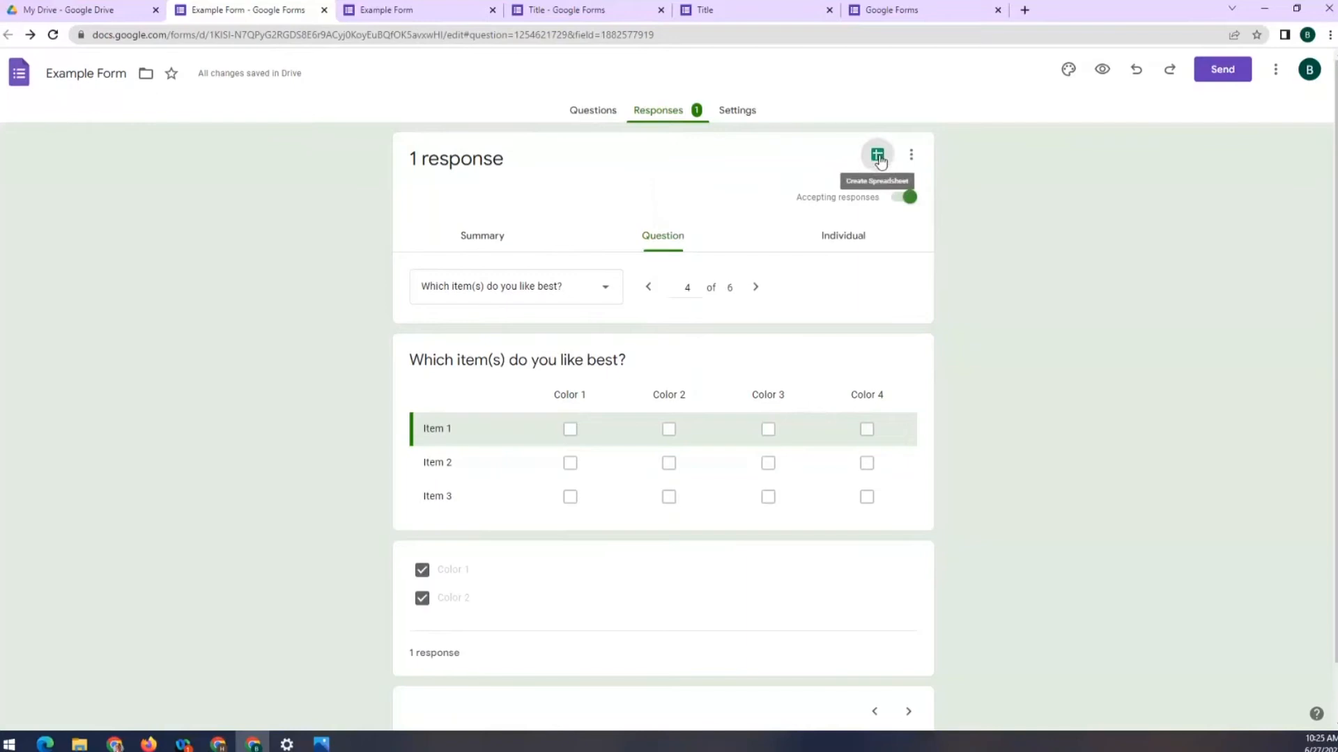
left_click(877, 157)
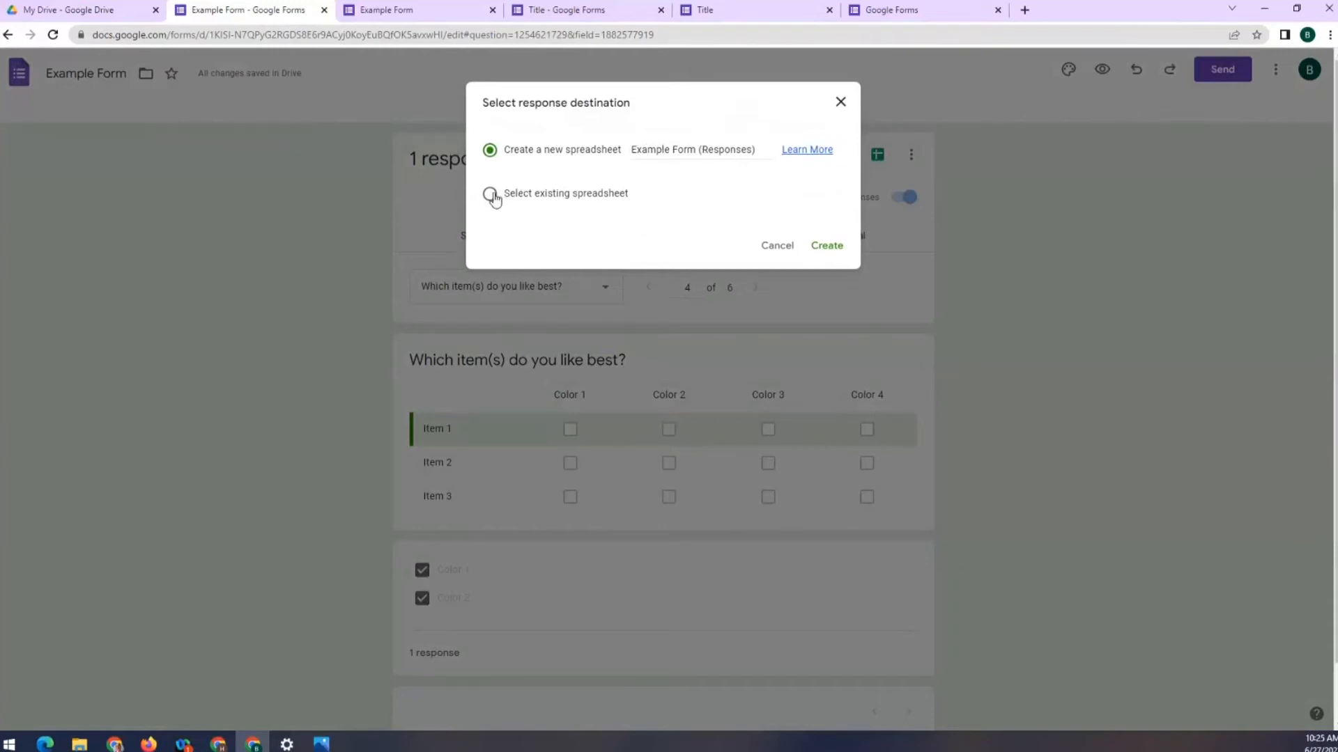
Create the new Example Form (Responses) spreadsheet to hold the responses
left_click(826, 246)
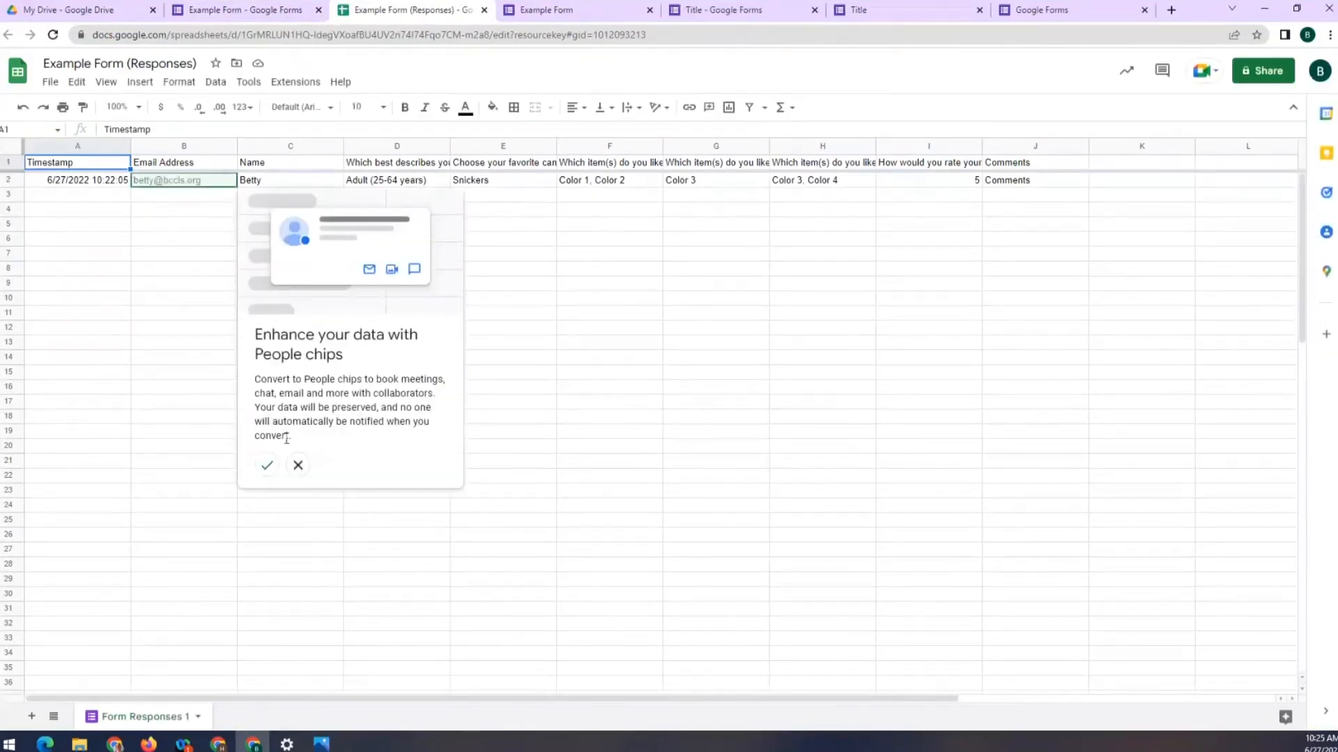
Dismiss the People chips tip in the responses sheet and go back to the form's responses
left_click(298, 465)
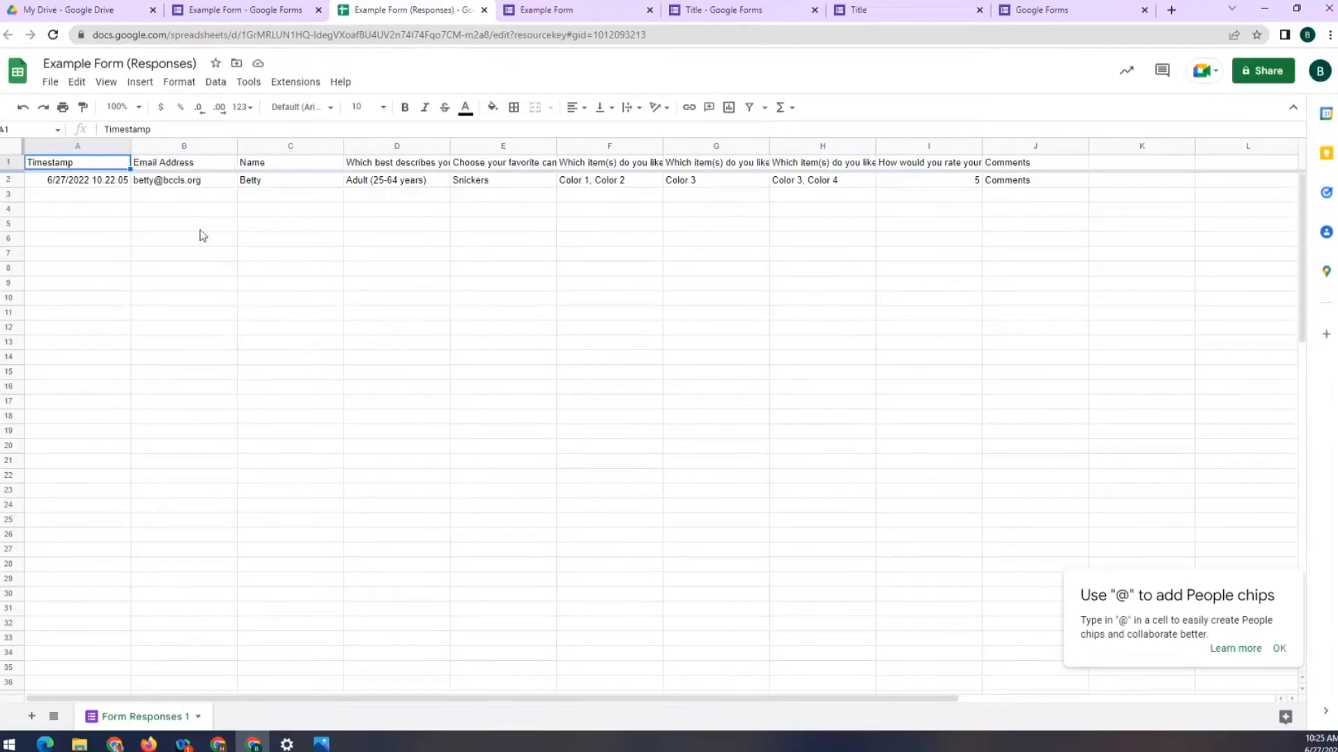
scroll(178, 224, "down", 3)
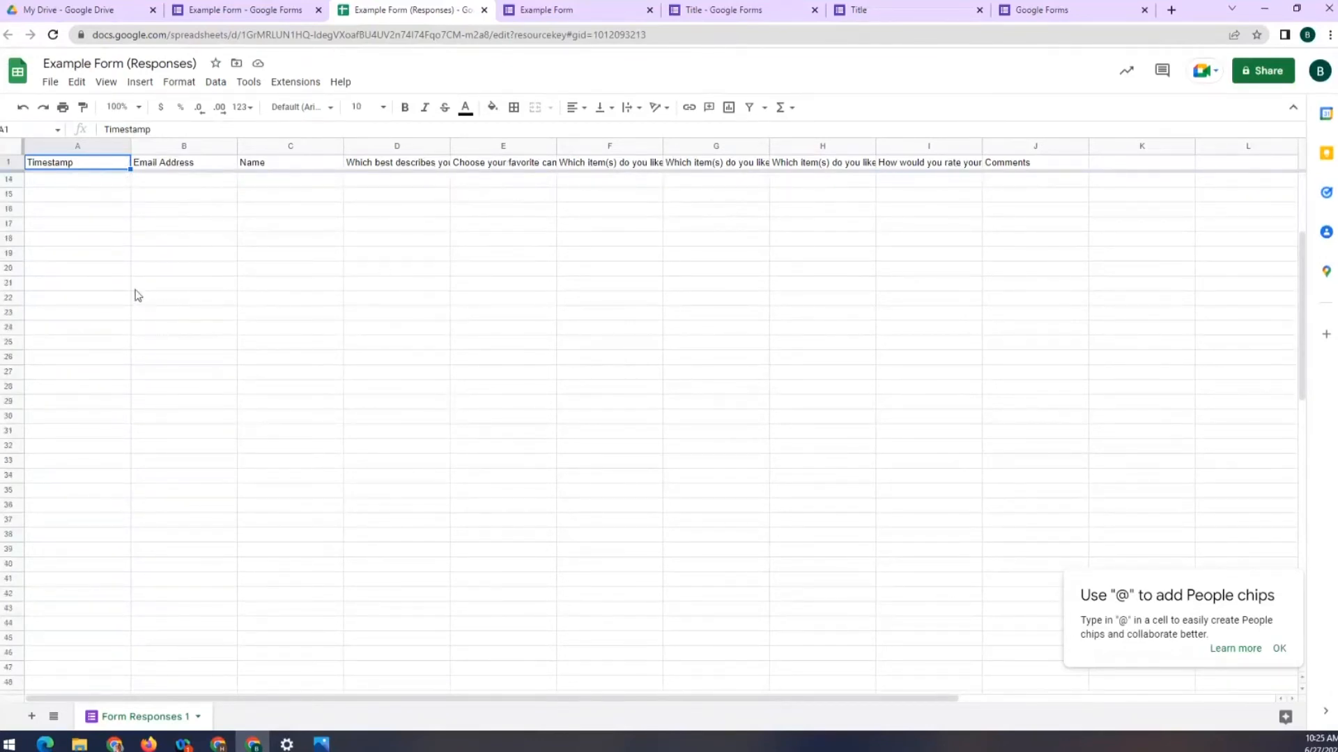
scroll(131, 282, "up", 3)
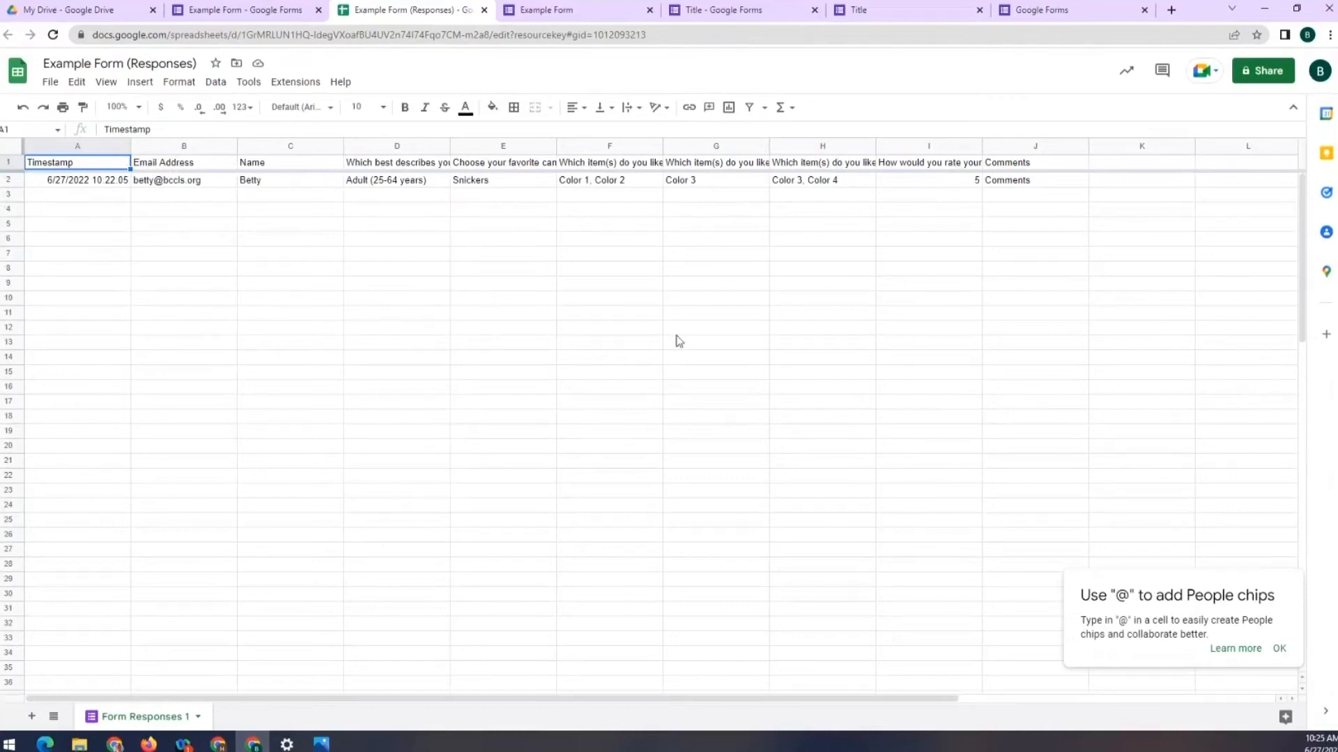
left_click(1280, 648)
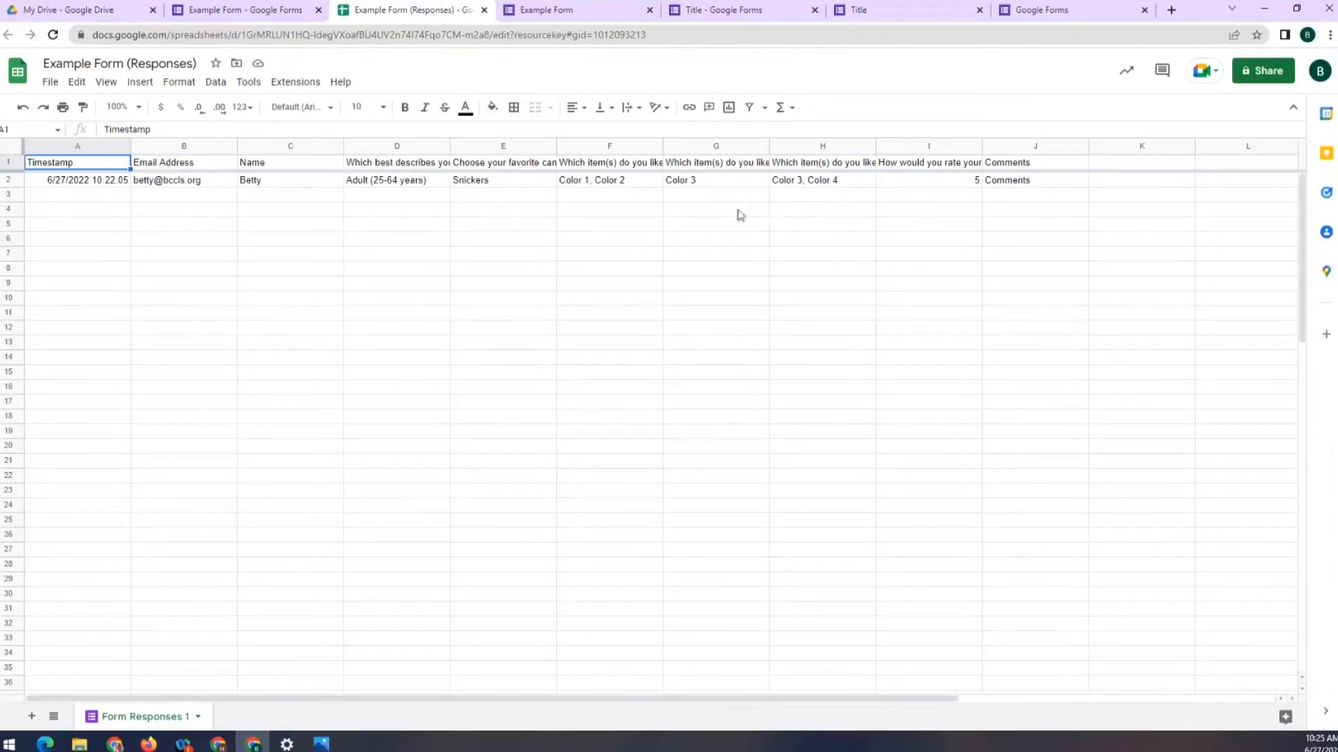
left_click(245, 9)
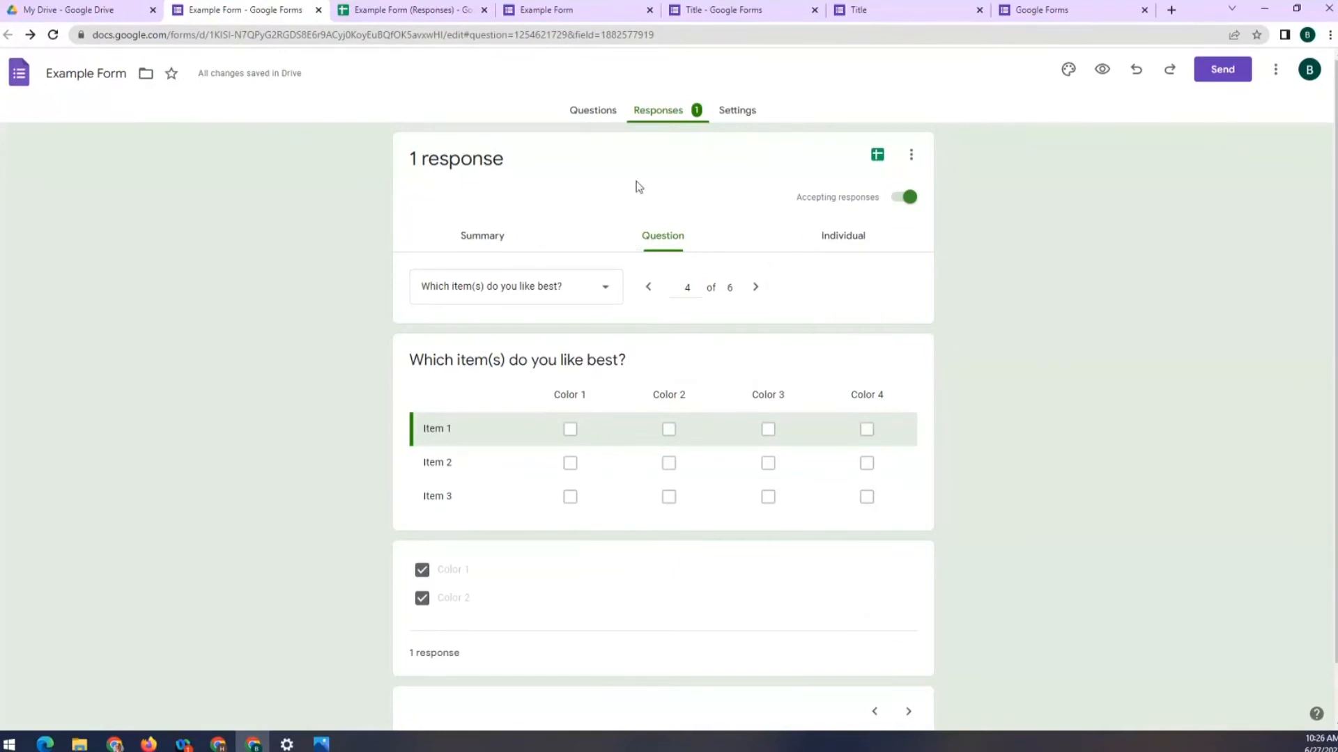
Glance at the responses spreadsheet, return to the form, and open the Send form dialog
left_click(400, 19)
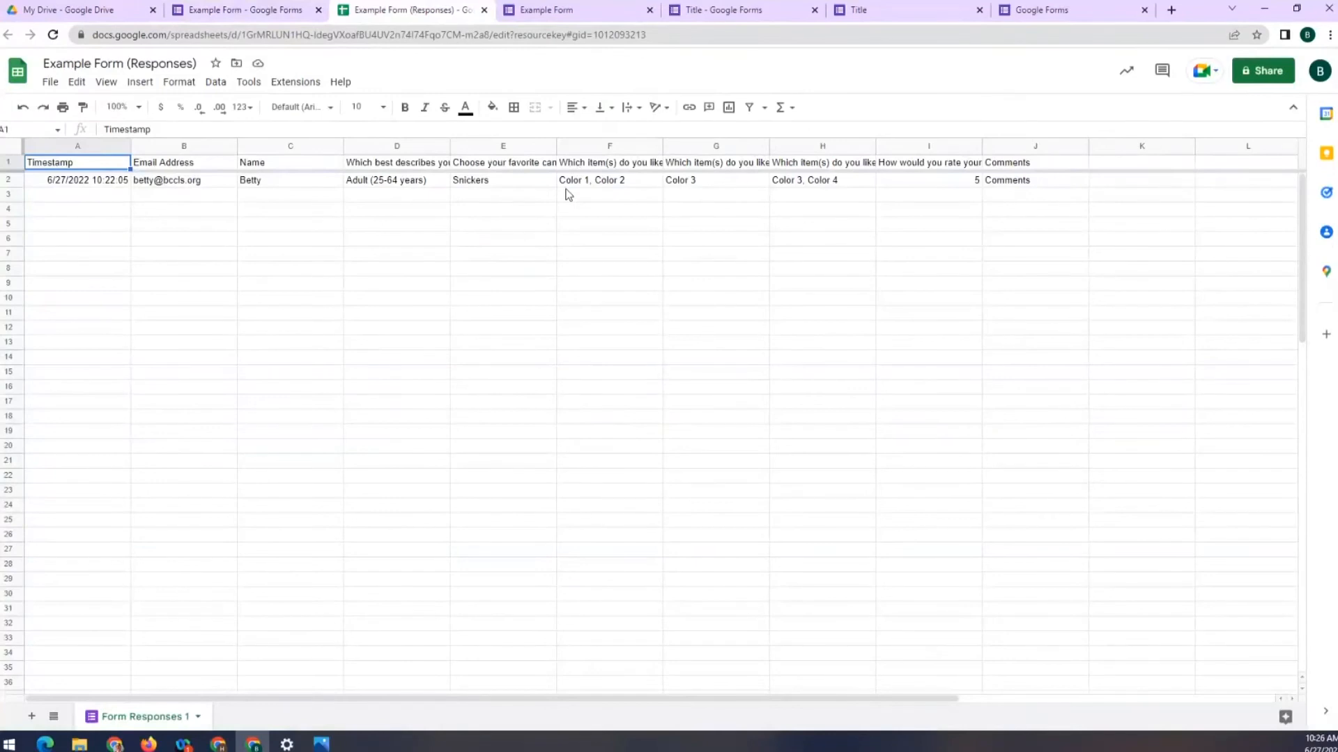
left_click(284, 14)
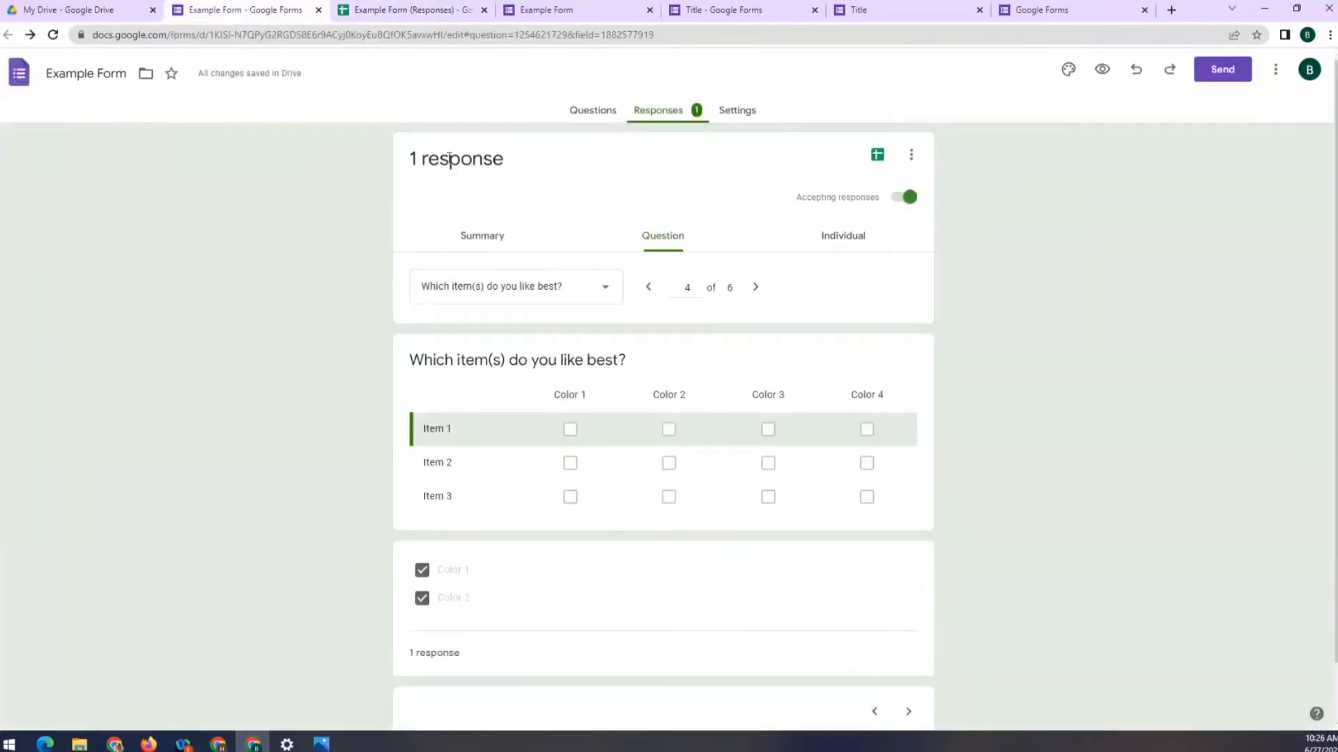
left_click(1221, 71)
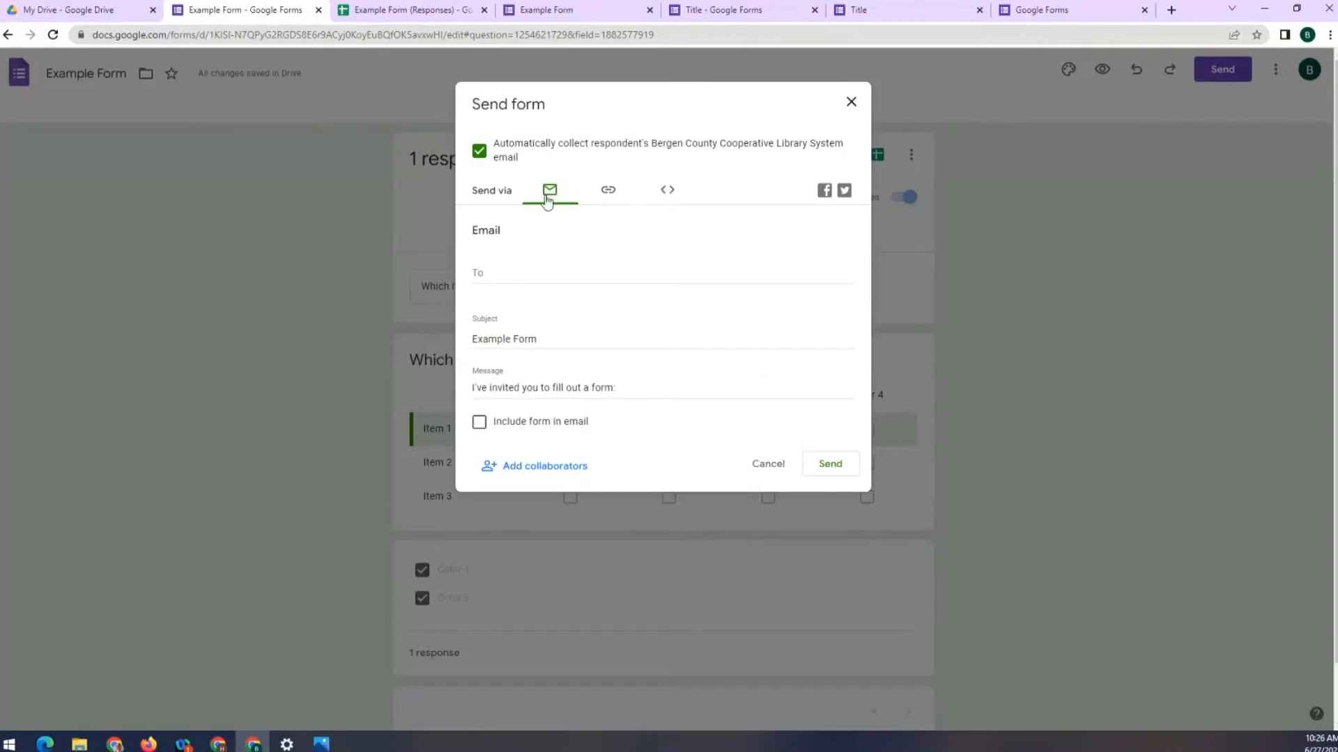
Pick a library contact from autocomplete as email recipient, then switch to sending via link
left_click(491, 275)
type("wendy")
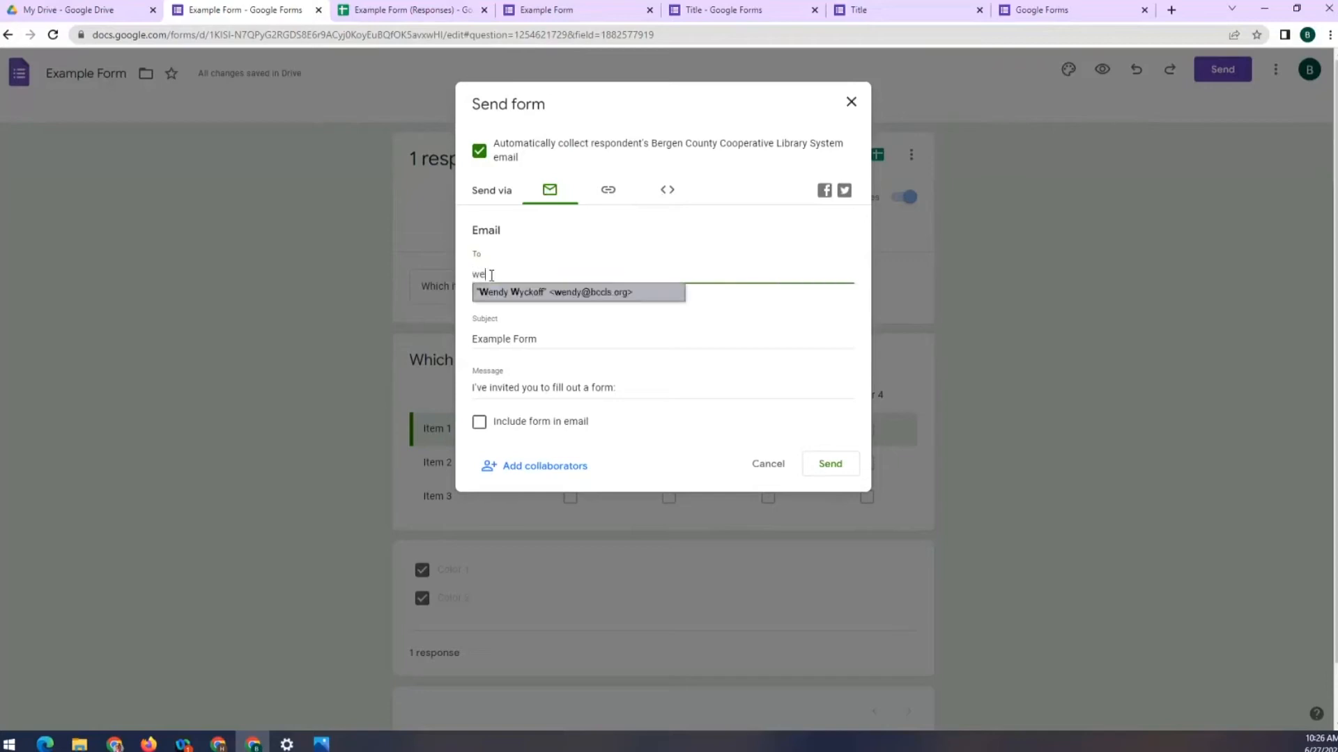
left_click(544, 294)
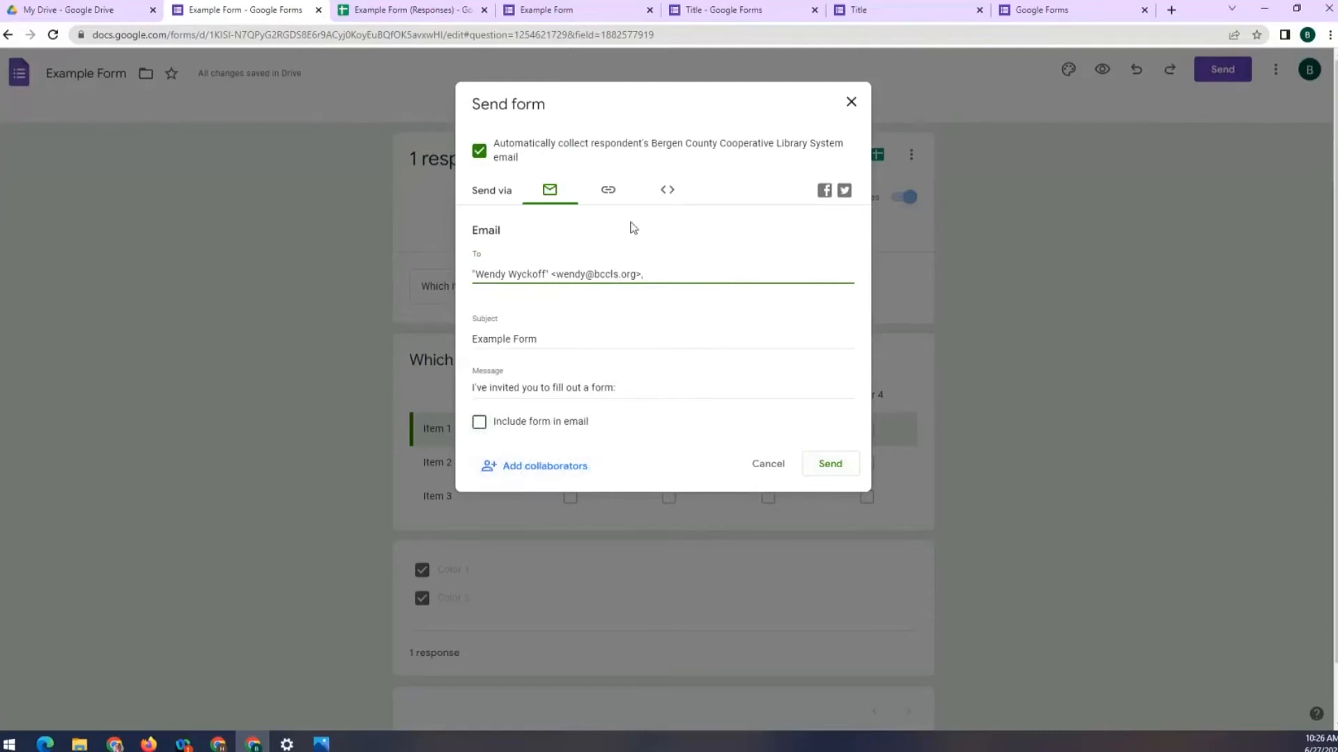
left_click(609, 195)
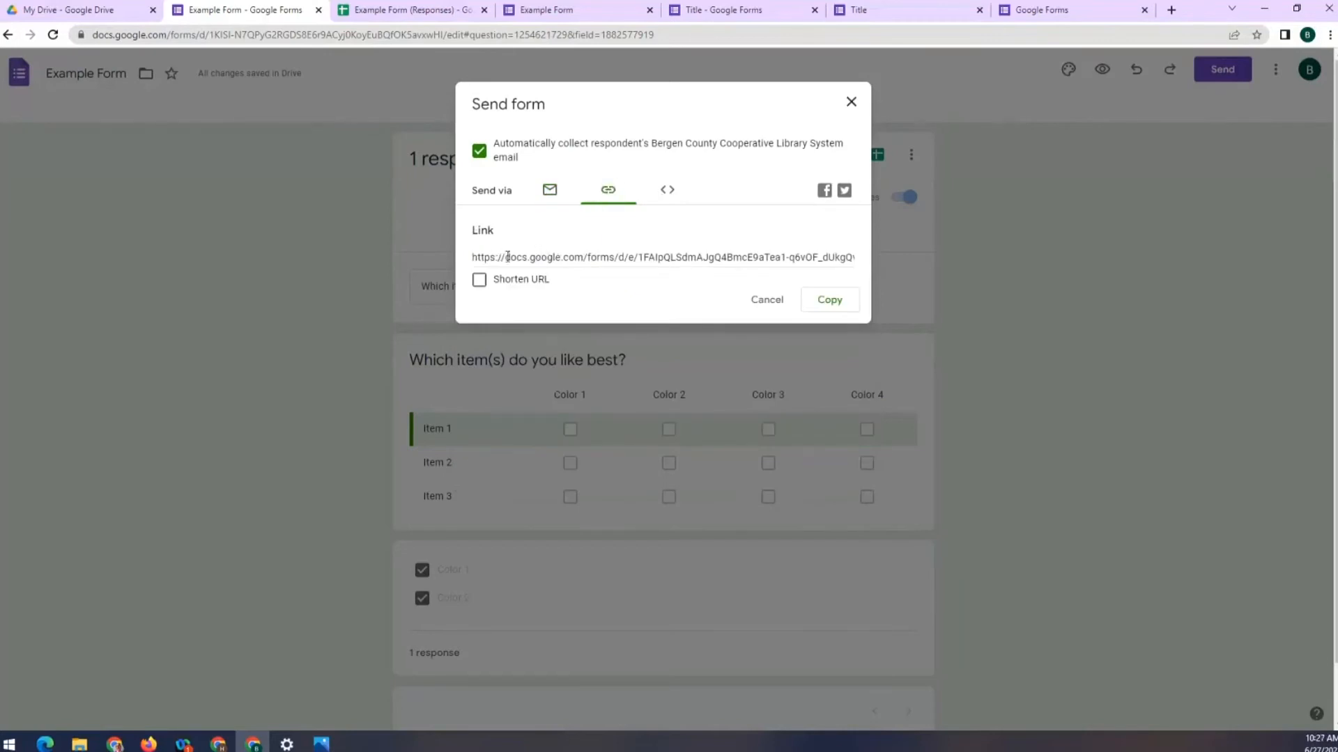
Copy the form link, tick Shorten URL and copy it again, then show the embed HTML code
left_click(824, 299)
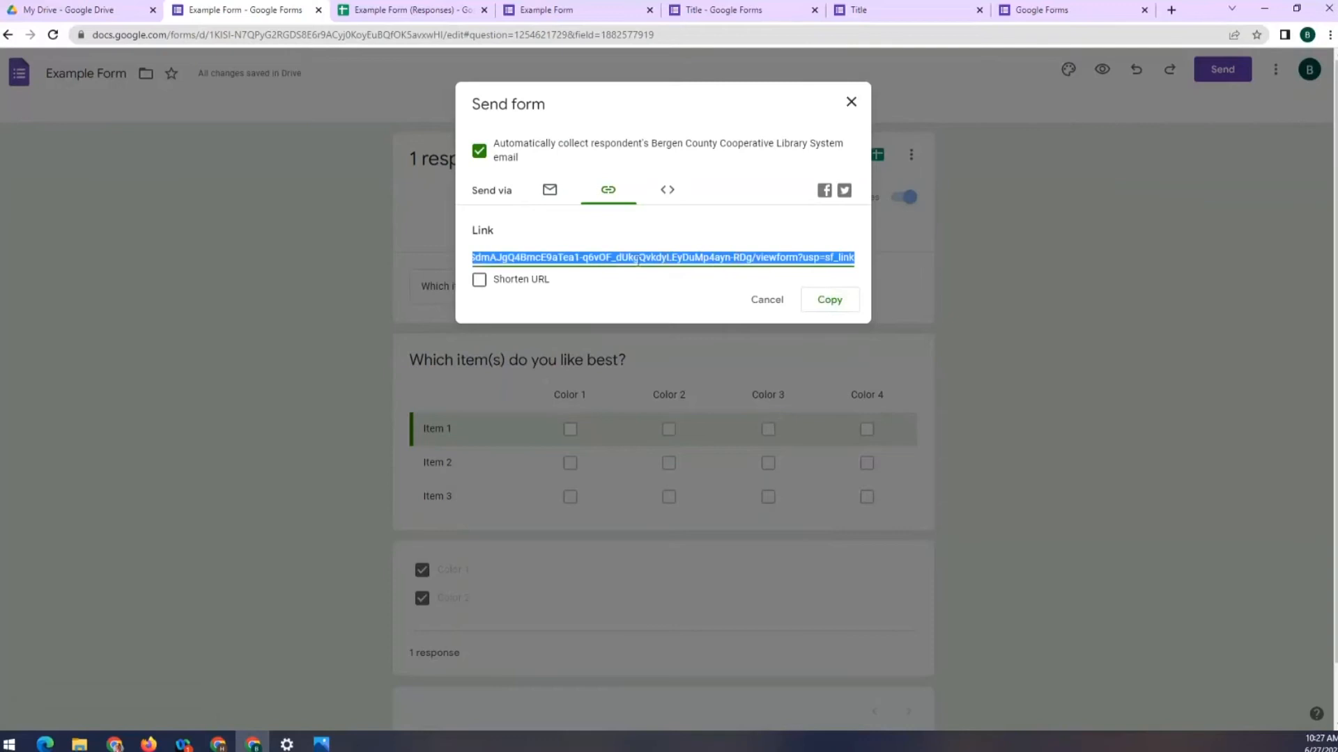
left_click(478, 280)
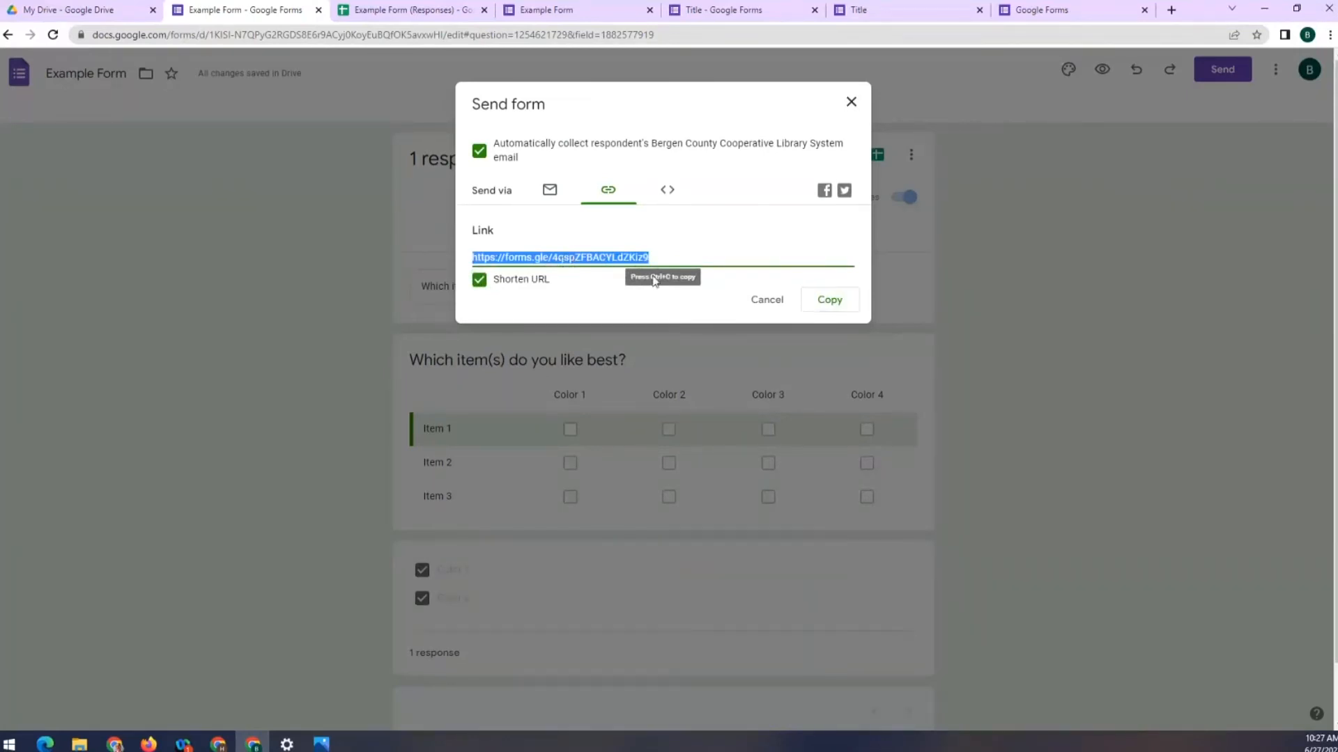
left_click(814, 301)
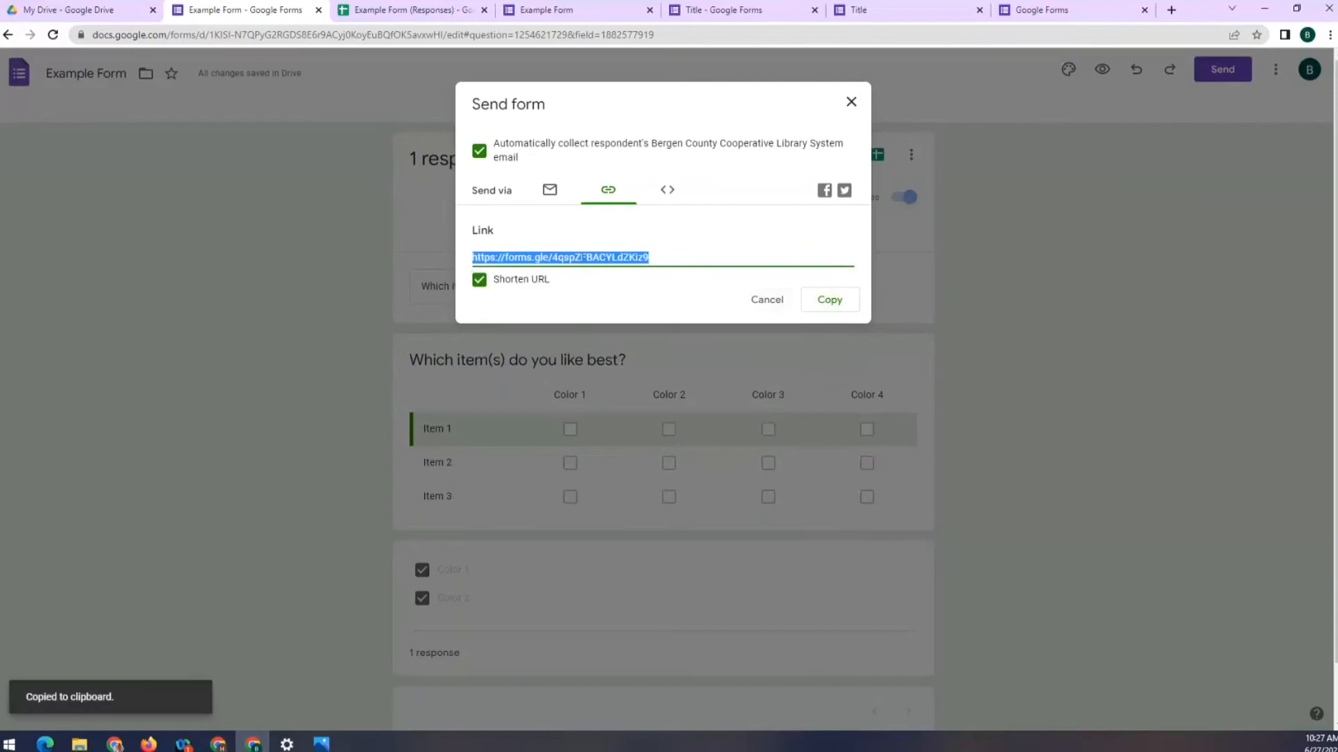
left_click(669, 192)
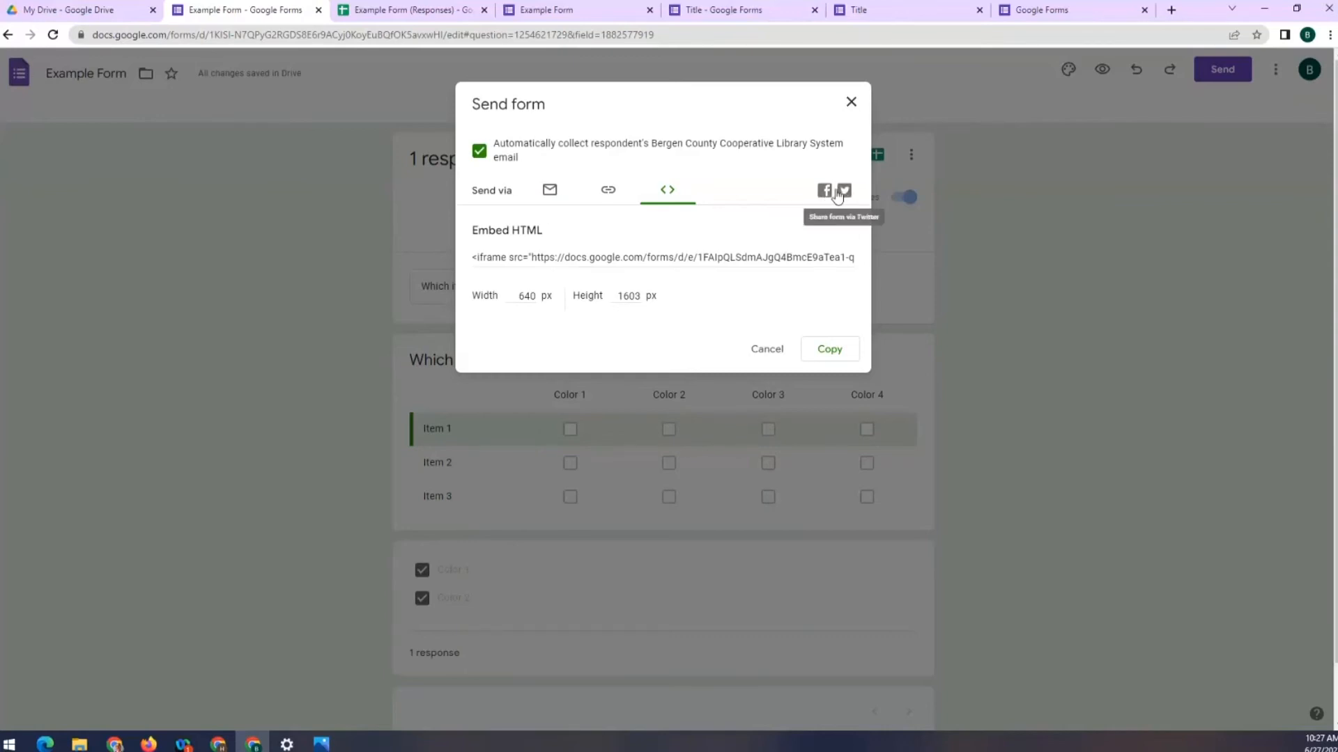
Cancel the Send form dialog so the responses view returns at question 4 of 6
left_click(764, 354)
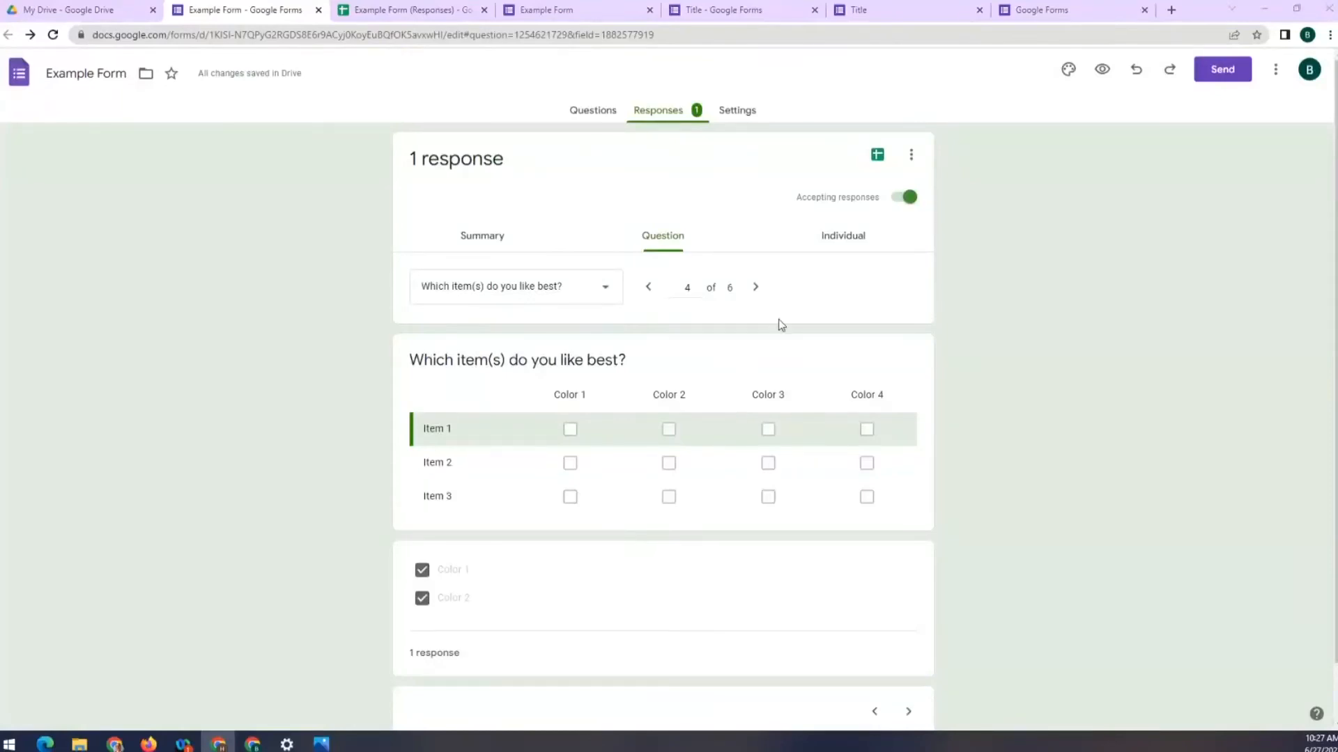
Switch to the Summary responses view and start Unlink form, but keep the spreadsheet linked
left_click(491, 240)
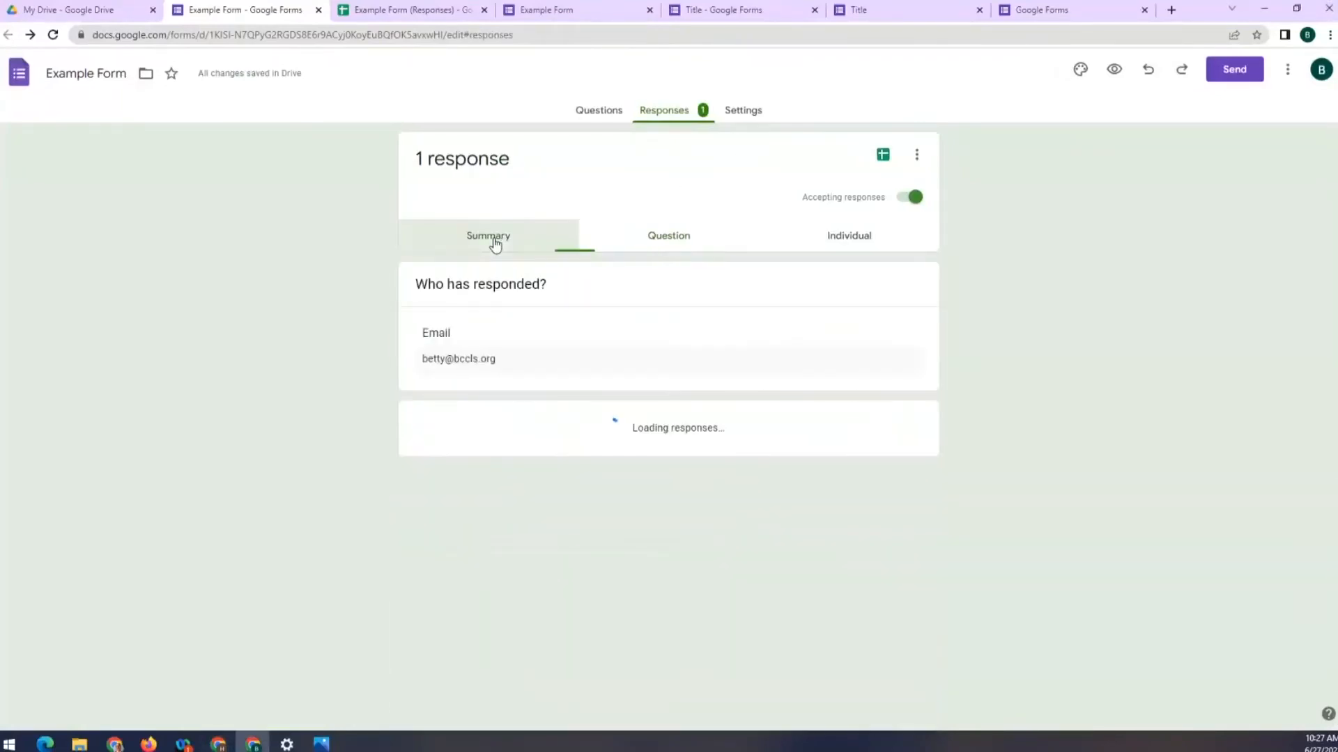
left_click(910, 156)
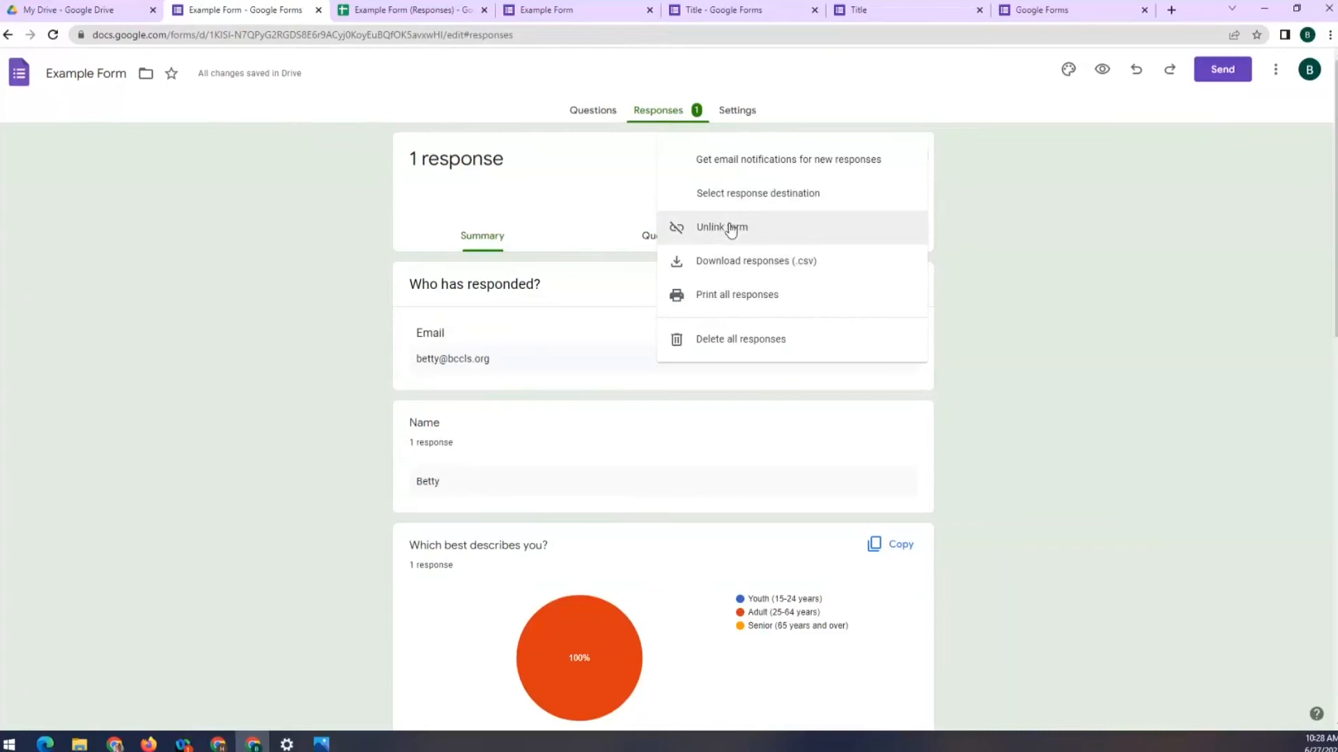
left_click(991, 183)
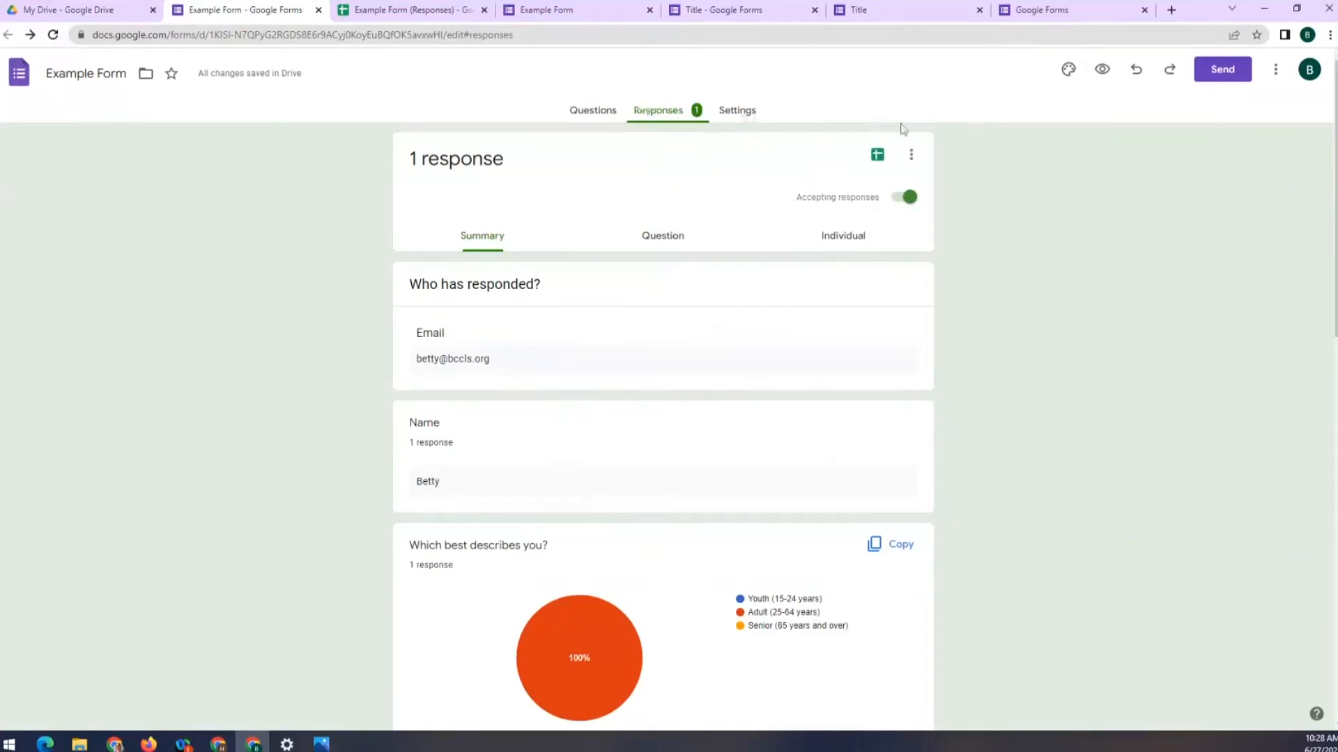
left_click(910, 158)
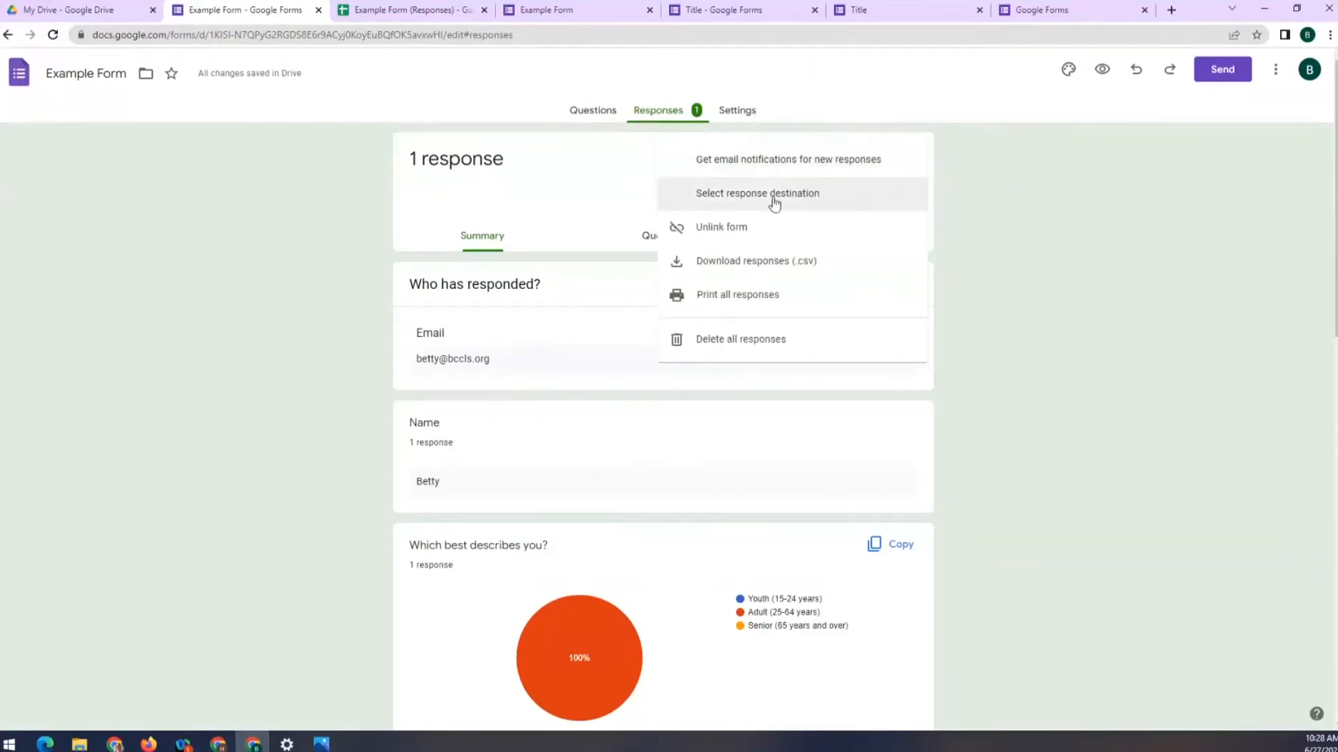
left_click(712, 239)
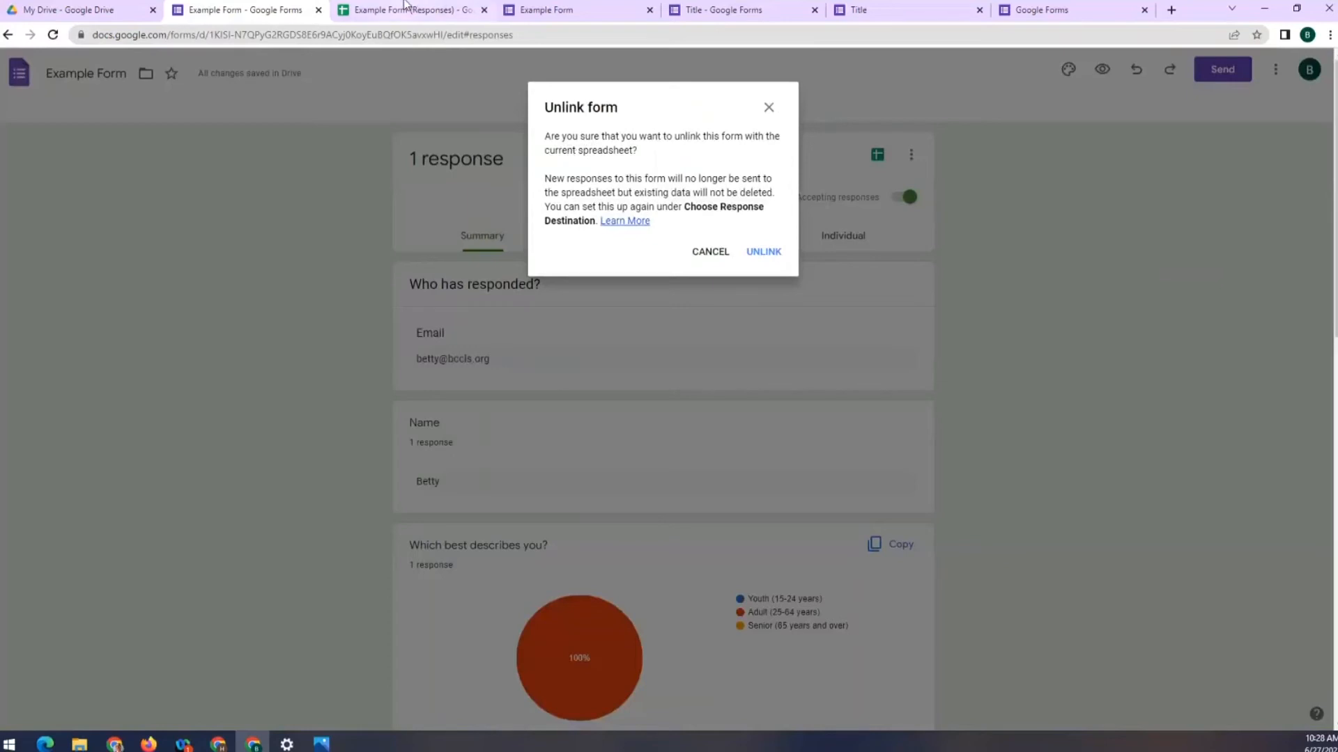
left_click(712, 252)
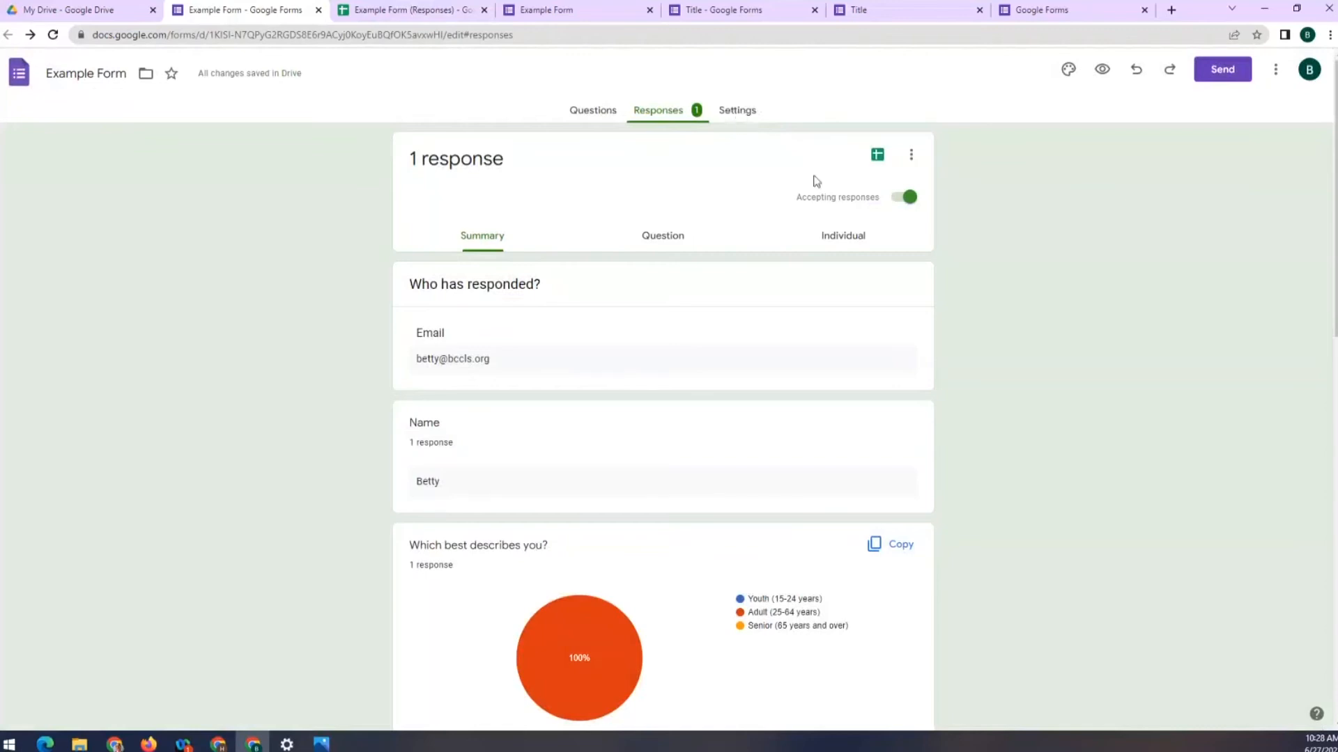
Turn off Accepting responses so Example Form says 'This form is no longer accepting responses.'
left_click(906, 199)
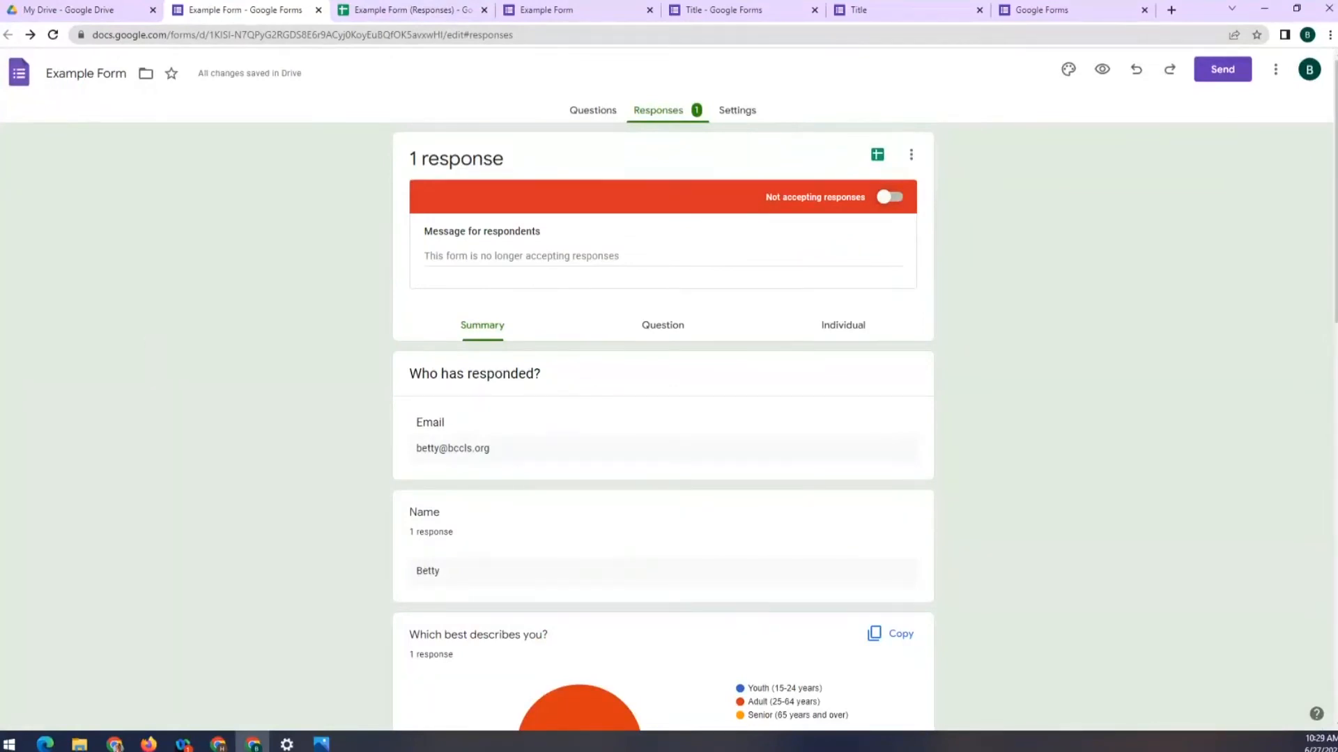
key("alt+Tab")
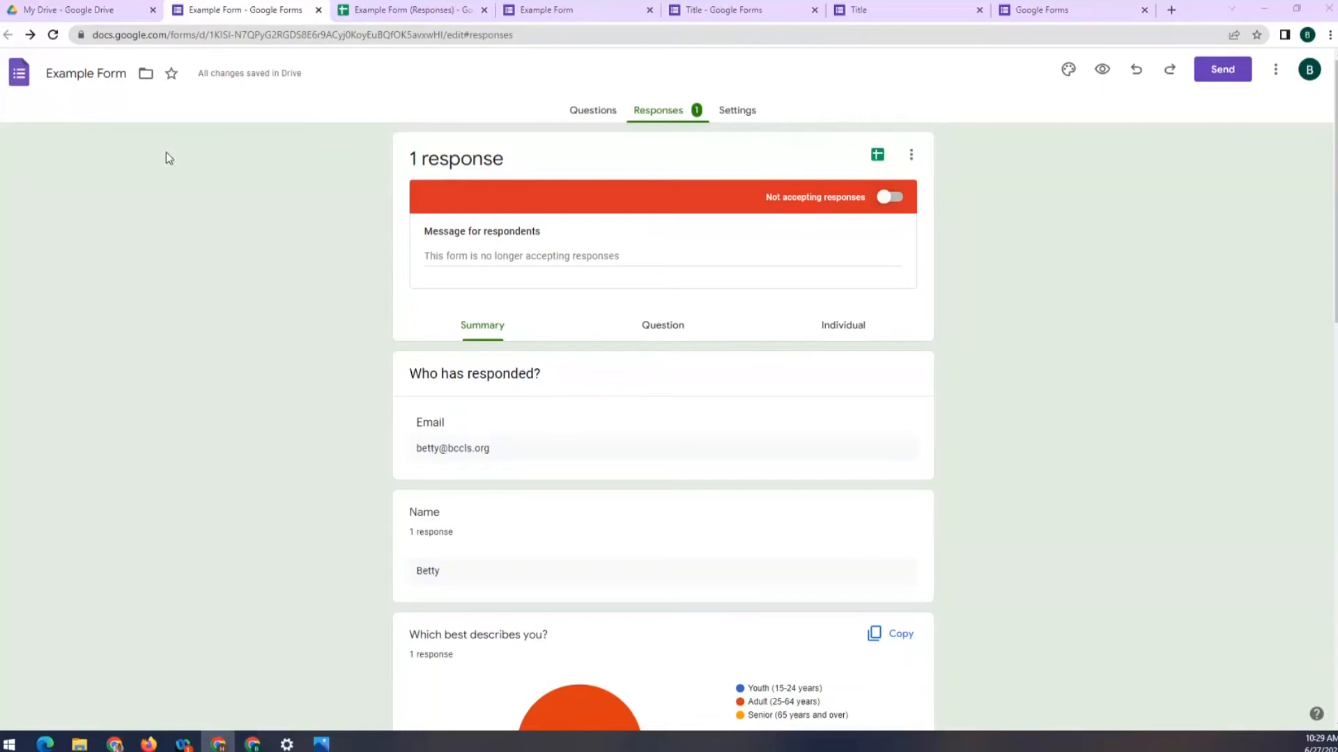
In My Drive, create a new Google Form From a template to bring up the template gallery
left_click(100, 19)
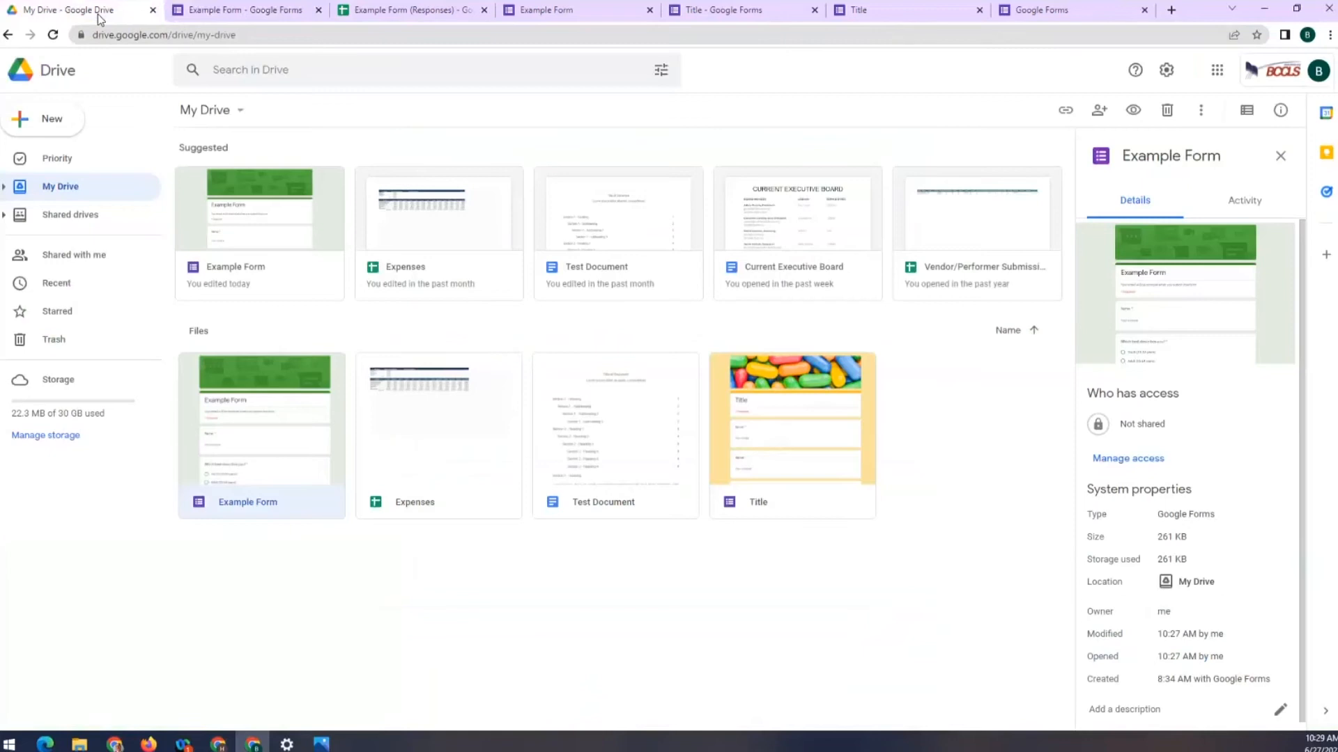
left_click(52, 124)
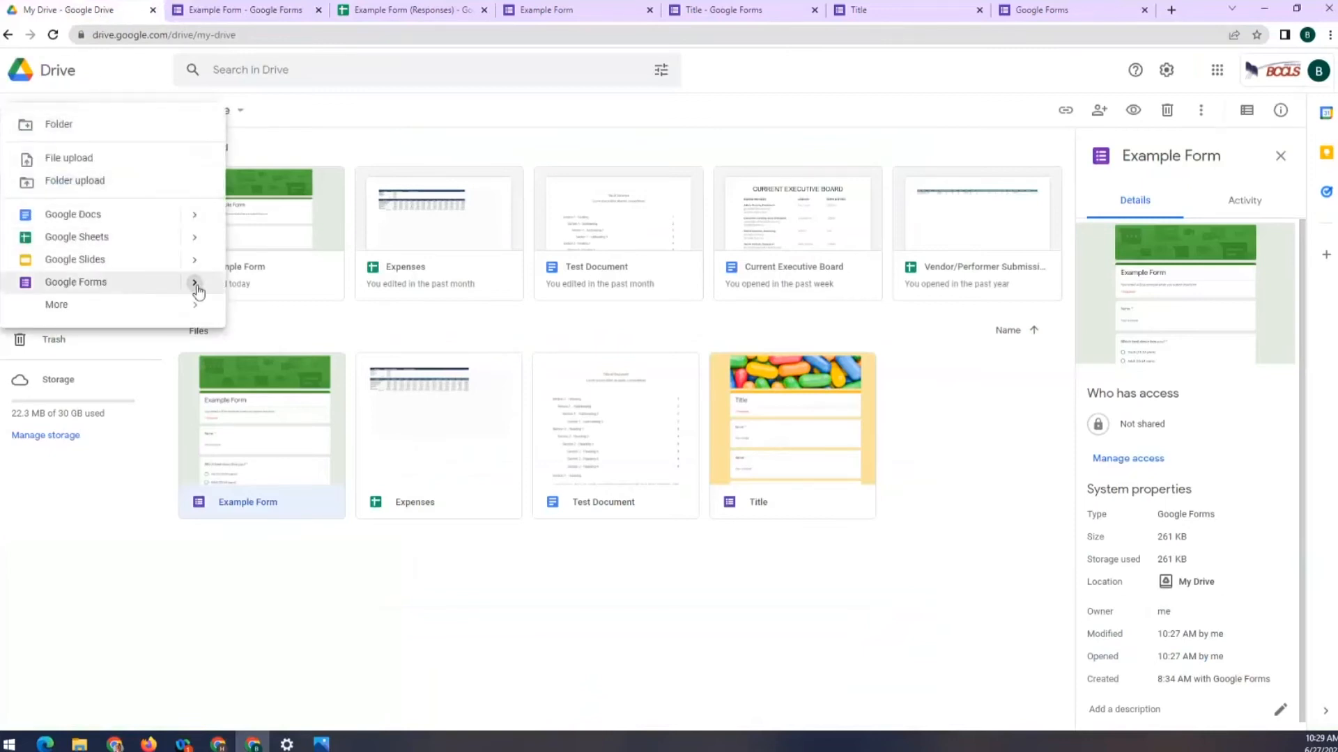
mouse_move(198, 291)
left_click(290, 339)
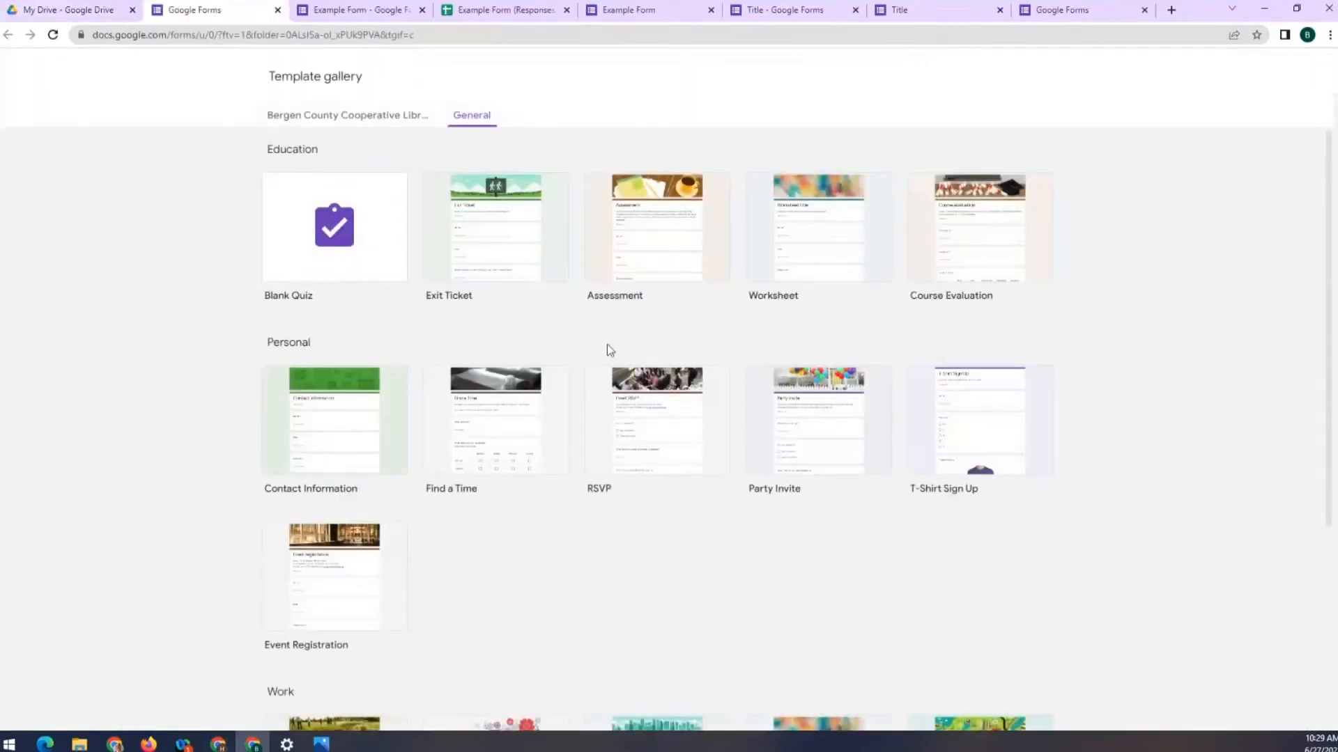
Create a form from the Event Registration template and review its Name, Email and Organization questions
left_click(636, 434)
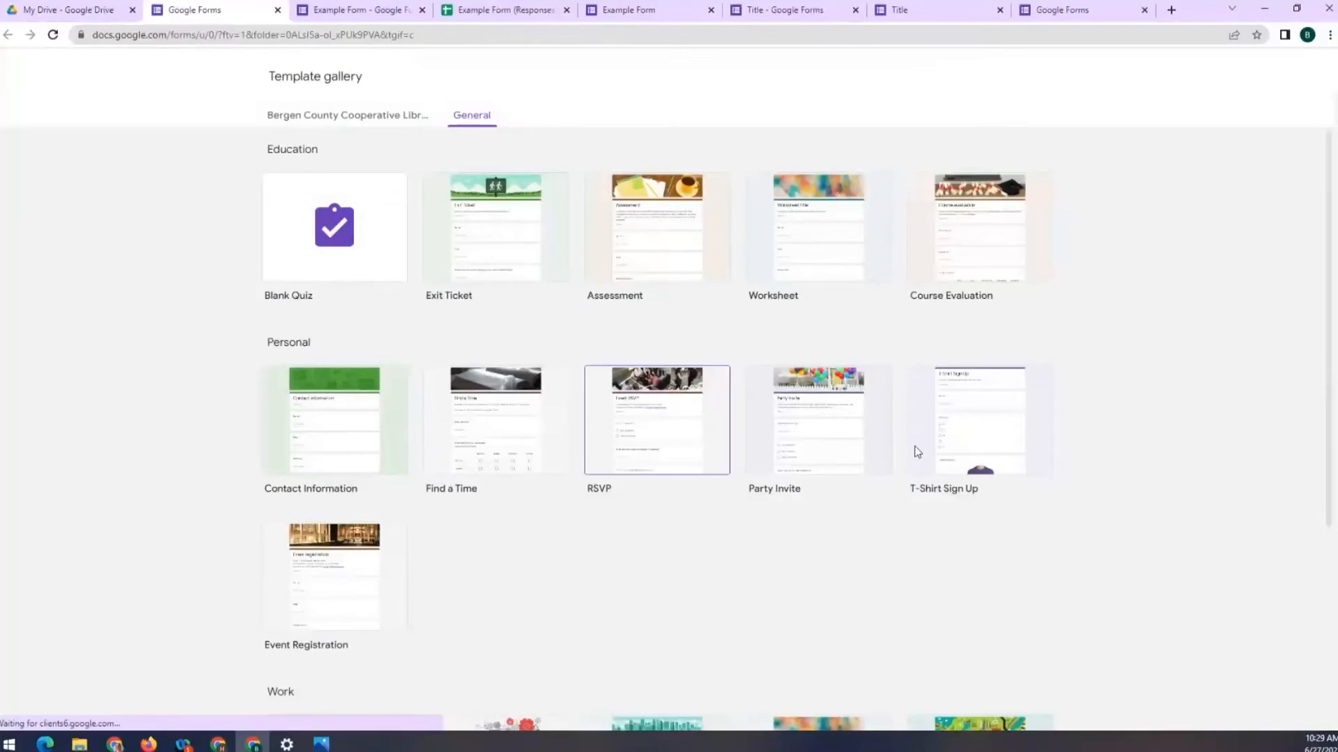
left_click(390, 571)
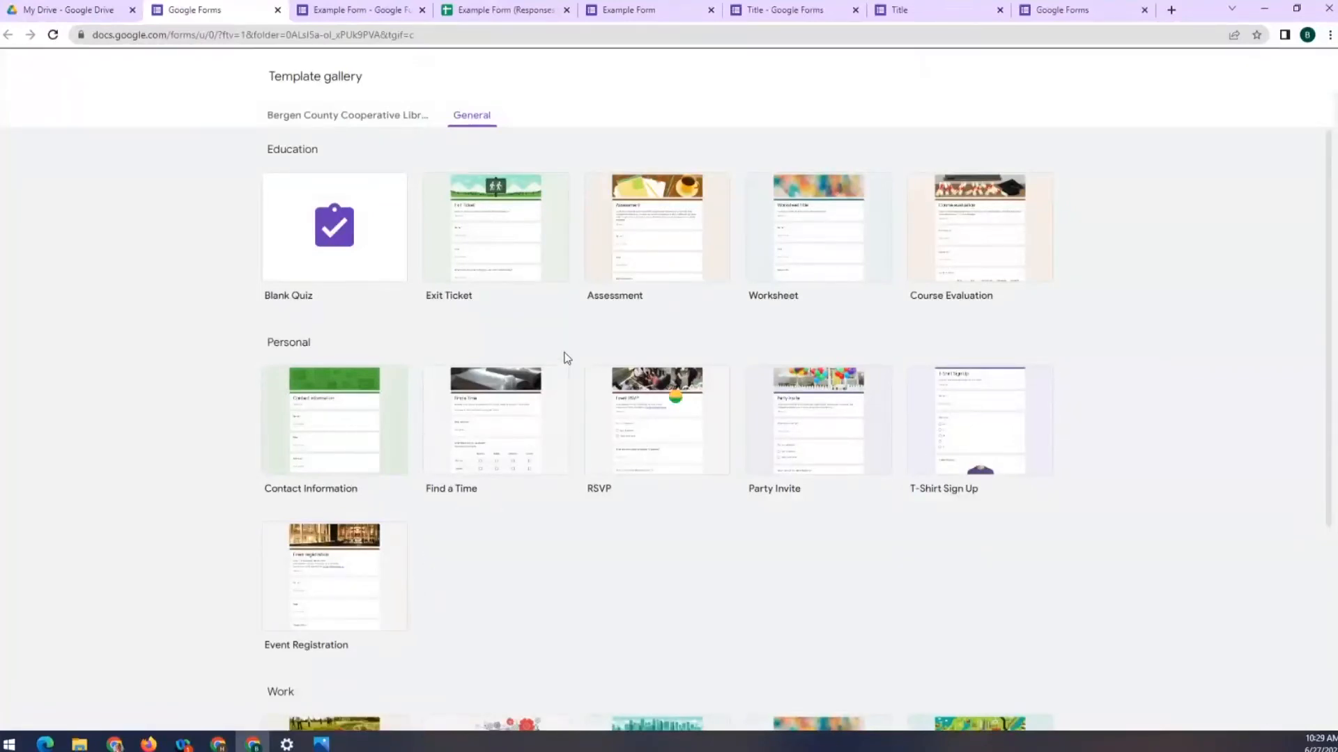
left_click(359, 568)
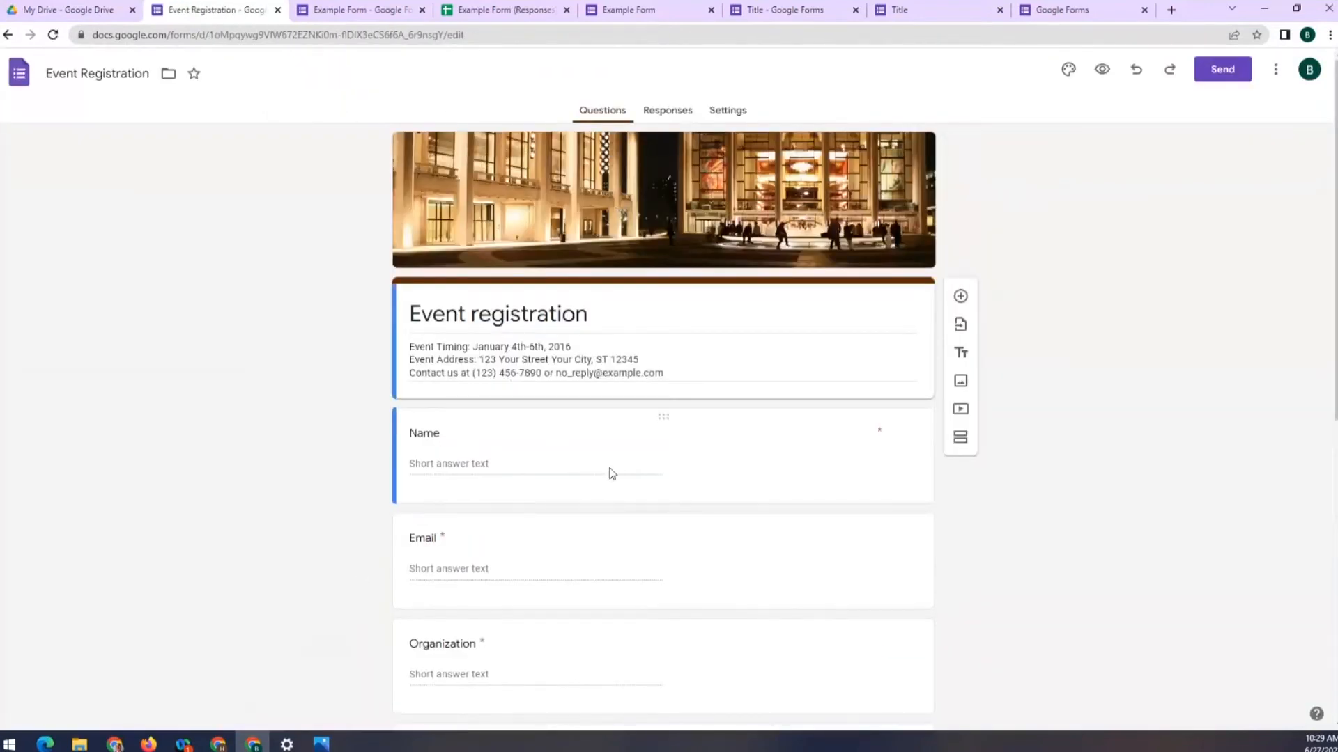
scroll(530, 425, "down", 2)
scroll(687, 642, "down", 1)
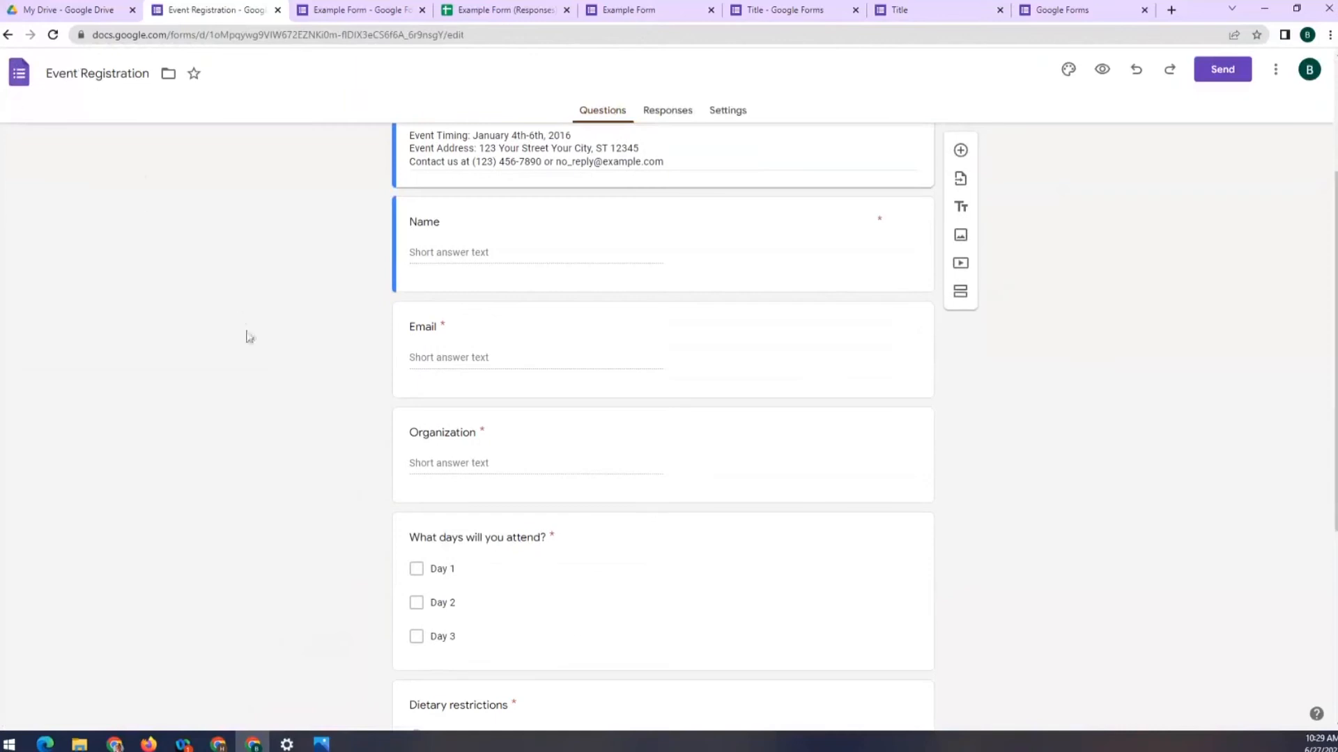
scroll(247, 337, "up", 3)
scroll(258, 341, "down", 1)
scroll(257, 340, "up", 1)
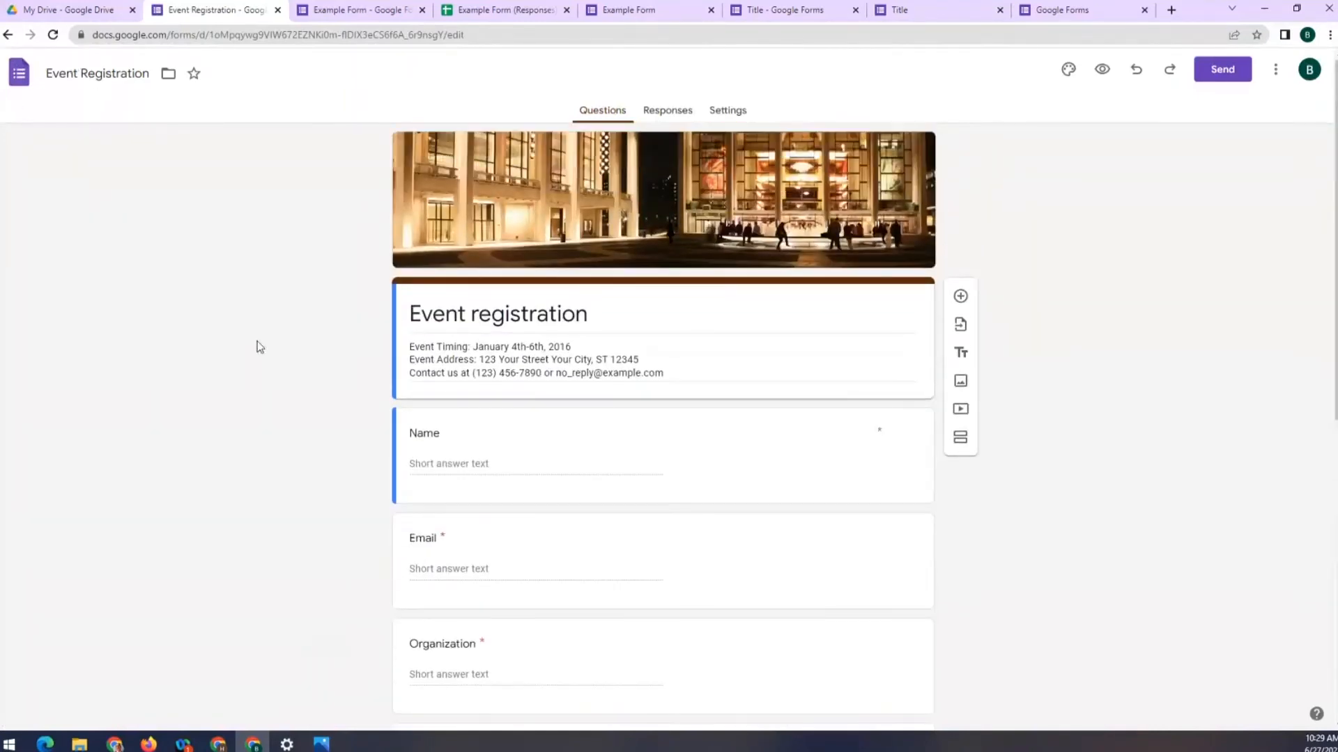
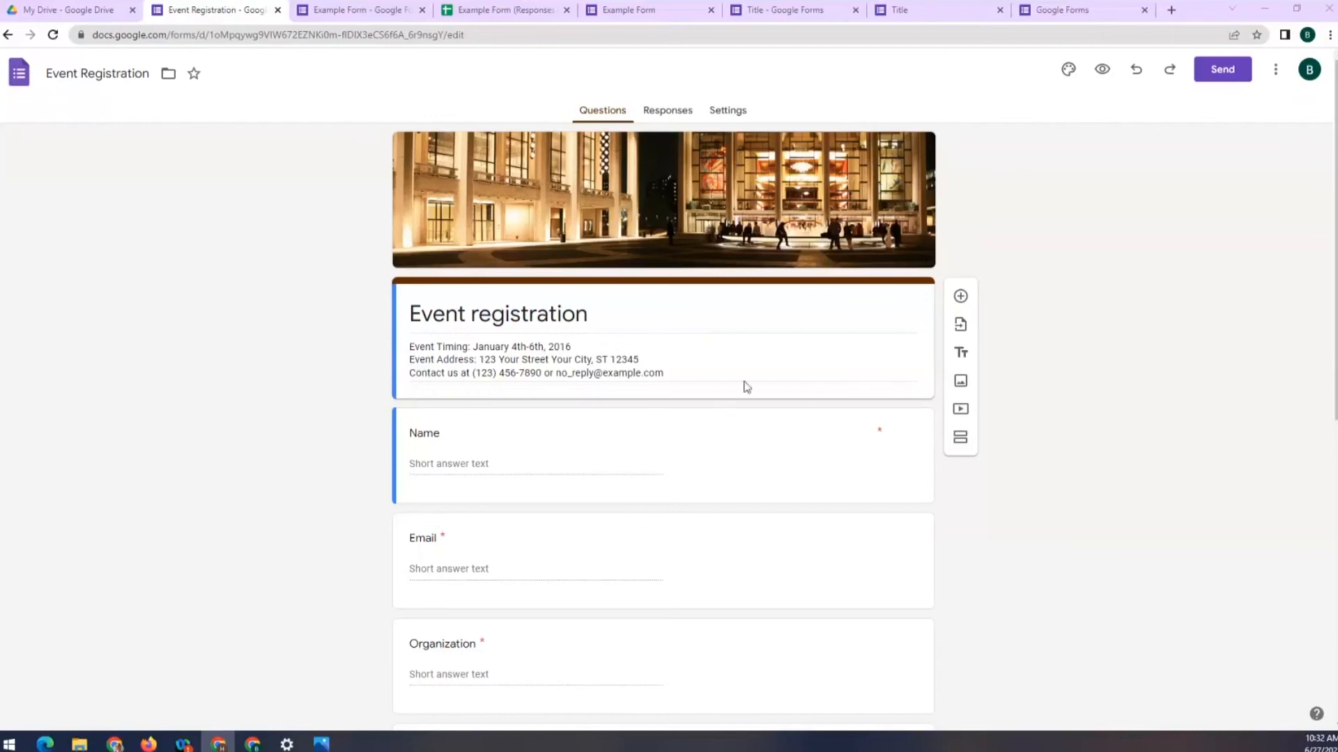
Add the description 'Please type your name' under the Name question and preview the form
left_click(766, 486)
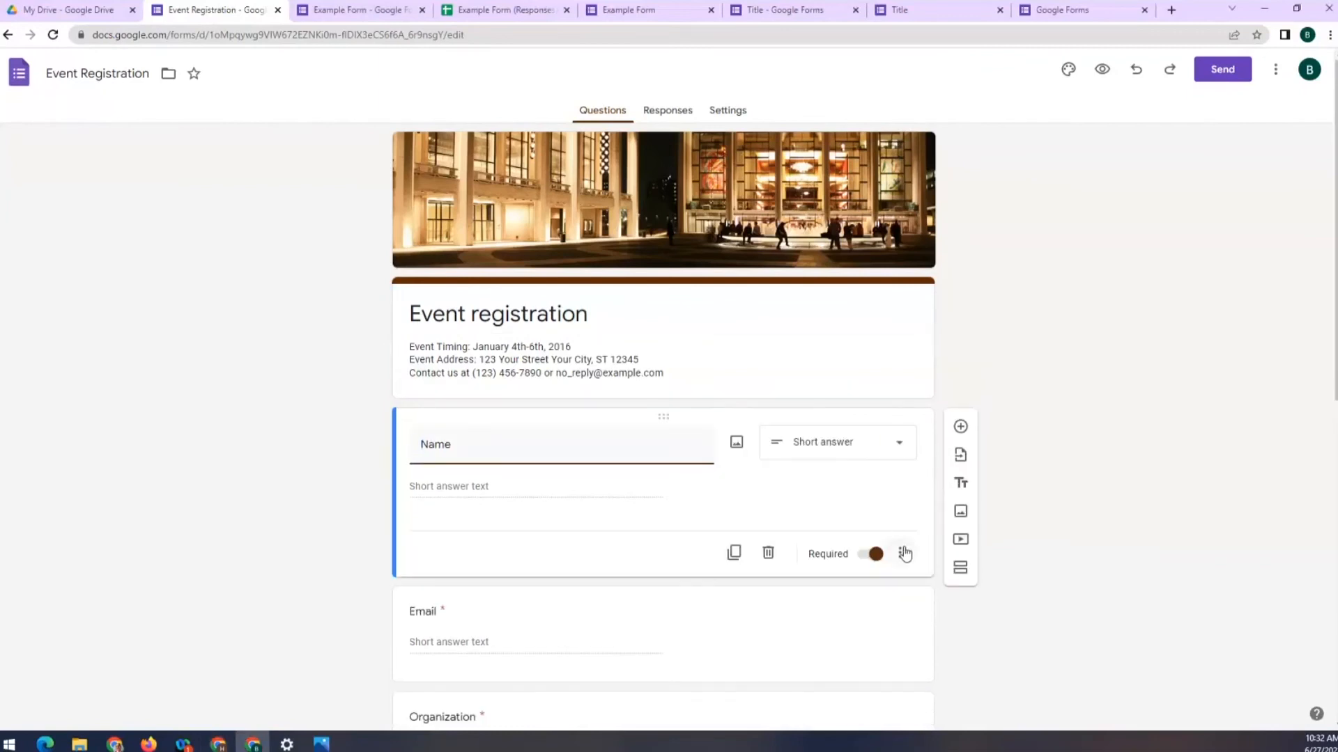
scroll(897, 446, "down", 2)
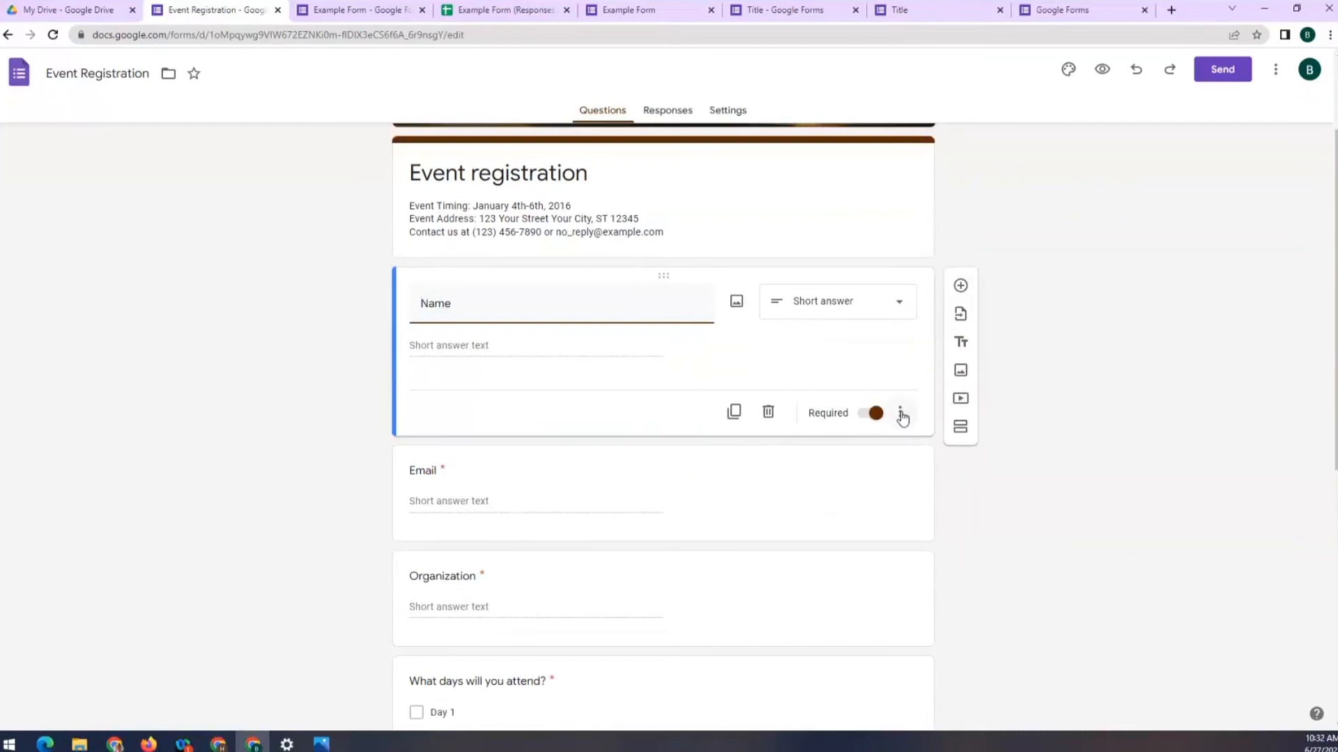
left_click(826, 352)
left_click(902, 414)
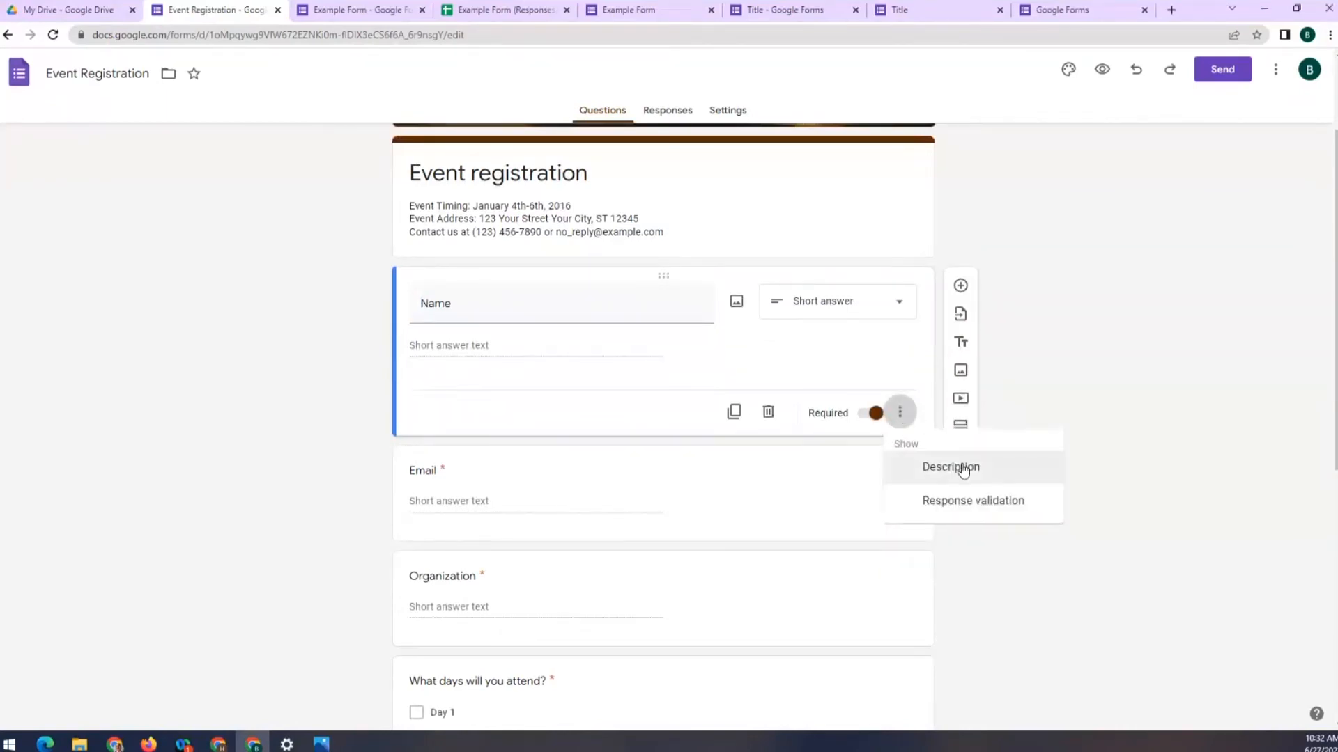
left_click(964, 472)
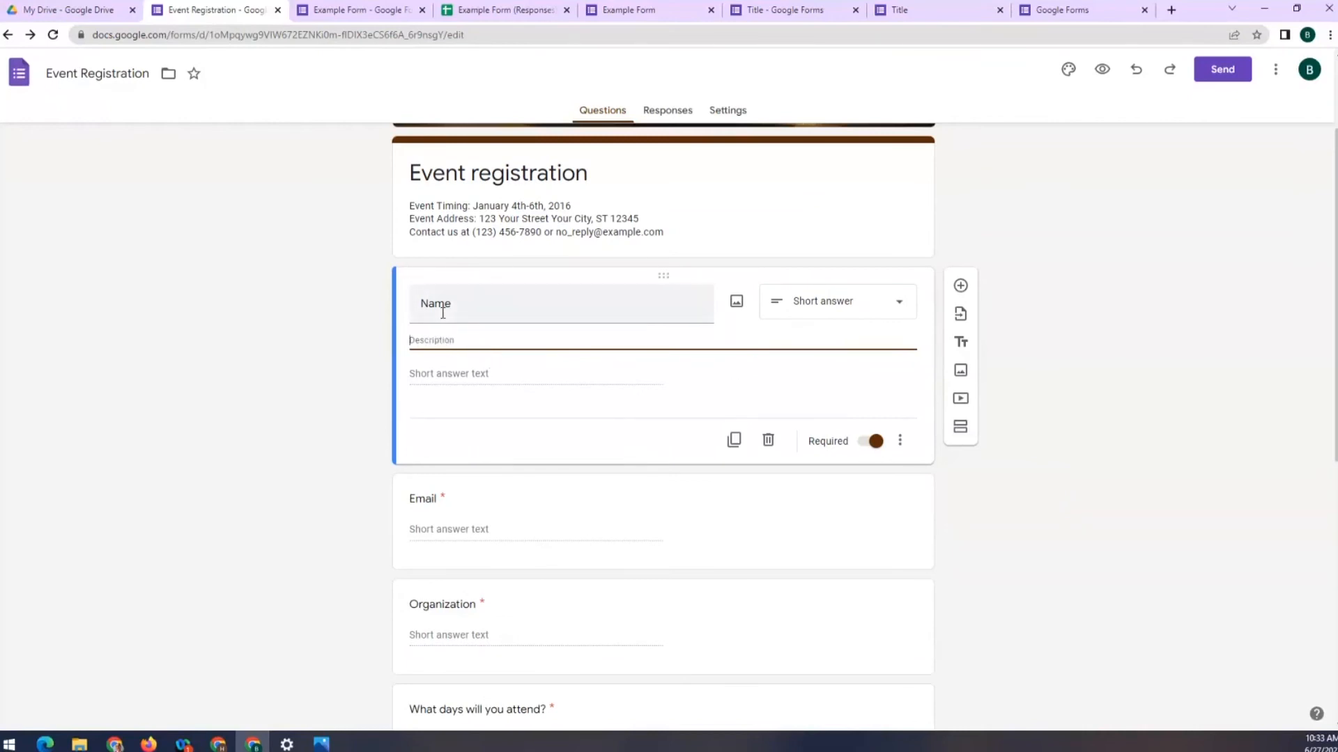
type("Pl")
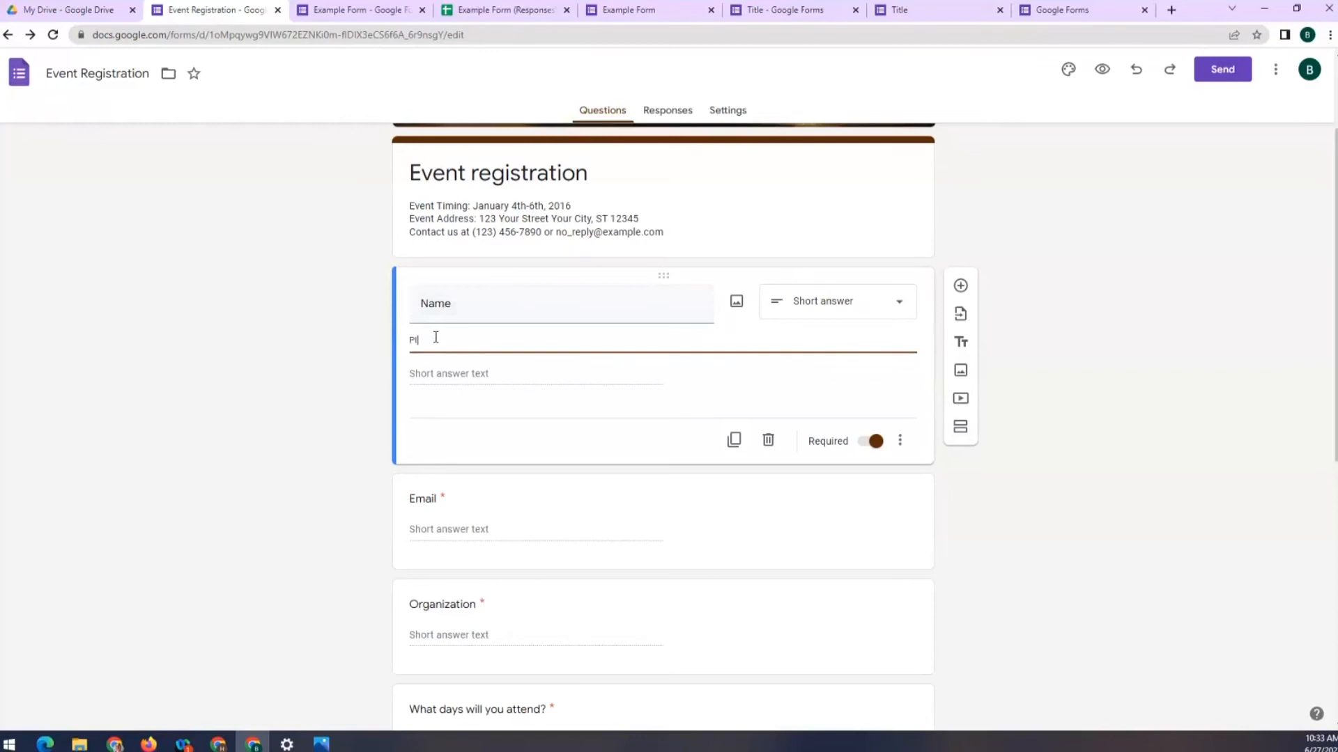
type("ease type your name")
left_click(1101, 69)
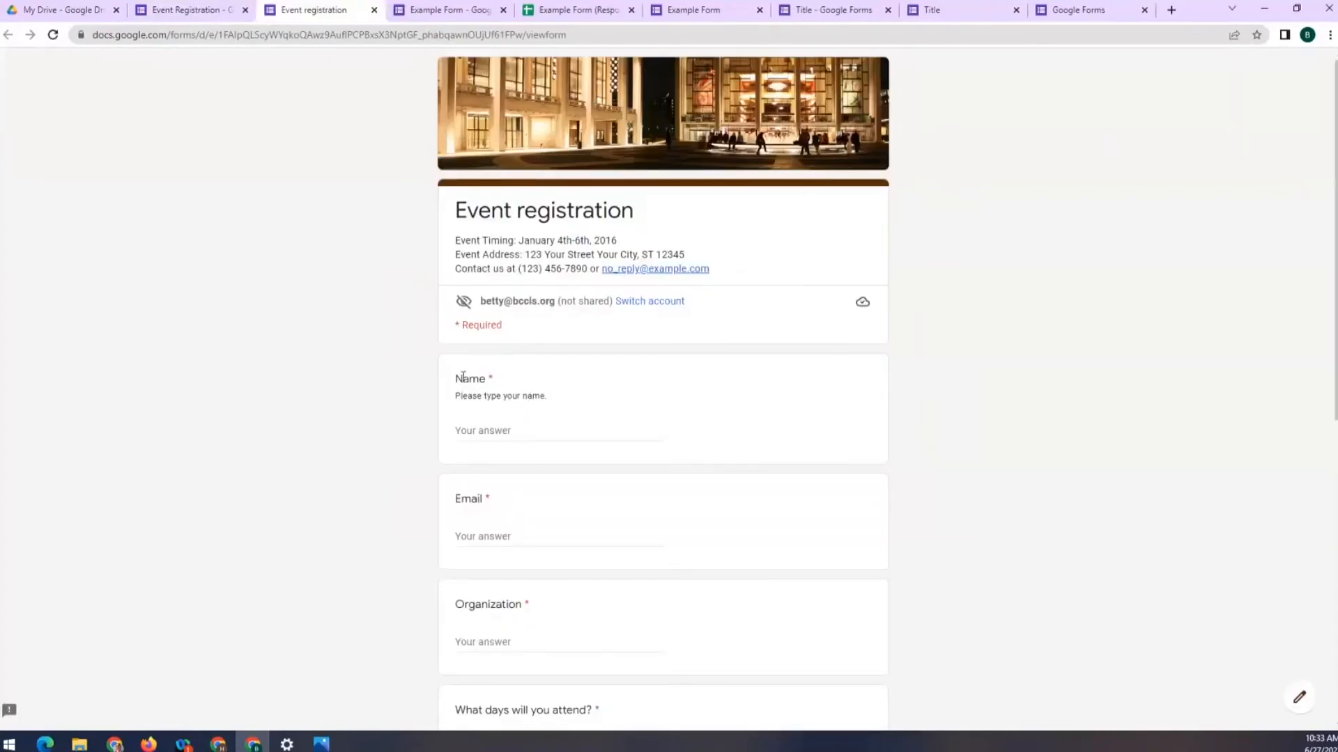
left_click(374, 12)
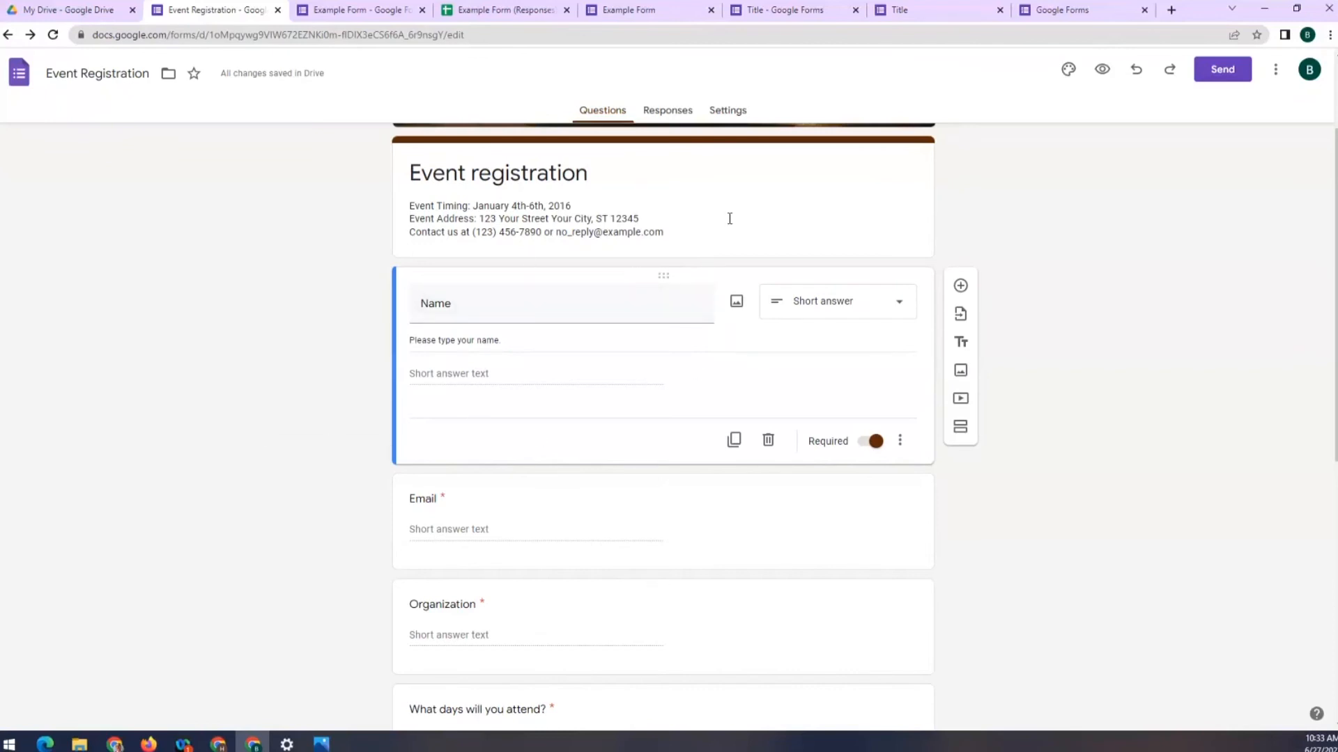
left_click(733, 115)
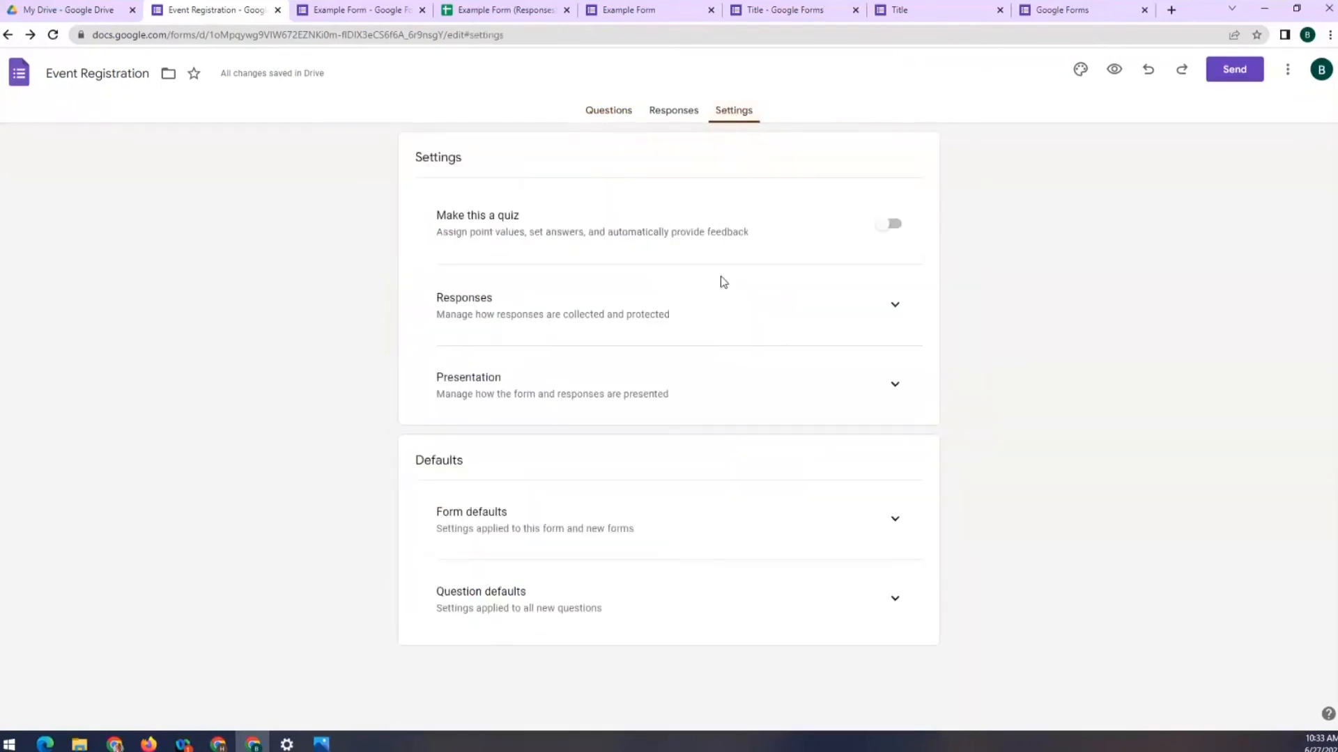
left_click(893, 308)
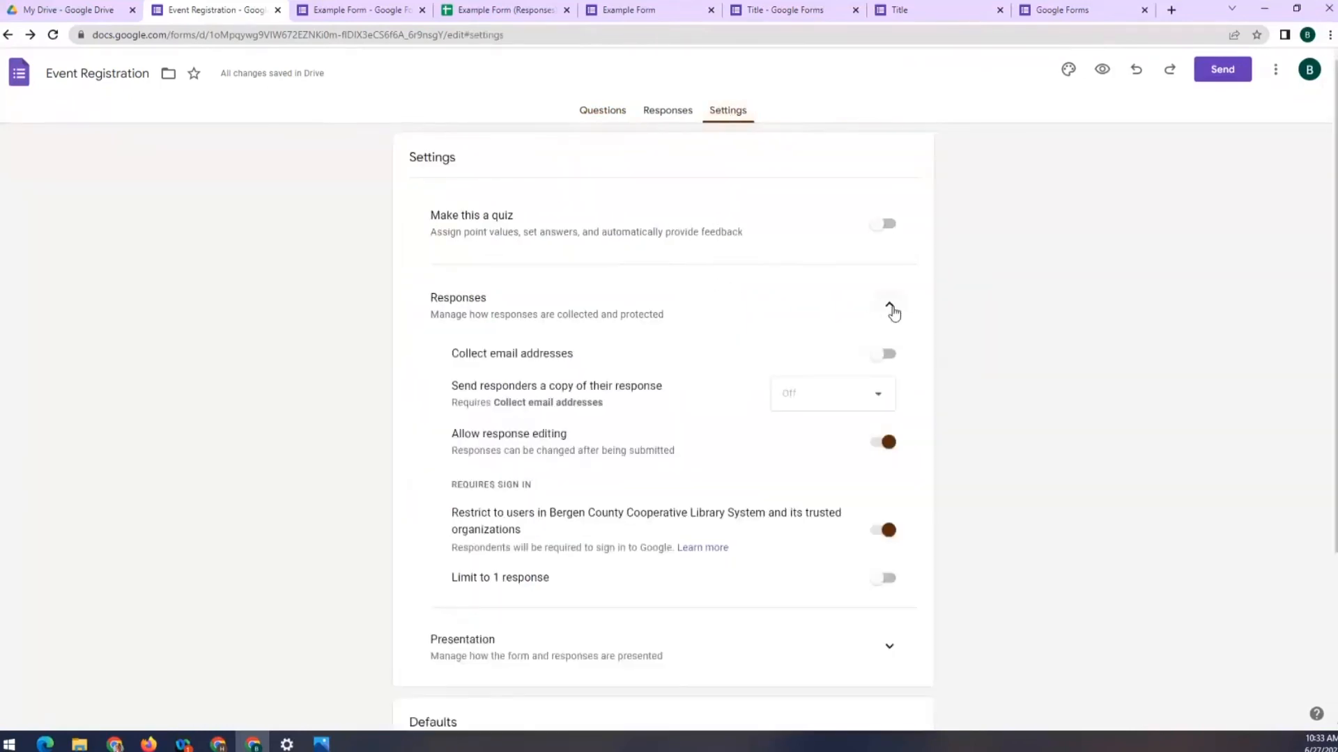
left_click(893, 307)
left_click(906, 390)
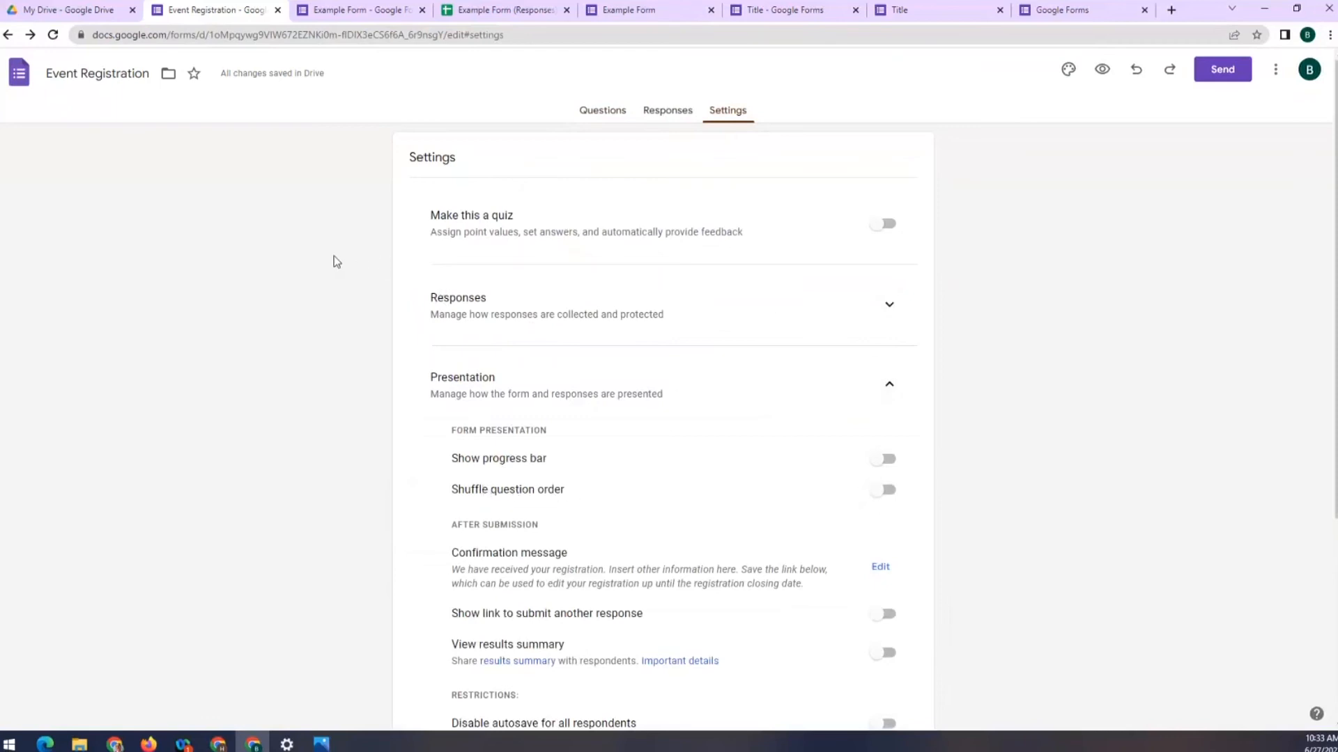
left_click(378, 9)
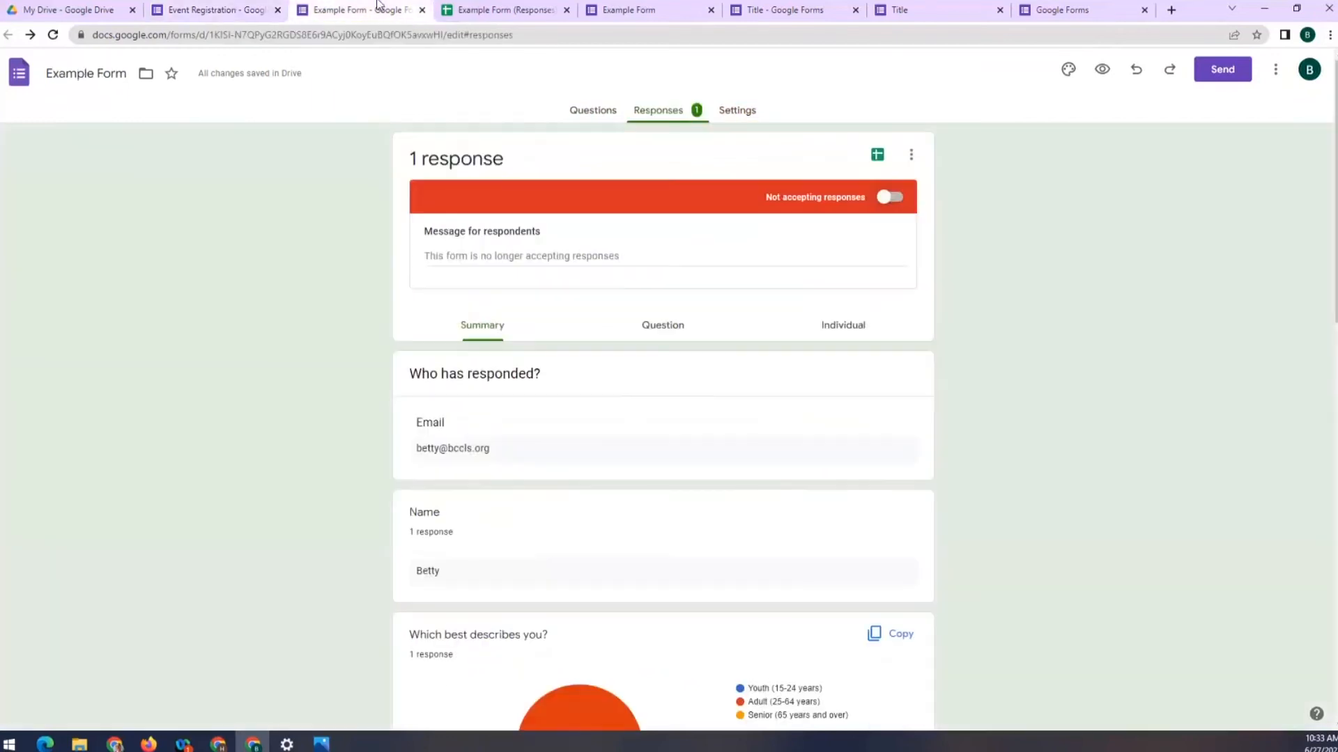
left_click(193, 7)
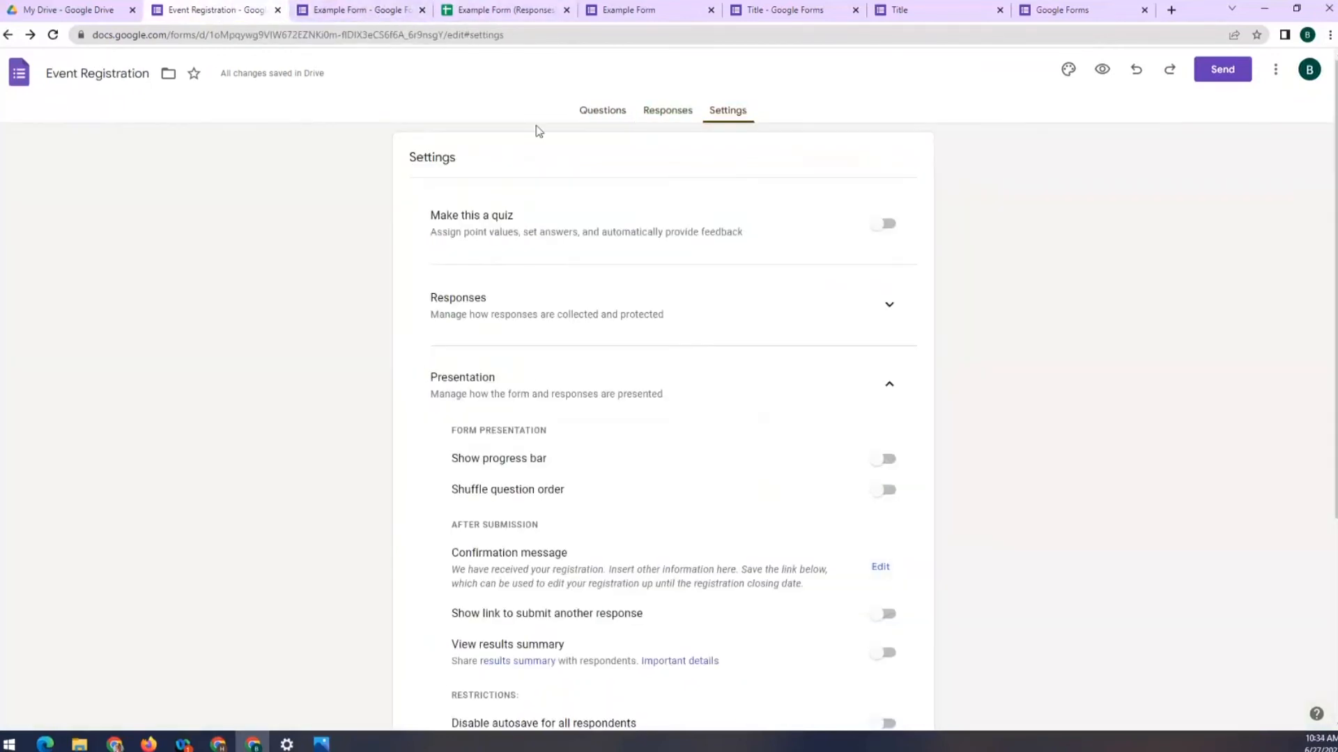
left_click(585, 113)
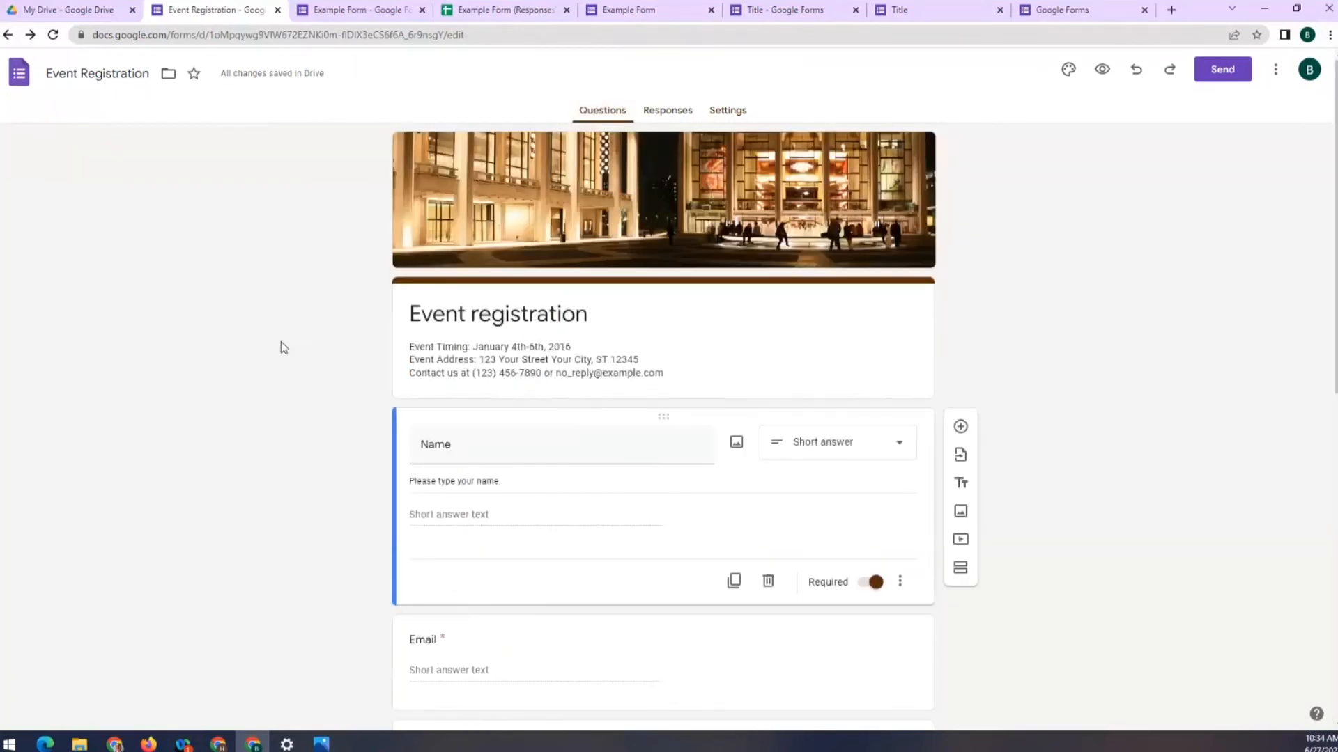
scroll(283, 346, "down", 1)
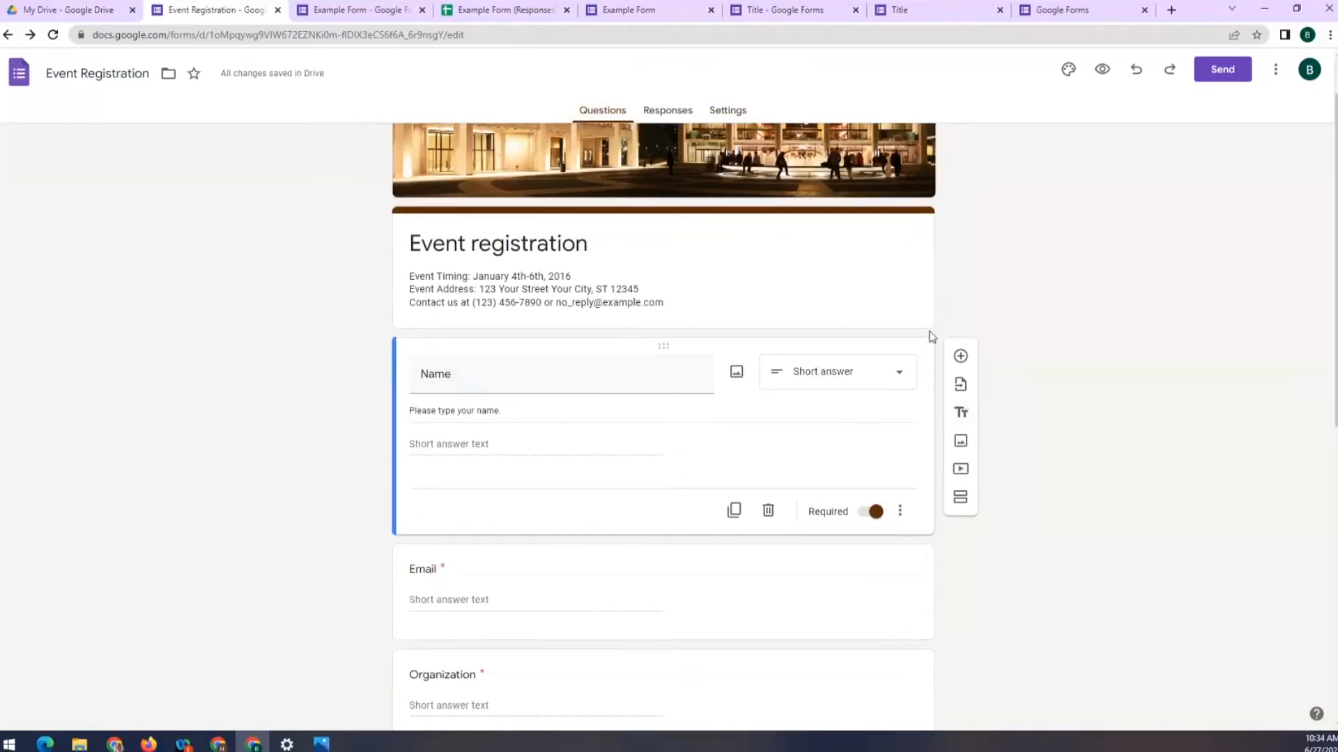
Add a section break after Name so Email opens an untitled section 2, and preview it
left_click(961, 498)
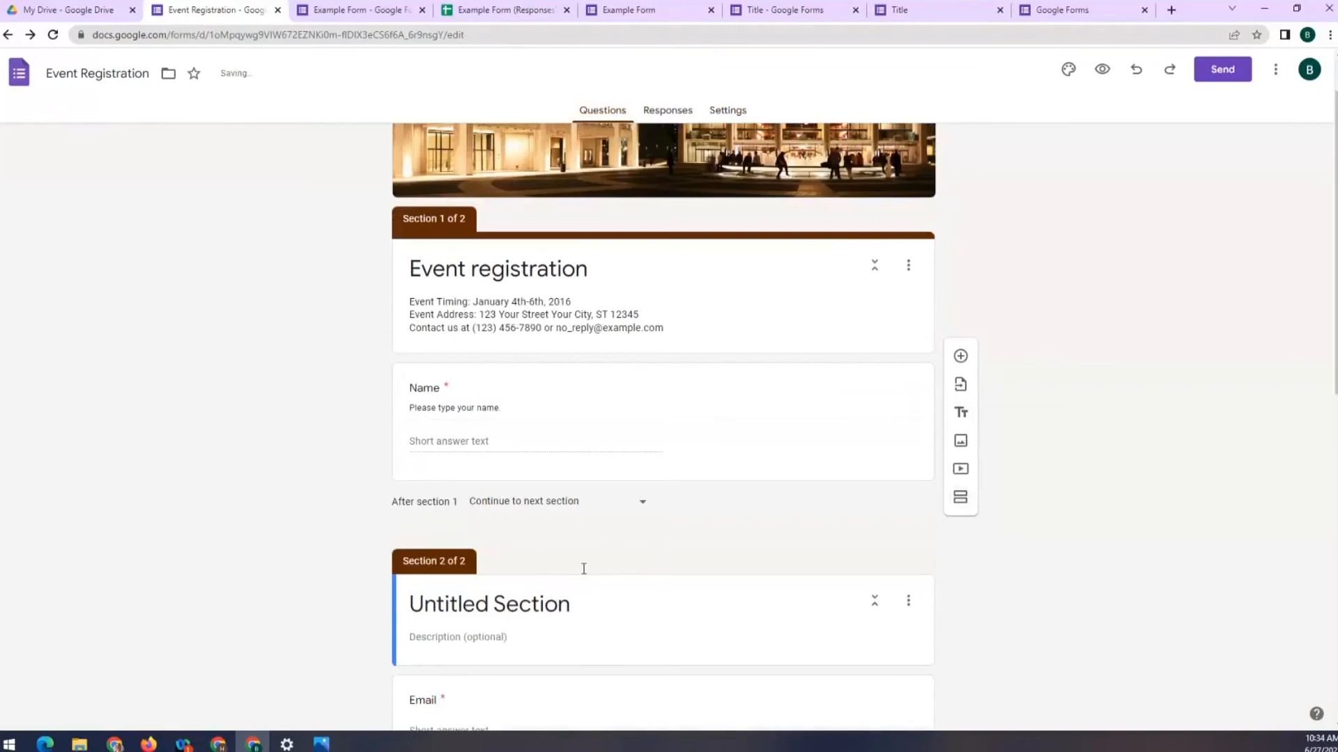
scroll(592, 427, "up", 2)
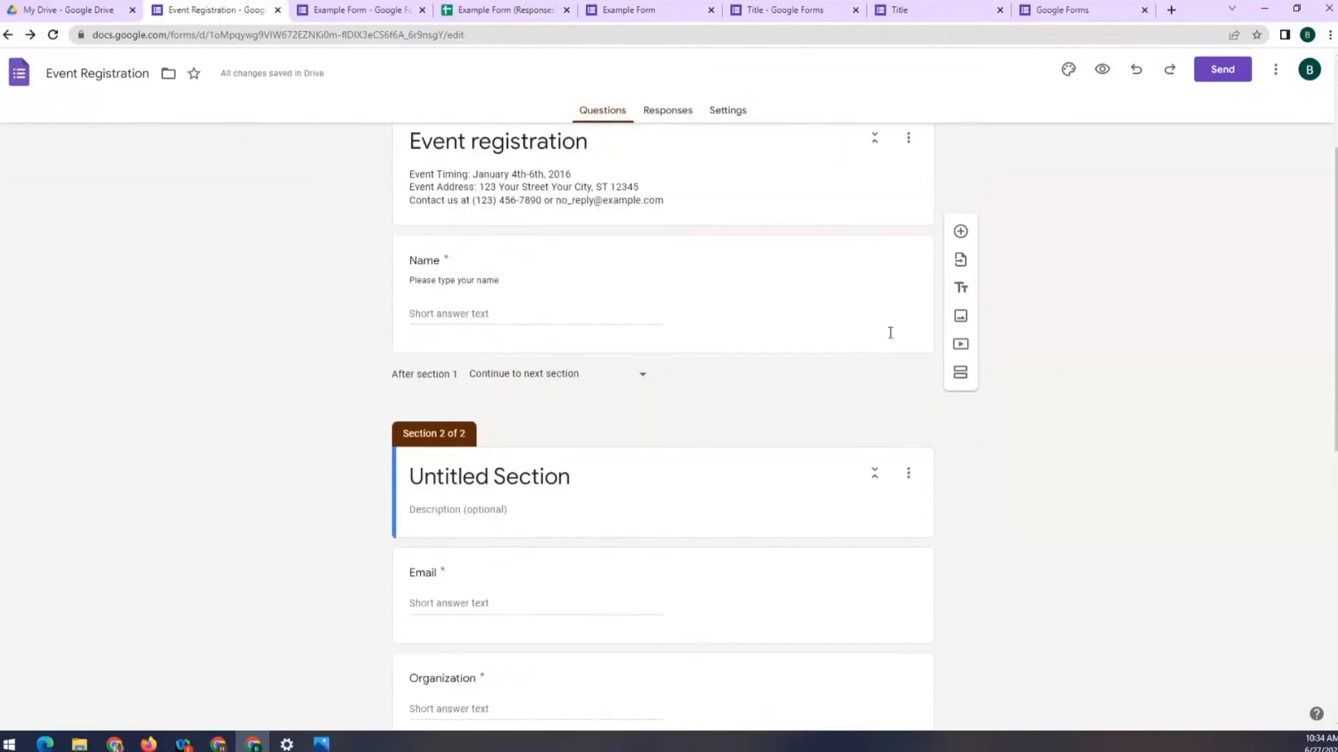
left_click(1100, 70)
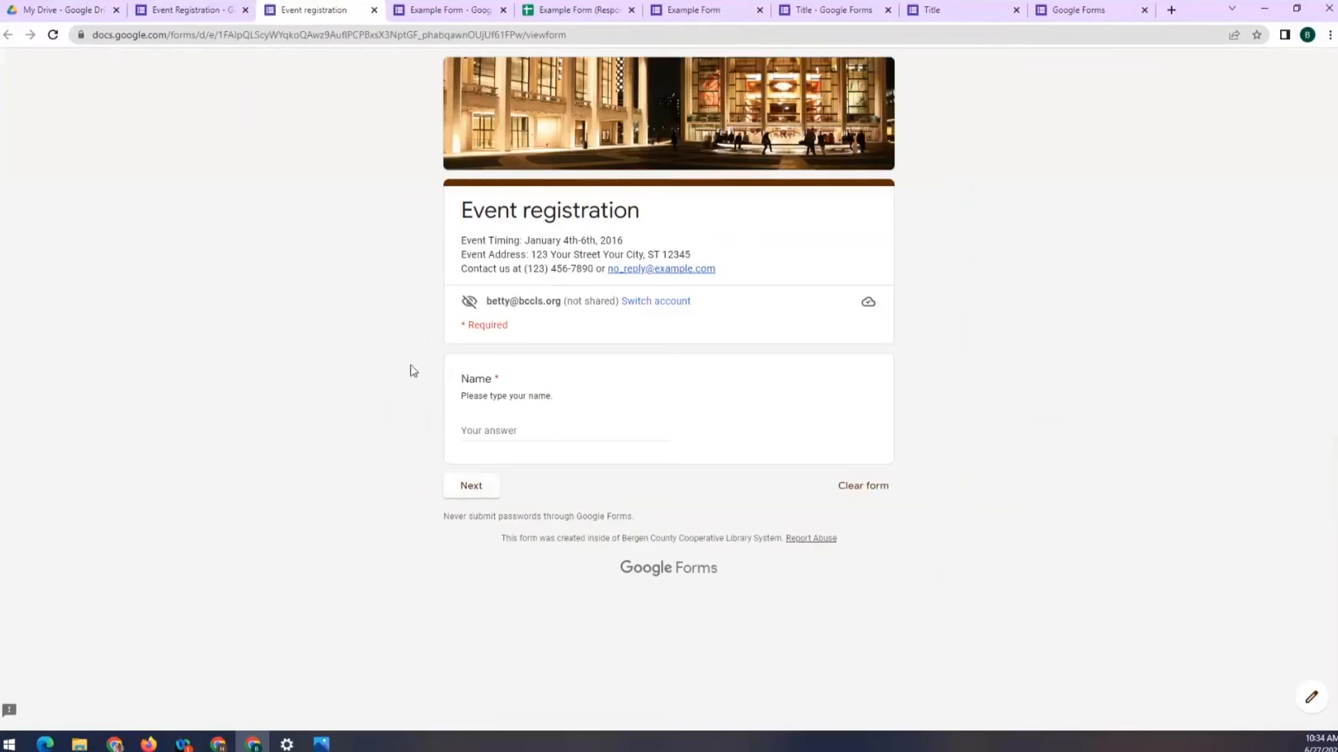
left_click(181, 9)
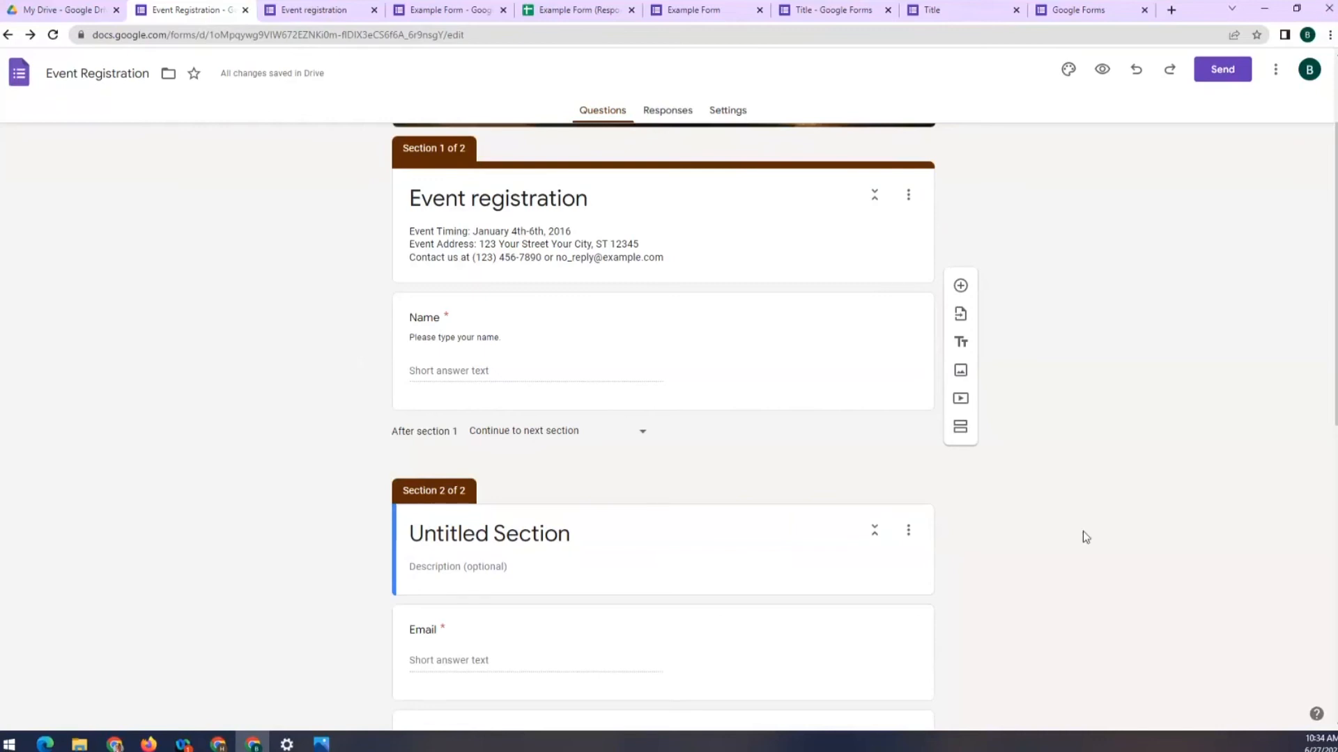
scroll(1083, 531, "down", 2)
scroll(1083, 530, "up", 2)
scroll(192, 226, "up", 1)
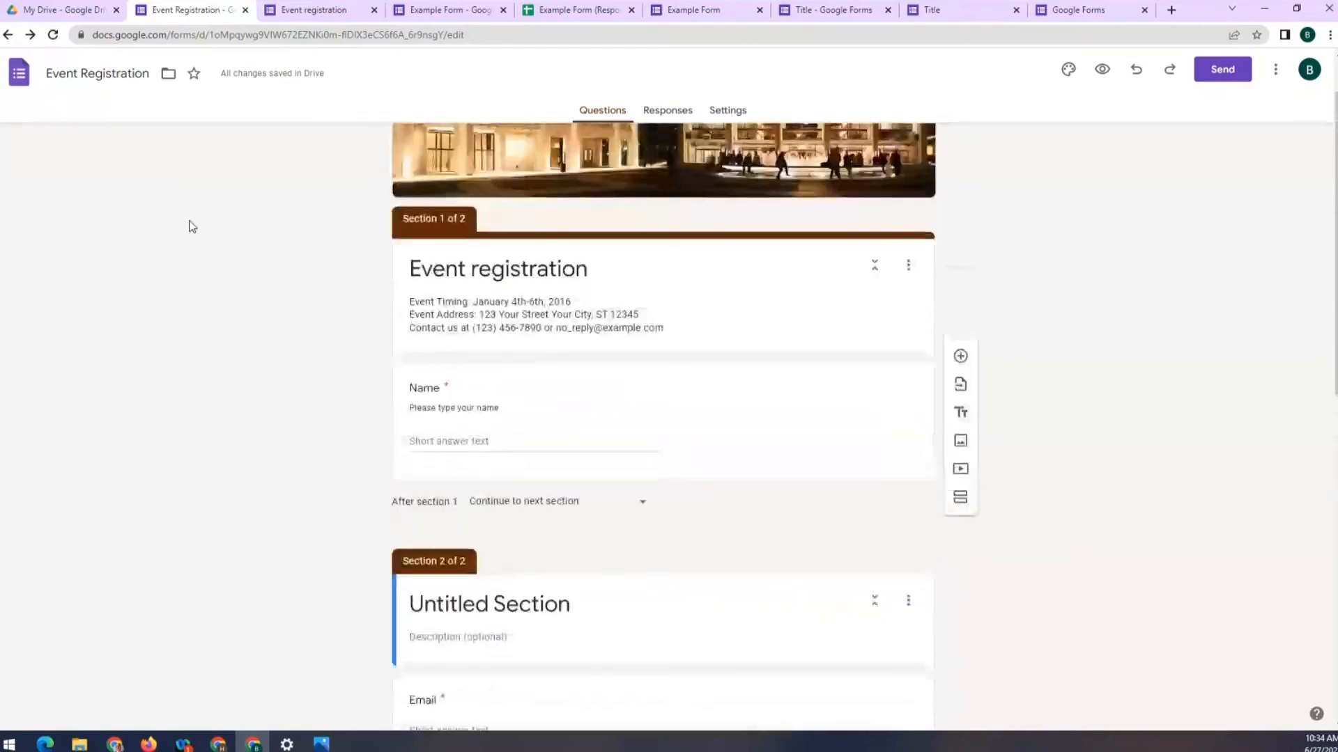
scroll(187, 224, "up", 1)
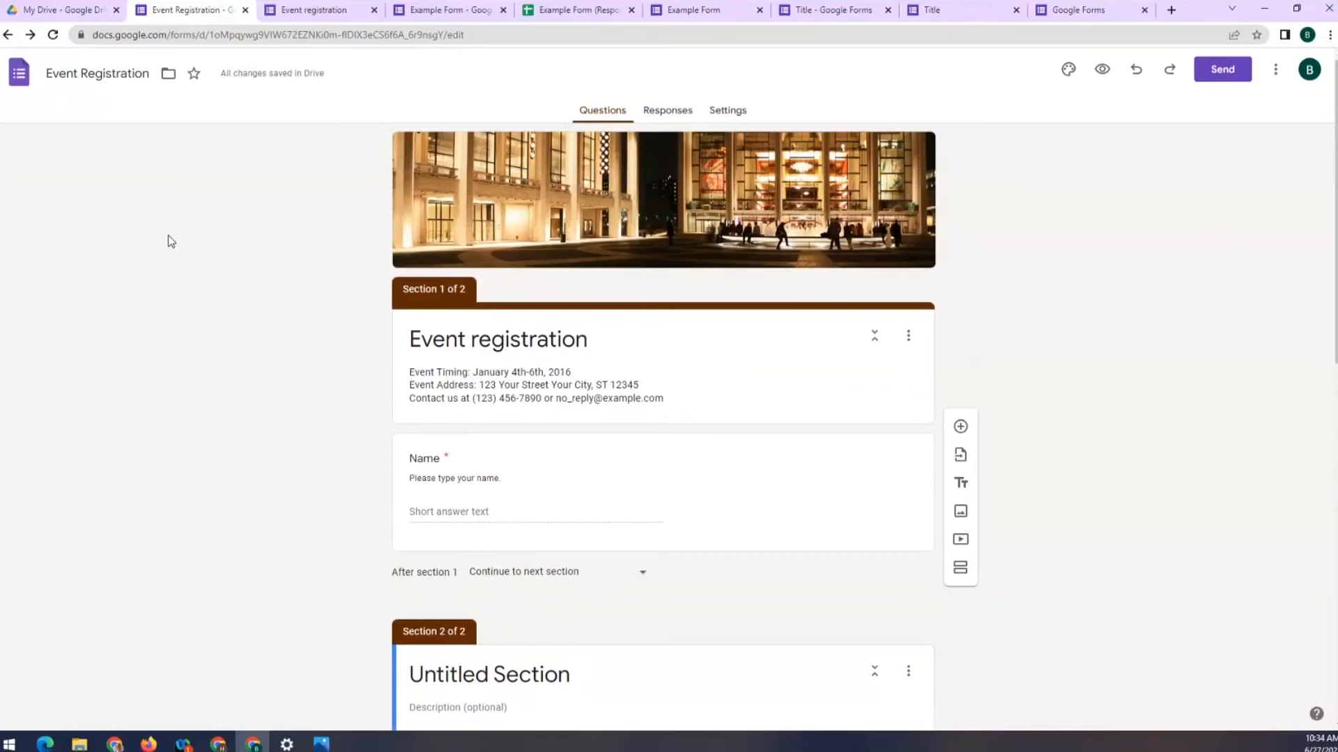
Switch to Example Form, view its response summary and preview its live page
left_click(418, 9)
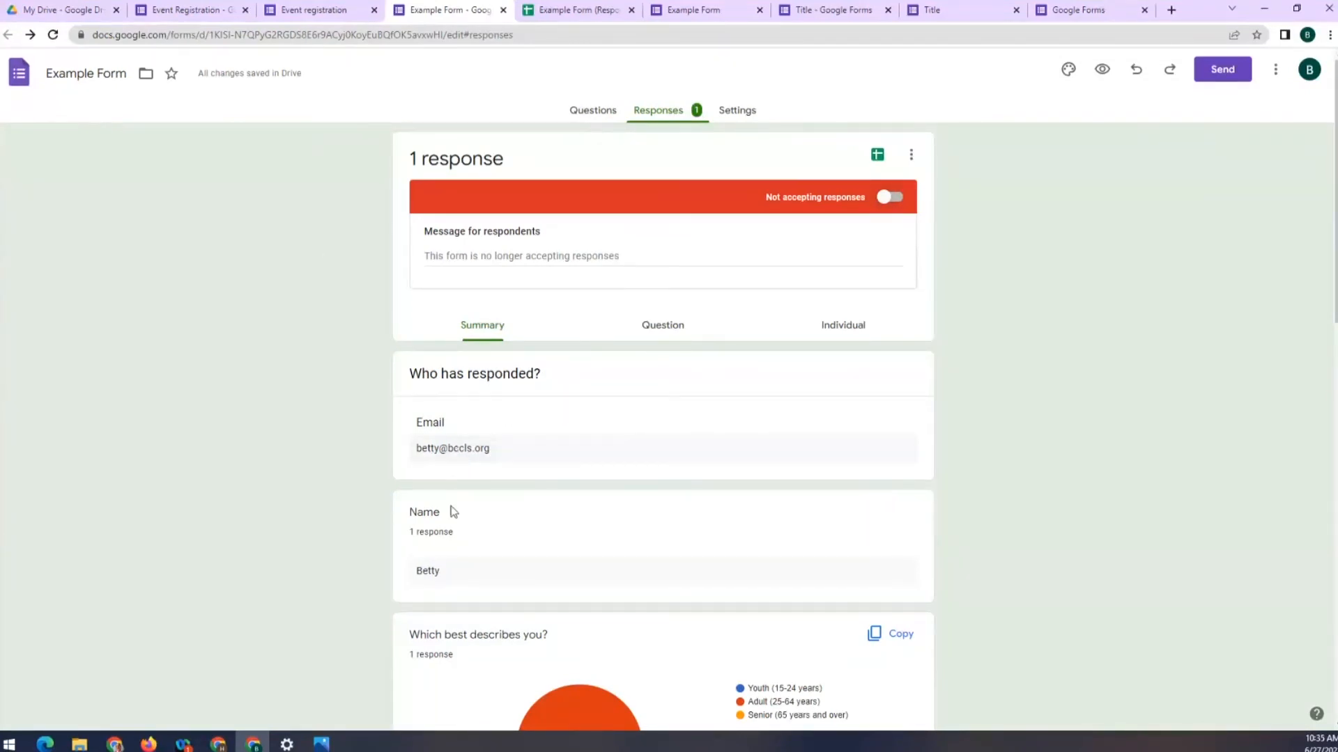
left_click(489, 335)
left_click(1102, 70)
left_click(535, 299)
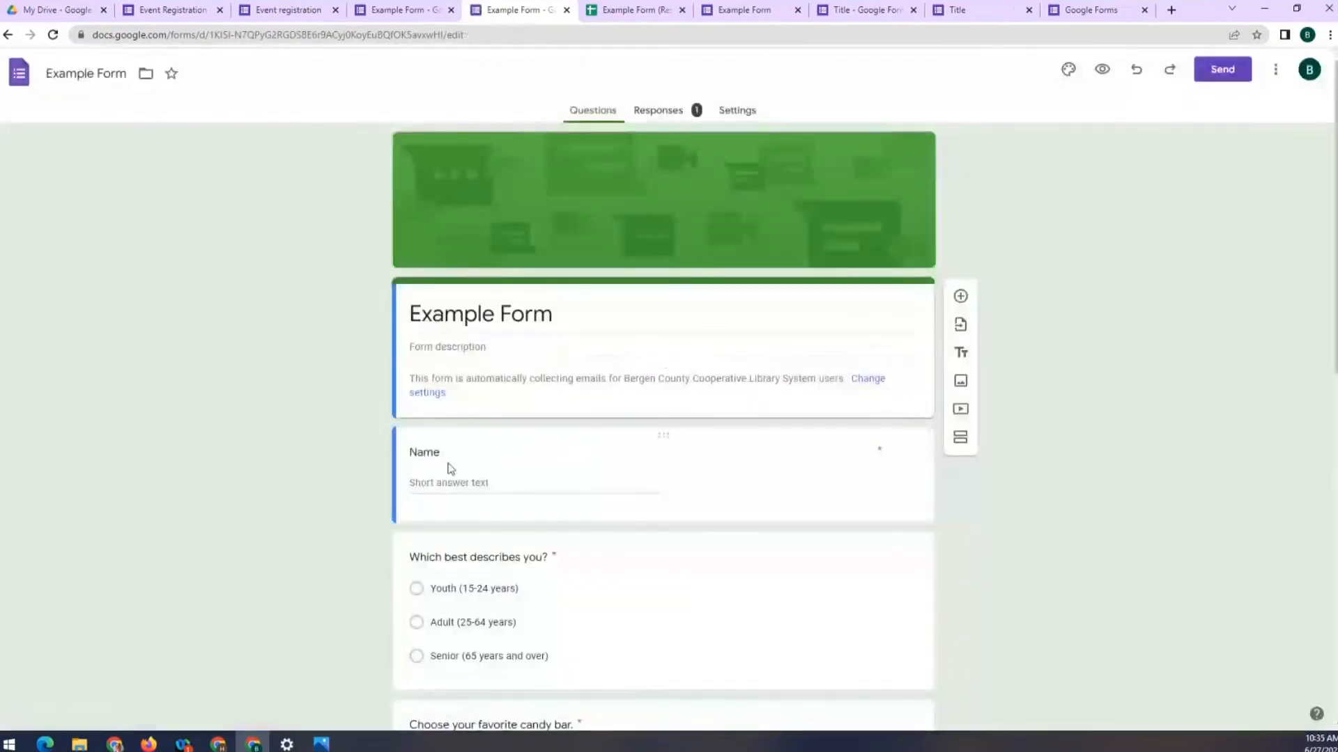
left_click(444, 477)
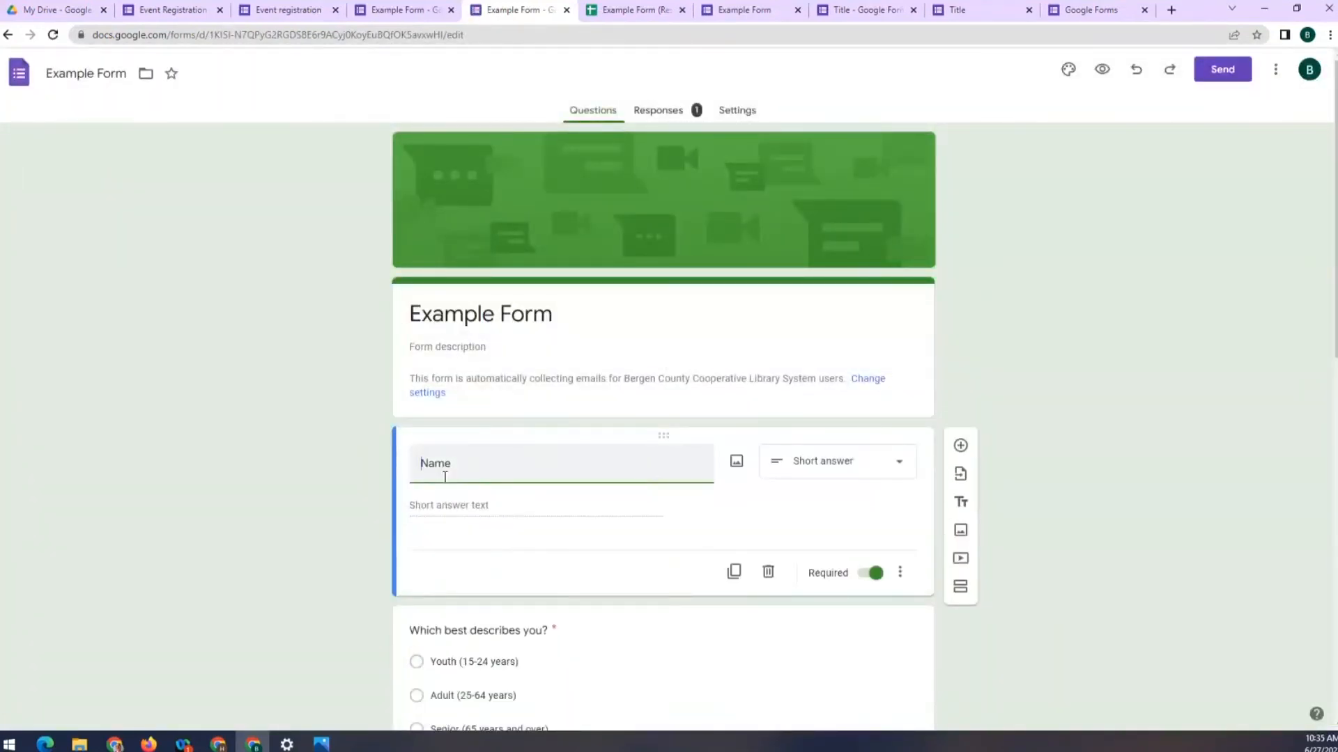
left_click(248, 126)
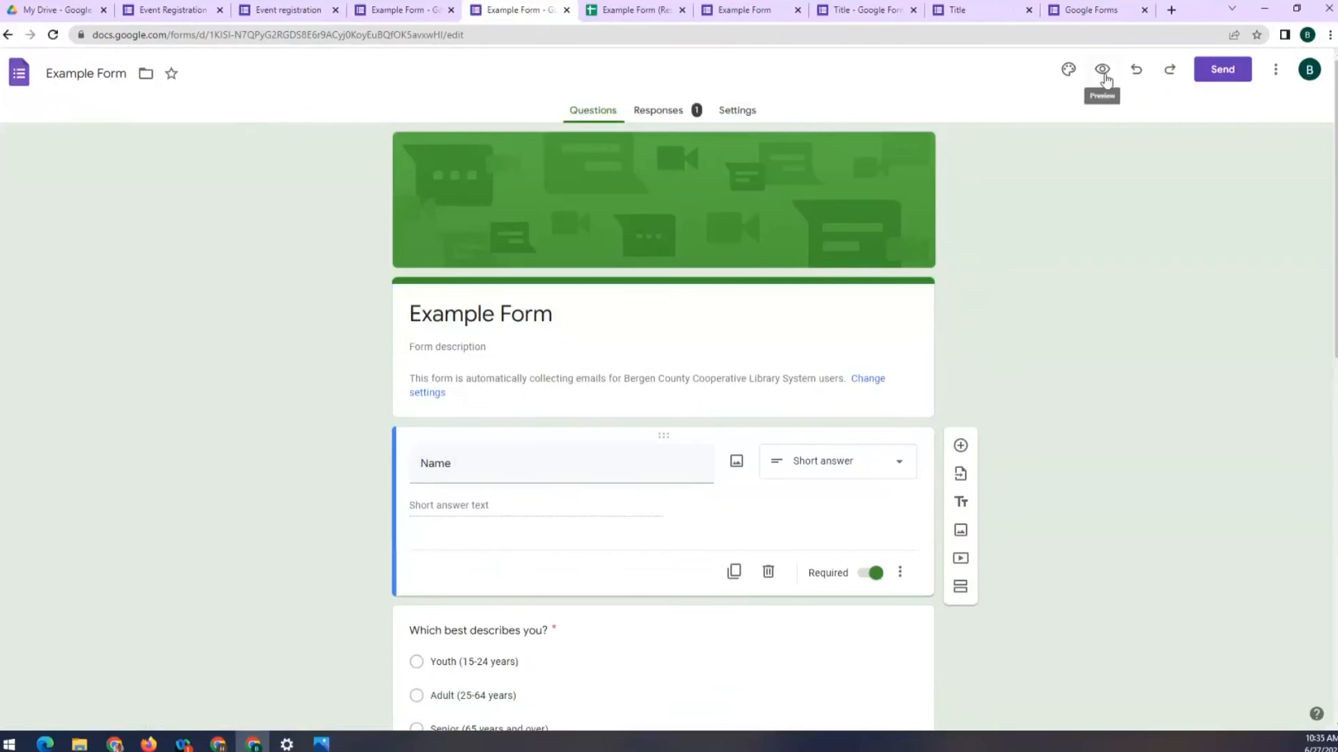
Check the Send form link shows the form is closed, then cancel the sharing dialog
left_click(1219, 70)
left_click(610, 192)
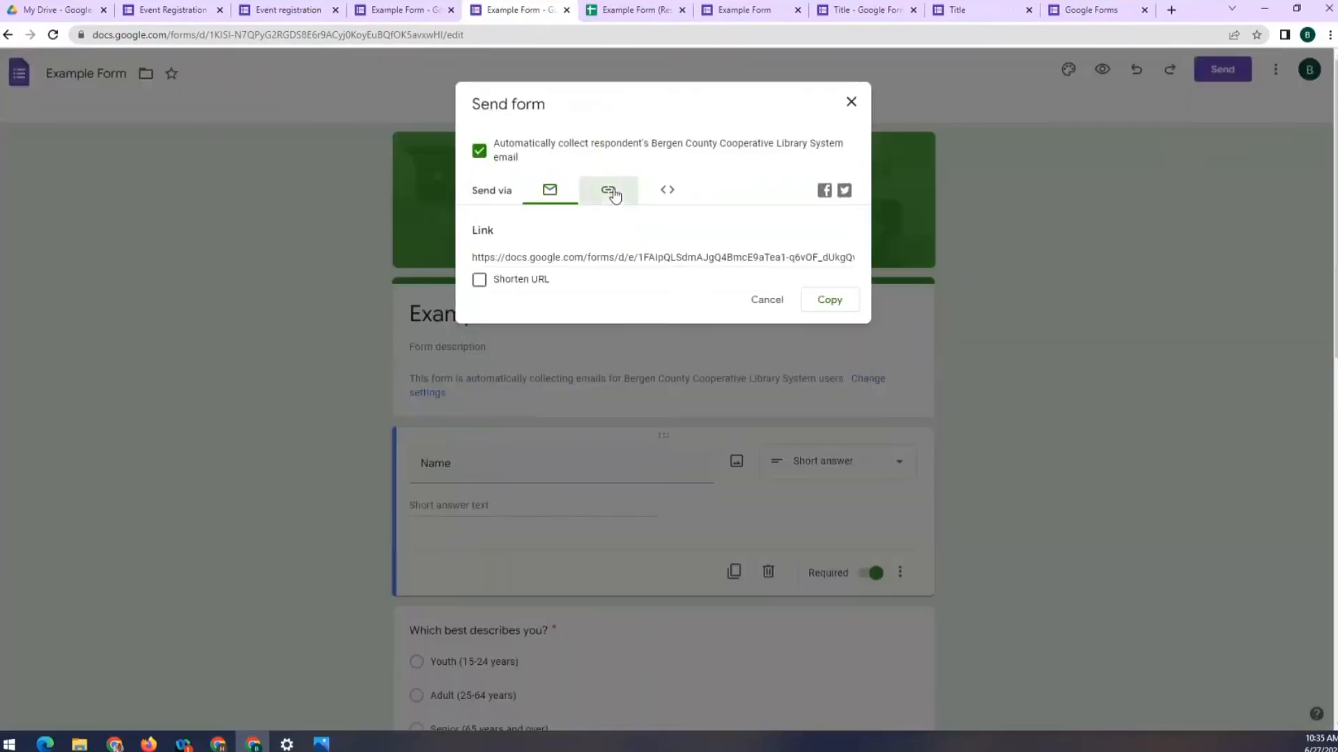
key("alt+Tab")
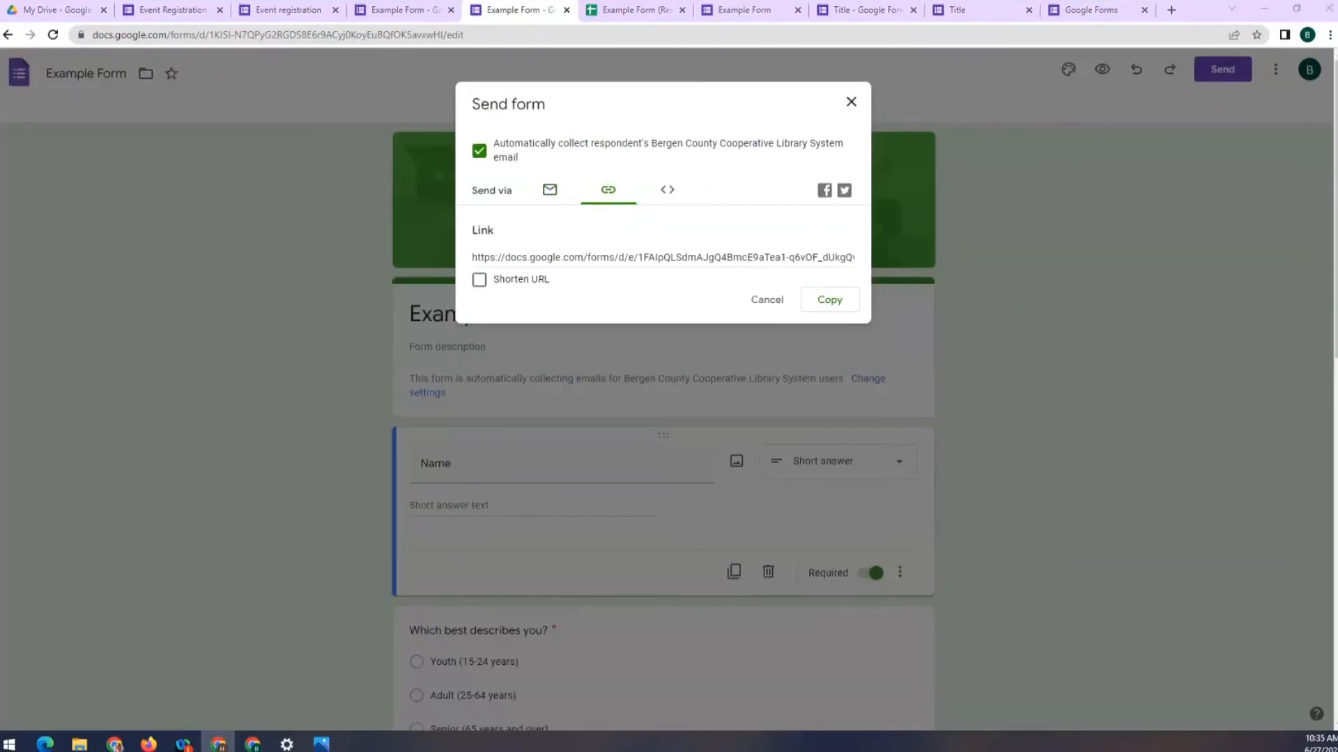
left_click_drag(0, 48, 781, 139)
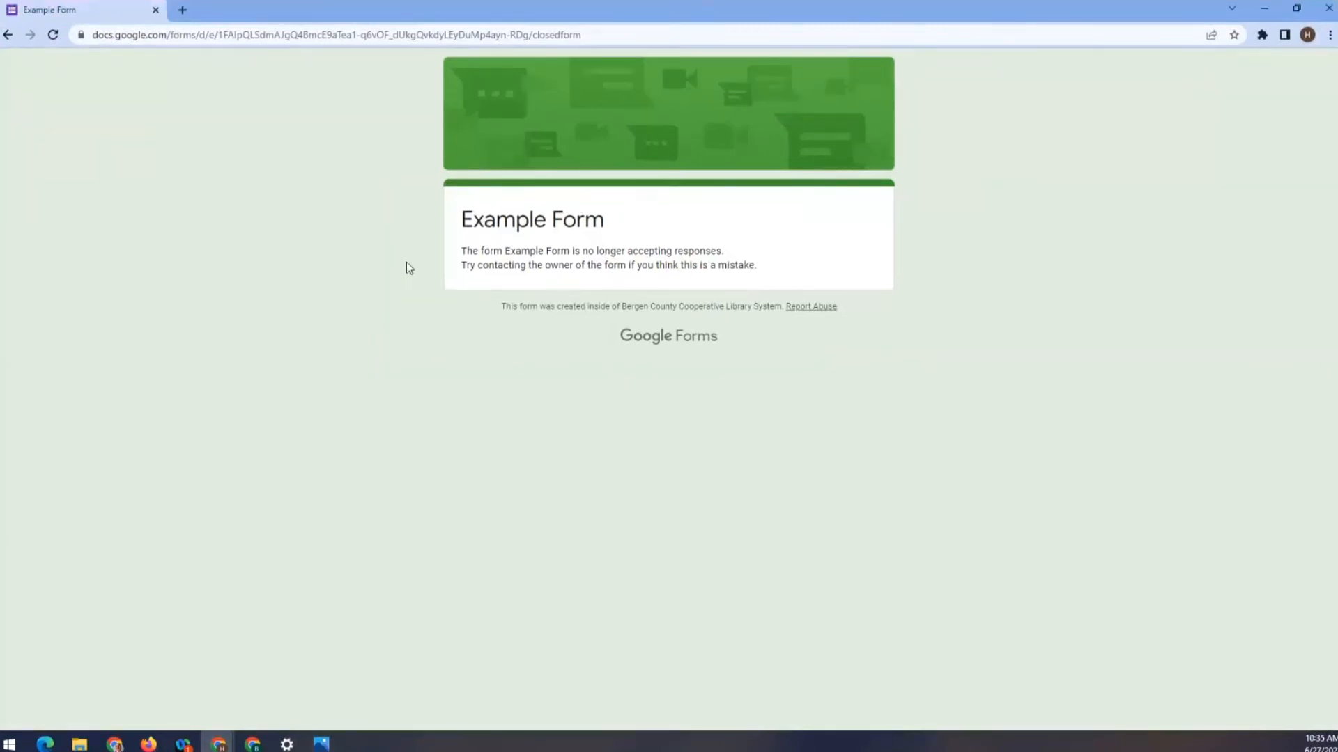
left_click(155, 10)
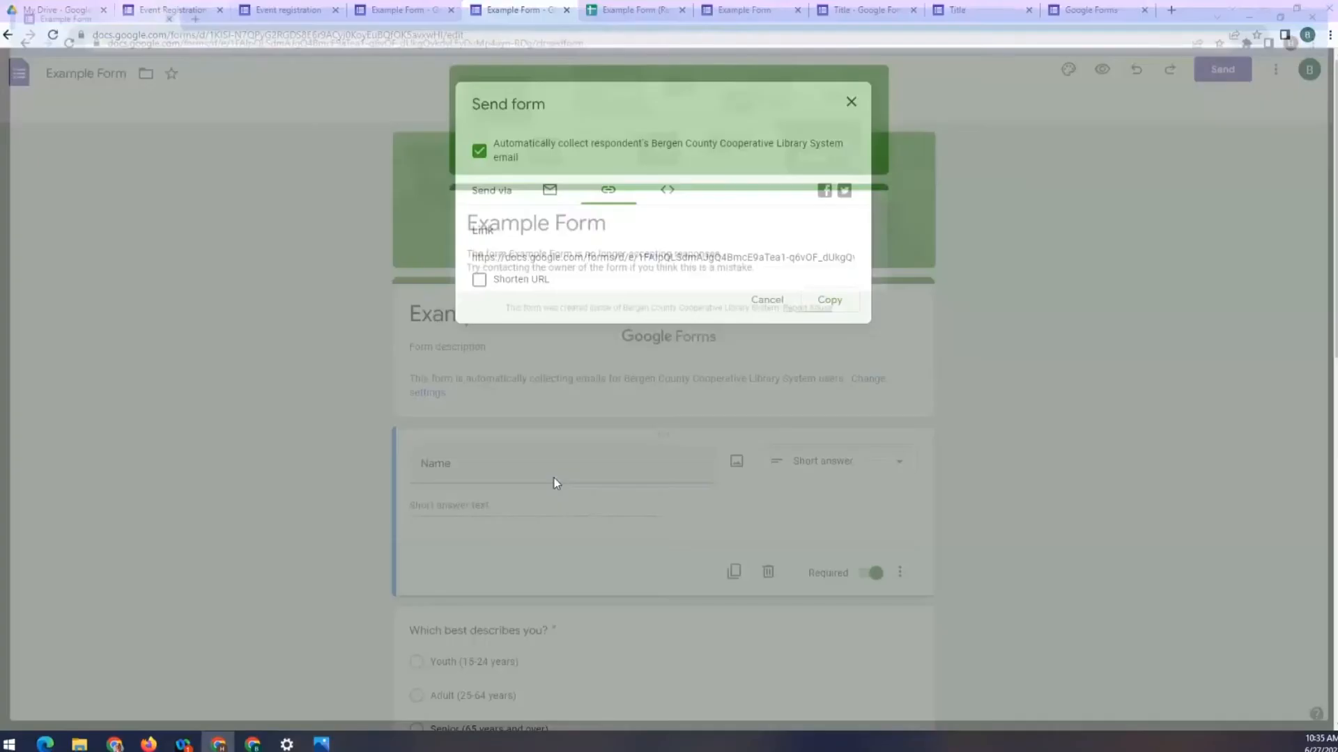
left_click(776, 301)
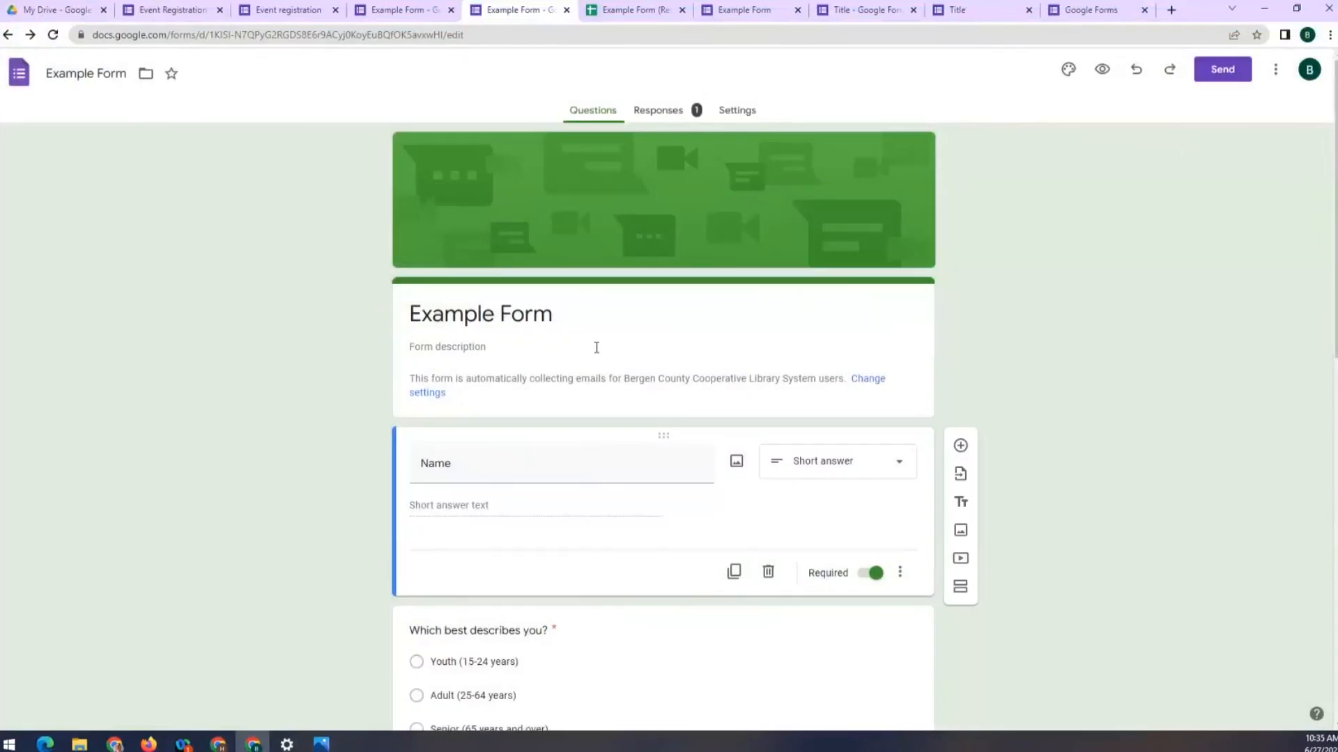
Review the one-response Summary, then open the Example Form (Responses) spreadsheet
left_click(685, 113)
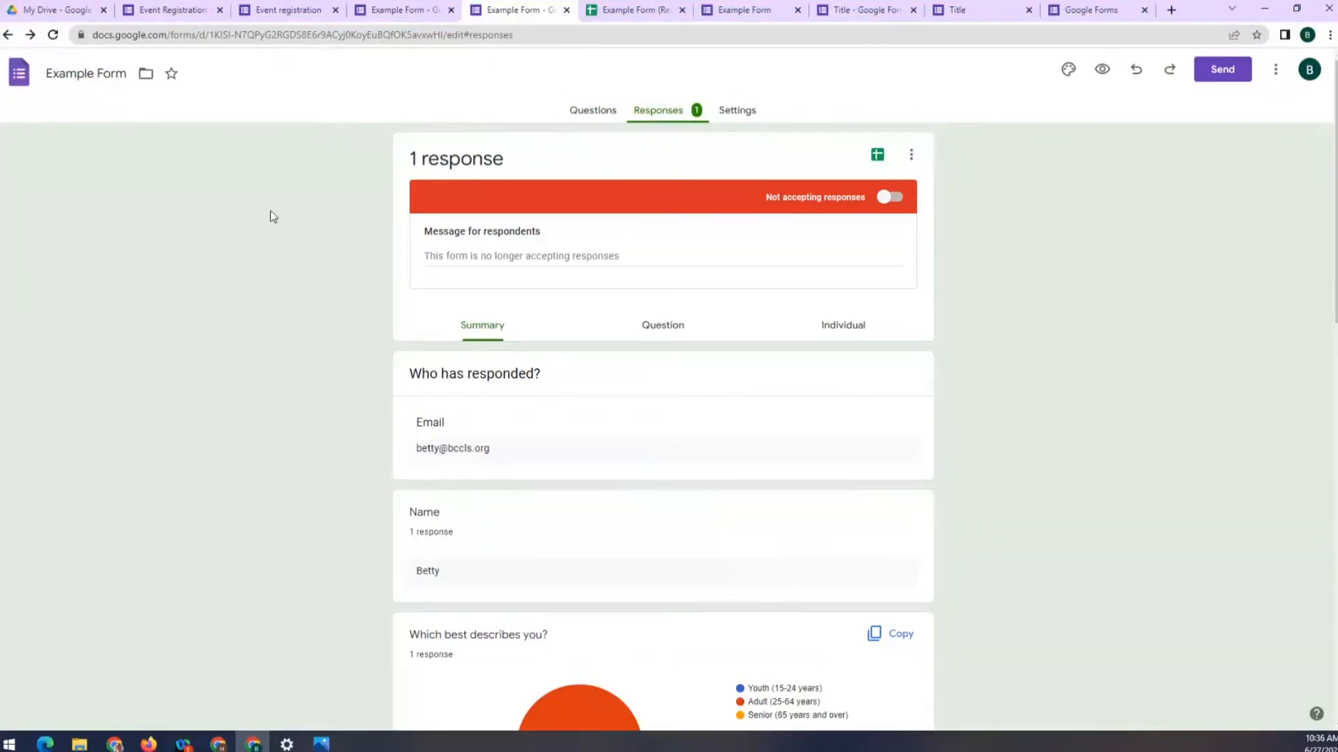
left_click(625, 23)
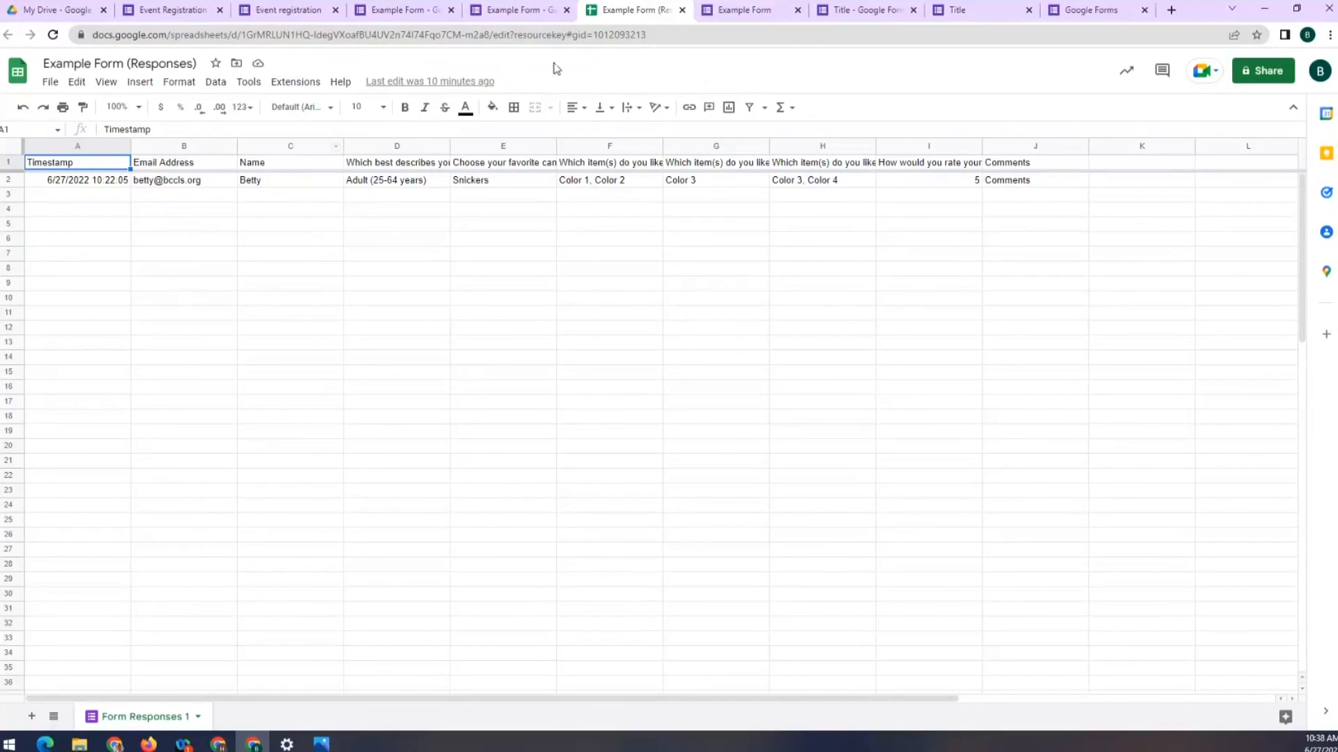
key("alt+Tab")
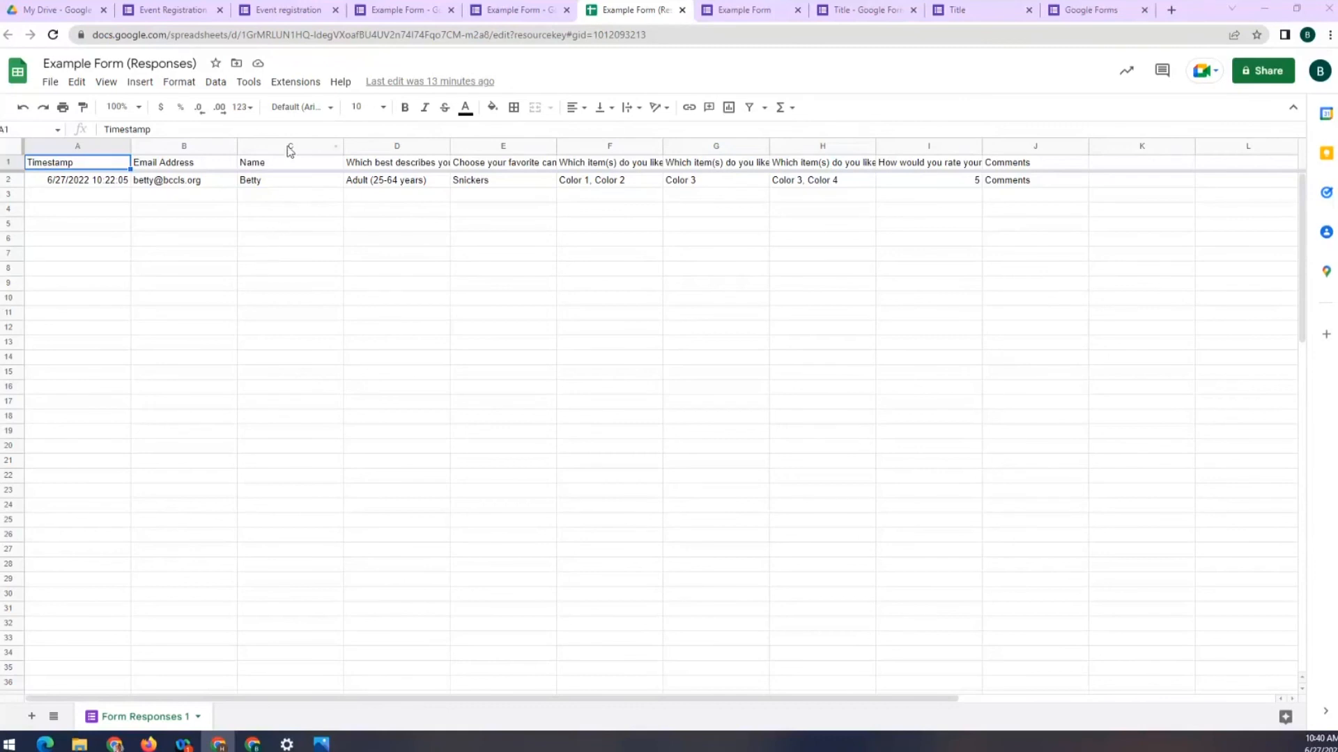
Browse the Sheet's Extensions > Add-ons options without installing anything, then return to Example Form
left_click(296, 83)
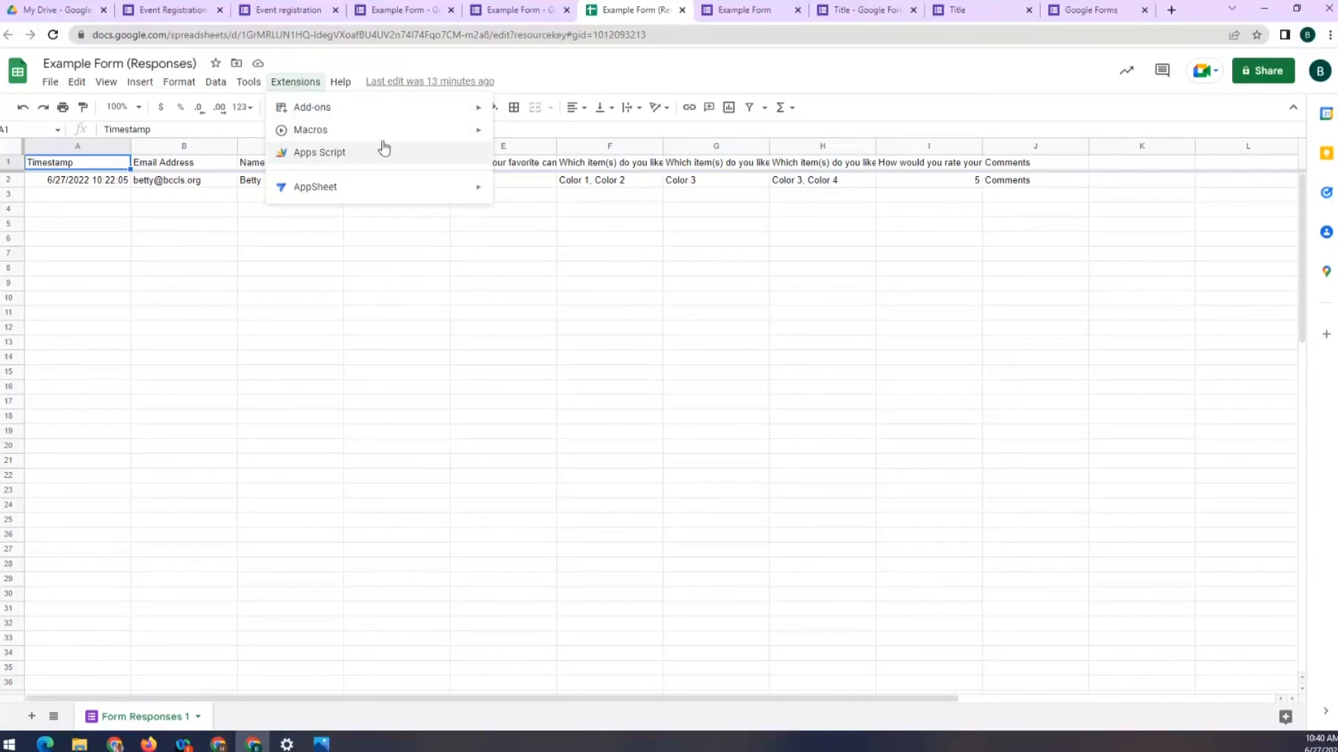
left_click(543, 61)
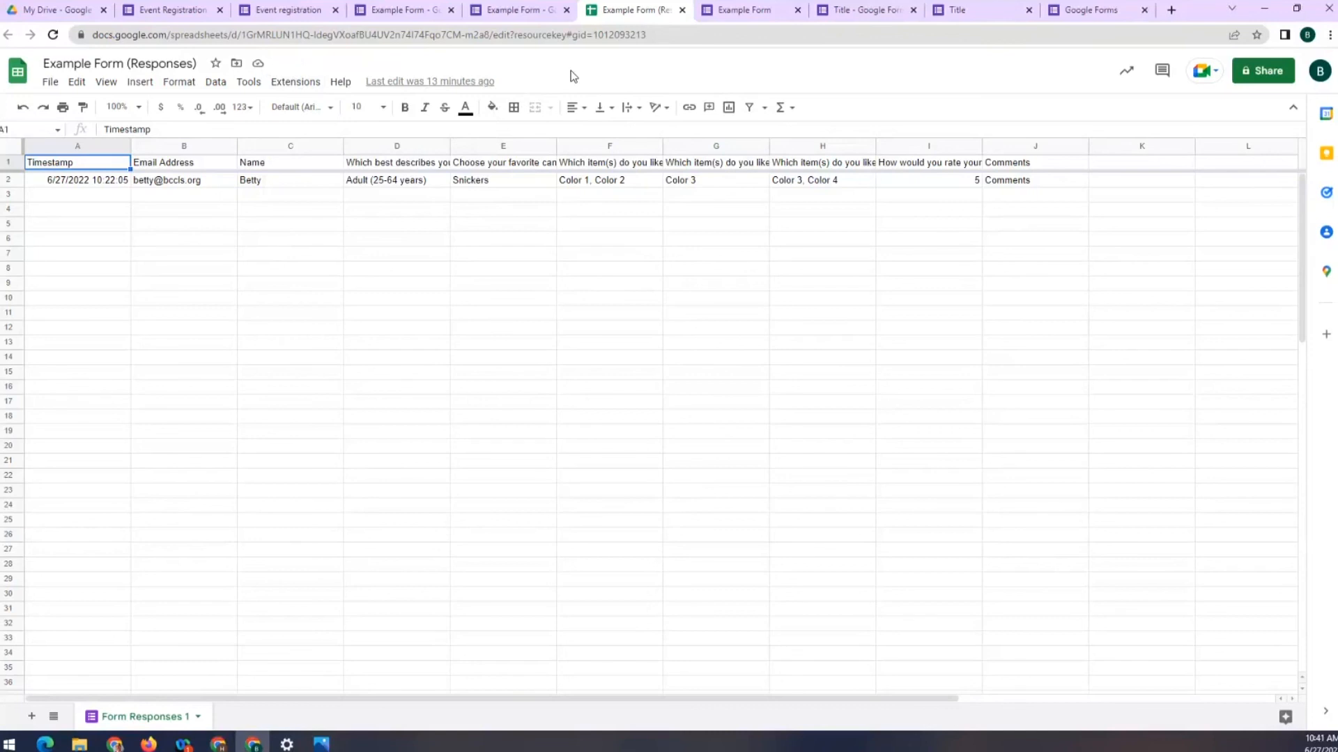
left_click(279, 86)
mouse_move(326, 110)
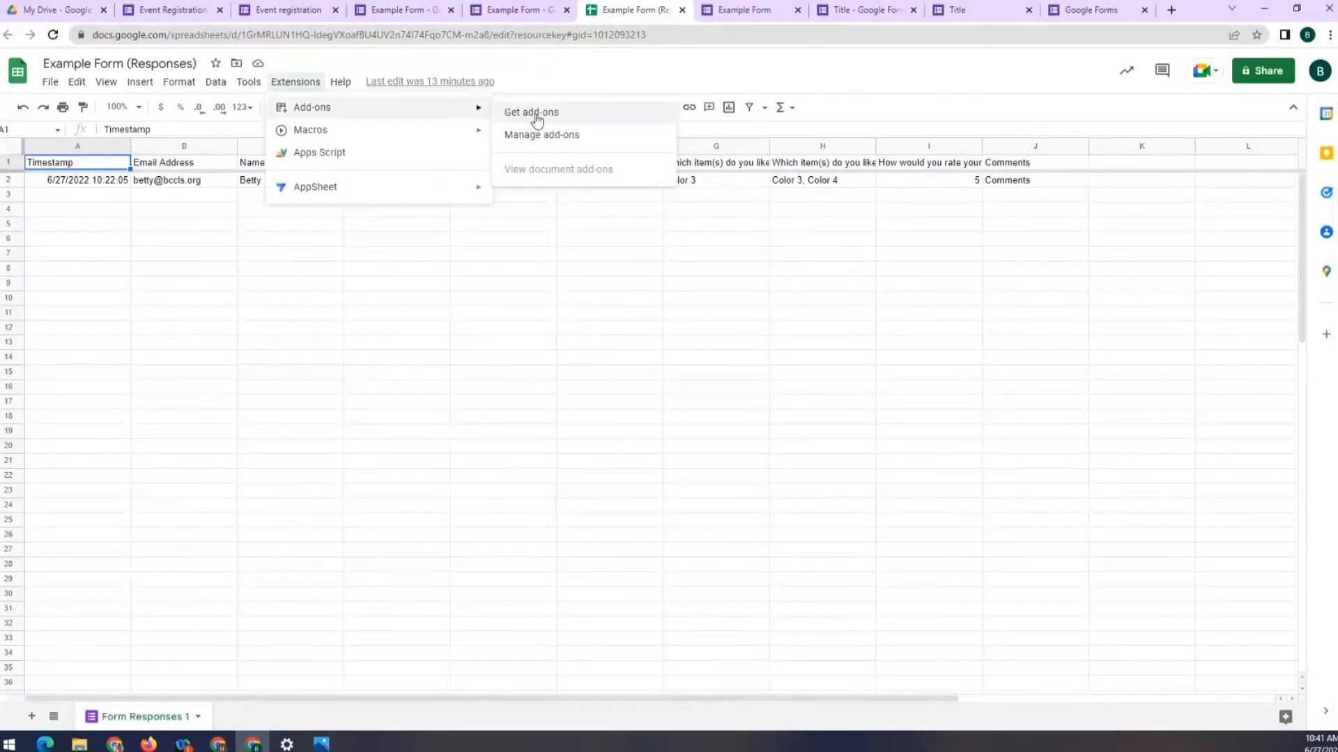
left_click(560, 75)
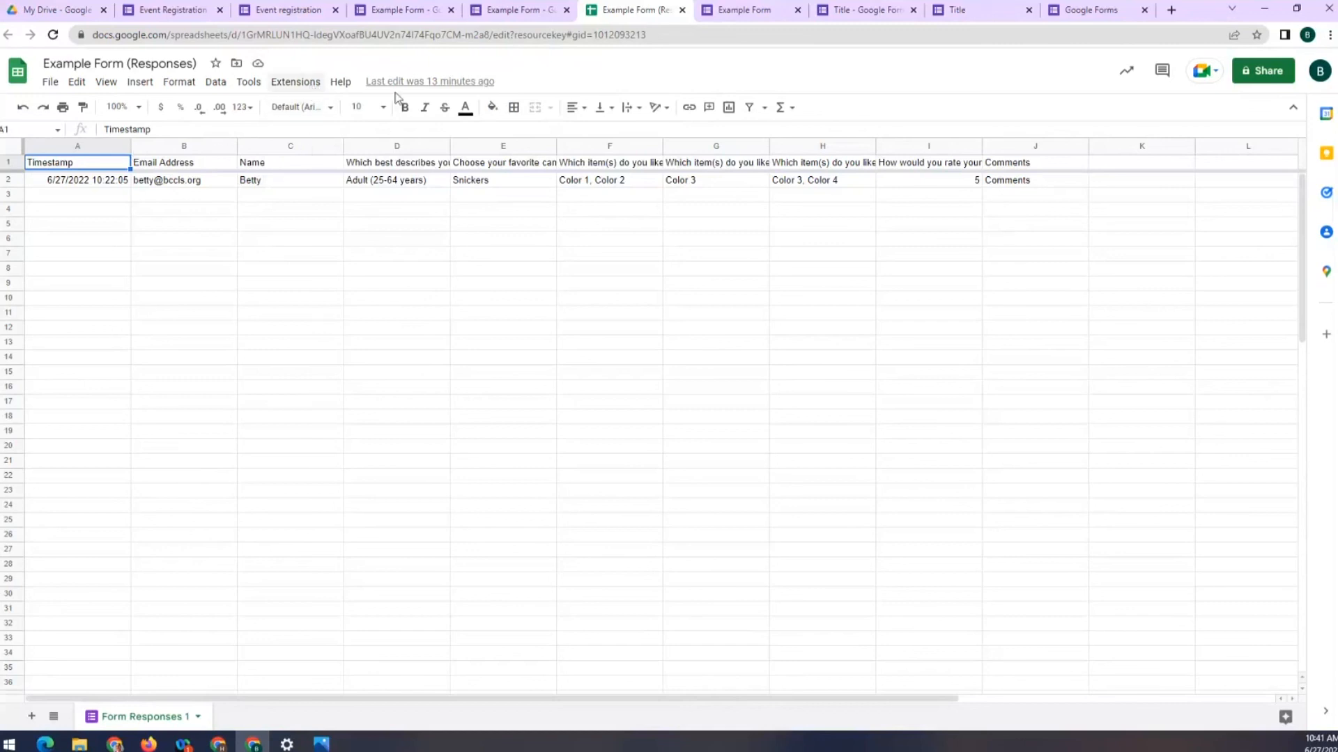
left_click(293, 84)
mouse_move(341, 107)
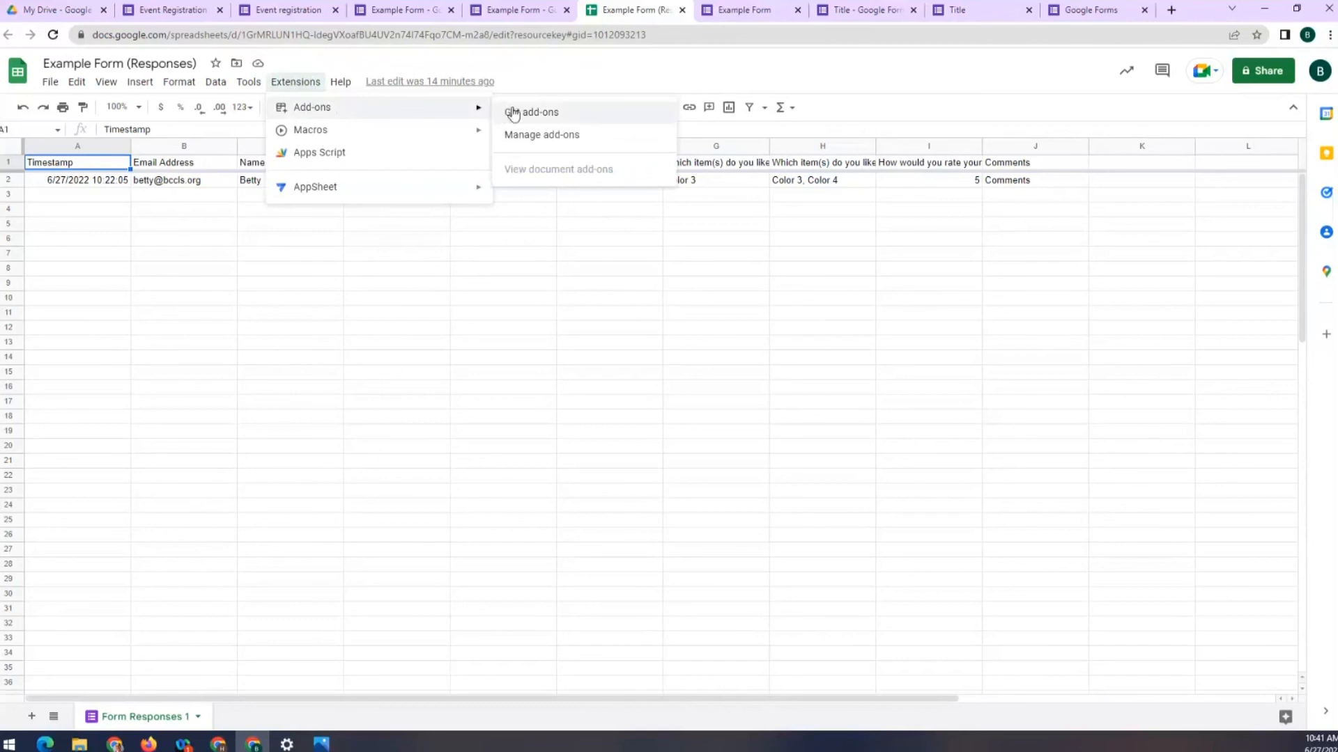
left_click(529, 13)
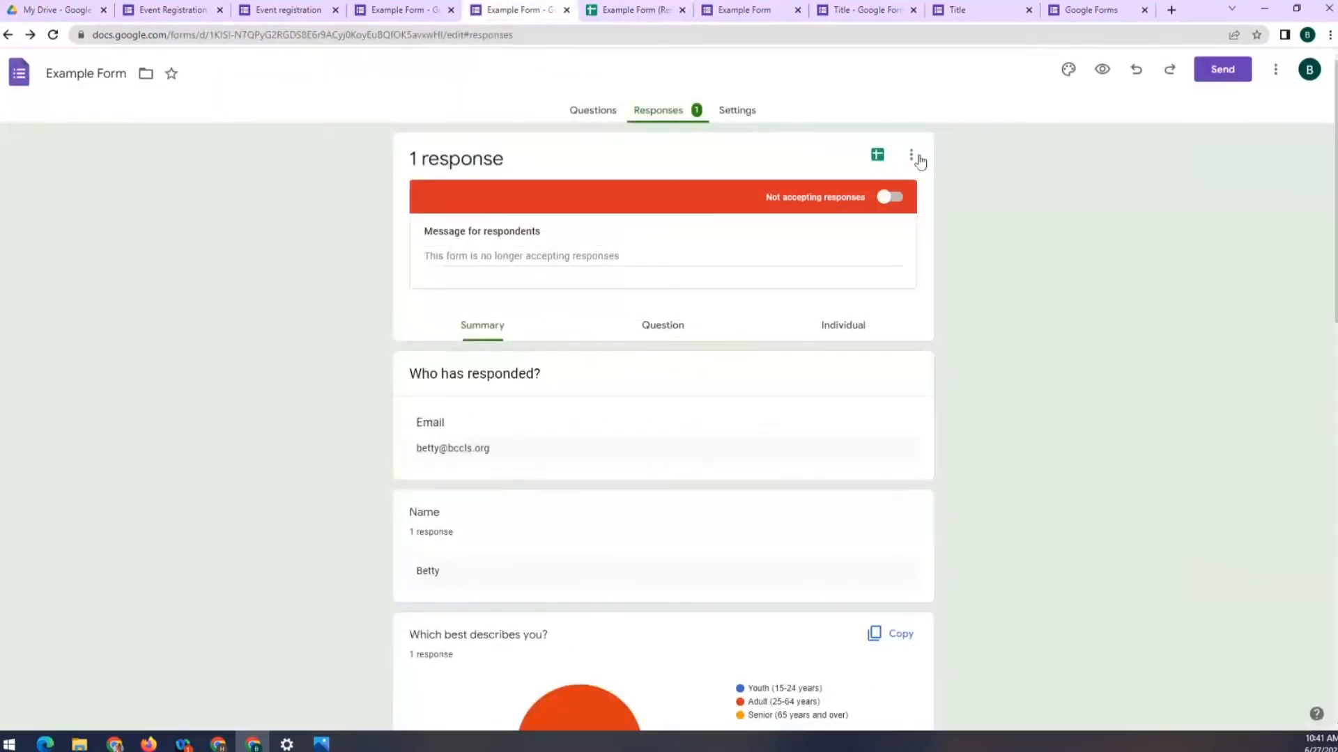
Open and then dismiss the More options menu on Example Form's Responses page
left_click(1277, 73)
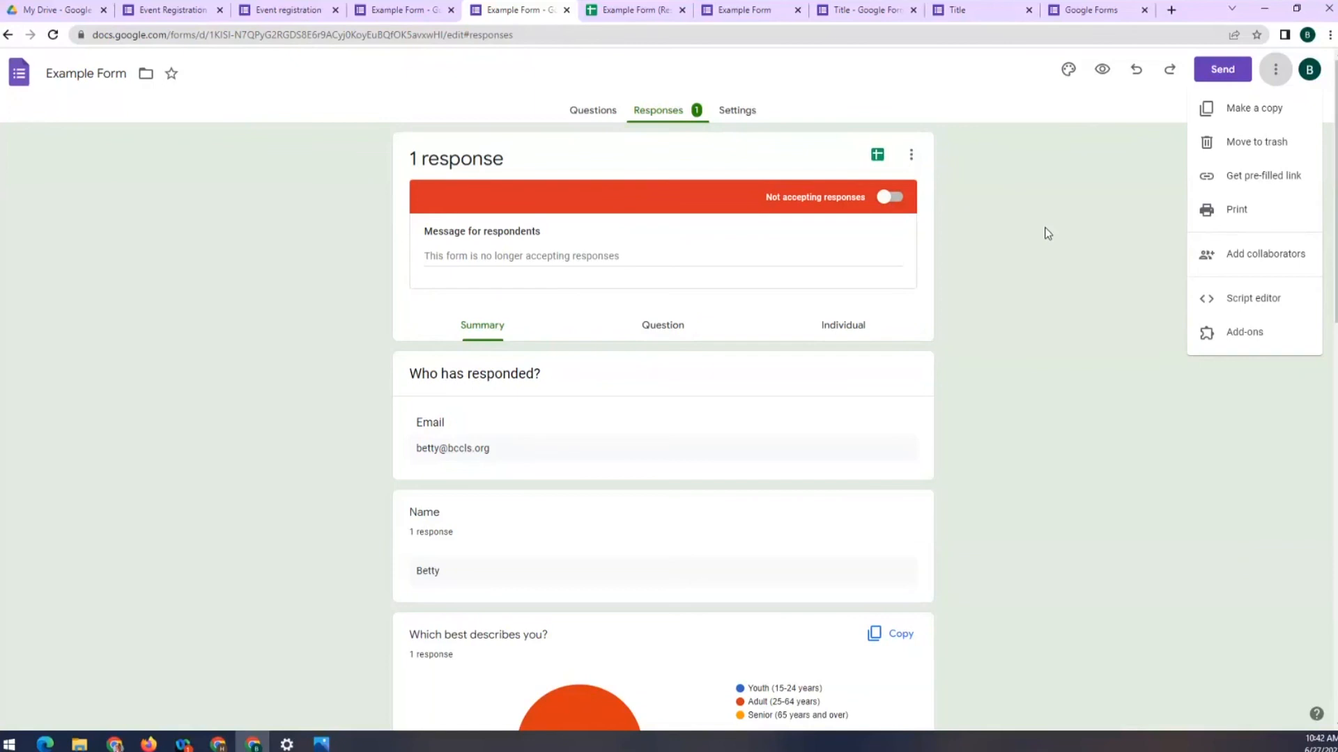
left_click(1047, 232)
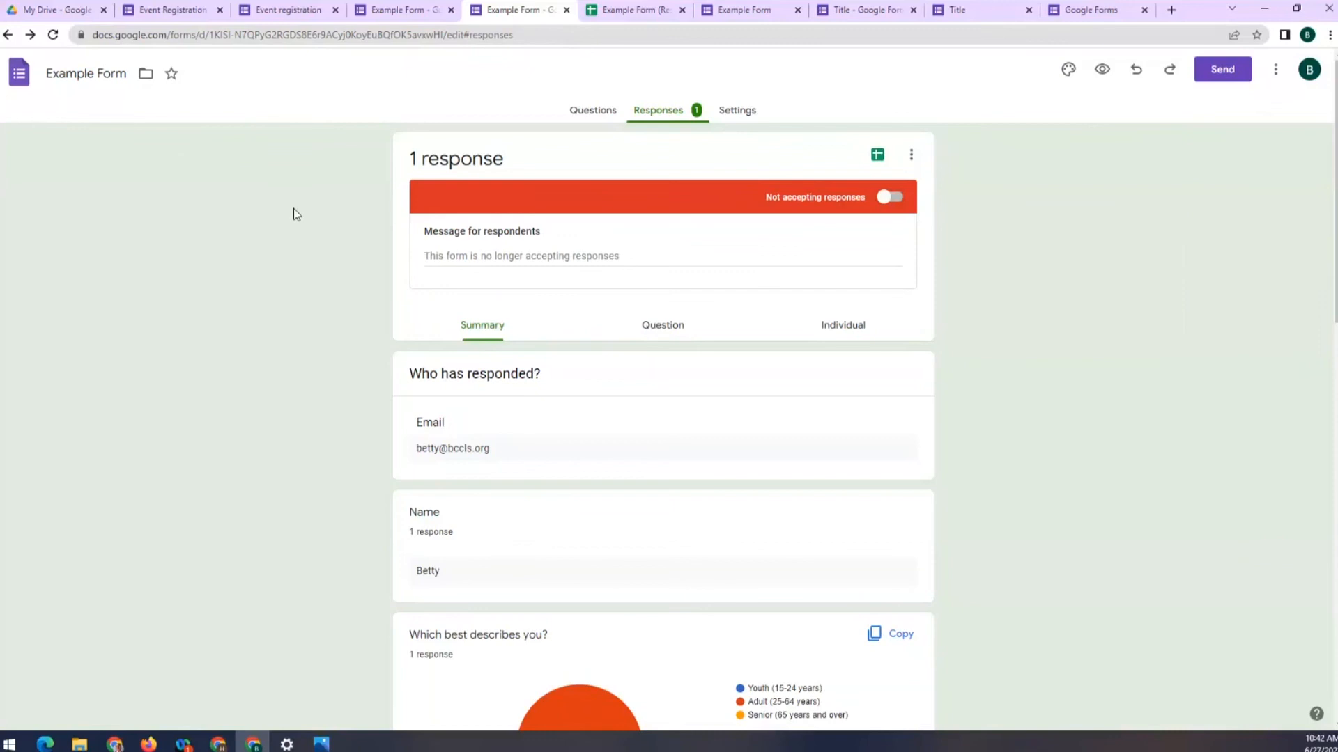
scroll(294, 208, "down", 2)
scroll(294, 205, "down", 1)
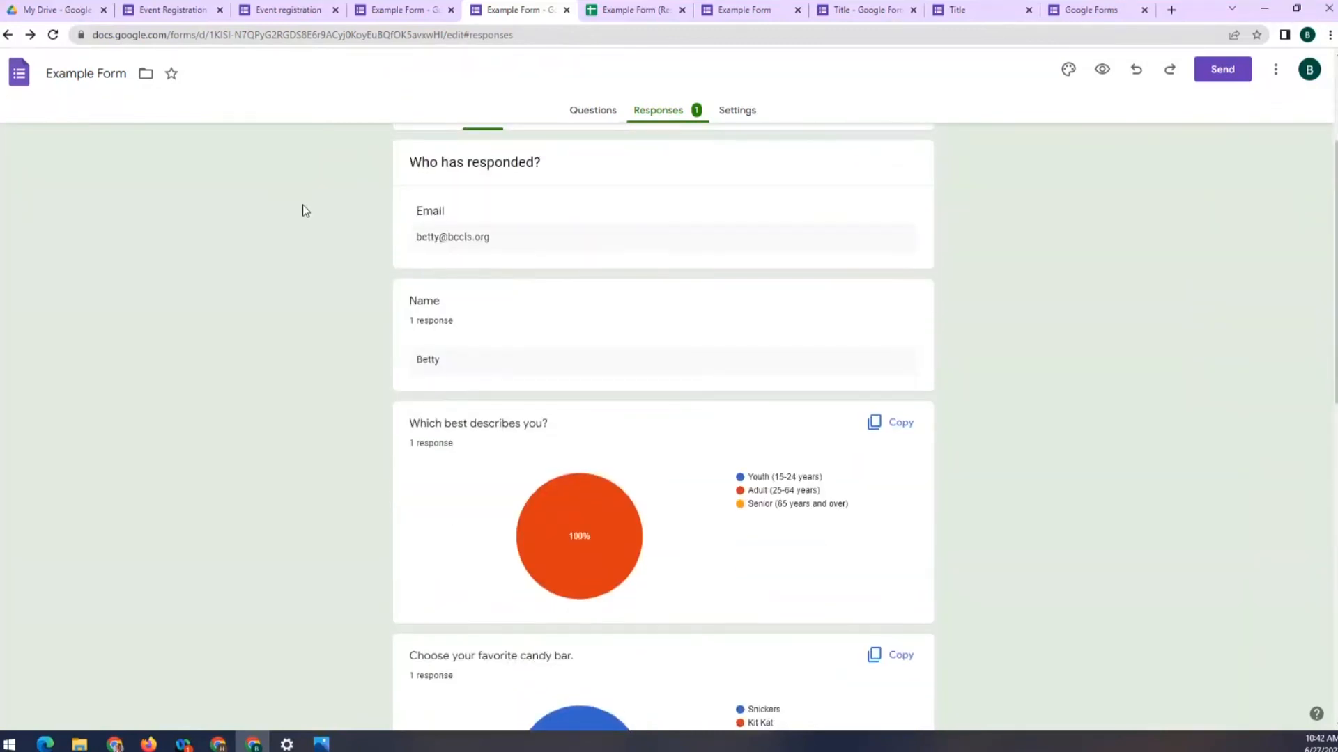
scroll(304, 210, "down", 2)
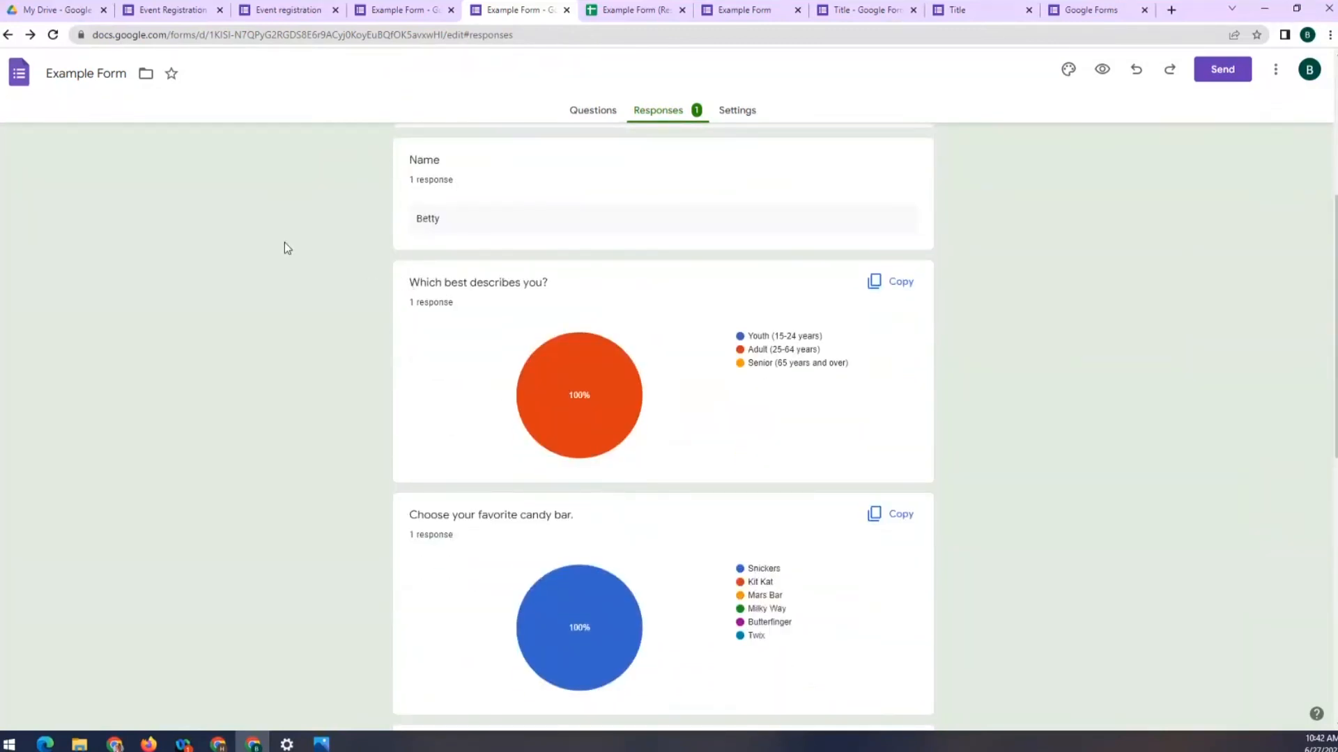
scroll(492, 284, "up", 4)
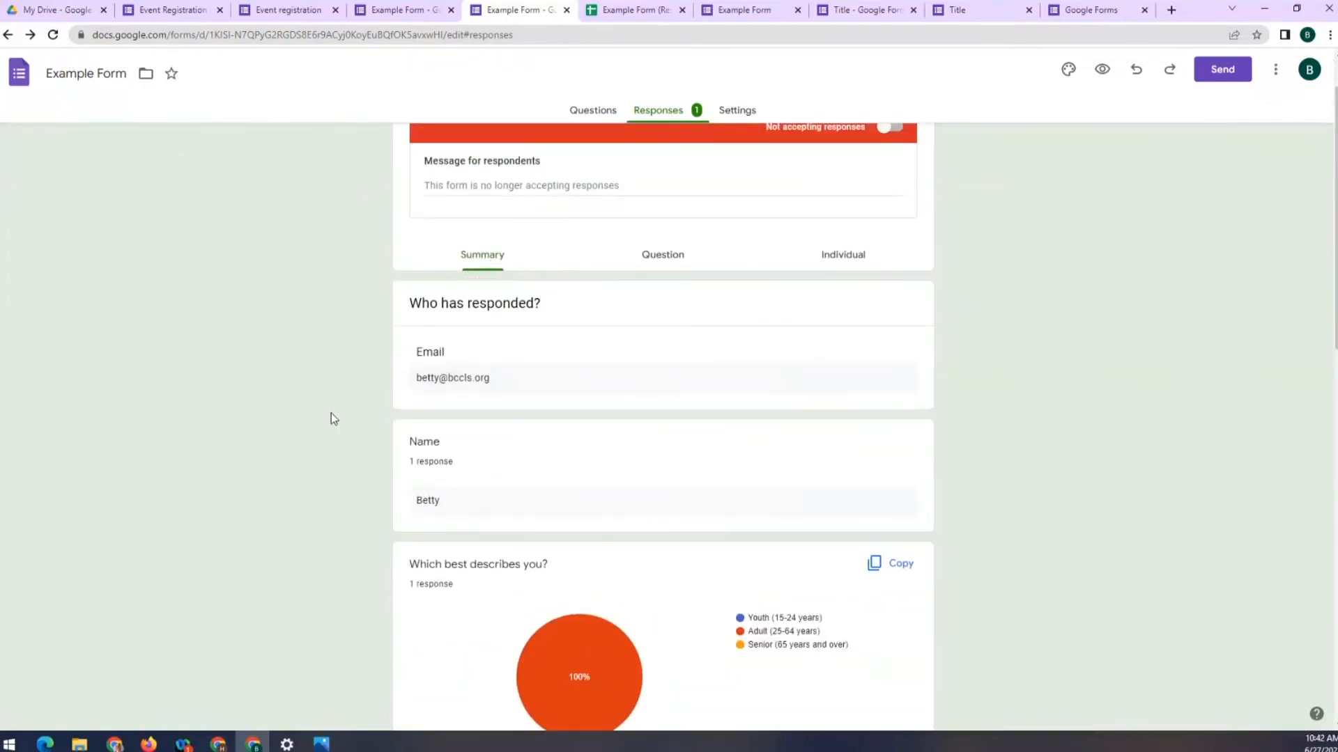
scroll(501, 387, "down", 4)
scroll(526, 364, "down", 1)
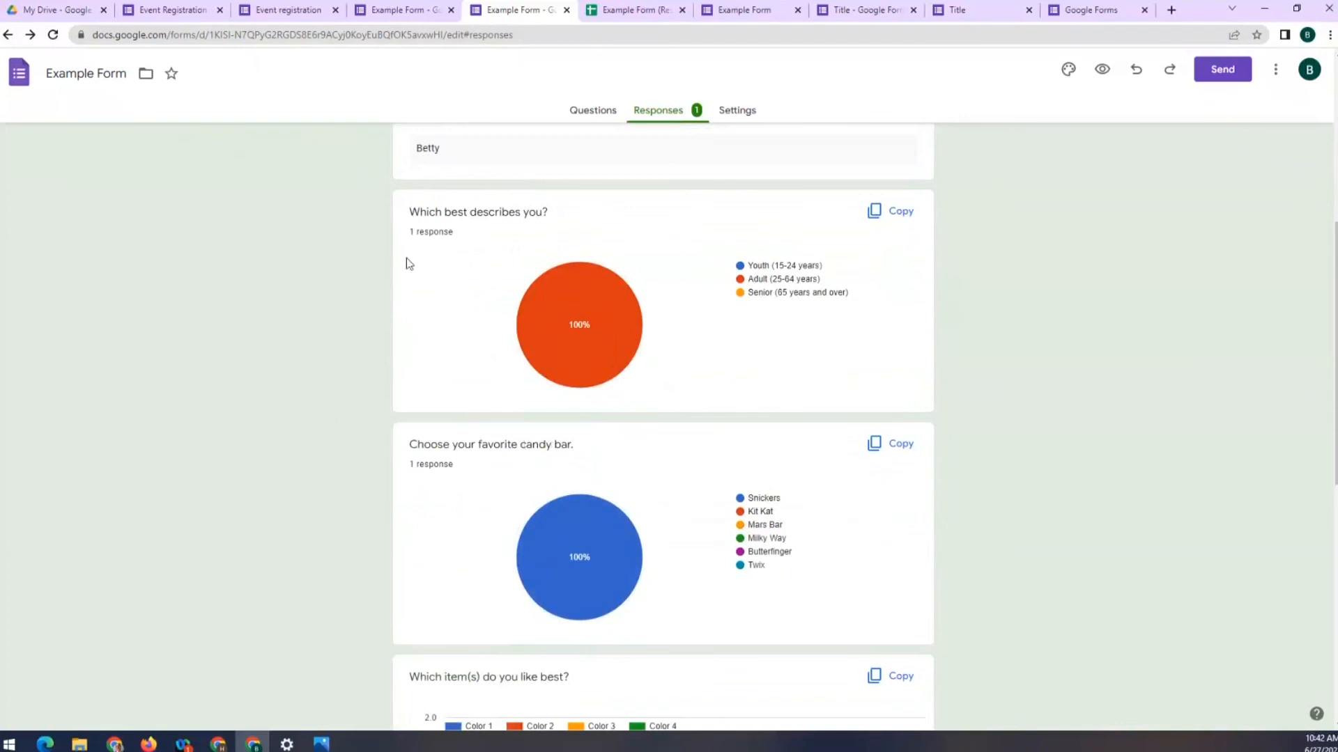
mouse_move(595, 329)
mouse_move(582, 525)
scroll(598, 542, "down", 3)
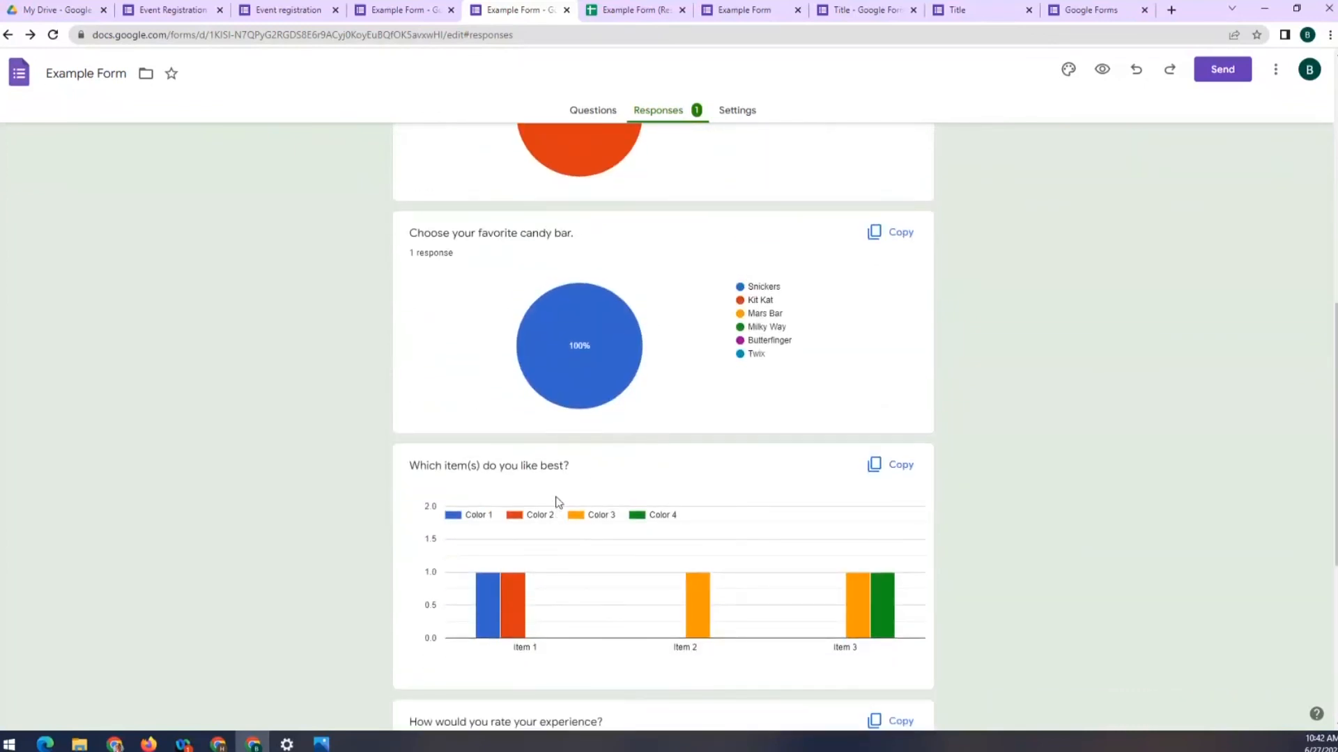
scroll(696, 467, "down", 1)
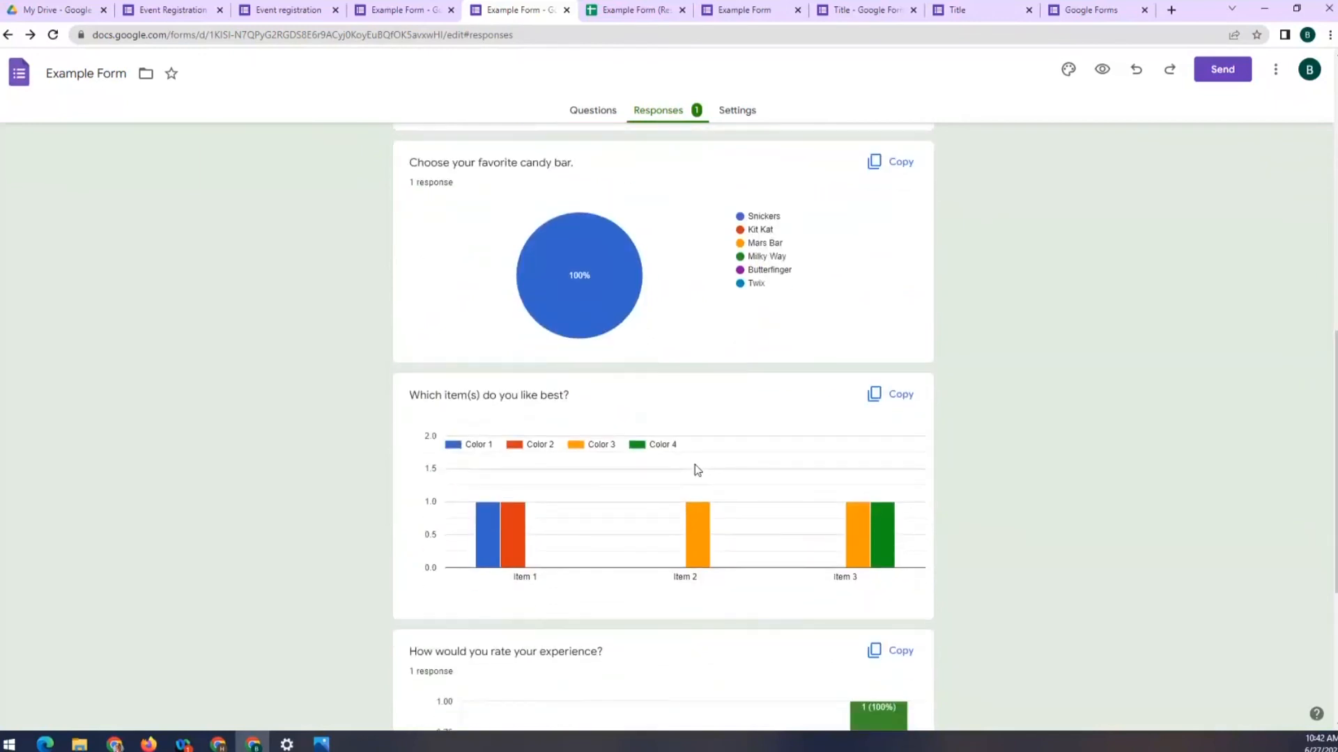
scroll(283, 383, "up", 6)
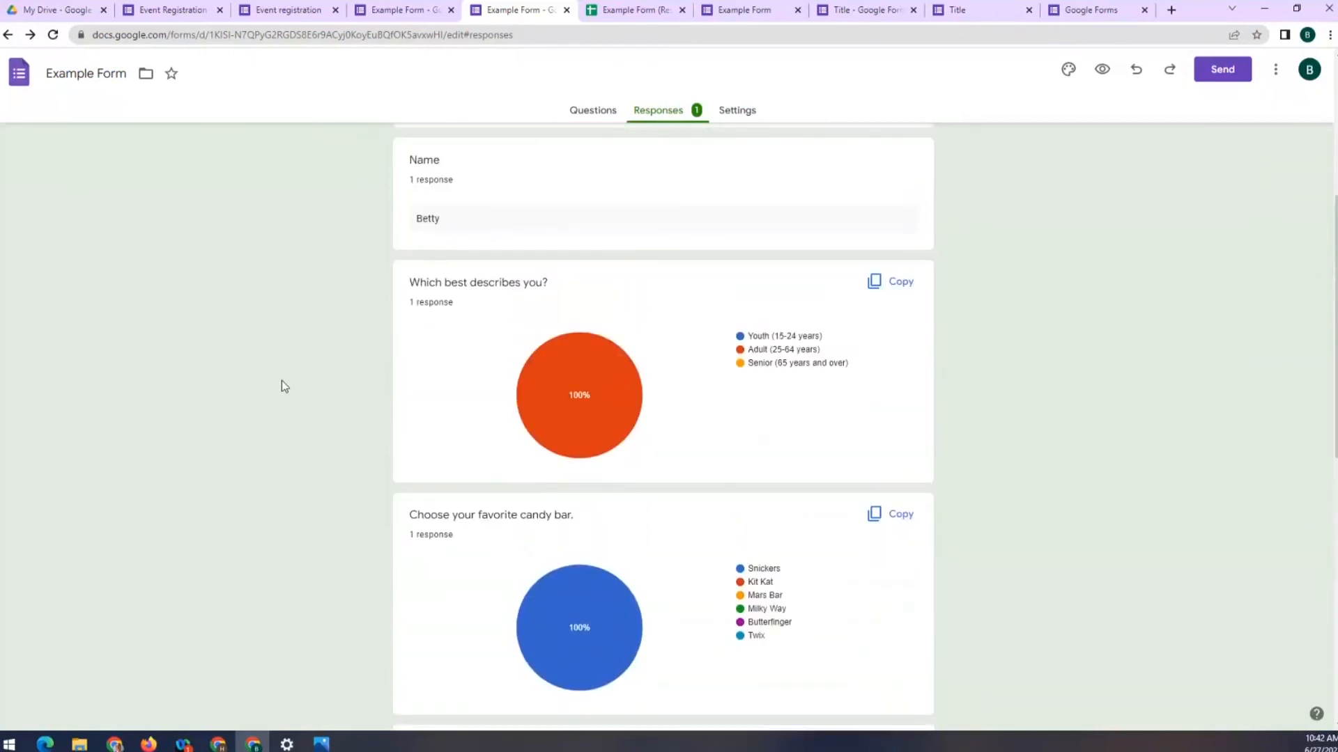
scroll(599, 280, "up", 3)
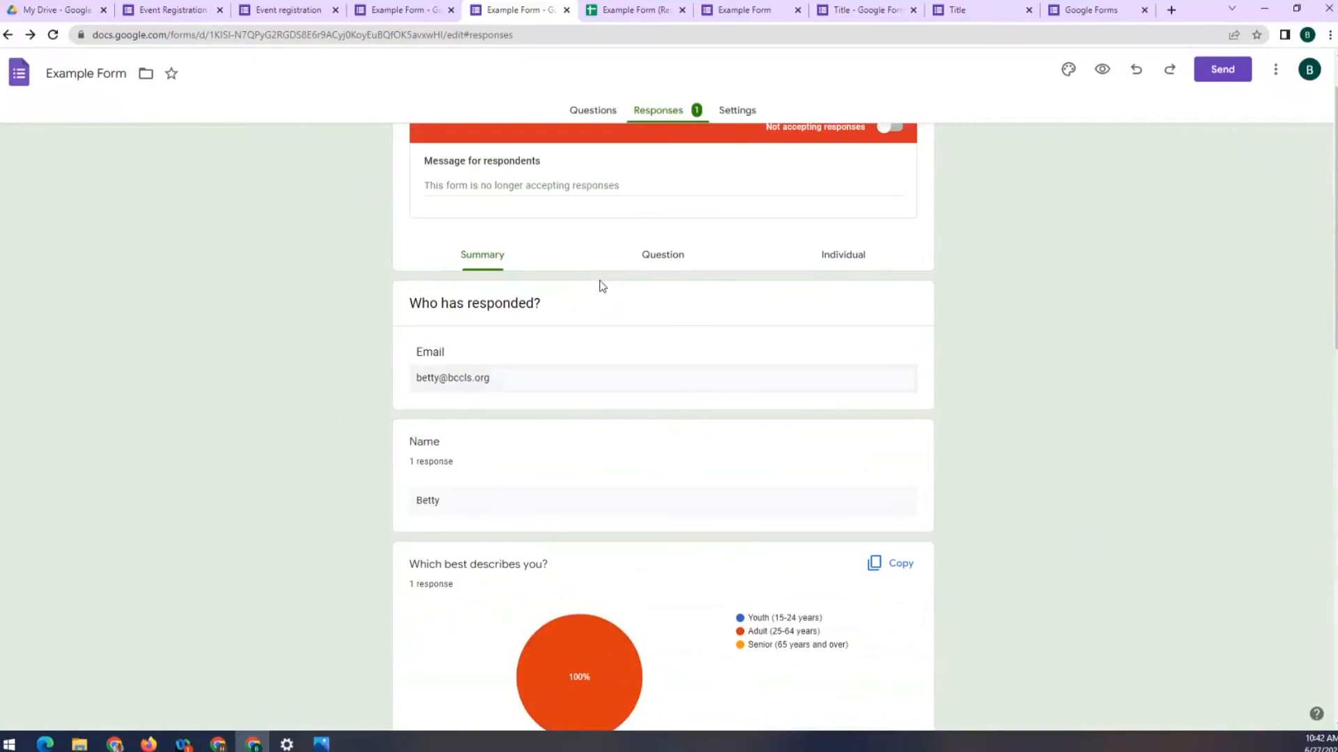
scroll(602, 286, "up", 1)
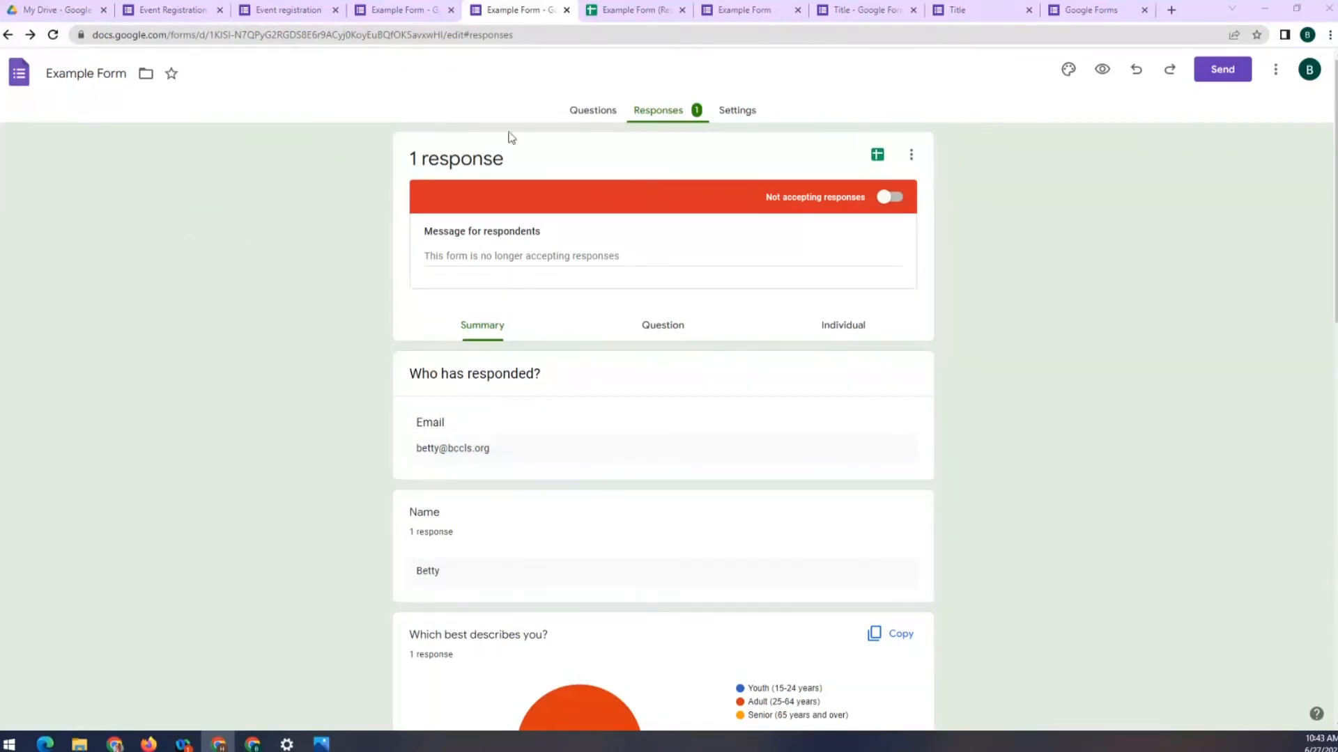
Switch the Responses toggle back to Accepting responses for Example Form
left_click(894, 201)
left_click(908, 200)
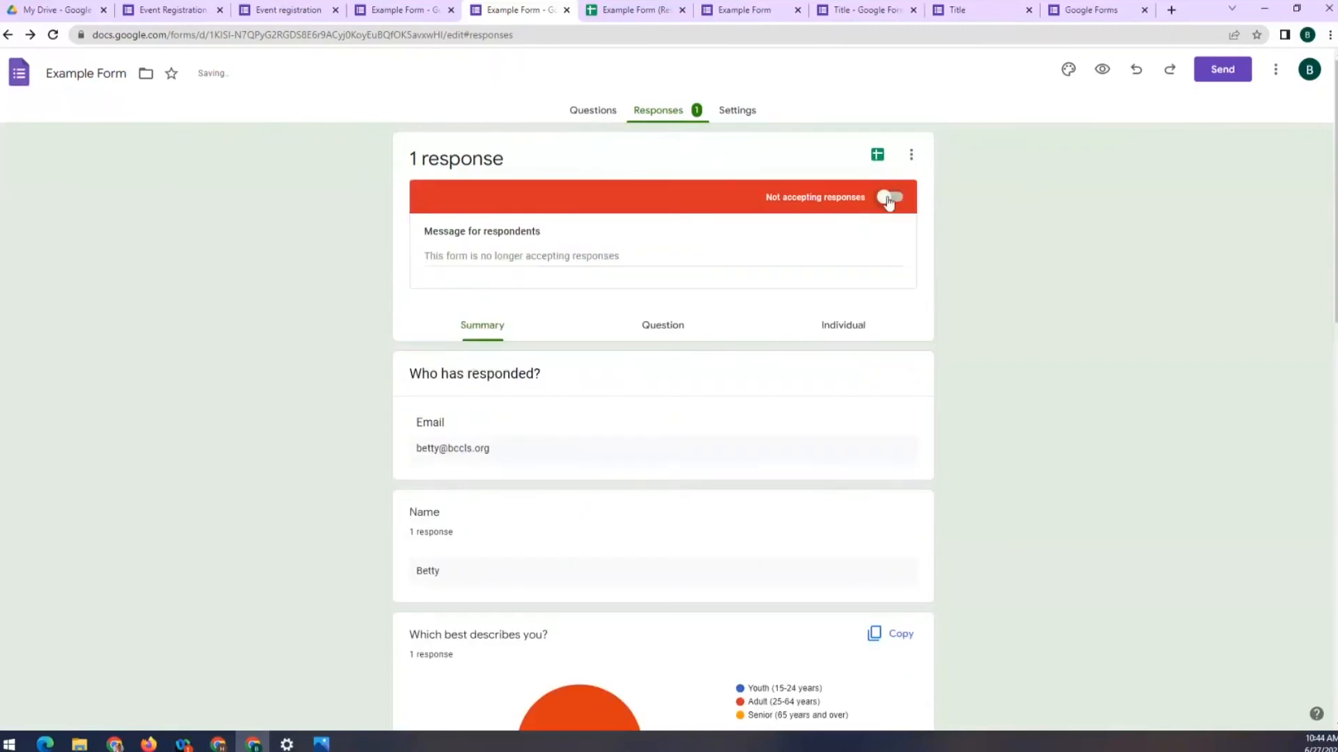
left_click(895, 199)
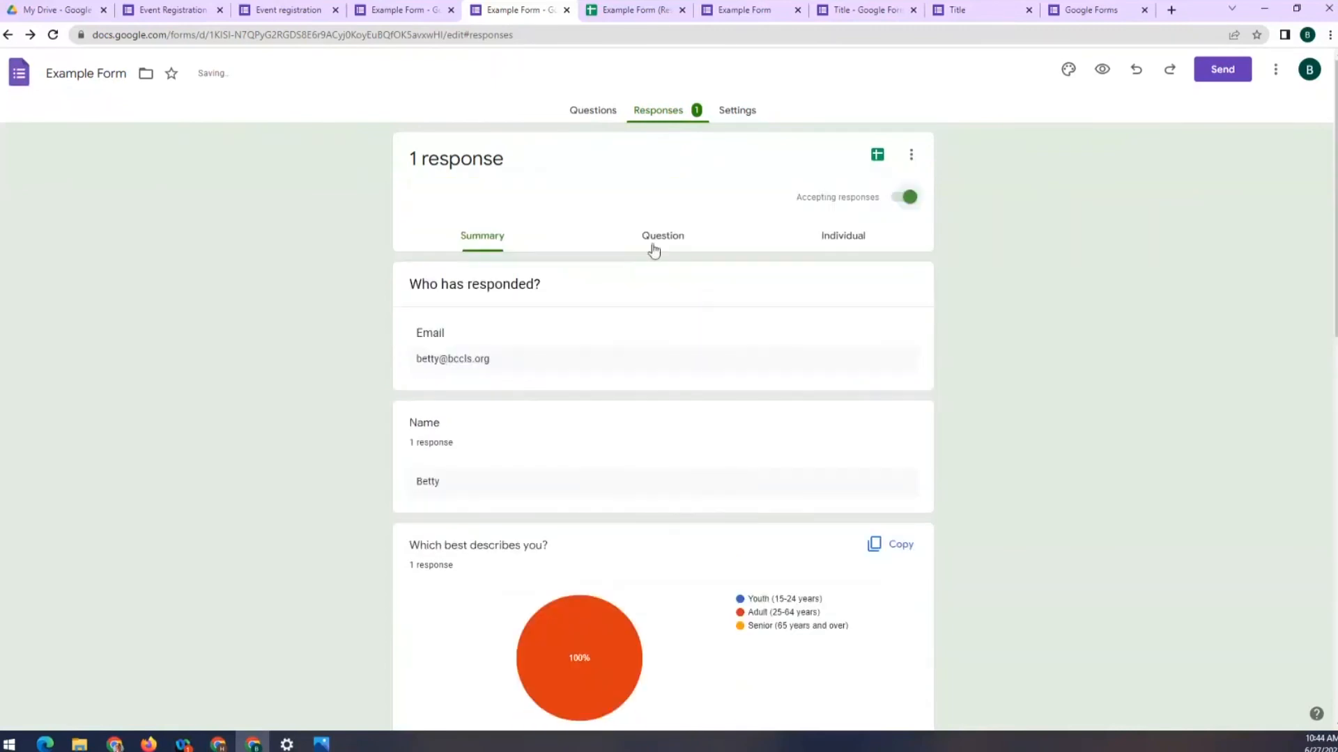